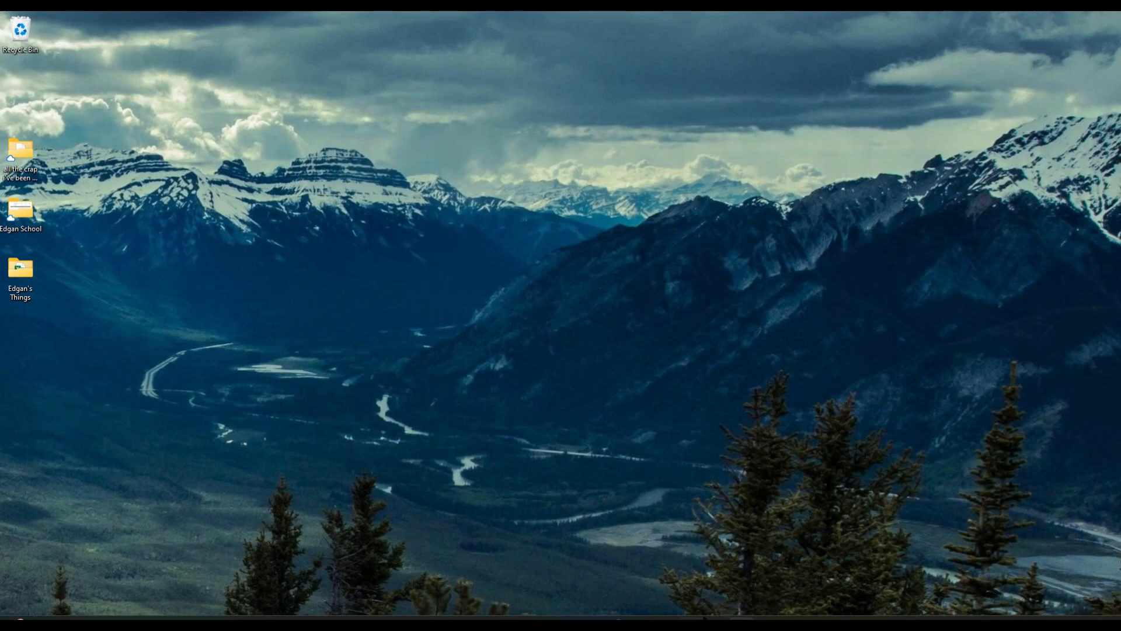
Step: Switch to SOLIDWORKS and review the Tool Block Step 2 question and its A, B and C parameters in the exam PDF
left_click(664, 619)
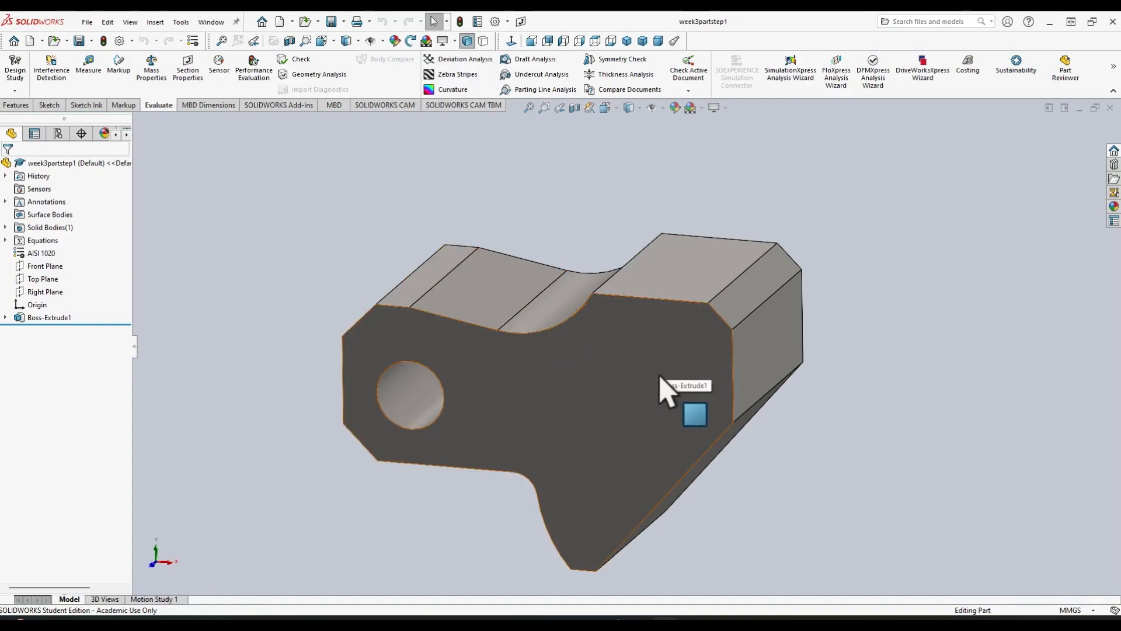
left_click_drag(0, 140, 587, 132)
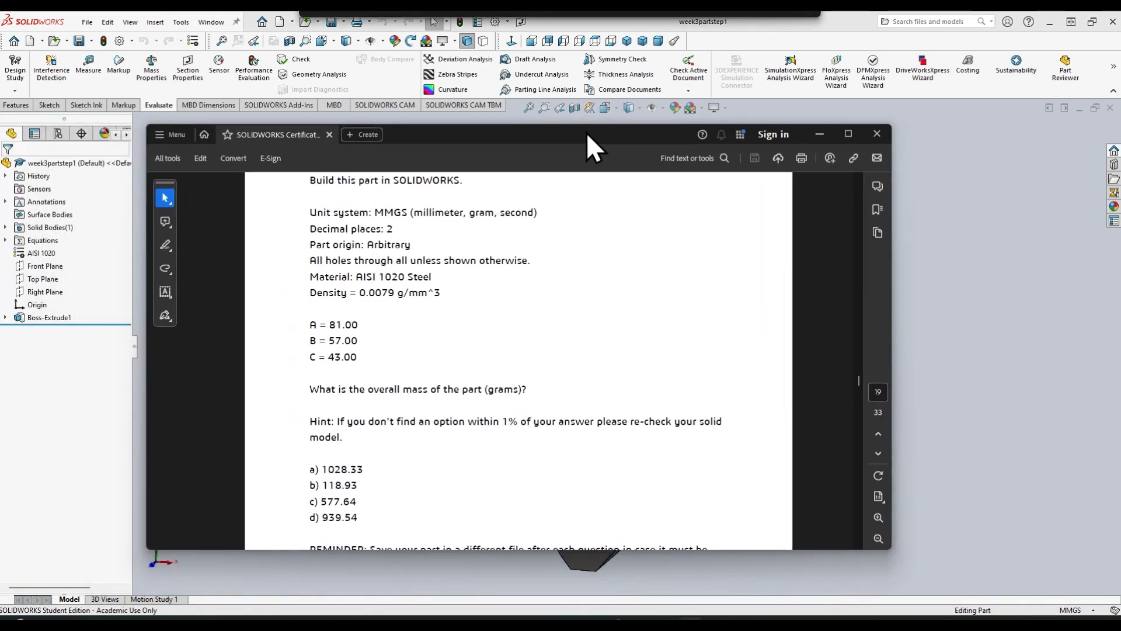
scroll(542, 296, "up", 1)
scroll(357, 444, "down", 3)
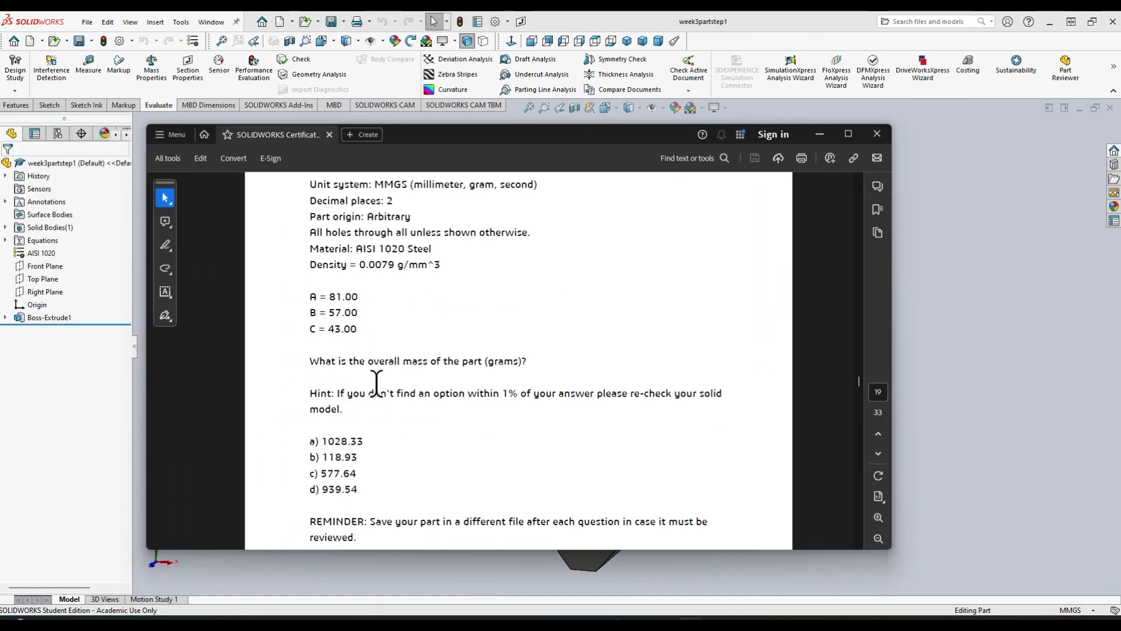
scroll(353, 430, "down", 8)
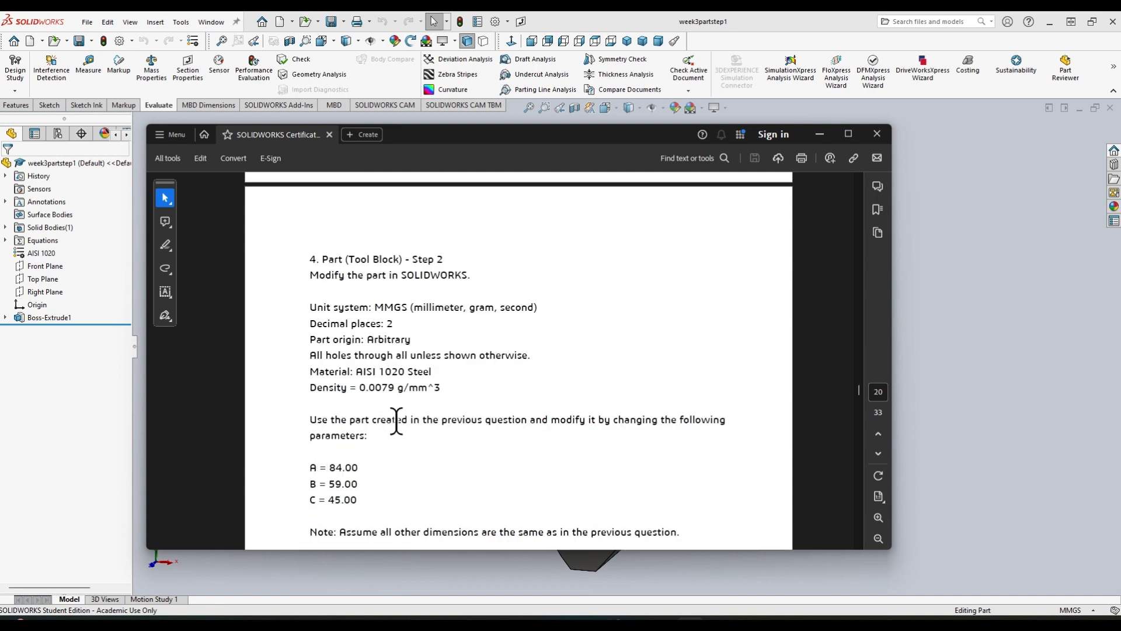
scroll(543, 239, "down", 1)
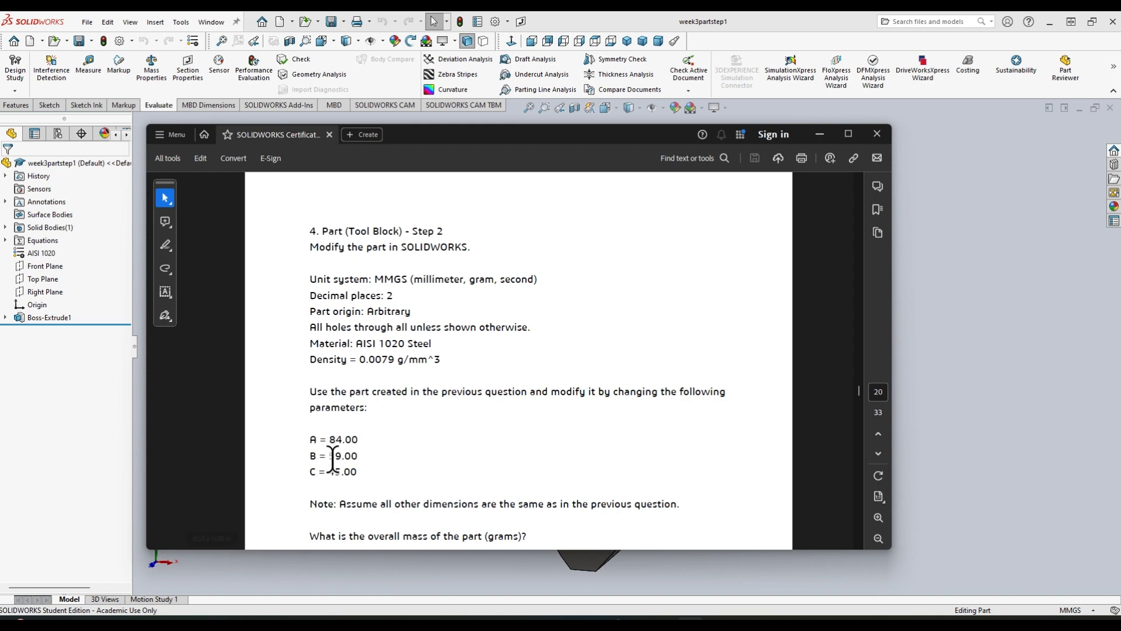
scroll(506, 309, "down", 1)
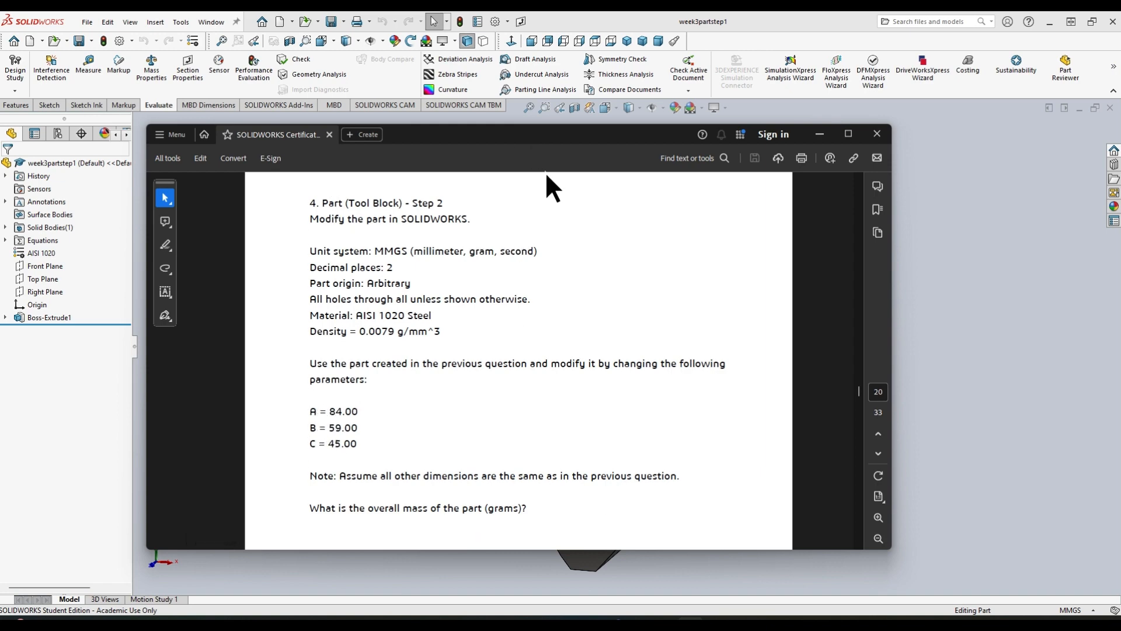
left_click_drag(556, 137, 0, 157)
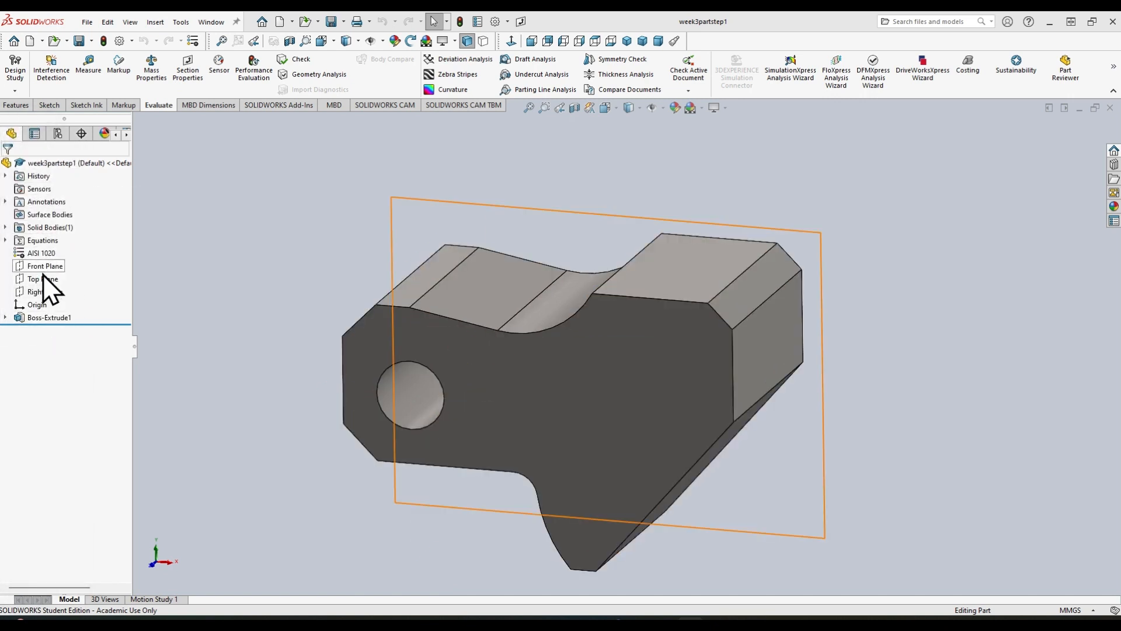
Step: Set the part's global variables to B = 59, A = 84 and C = 45 in the equations manager
right_click(37, 240)
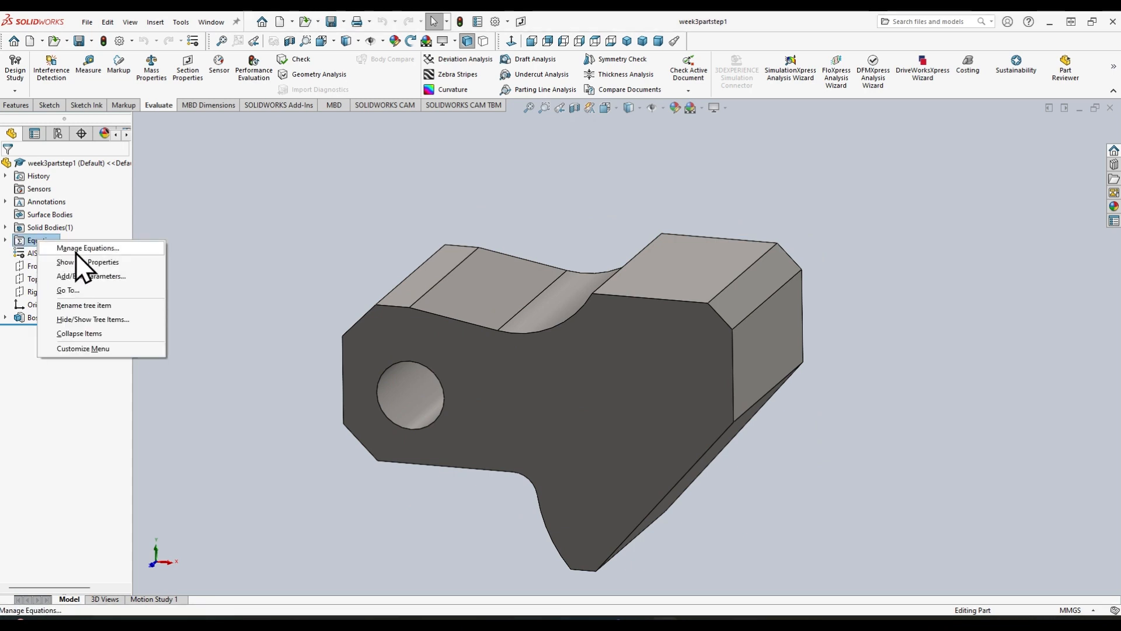
left_click(75, 252)
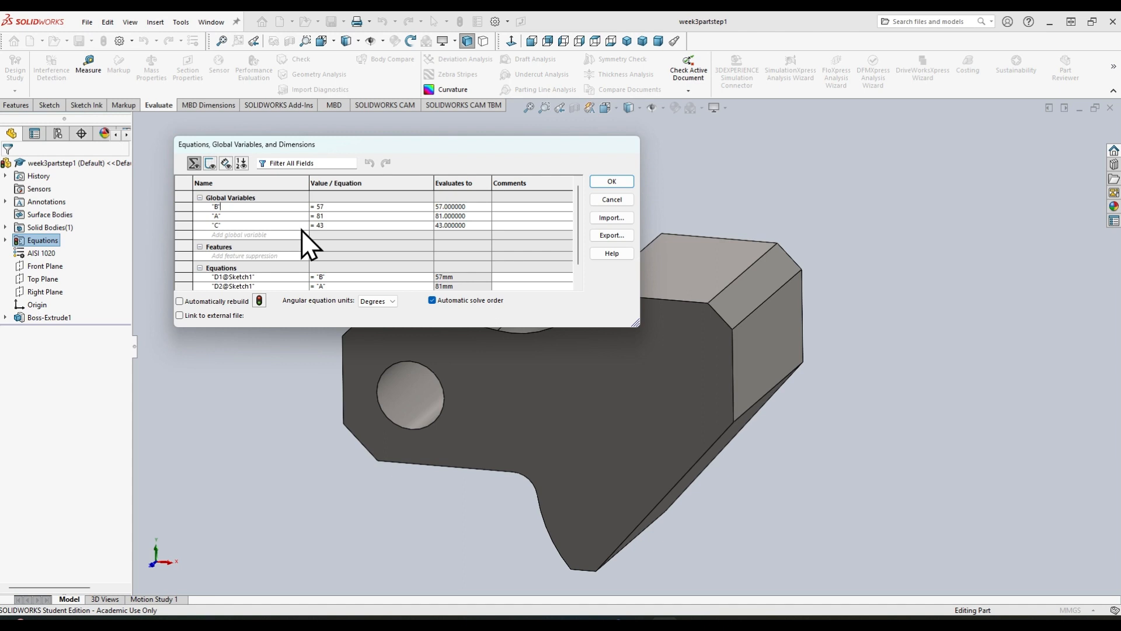
key("Tab")
type("59")
key("Return")
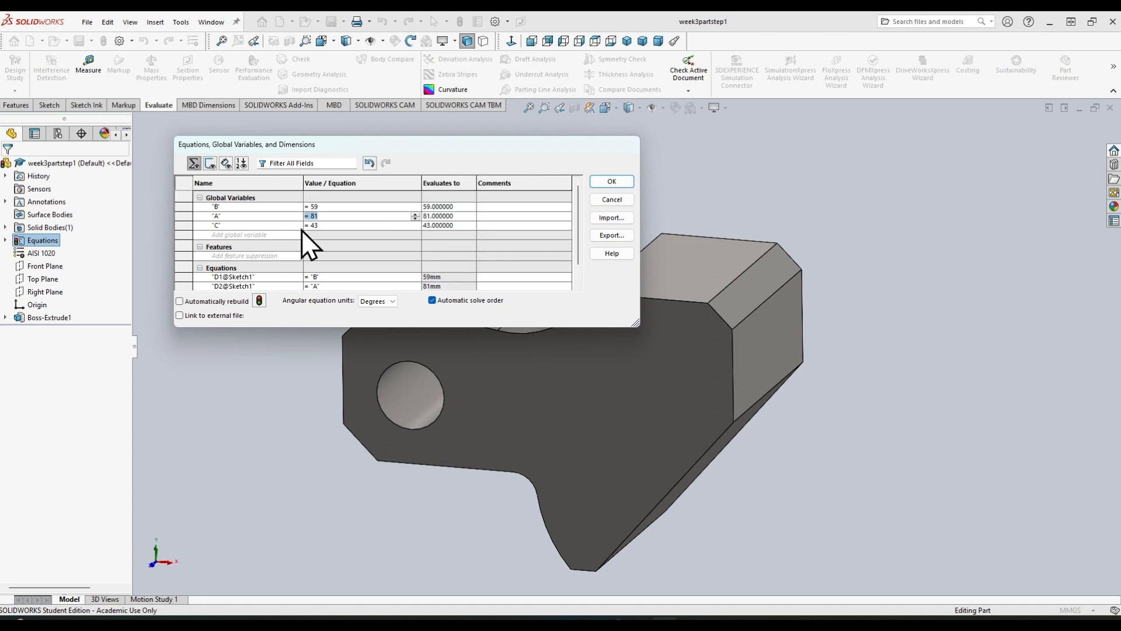
type("84")
key("Return")
type("45")
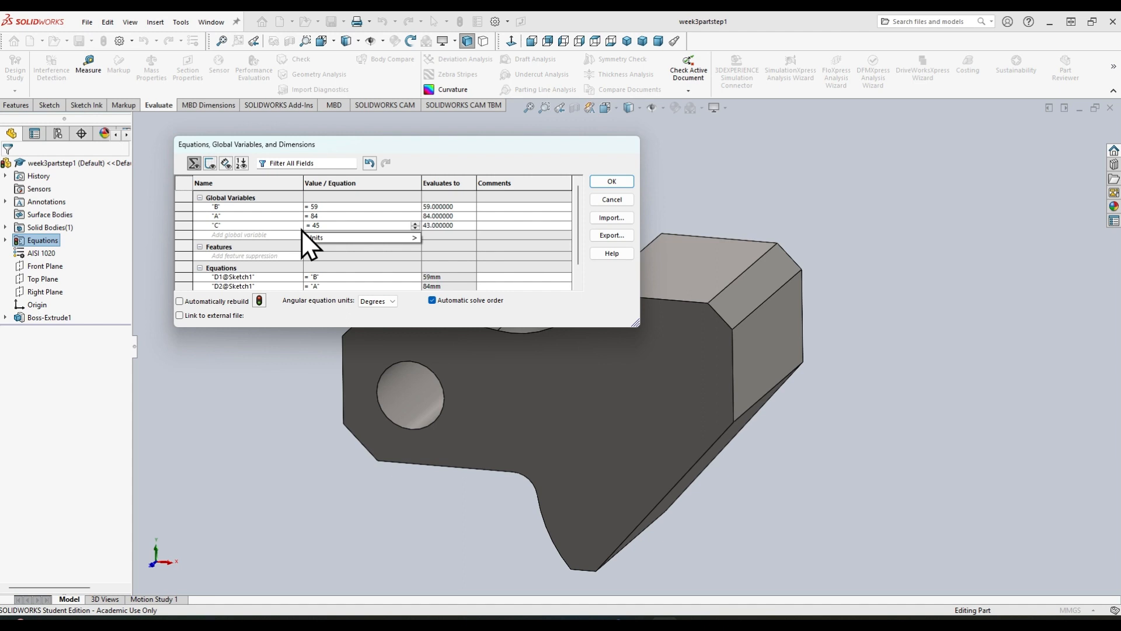
key("Tab")
left_click(613, 181)
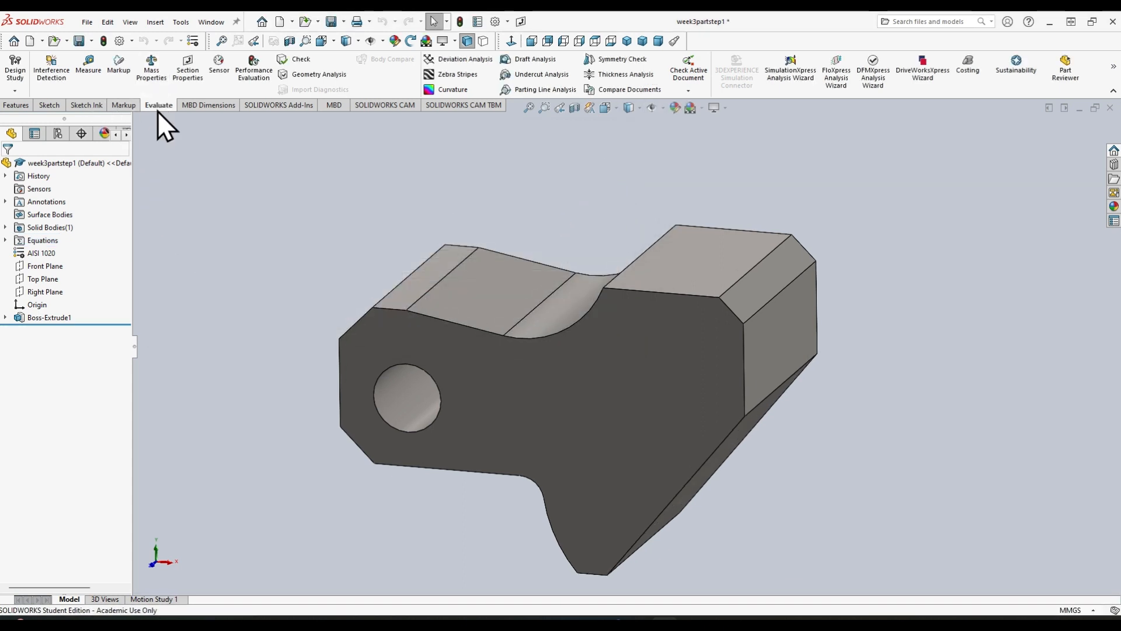
Step: Evaluate the modified part's mass properties and compare the mass with the question 4 answer in the exam PDF's answer key
left_click(151, 69)
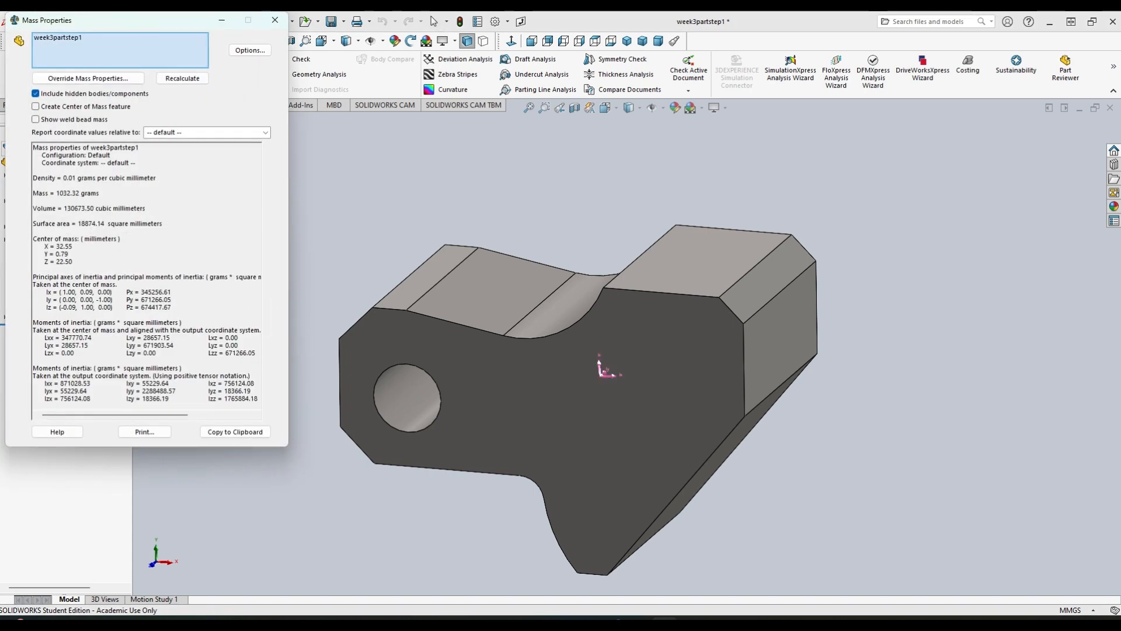
left_click_drag(0, 210, 583, 115)
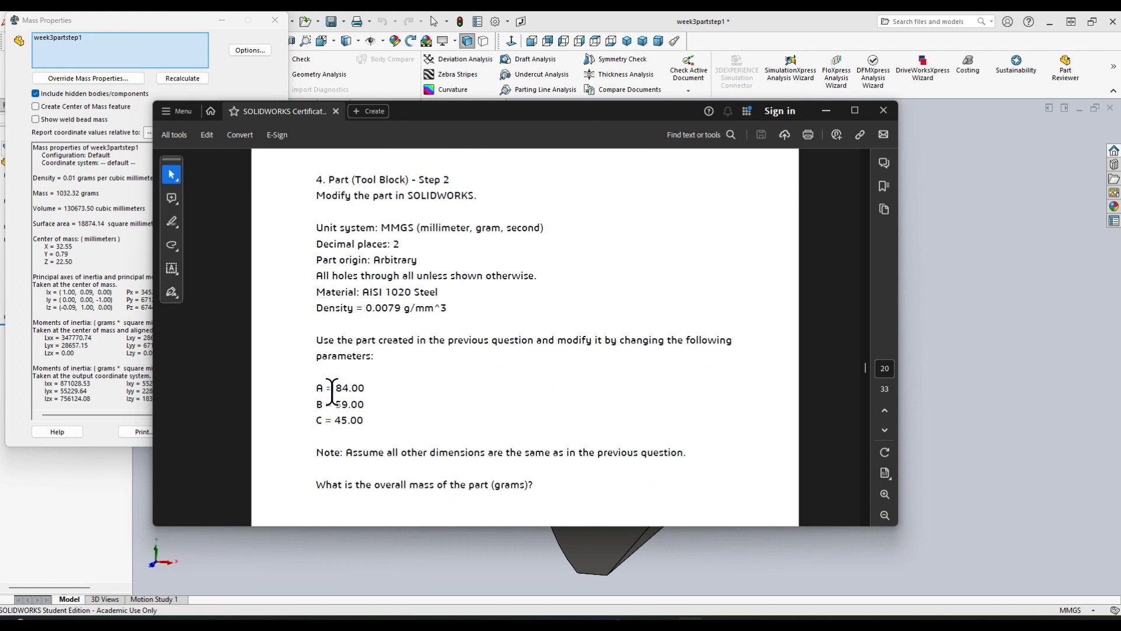
scroll(412, 415, "down", 1)
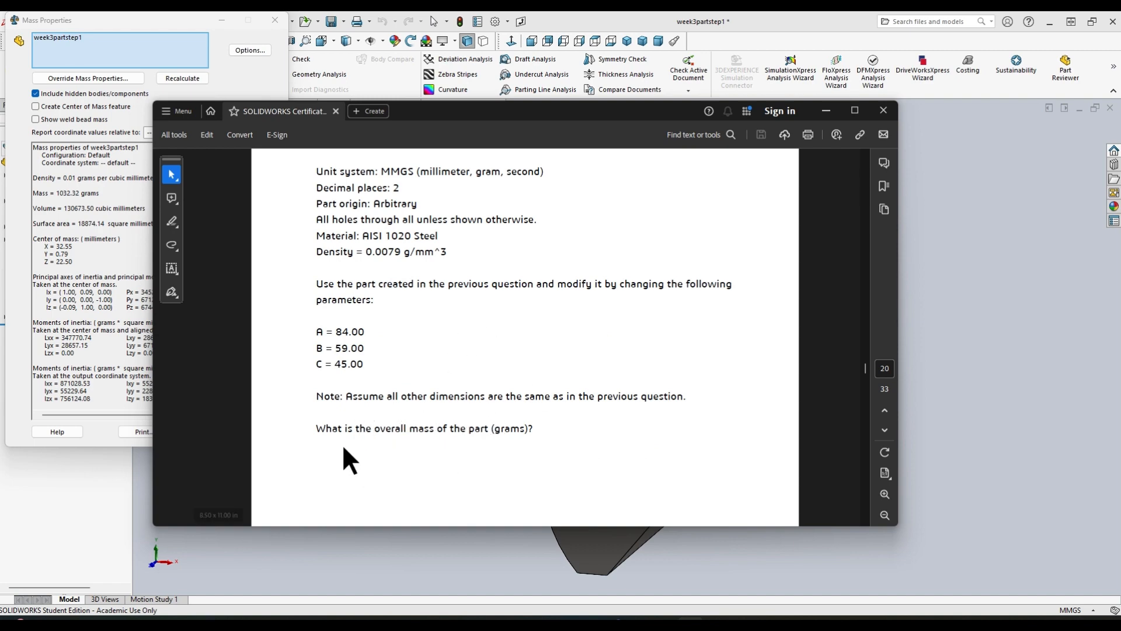
scroll(553, 350, "down", 4)
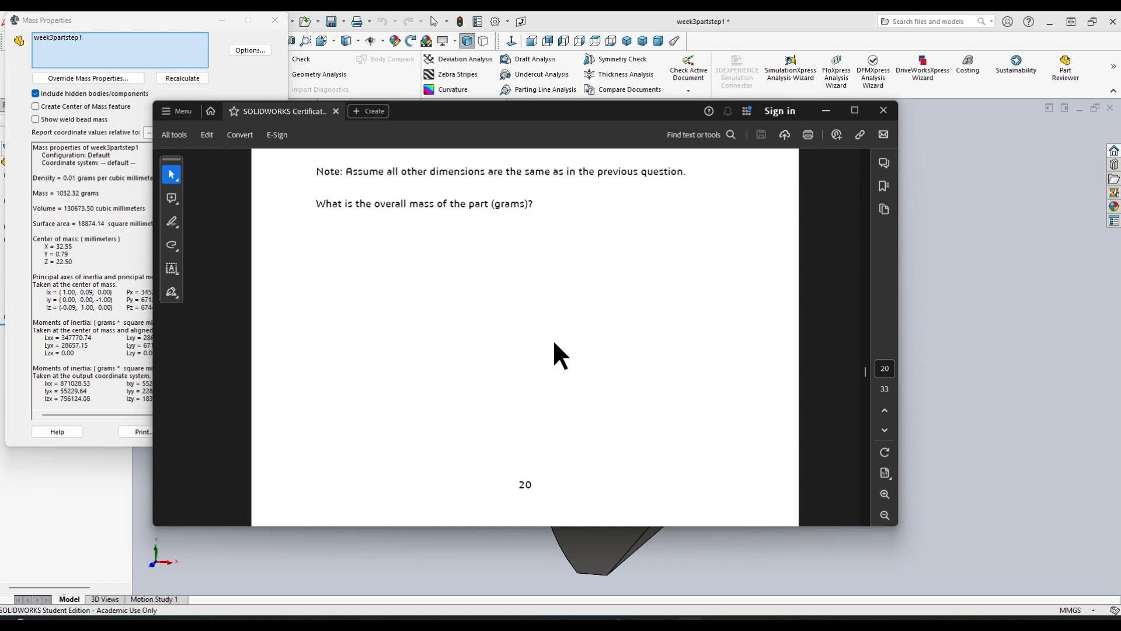
scroll(556, 350, "down", 10)
left_click_drag(866, 387, 868, 456)
scroll(618, 368, "down", 8)
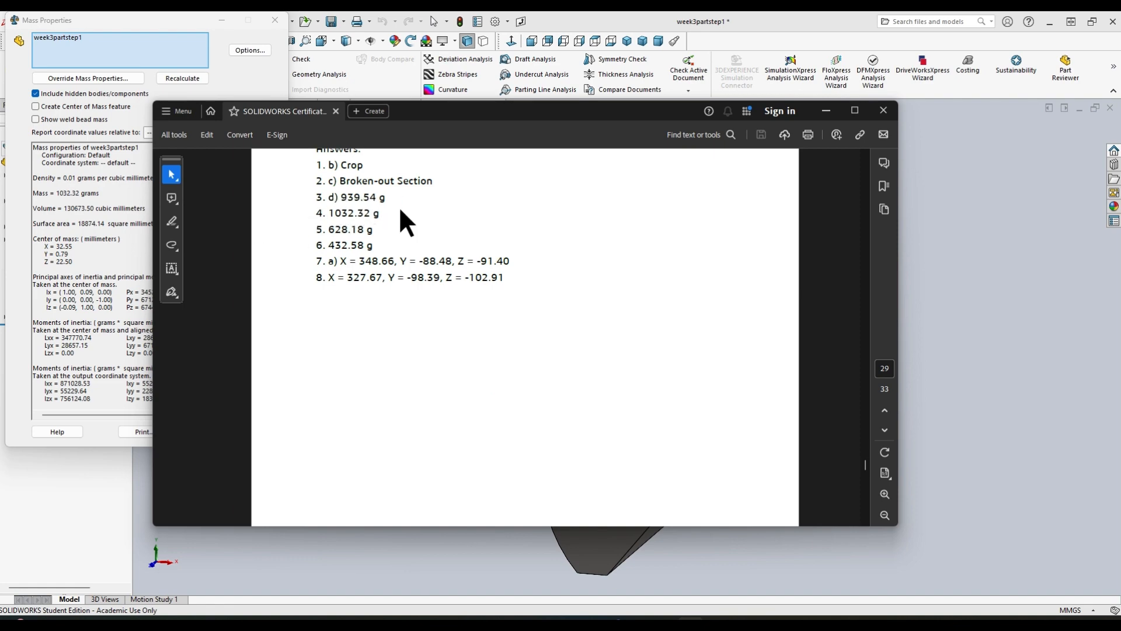
Step: Go back through the exam PDF to question 5, Tool Block Step 3, and read its instructions and parameters
scroll(728, 343, "up", 5)
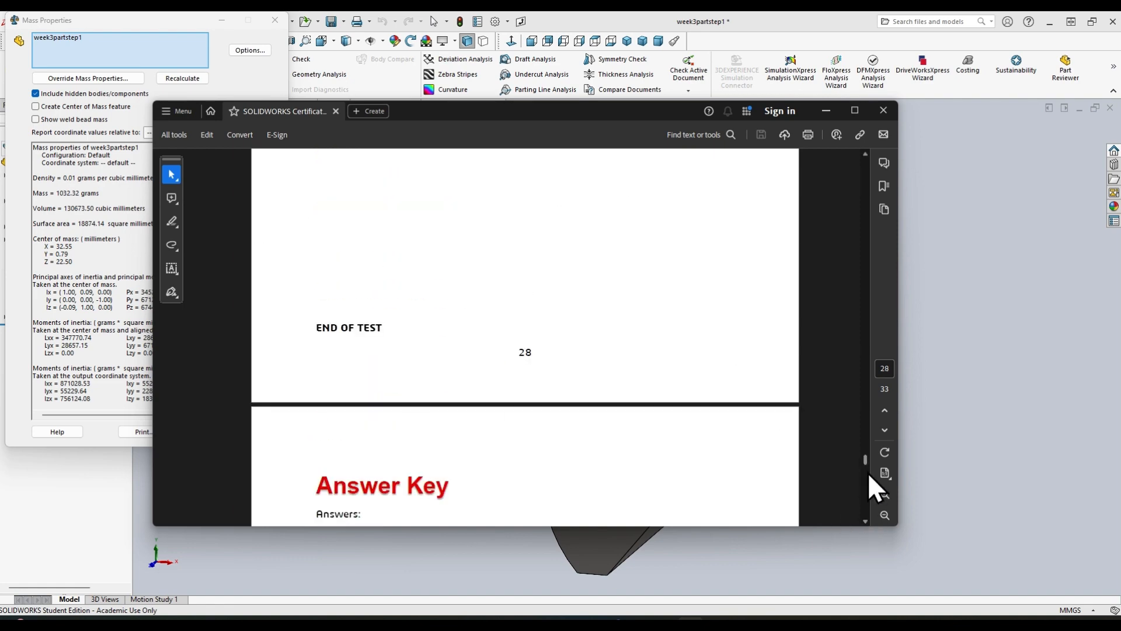
left_click_drag(866, 458, 866, 342)
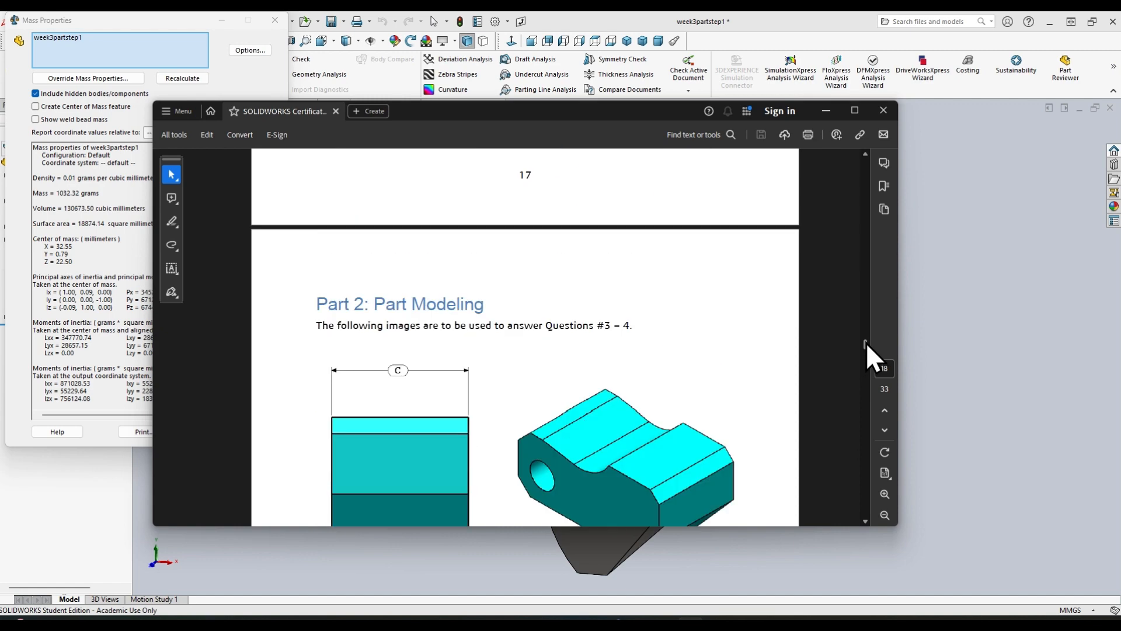
scroll(540, 374, "down", 15)
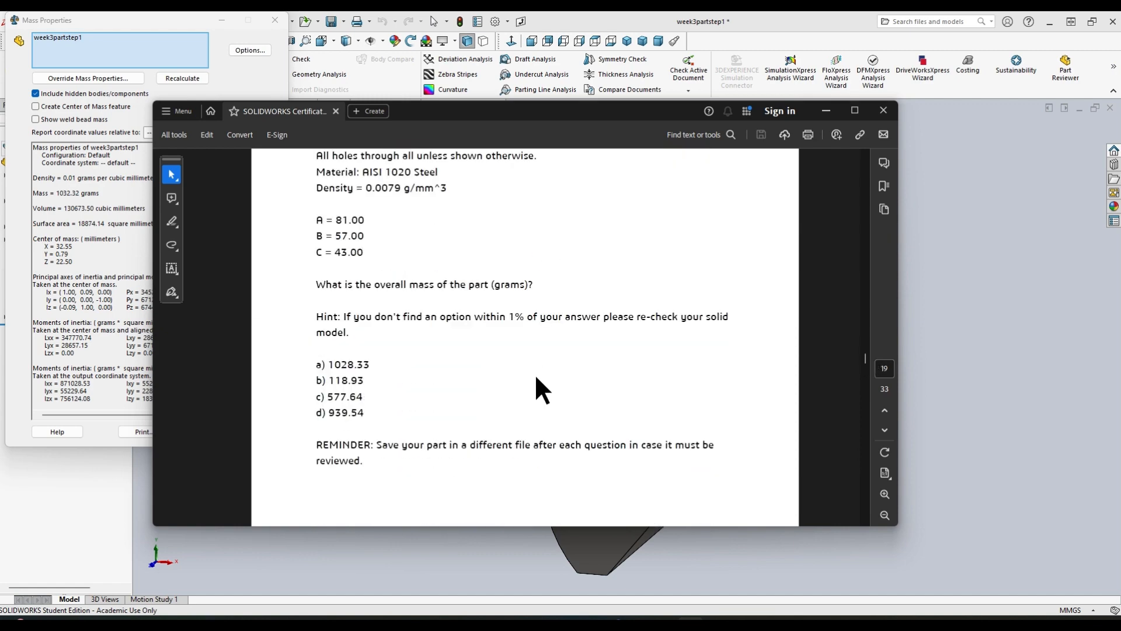
scroll(470, 366, "up", 3)
scroll(388, 330, "down", 15)
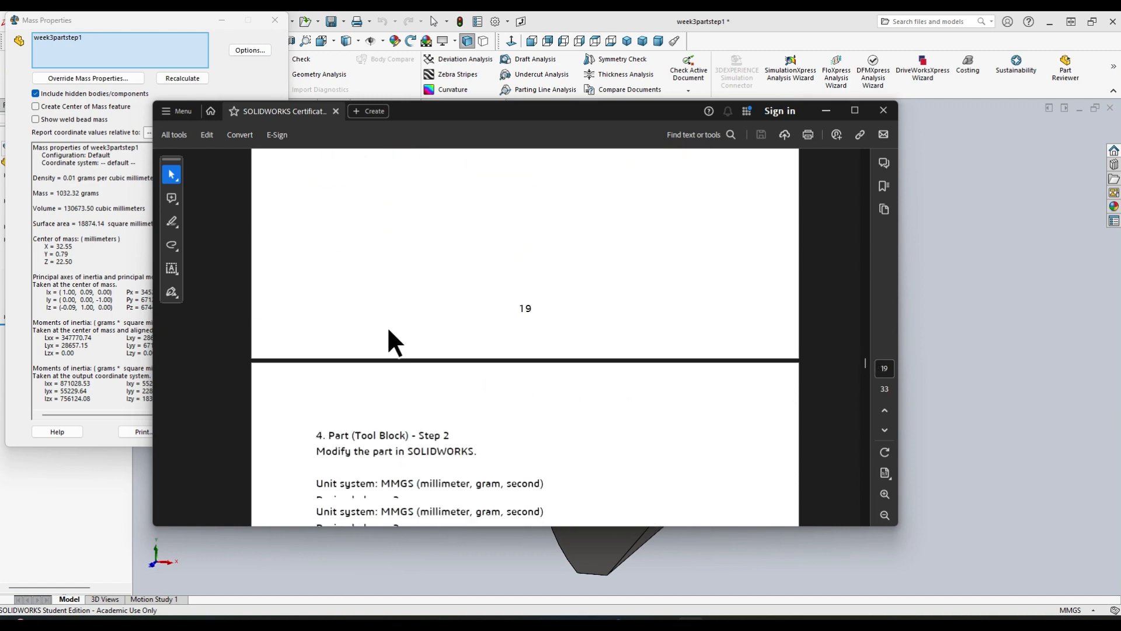
scroll(389, 340, "down", 5)
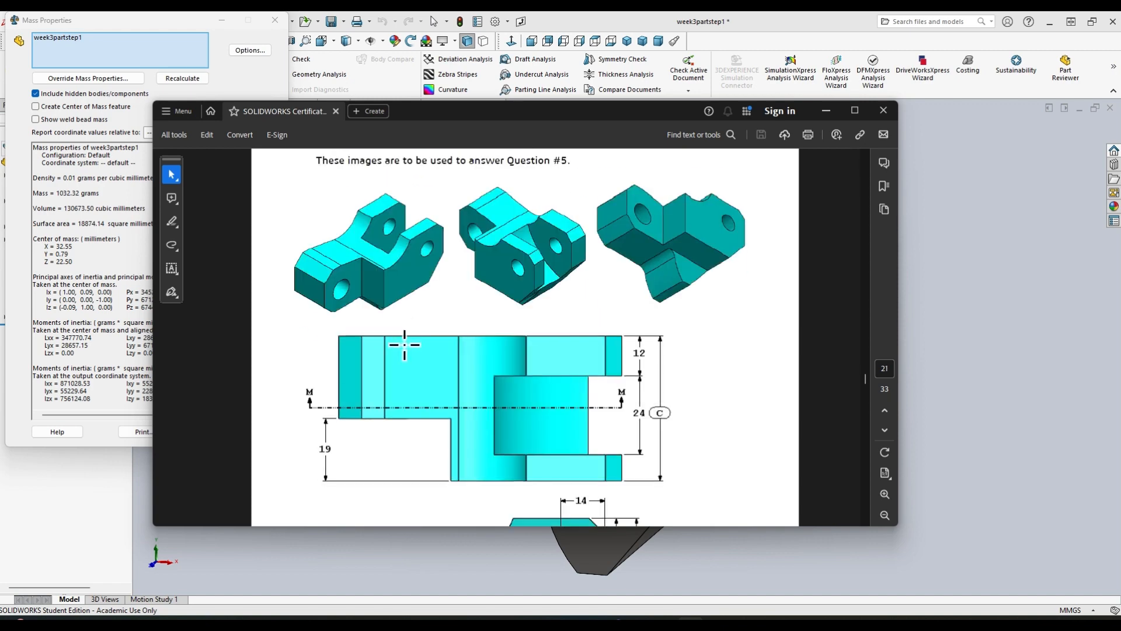
scroll(514, 359, "up", 2)
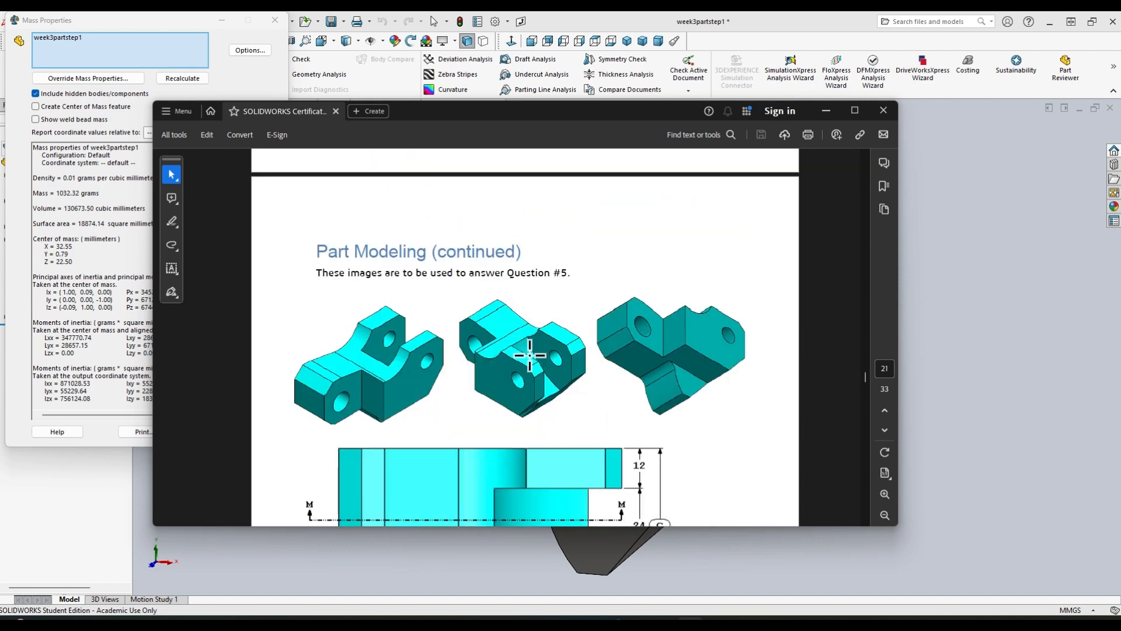
scroll(520, 367, "down", 12)
scroll(512, 383, "down", 20)
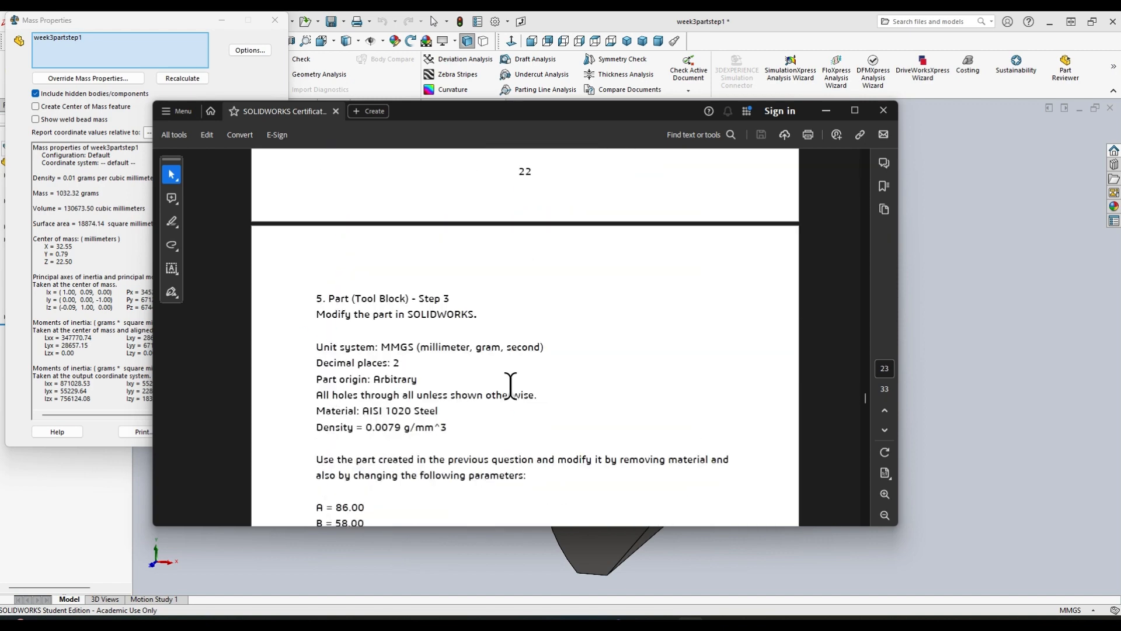
scroll(398, 383, "down", 5)
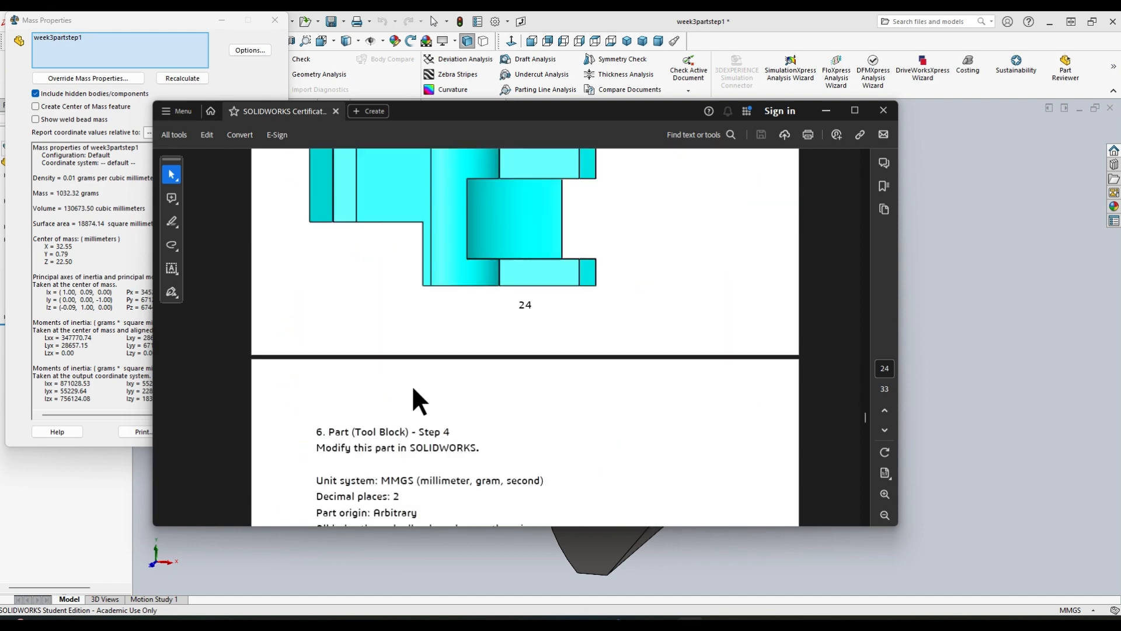
scroll(412, 380, "up", 15)
scroll(413, 384, "up", 15)
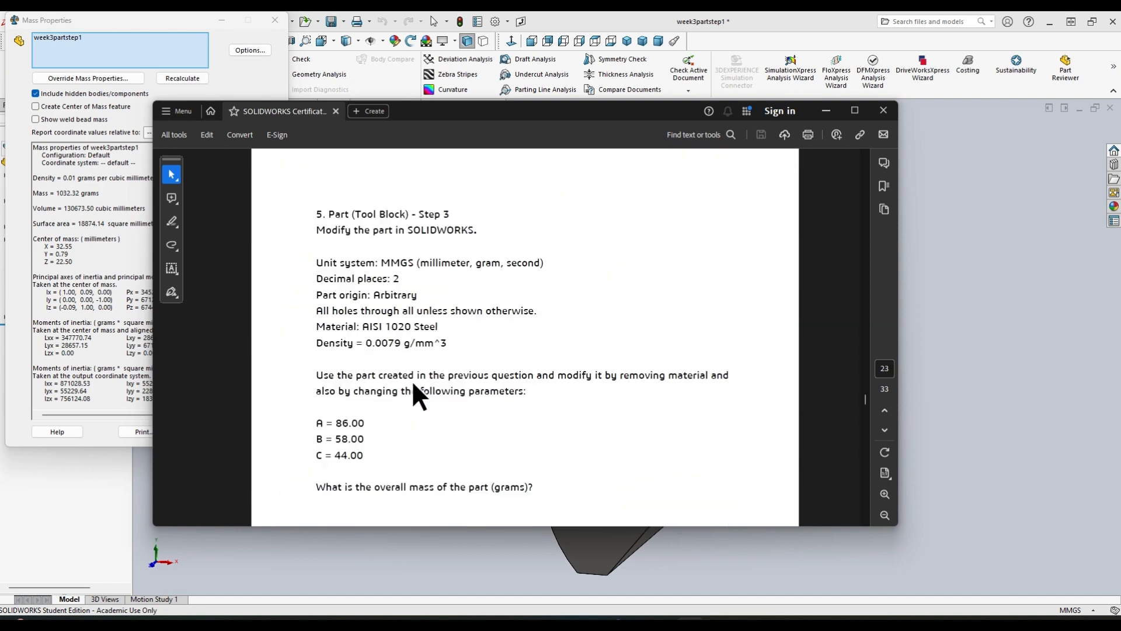
Step: Examine the question 5 isometric images, dimensioned views and section M-M for the material that must be removed
scroll(412, 380, "up", 8)
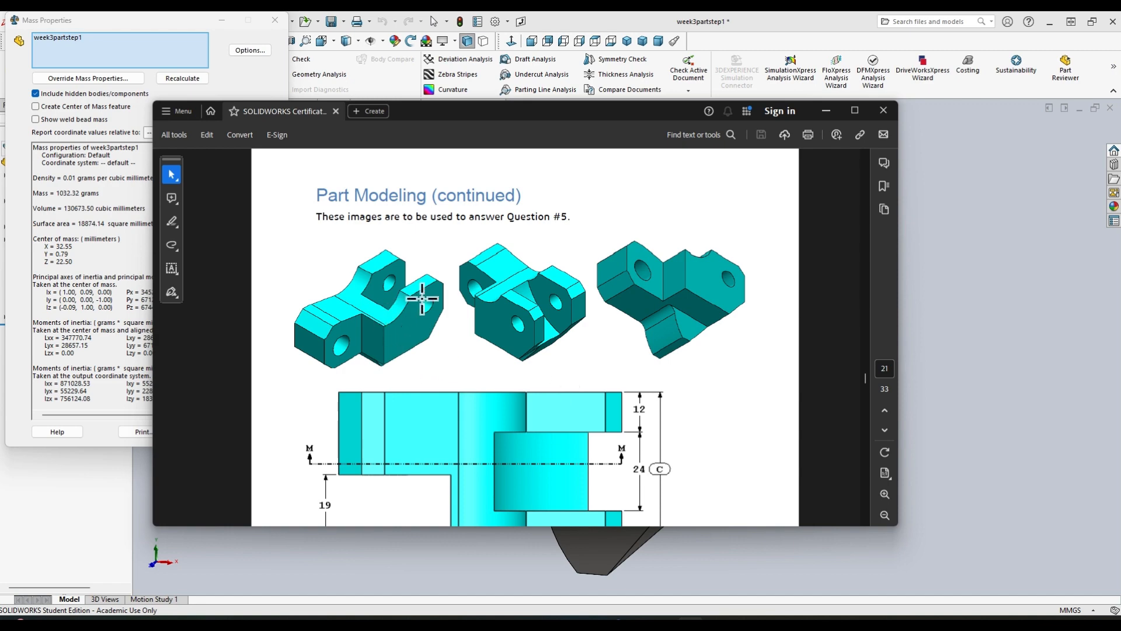
scroll(561, 397, "up", 5)
scroll(549, 384, "up", 3)
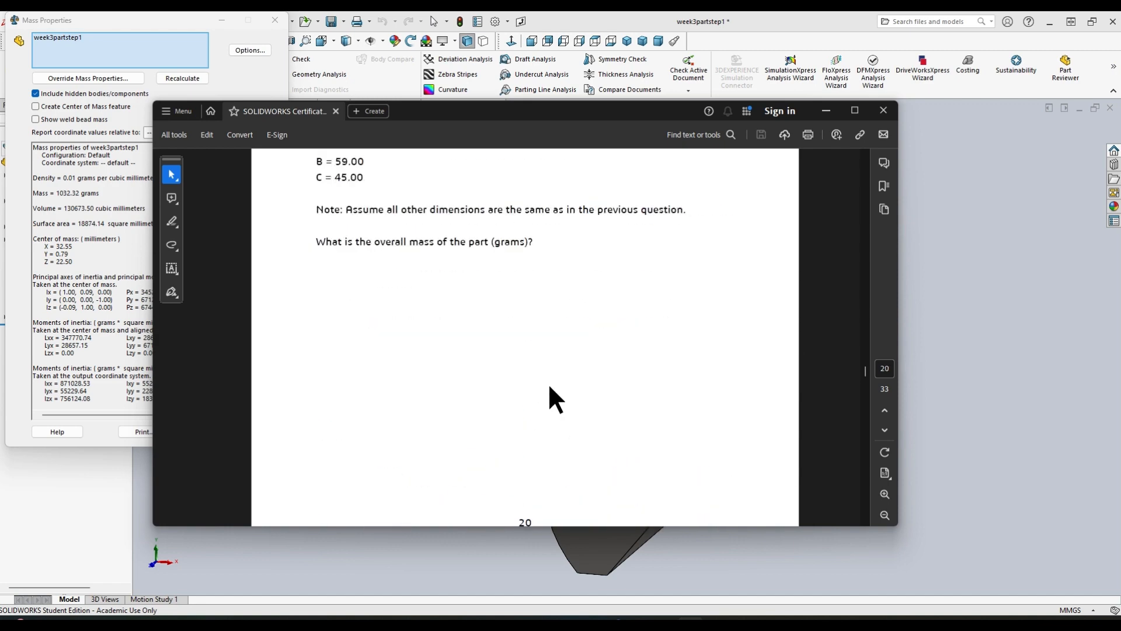
scroll(547, 383, "down", 10)
scroll(580, 425, "up", 2)
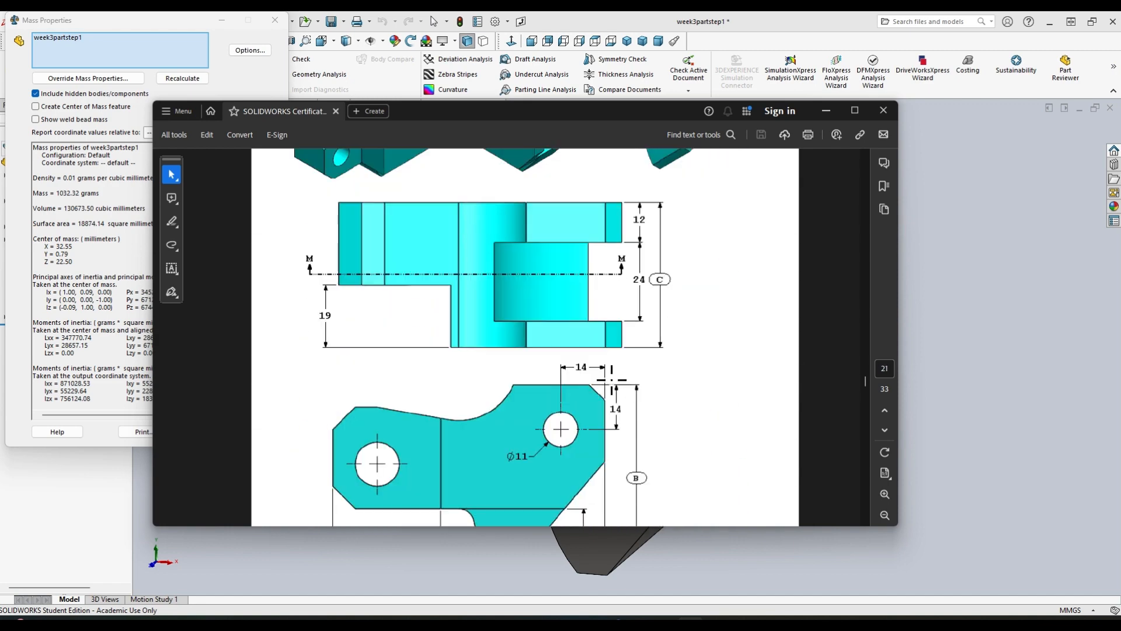
scroll(528, 330, "down", 2)
scroll(527, 330, "up", 2)
scroll(671, 336, "down", 5)
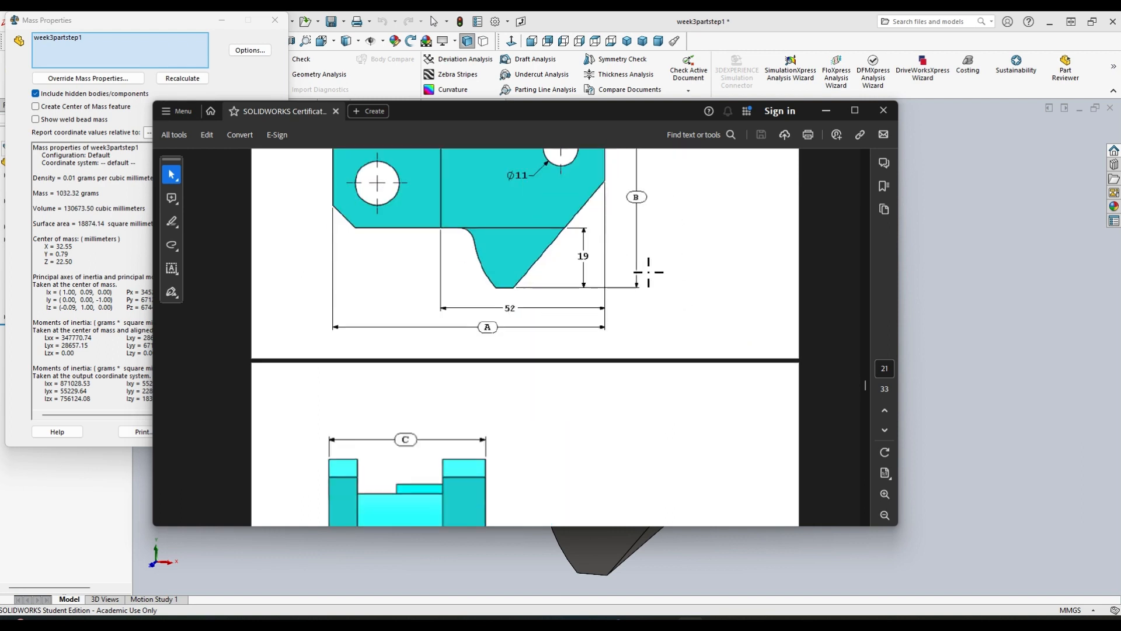
scroll(514, 304, "down", 3)
scroll(525, 333, "down", 10)
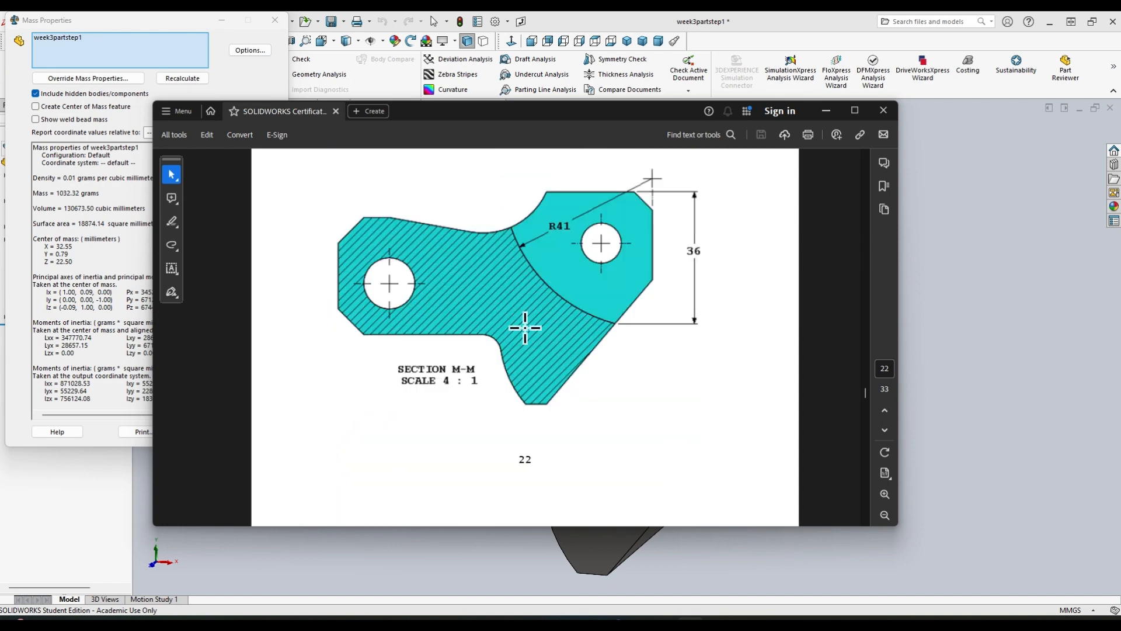
scroll(524, 341, "up", 8)
scroll(531, 347, "up", 4)
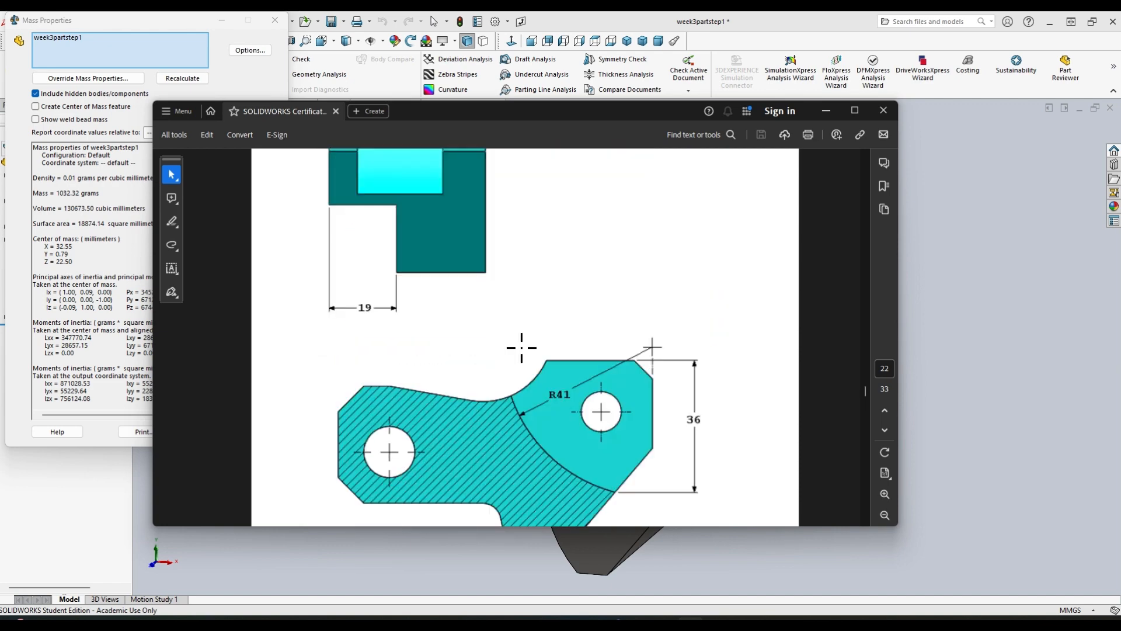
scroll(521, 348, "down", 8)
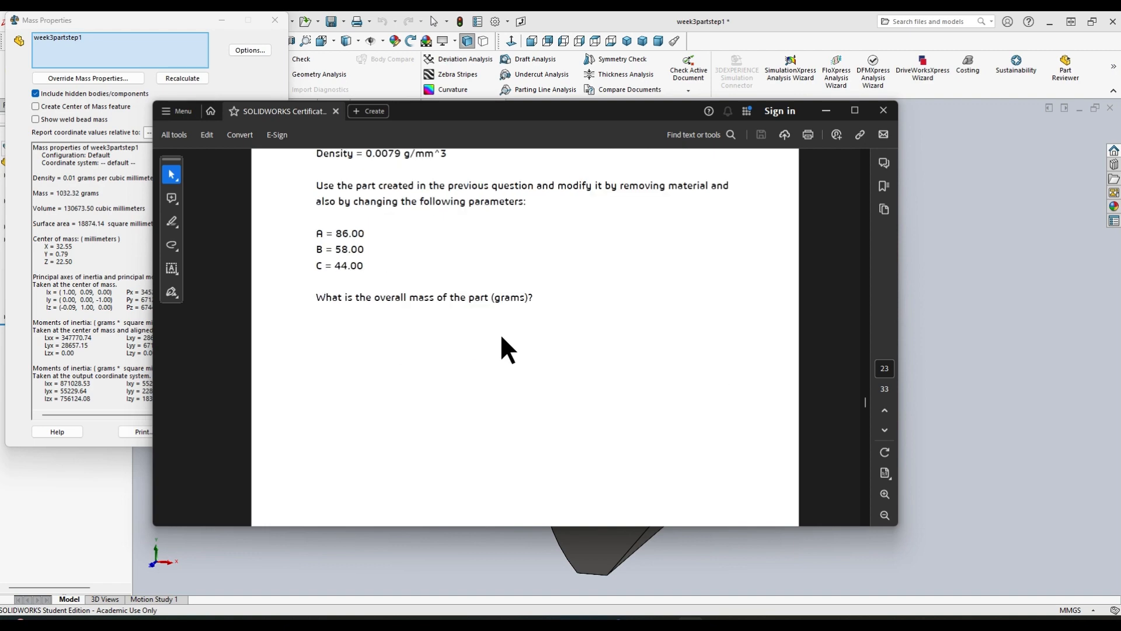
scroll(469, 358, "up", 15)
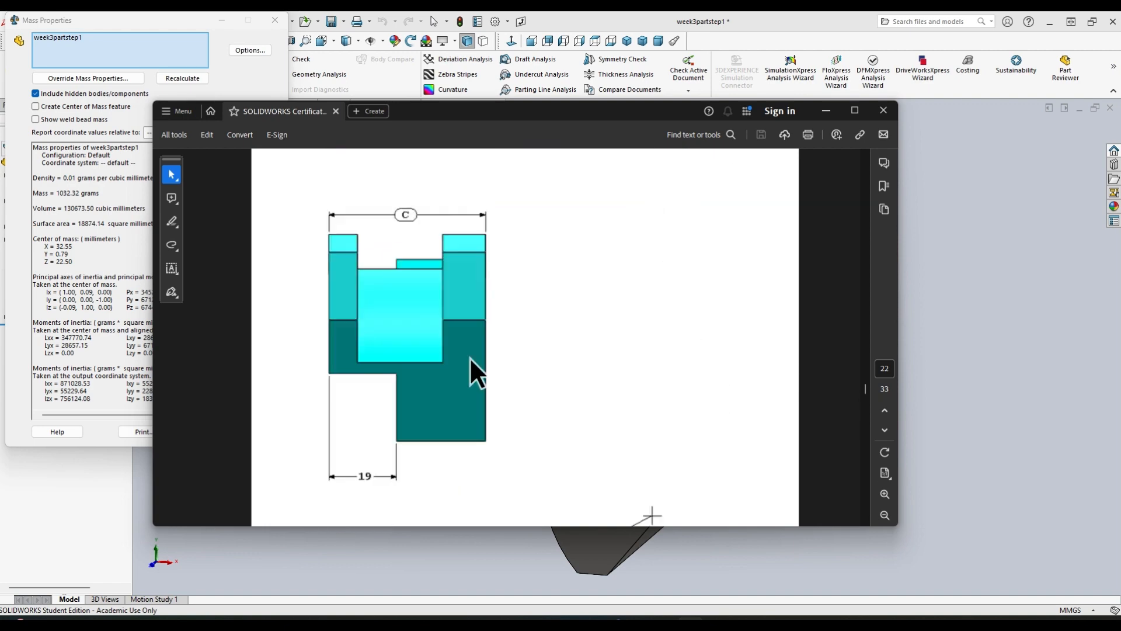
scroll(469, 359, "down", 8)
scroll(467, 368, "up", 7)
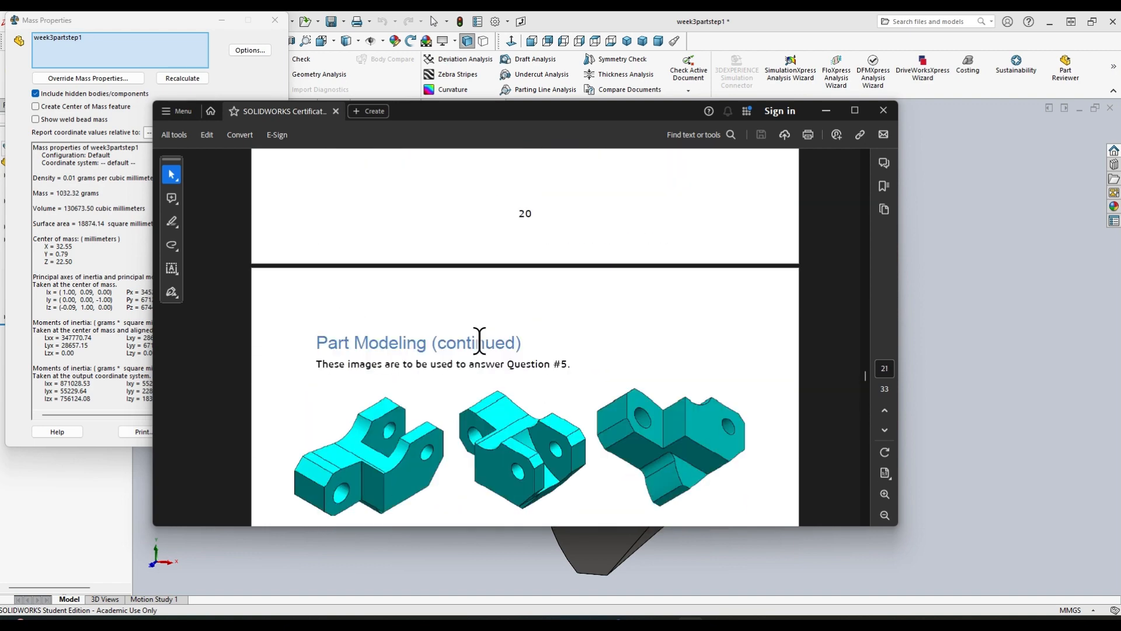
Step: Return to the question 5 parameters in the exam PDF, then close the part's mass properties results
scroll(461, 382, "down", 14)
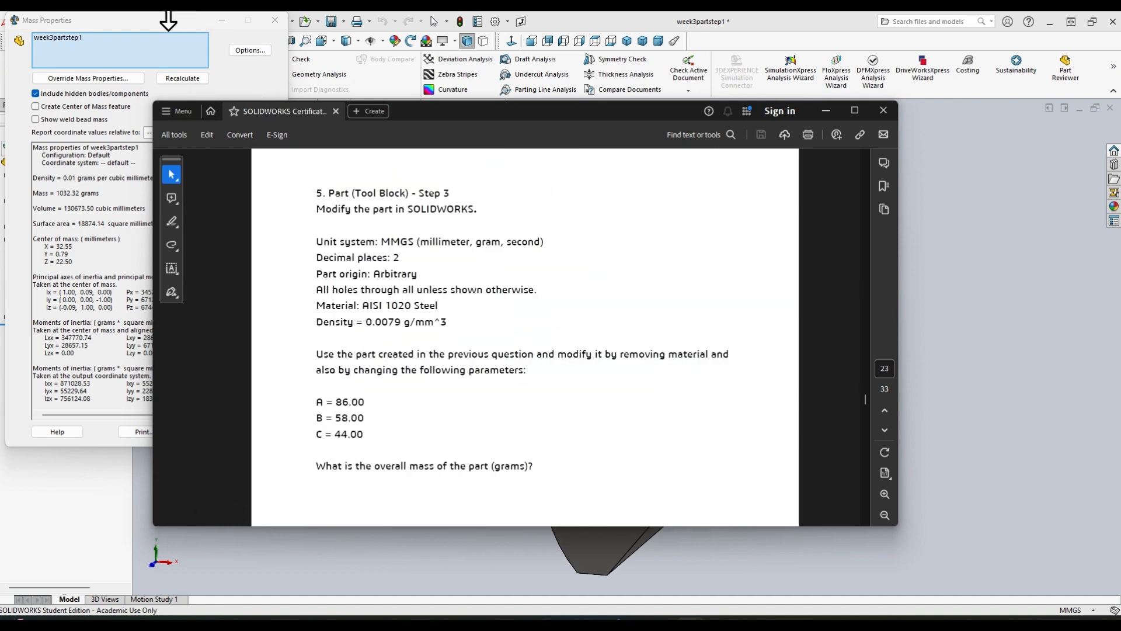
left_click(151, 21)
left_click(275, 20)
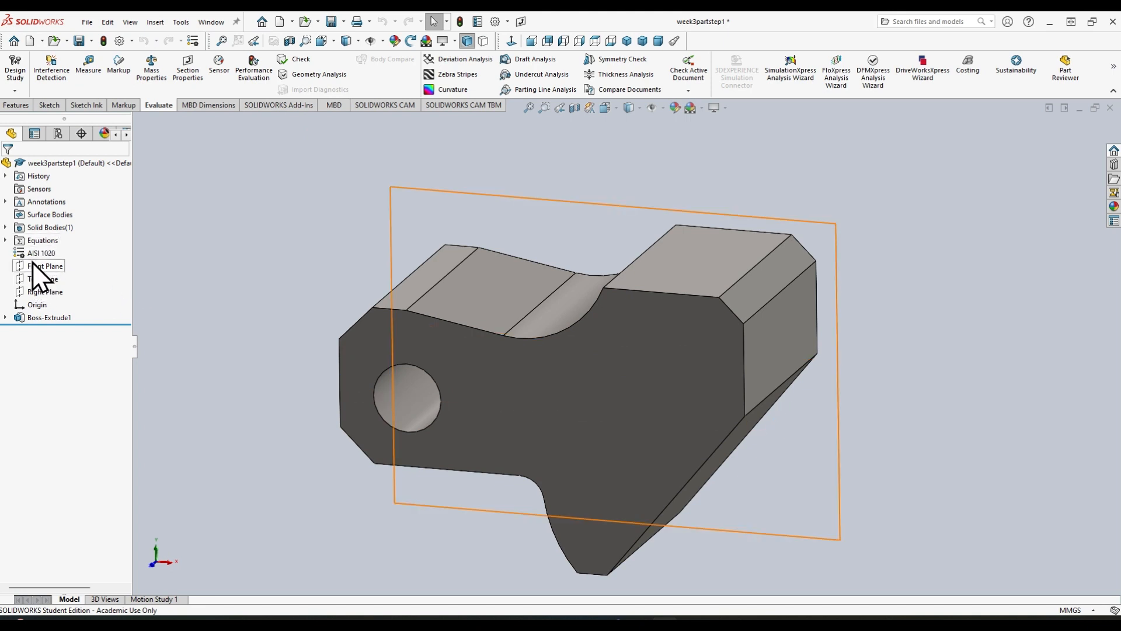
Step: Open the part's equations manager and move the exam PDF aside so its parameters can be consulted while editing
right_click(34, 244)
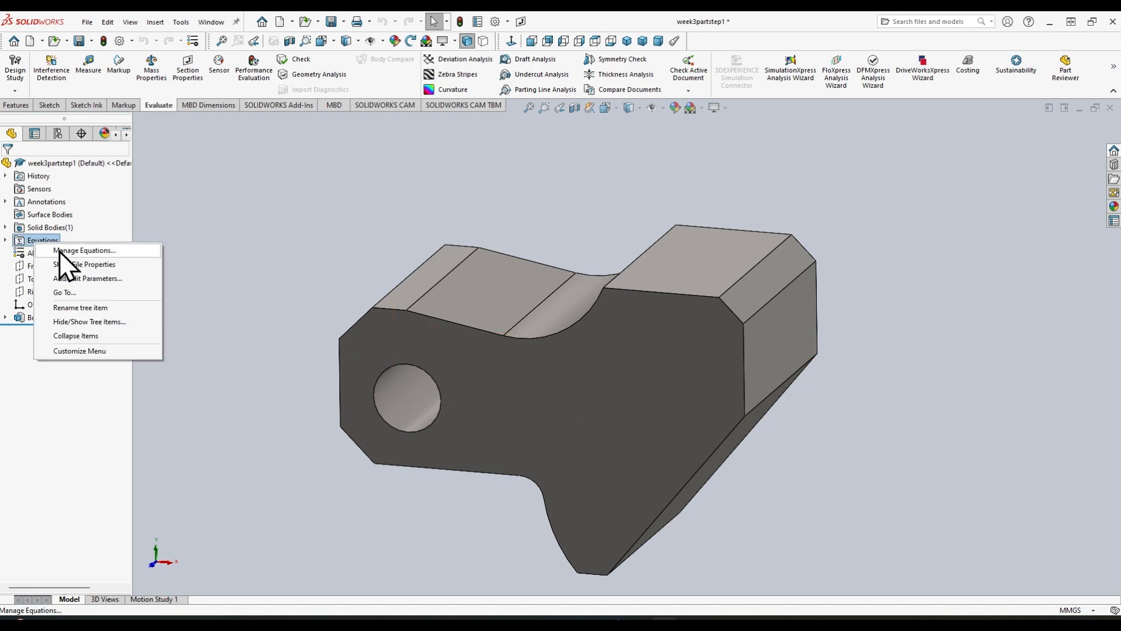
left_click(58, 251)
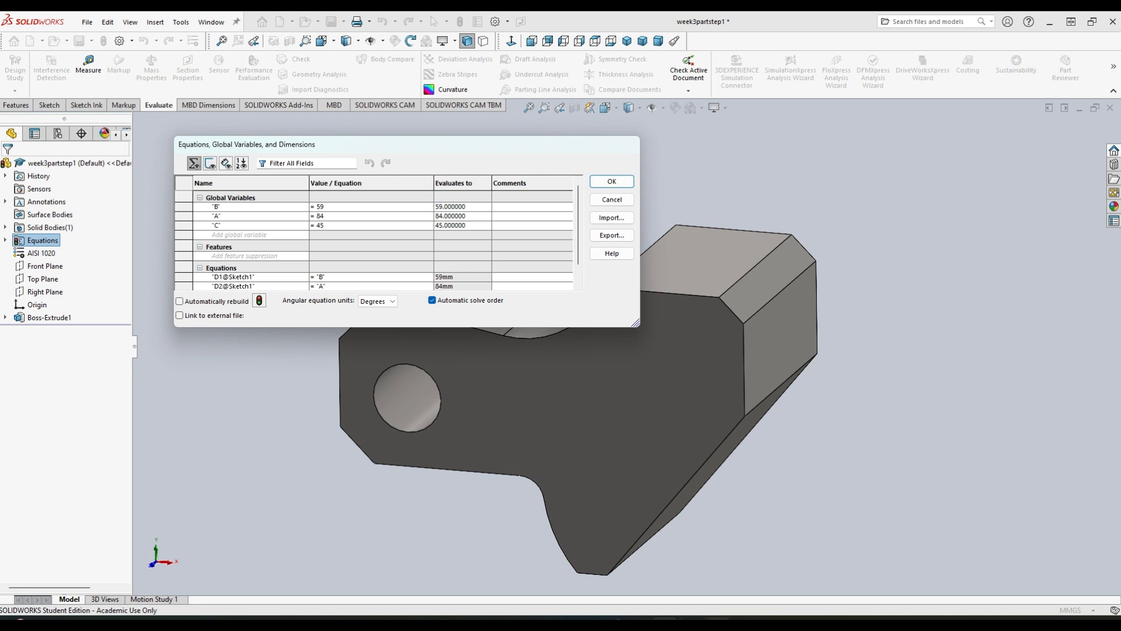
mouse_move(664, 620)
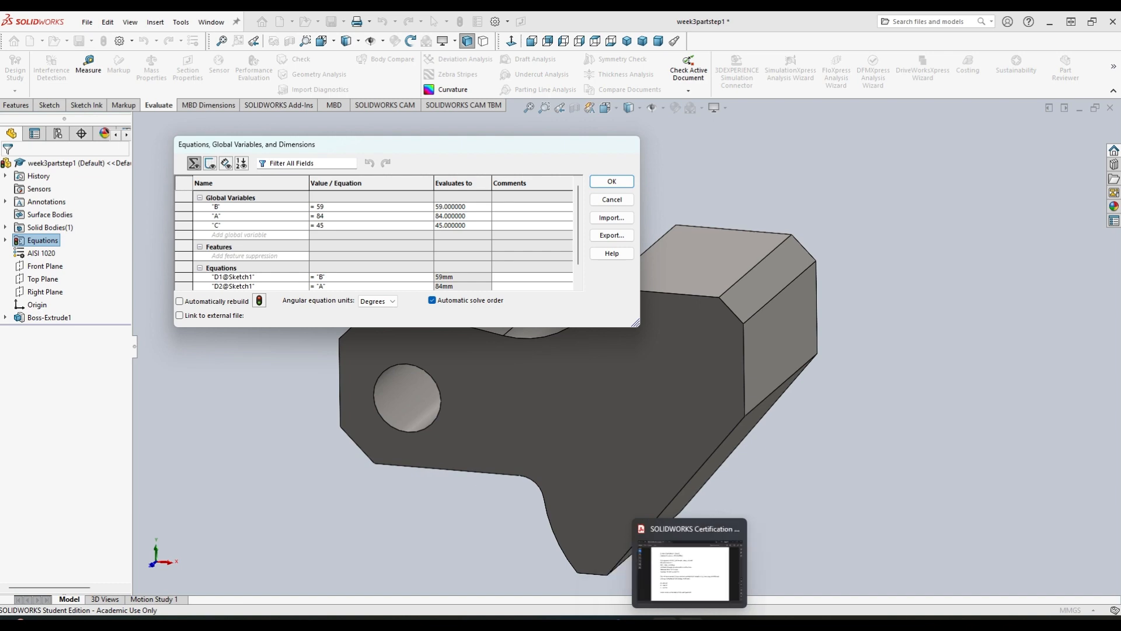
left_click(688, 622)
left_click_drag(569, 114, 0, 117)
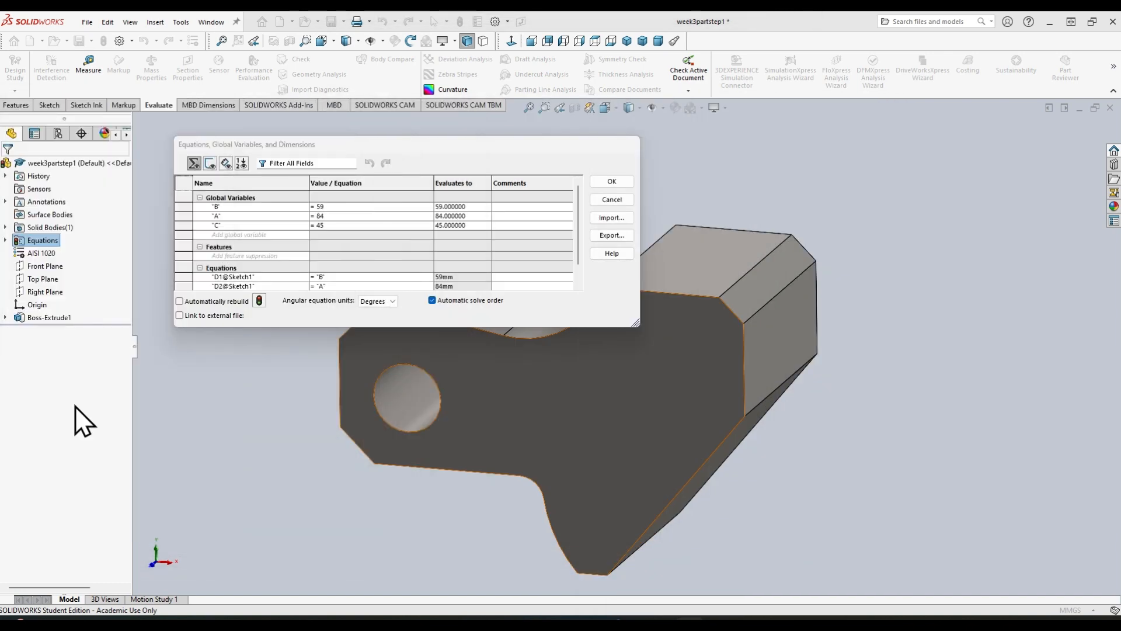
Step: Set the part's global variables to B = 58, A = 86 and C = 44 and accept the equations
left_click(263, 207)
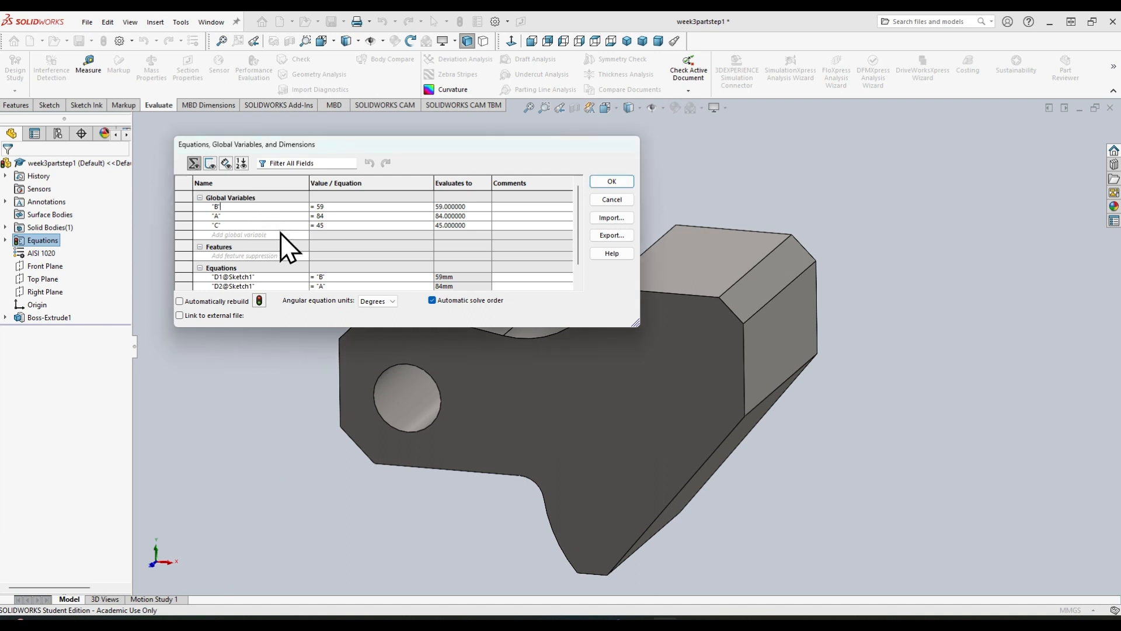
key("Tab")
type("58")
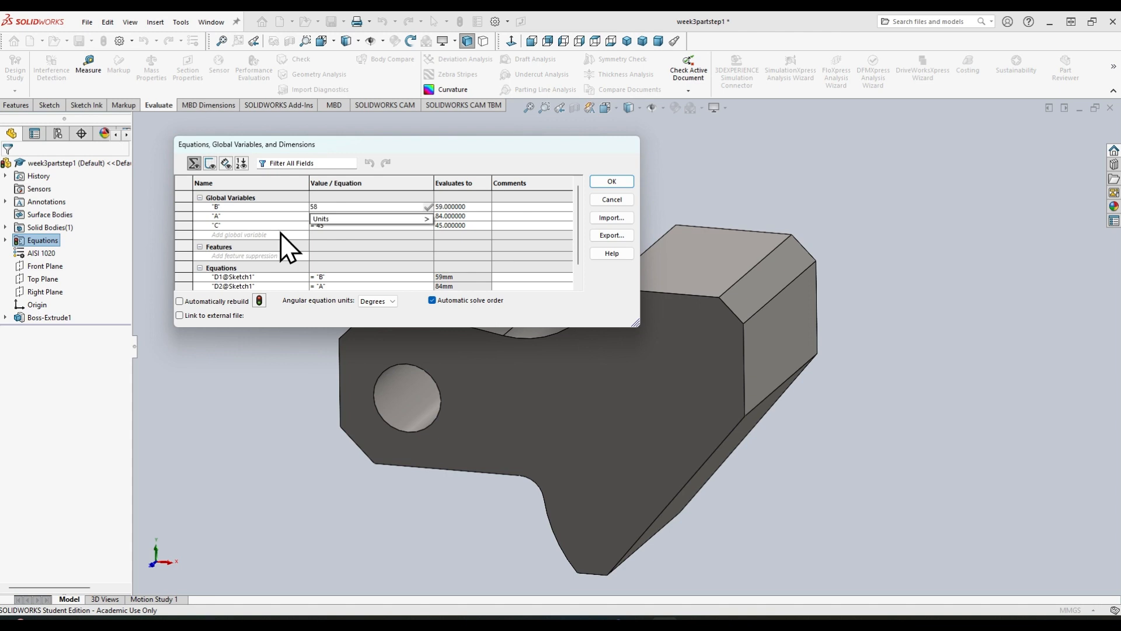
key("Return")
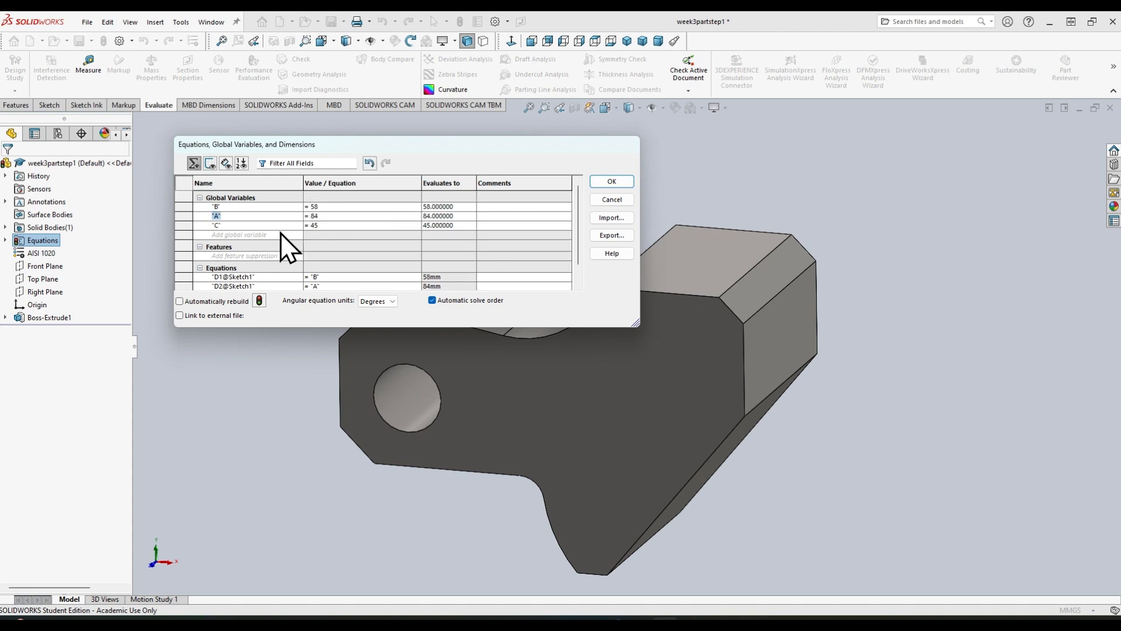
key("Tab")
type("86")
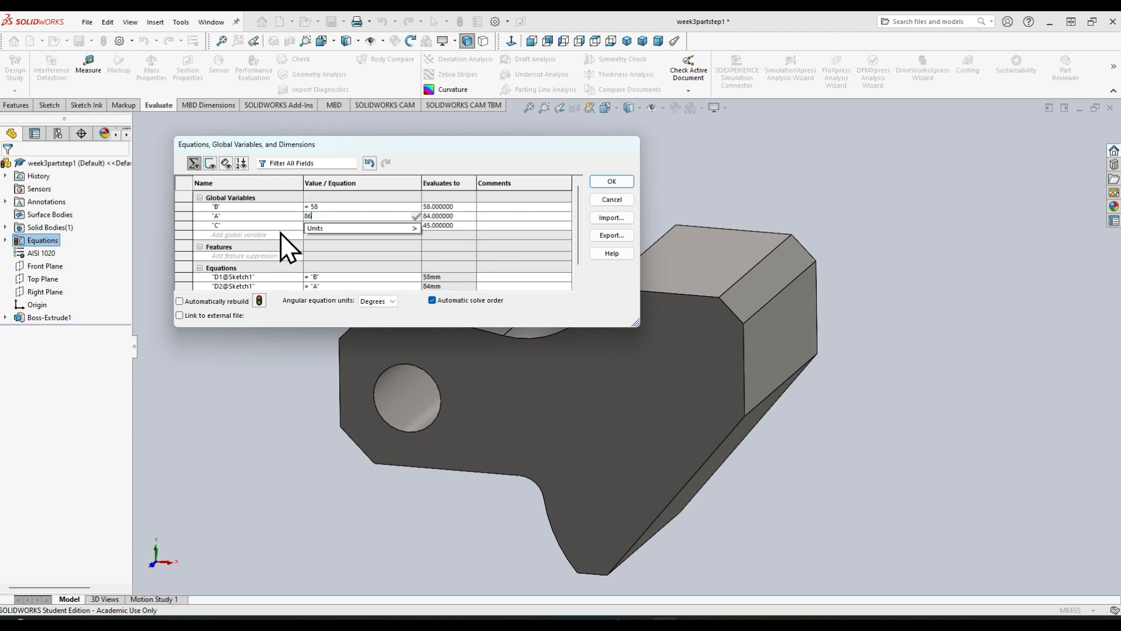
key("Return")
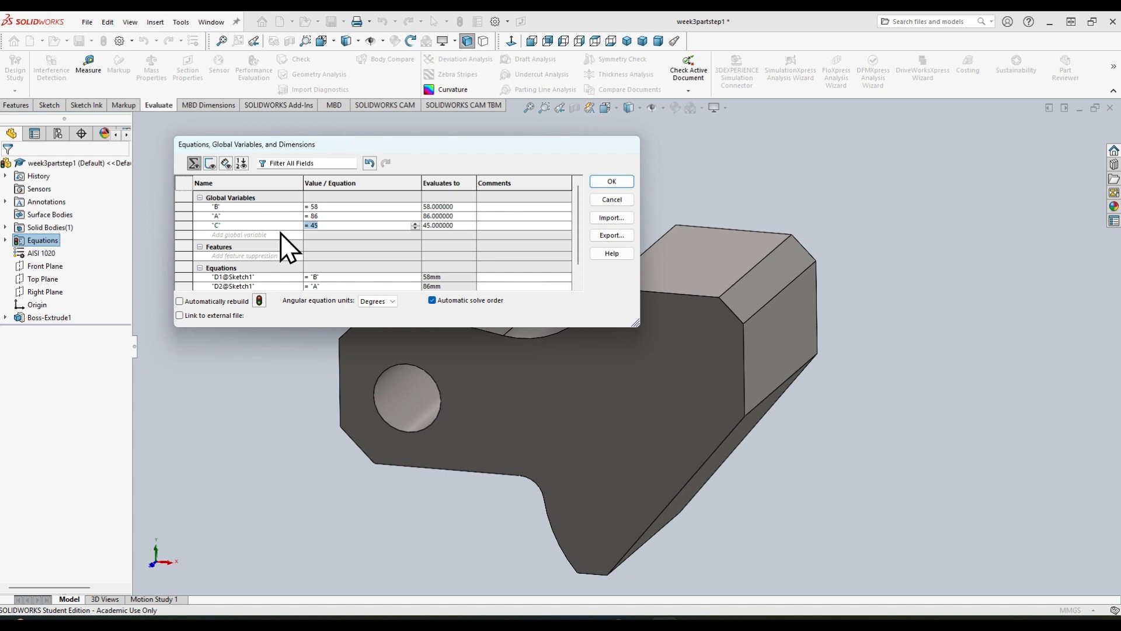
type("44")
key("Tab")
left_click(617, 185)
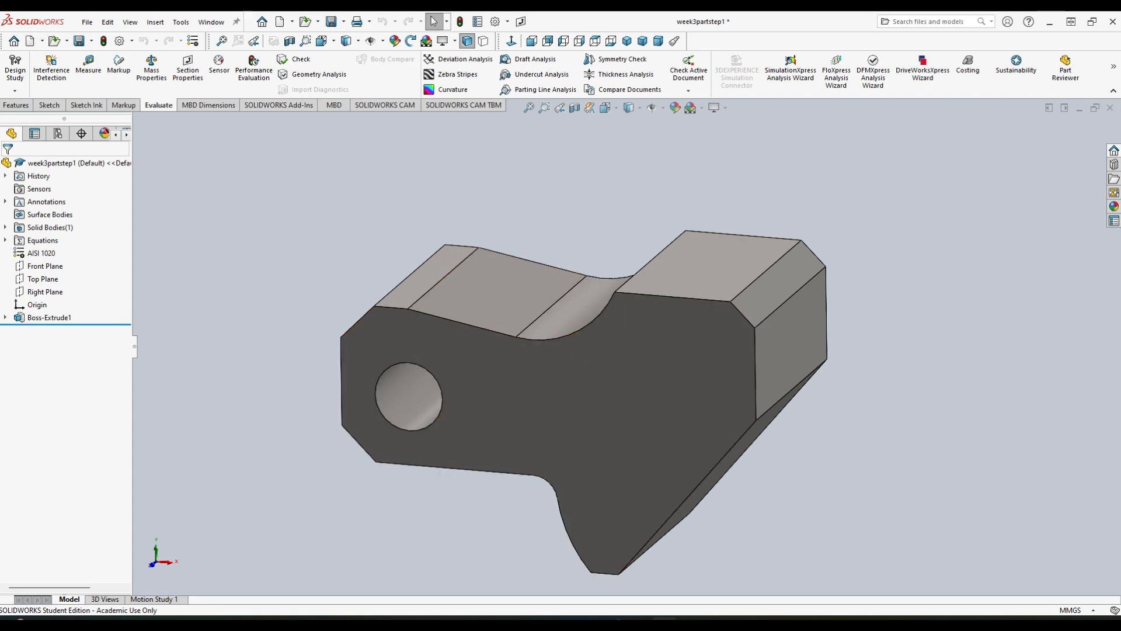
Step: Examine the question 5 drawing views in the exam PDF for the small upper hole's diameter and its distances from the edges
left_click_drag(0, 193, 514, 118)
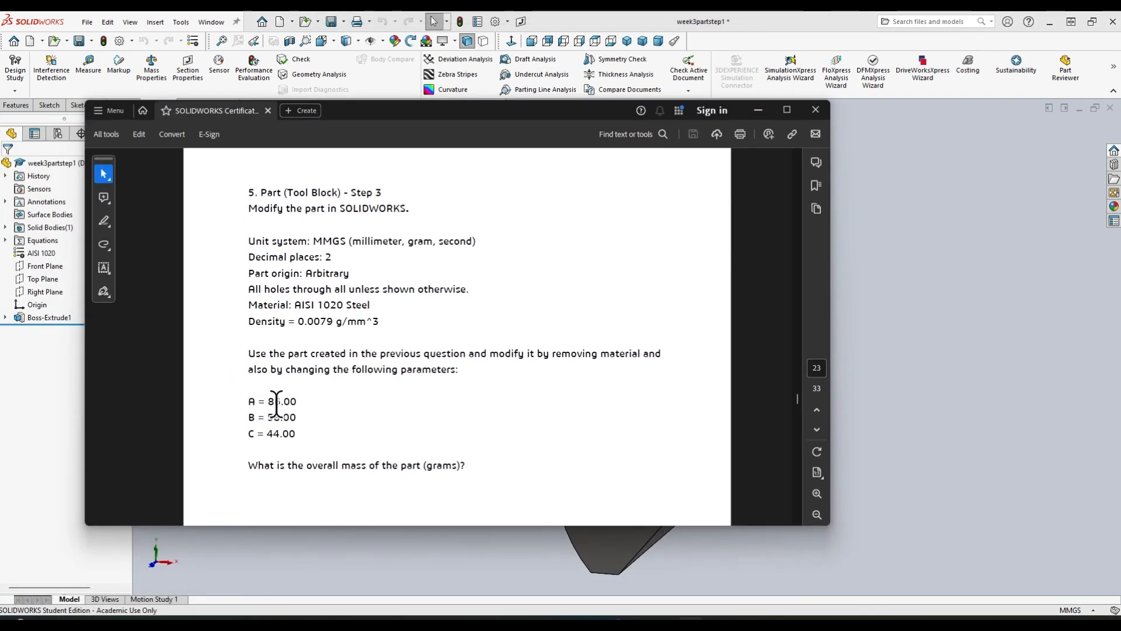
scroll(484, 425, "up", 10)
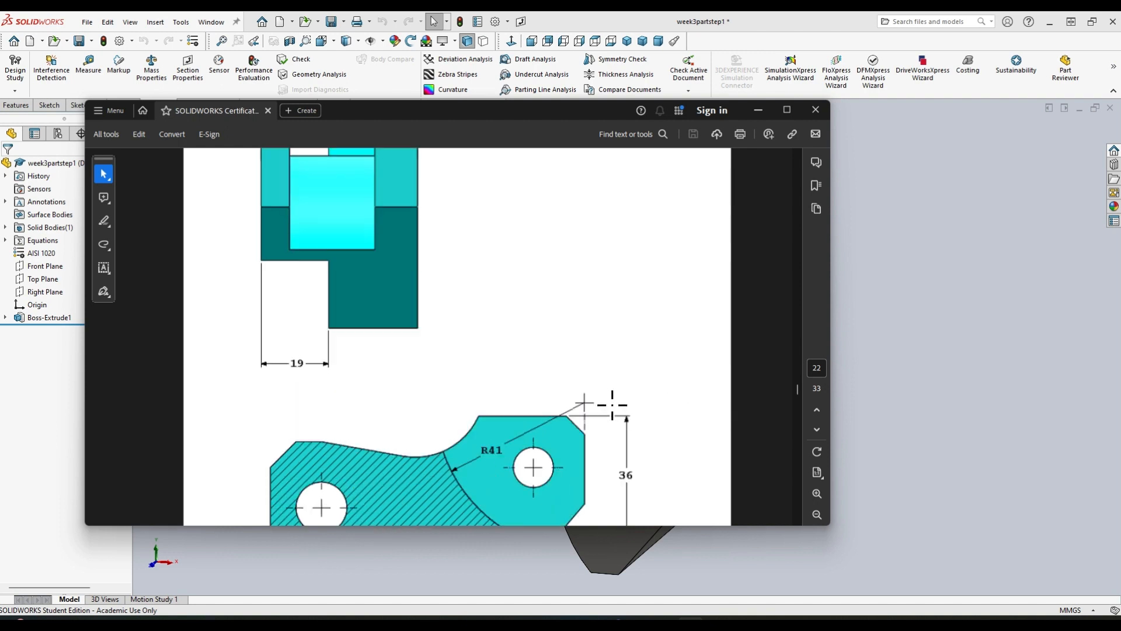
scroll(584, 415, "up", 5)
scroll(415, 397, "up", 2)
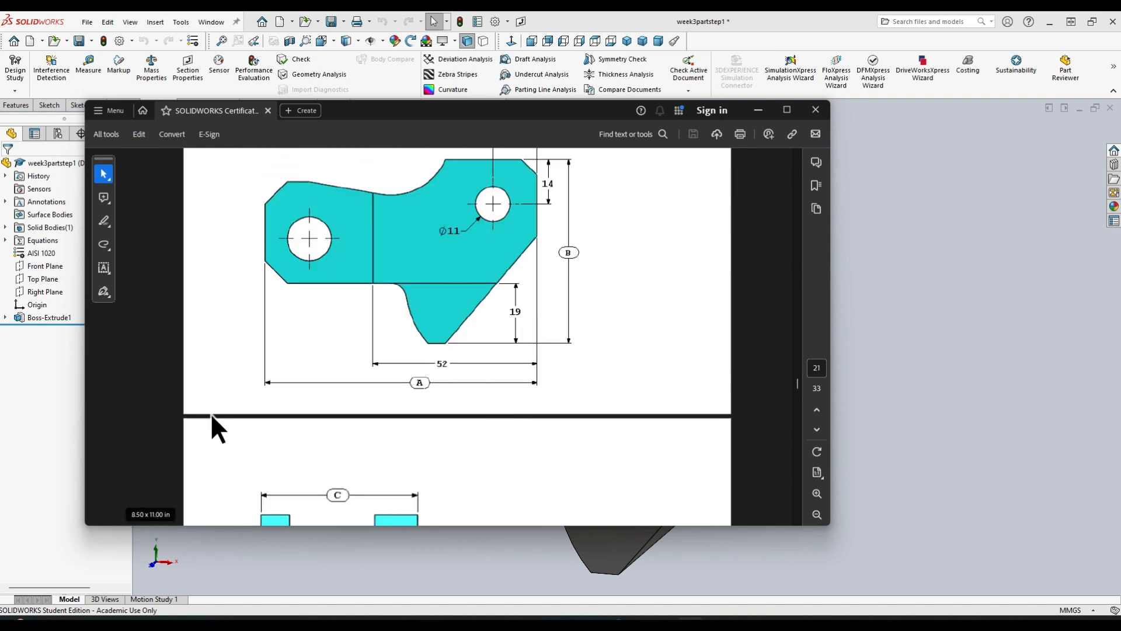
scroll(588, 365, "up", 1)
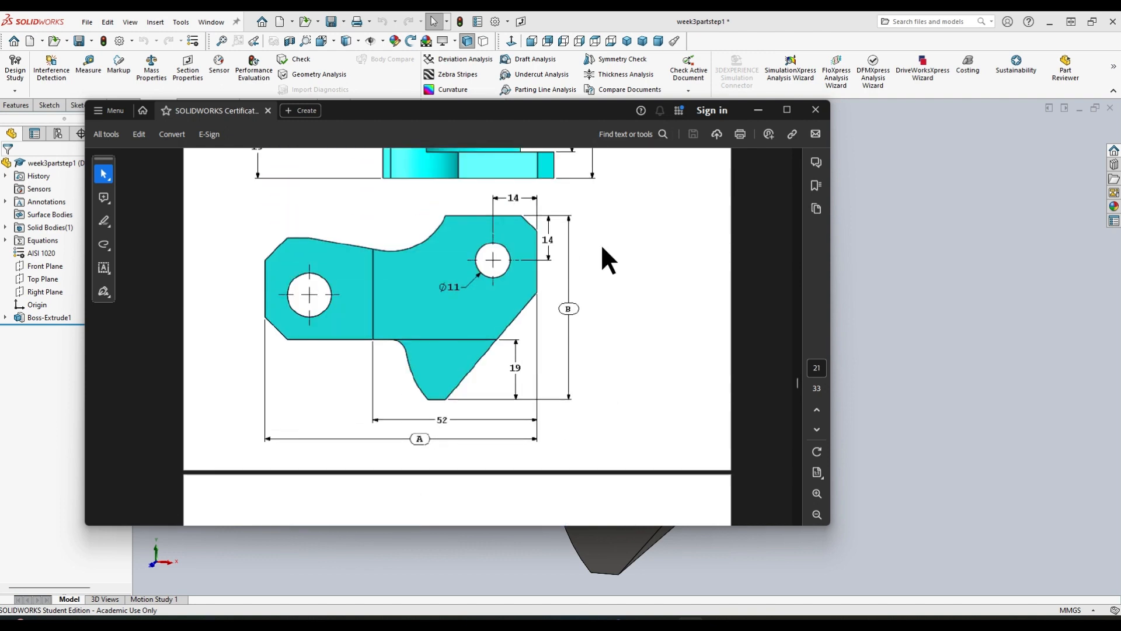
scroll(607, 336, "up", 3)
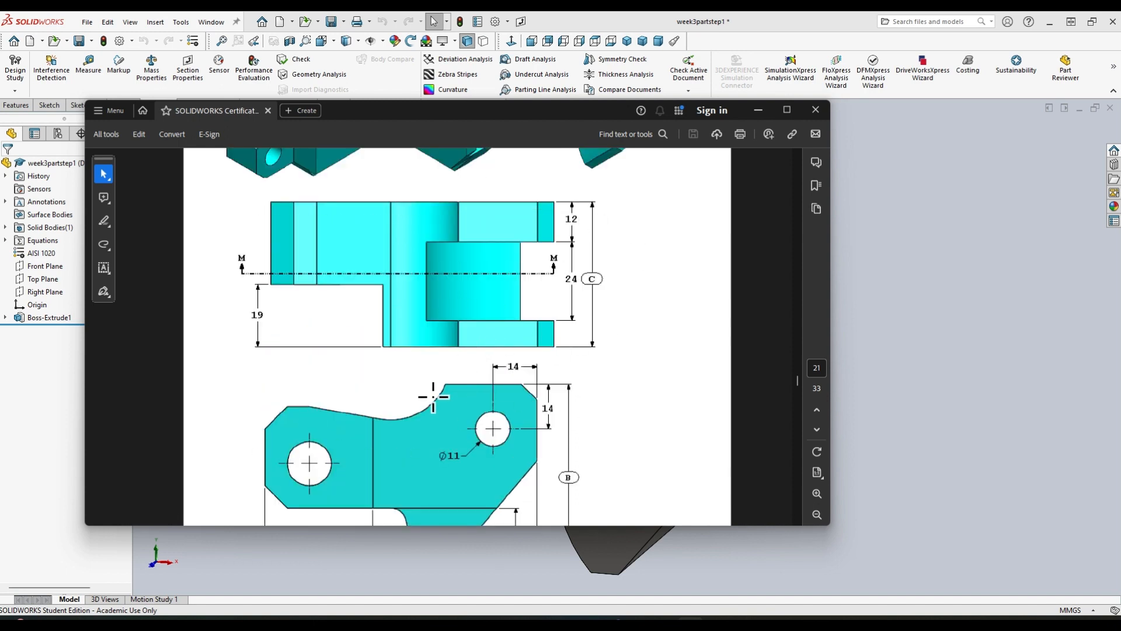
scroll(374, 491, "down", 2)
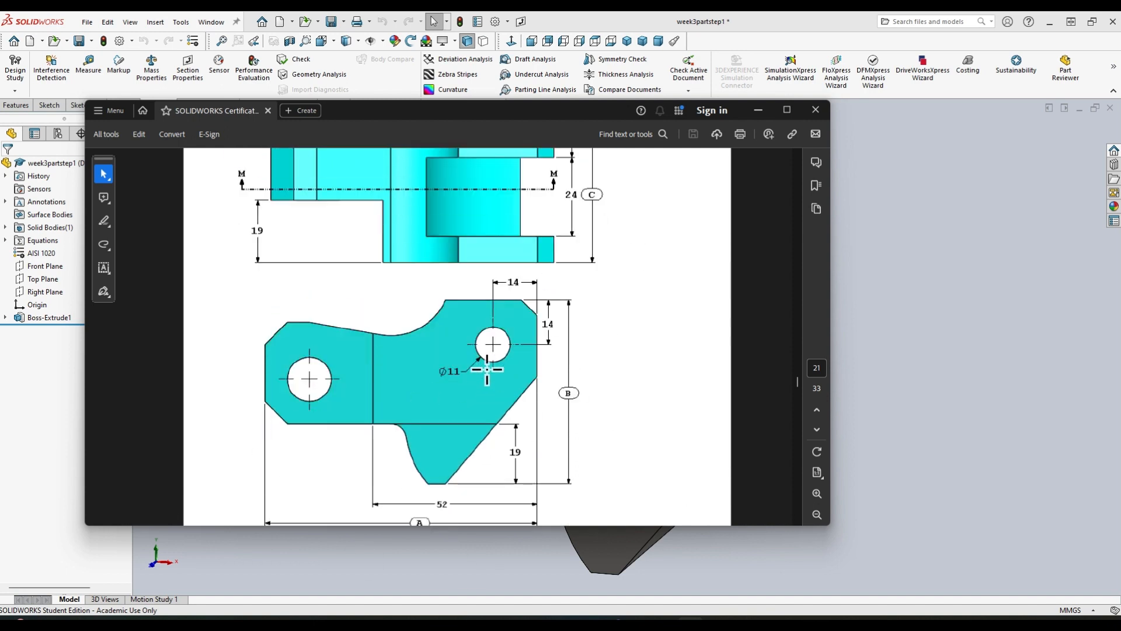
scroll(660, 228, "down", 1)
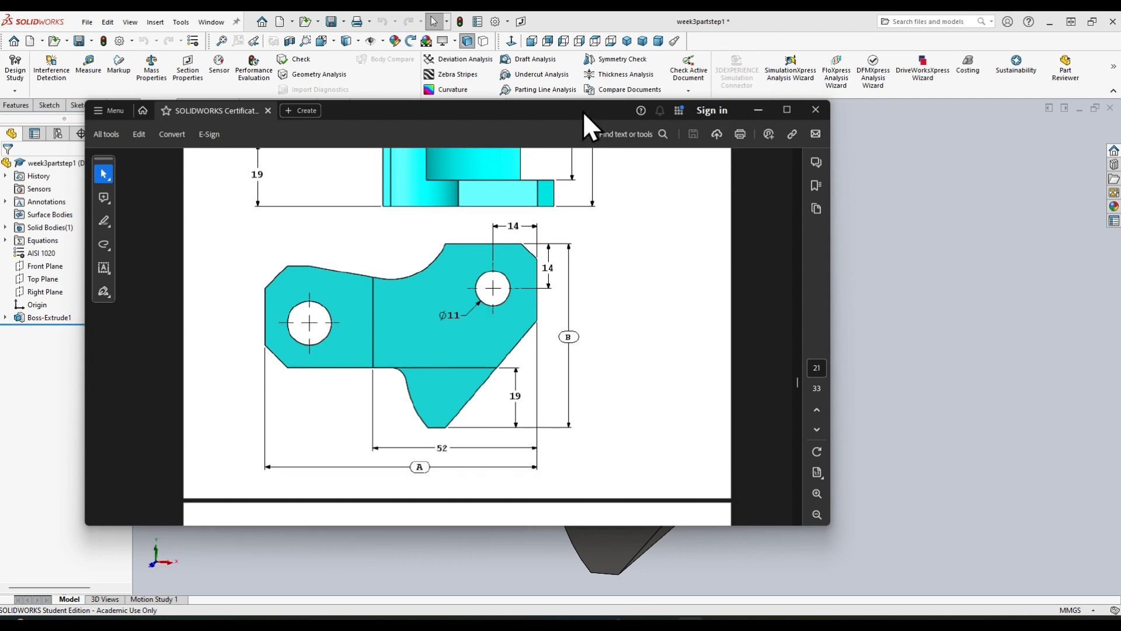
left_click_drag(583, 111, 0, 117)
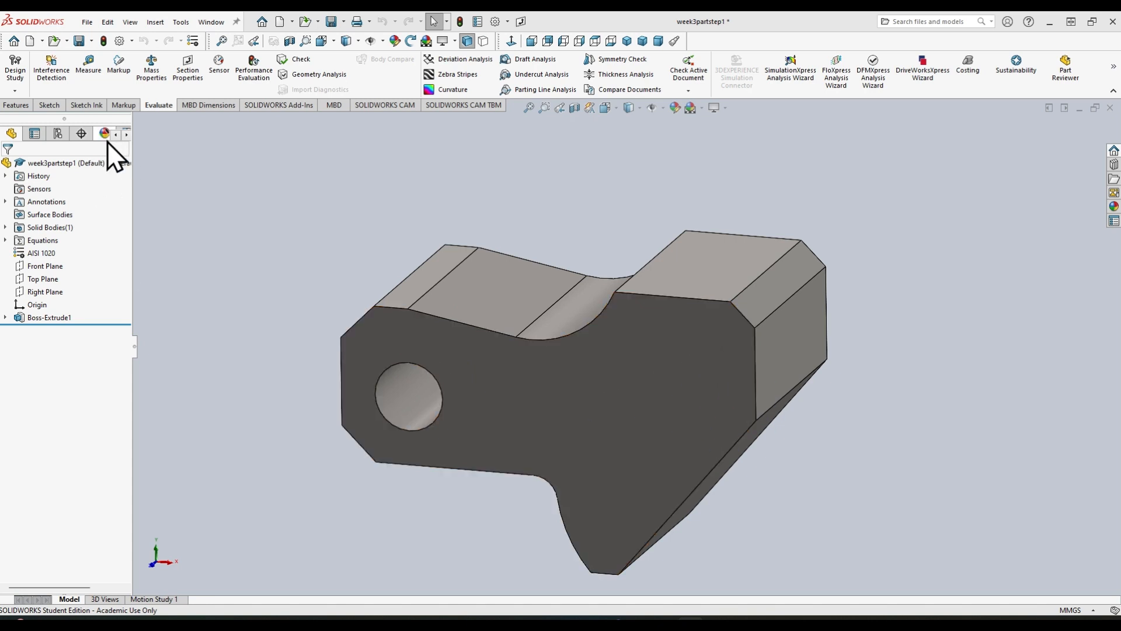
Step: Sketch a circle about 10.9 mm in diameter on the part's large front face, near its upper-right corner
left_click(46, 107)
left_click(13, 71)
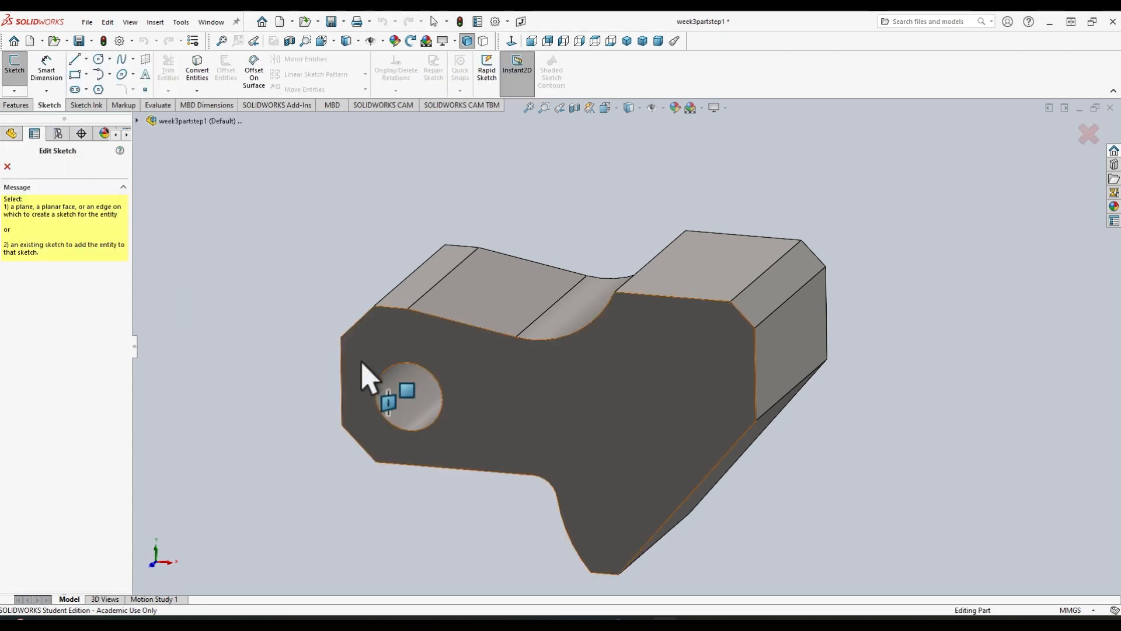
left_click(563, 368)
left_click(99, 59)
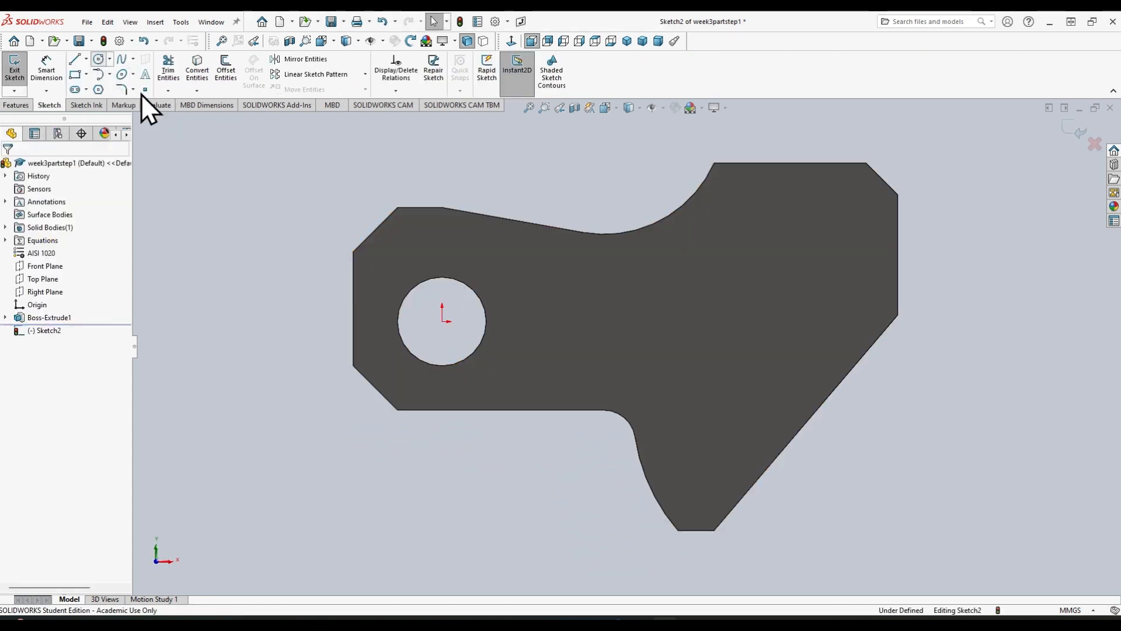
left_click(812, 229)
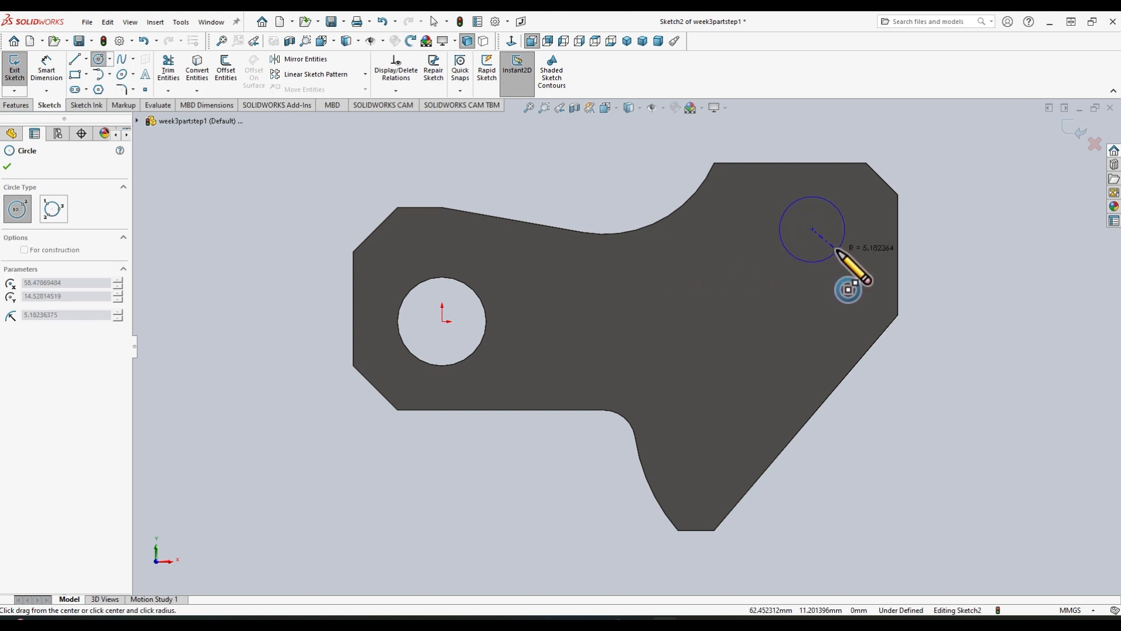
left_click(839, 251)
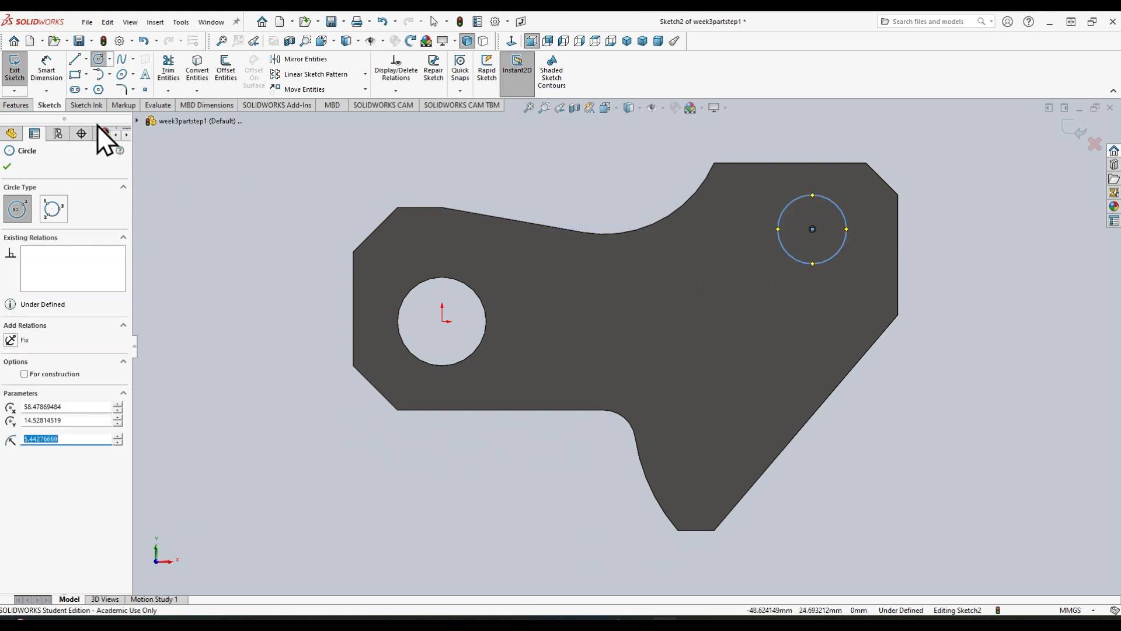
Step: Dimension the sketched circle's diameter as 11 mm
left_click(47, 69)
left_click(842, 250)
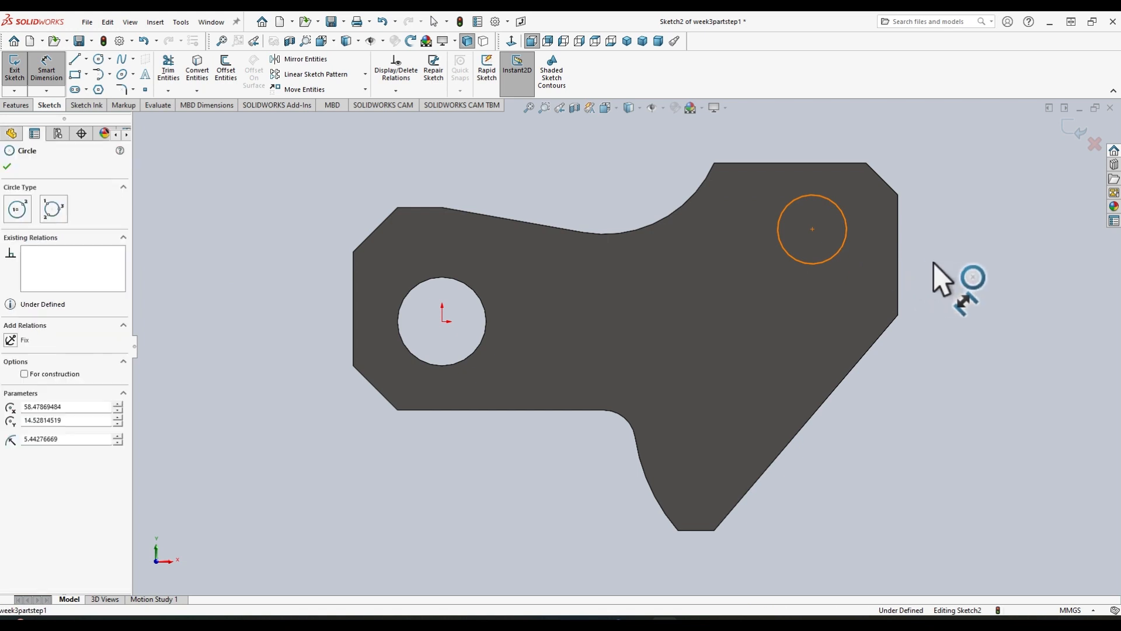
left_click(1045, 330)
type("11")
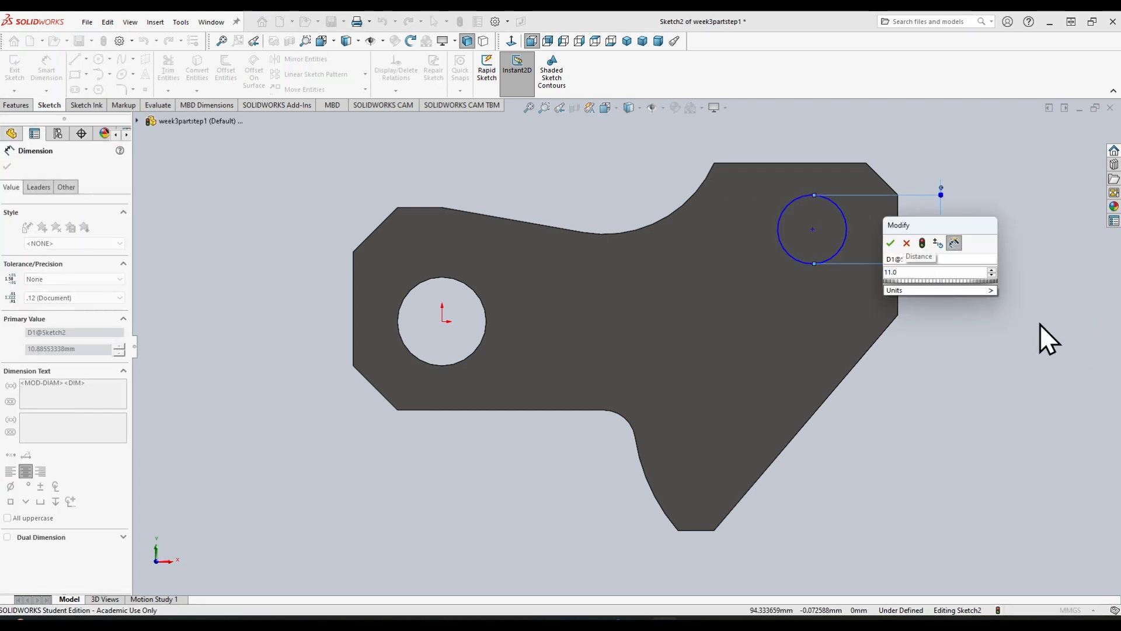
key("Return")
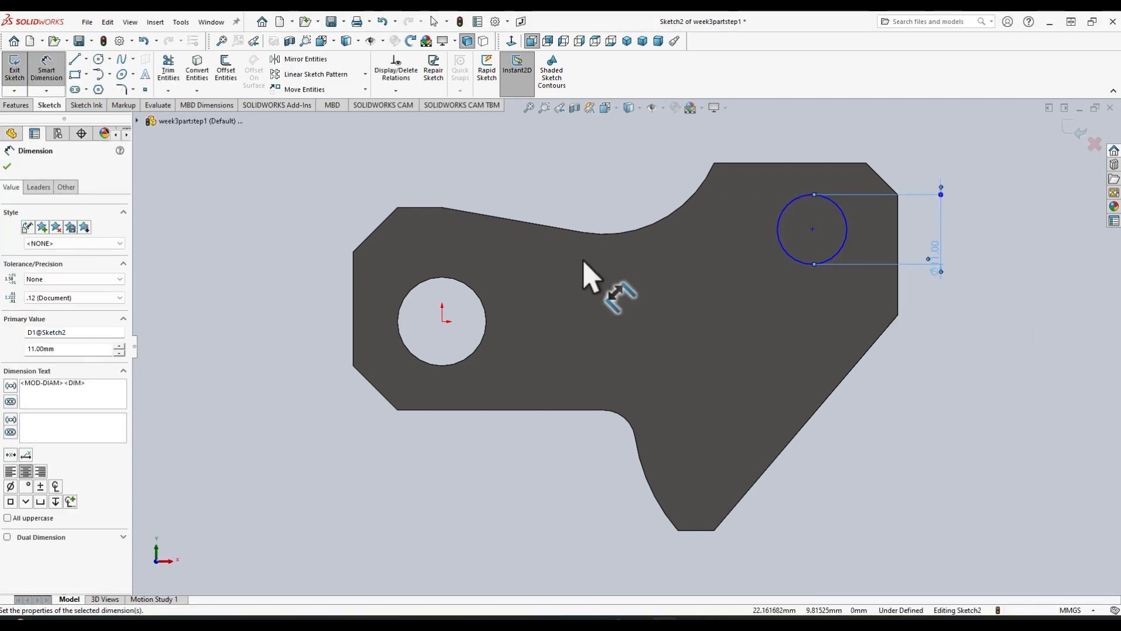
Step: Dimension the circle's centre 14 mm below the part's top horizontal edge
left_click(812, 229)
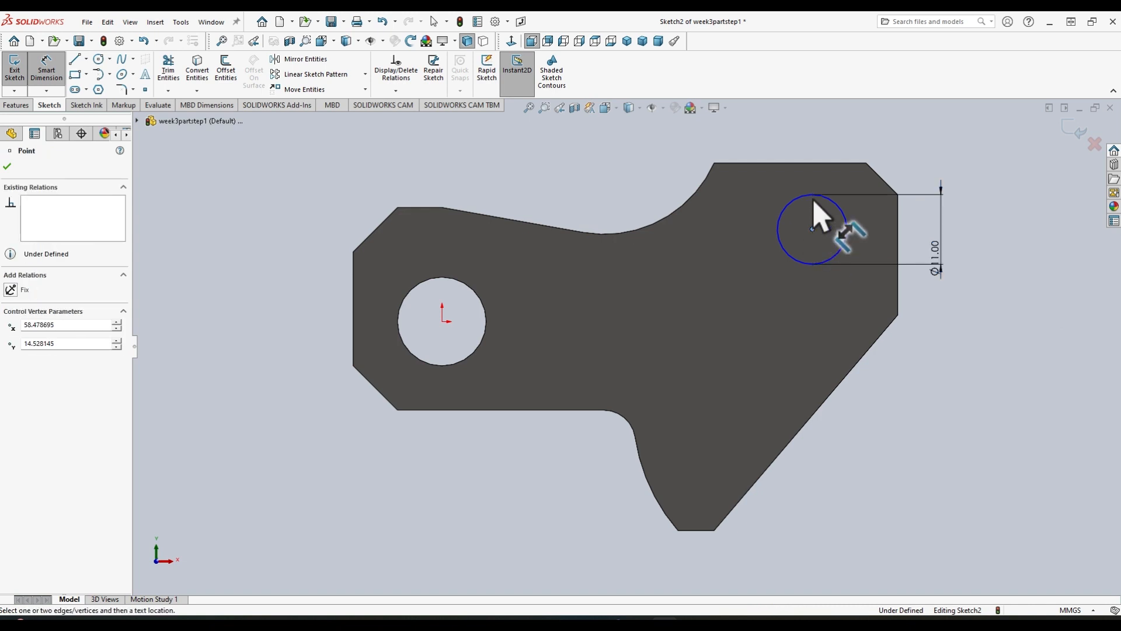
left_click(818, 163)
left_click(1069, 216)
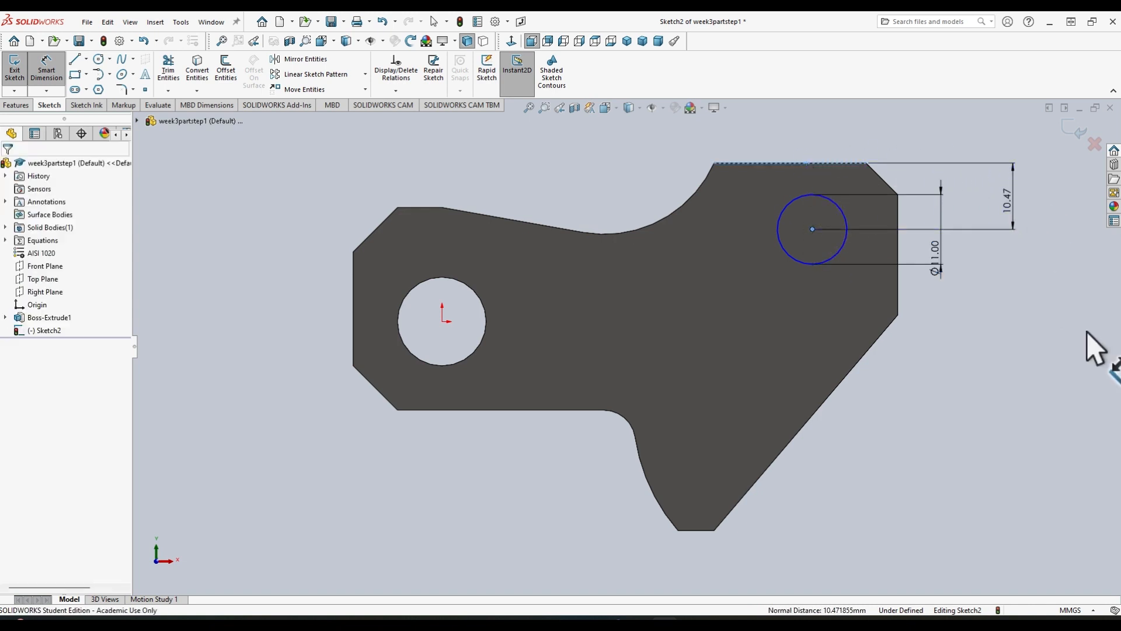
type("14.0mm")
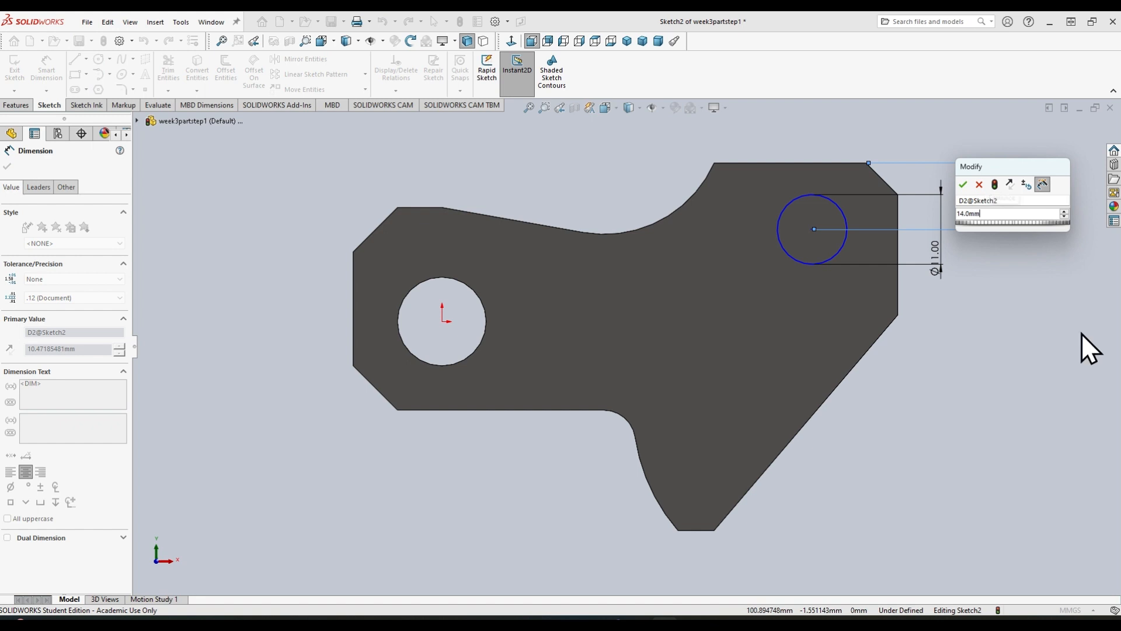
key("Return")
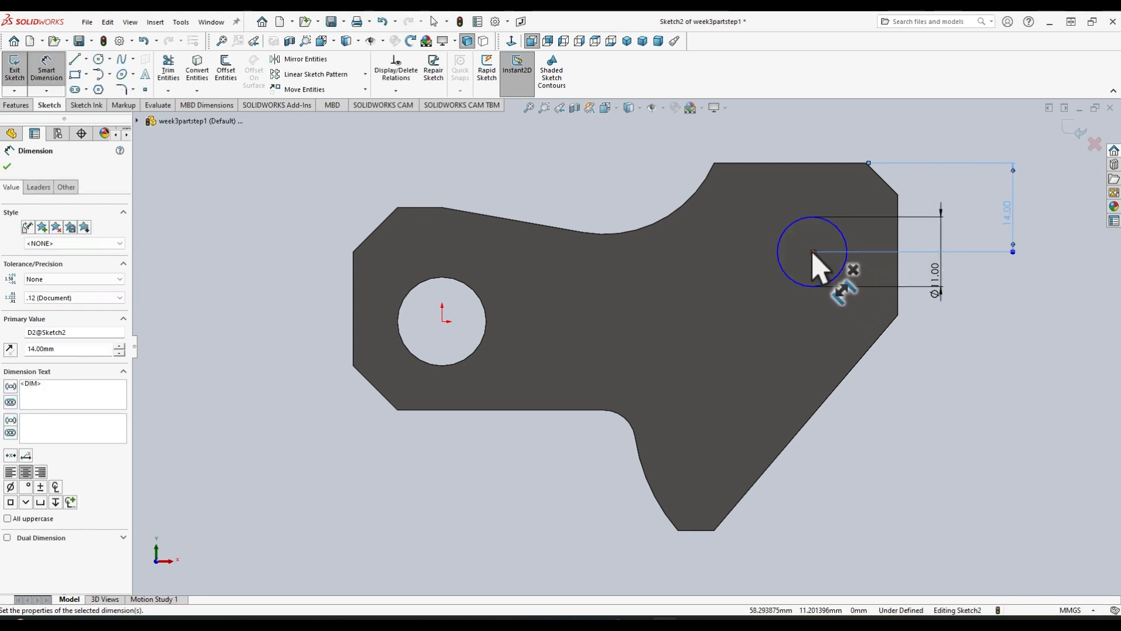
Step: Dimension the circle's centre 14 mm from the part's right vertical edge and finish dimensioning
left_click(814, 252)
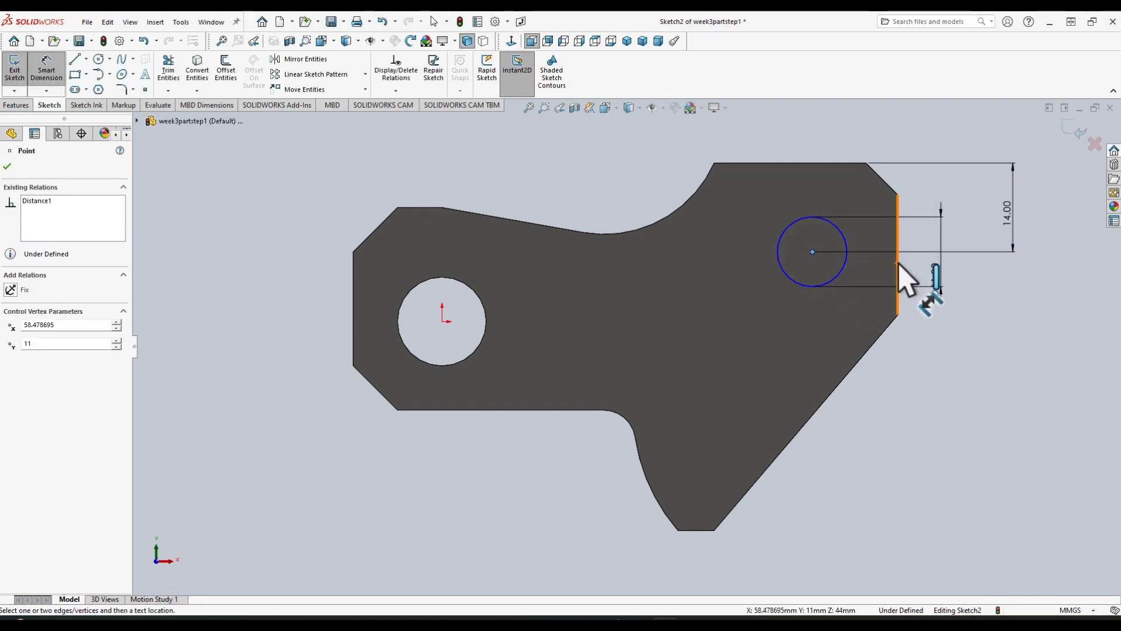
left_click(898, 309)
left_click(910, 122)
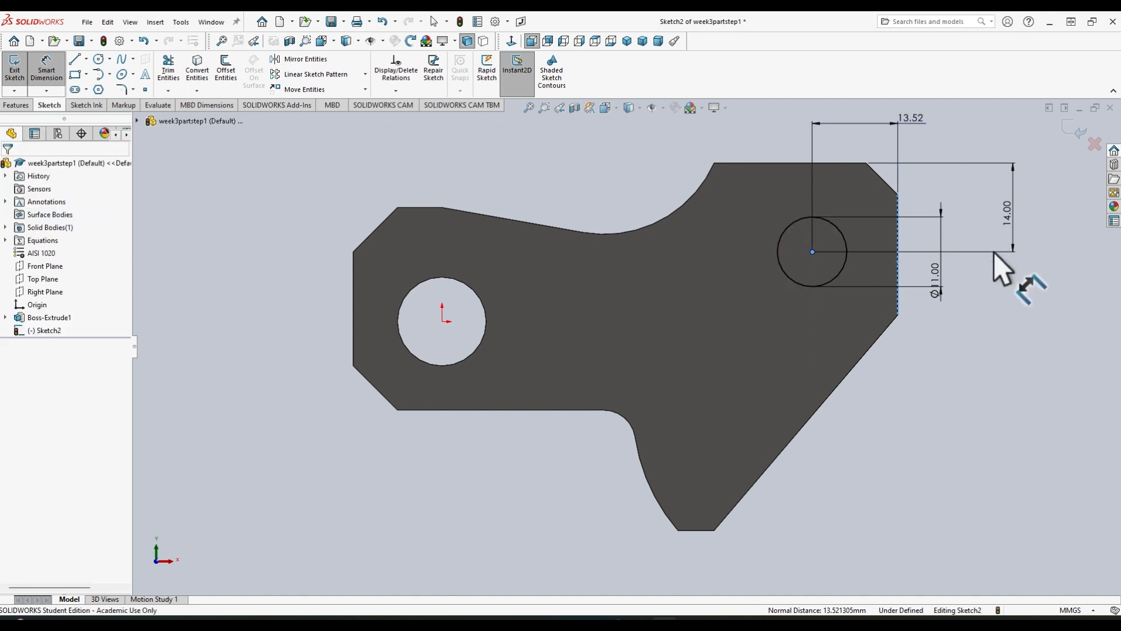
type("14.0mm")
key("Return")
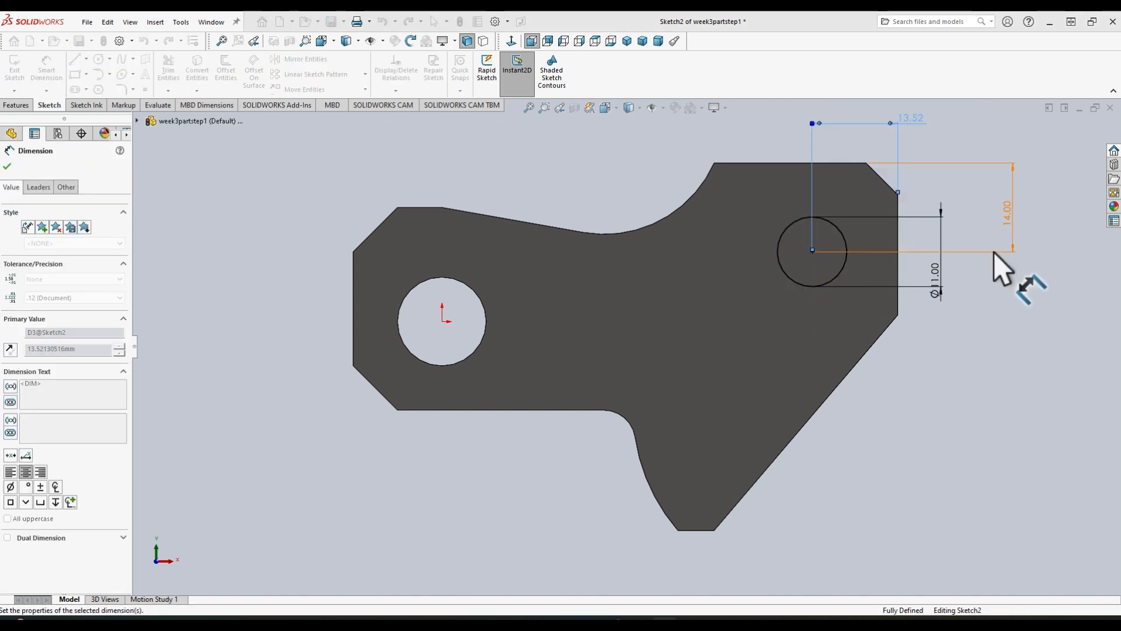
left_click(7, 167)
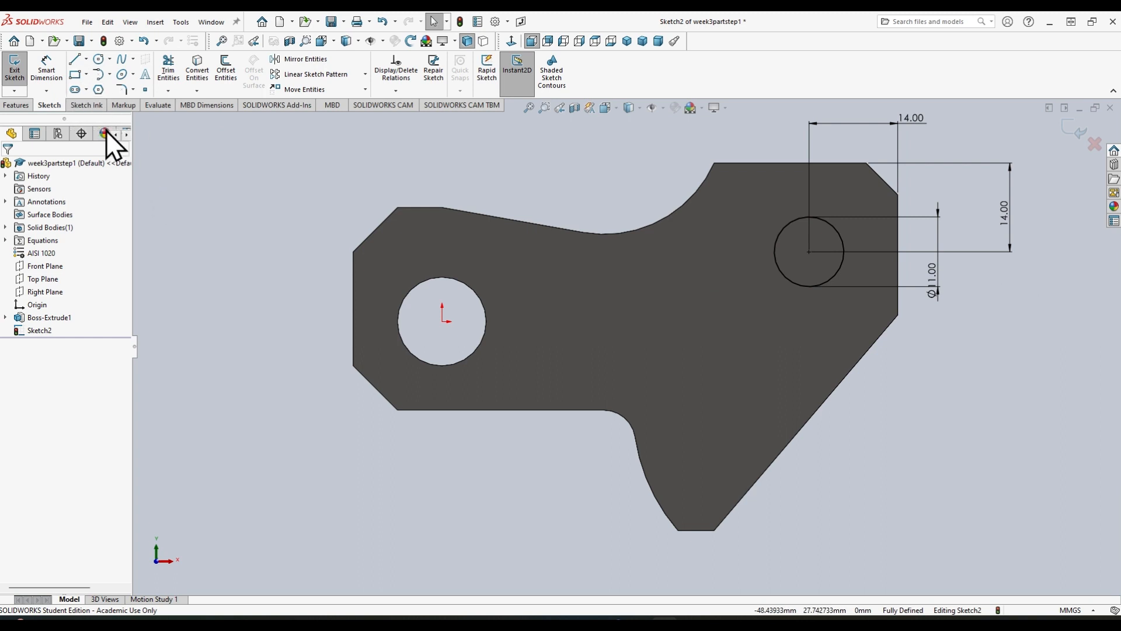
Step: Finish the sketch and start an extruded cut of the 11 mm circle with a Through All end condition
left_click(14, 73)
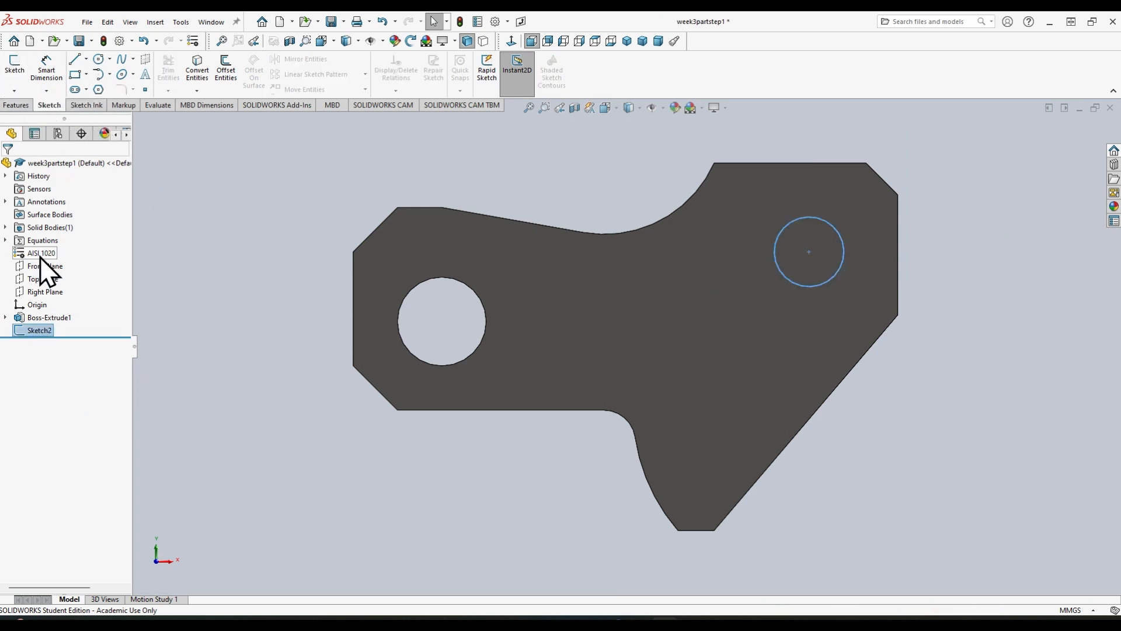
left_click(16, 108)
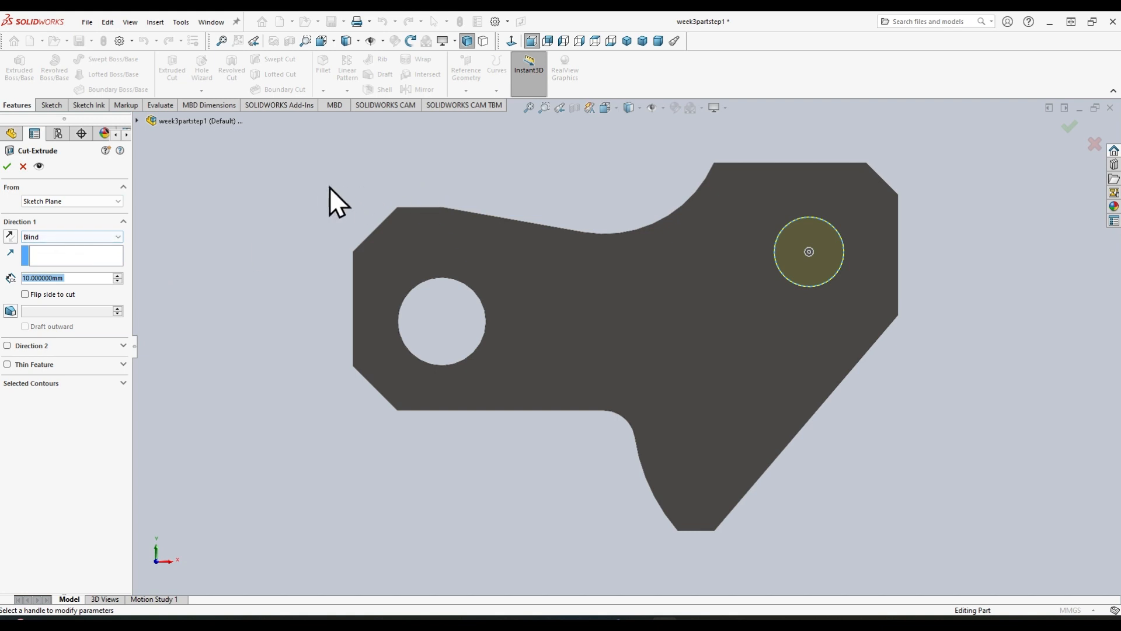
middle_click_drag(330, 187, 320, 200)
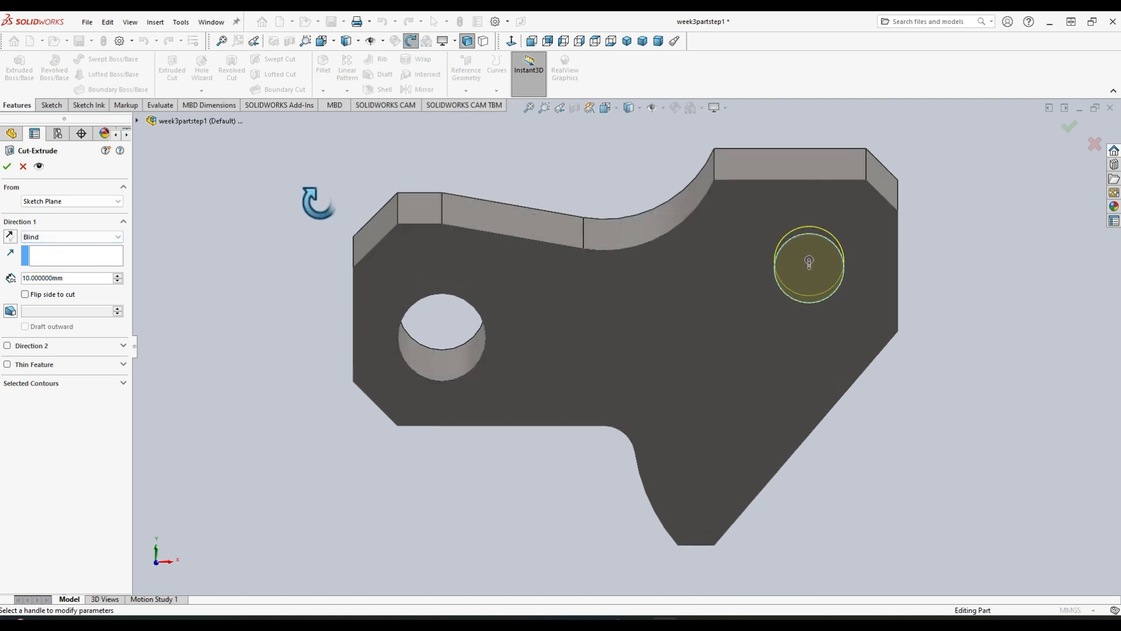
left_click(66, 237)
left_click(75, 257)
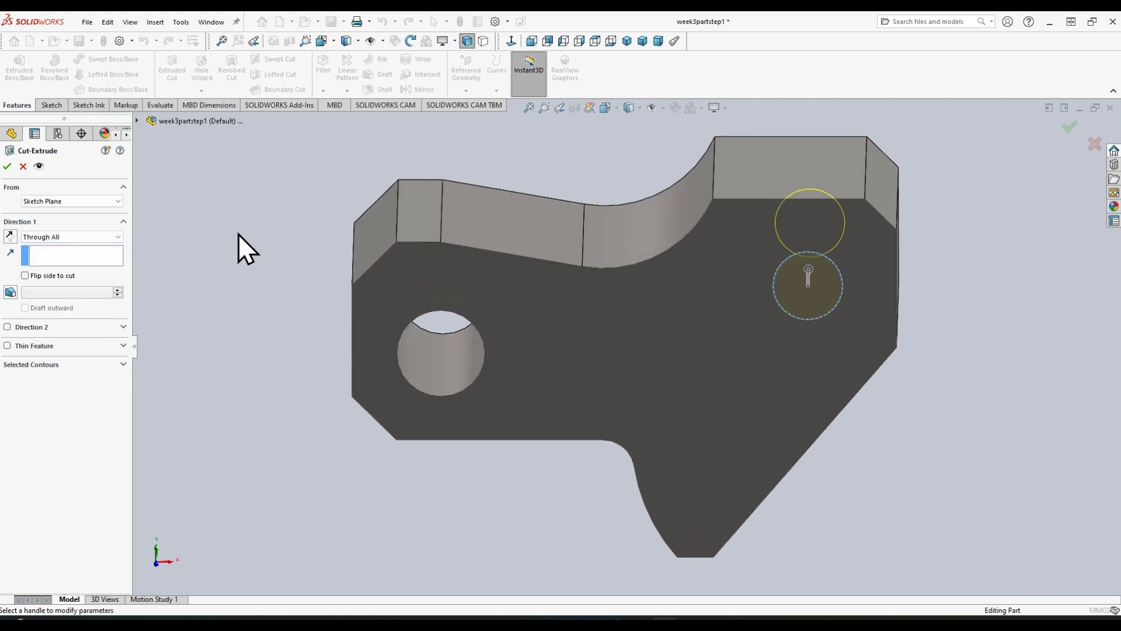
Step: Change the cut's end condition to Up To Surface, select the part's opposite large face as its limit and complete the cut
middle_click_drag(238, 233, 321, 269)
middle_click_drag(362, 195, 379, 312)
left_click(95, 237)
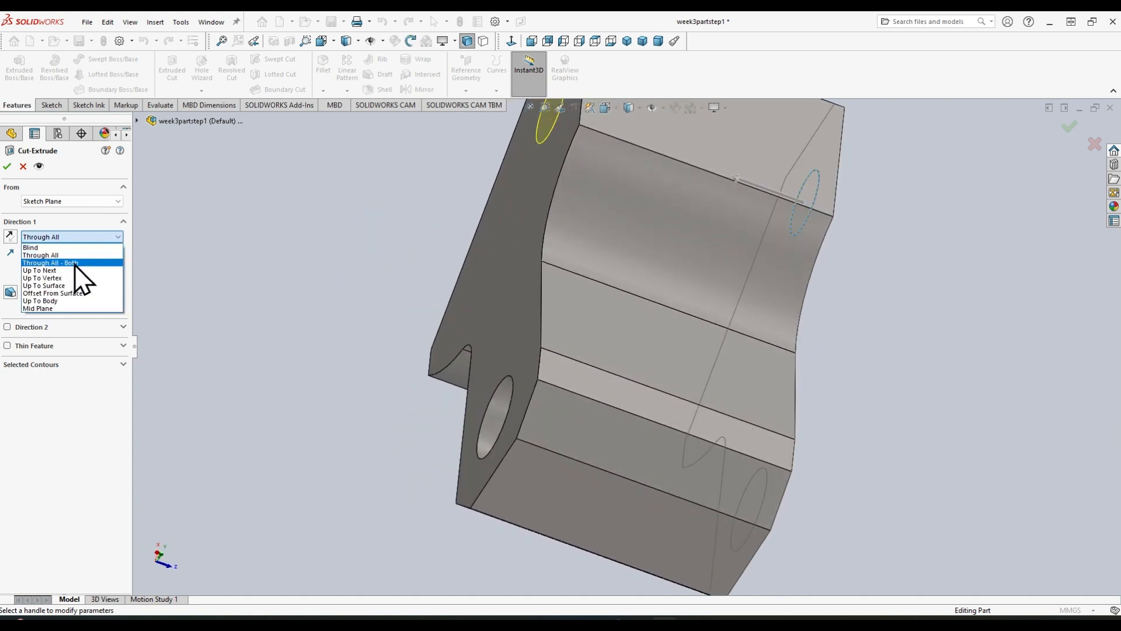
left_click(85, 286)
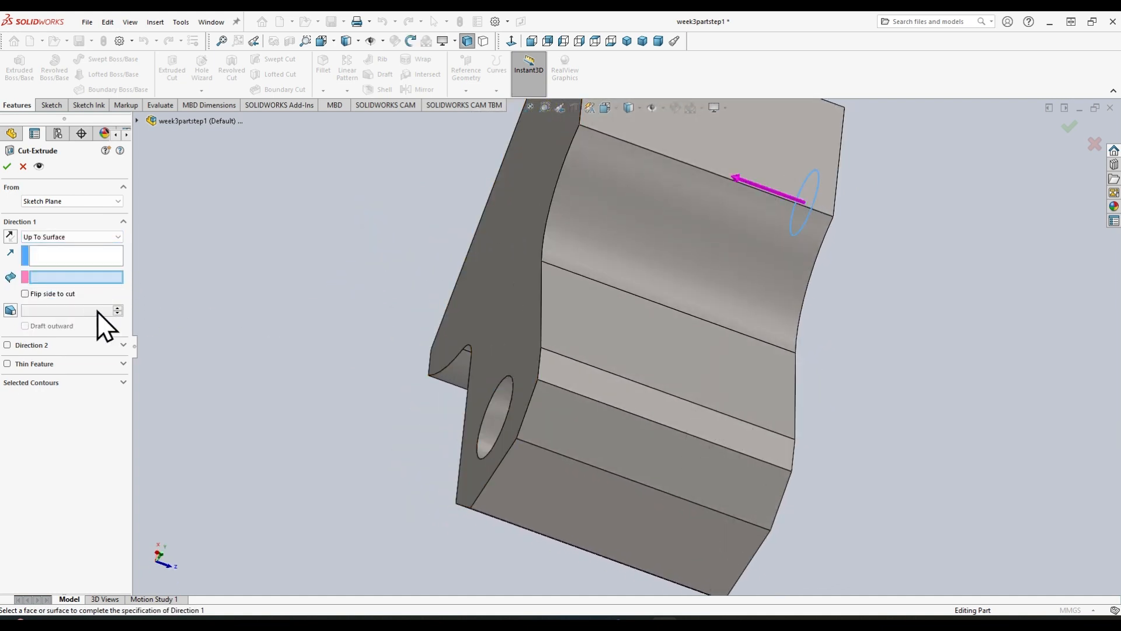
left_click(492, 199)
key("f")
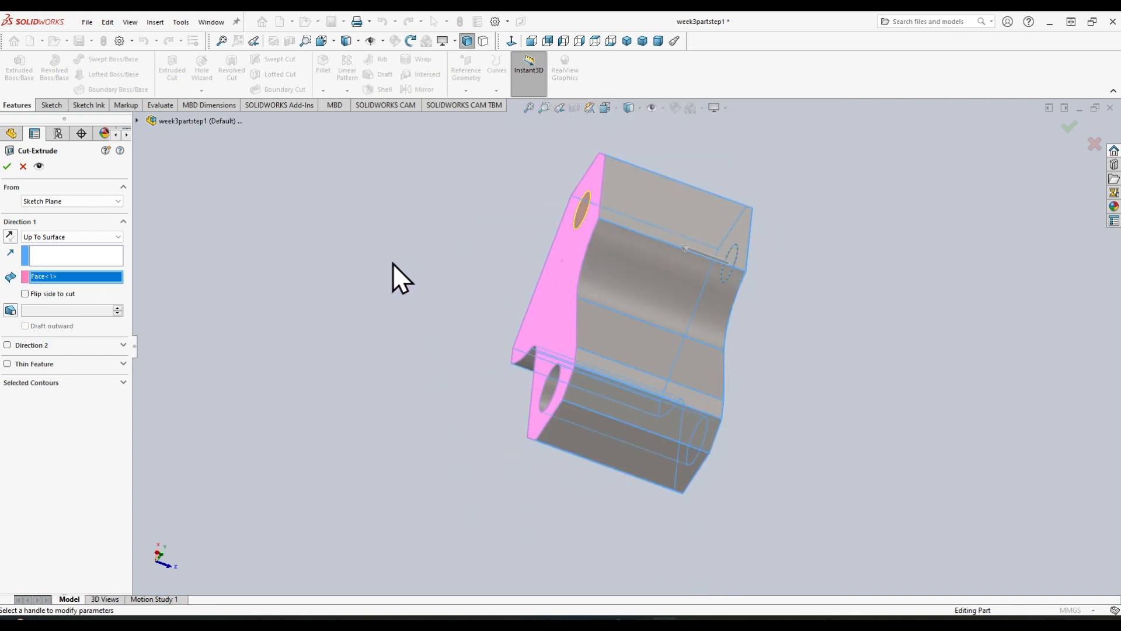
middle_click_drag(931, 279, 684, 303)
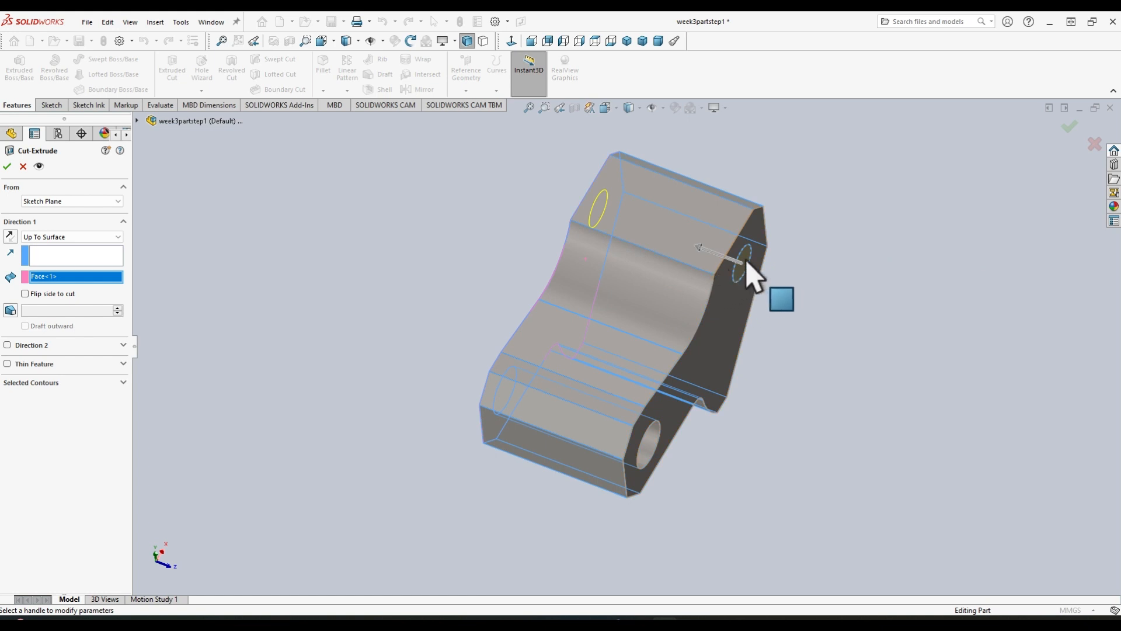
middle_click_drag(455, 216, 422, 220)
middle_click_drag(758, 307, 863, 267)
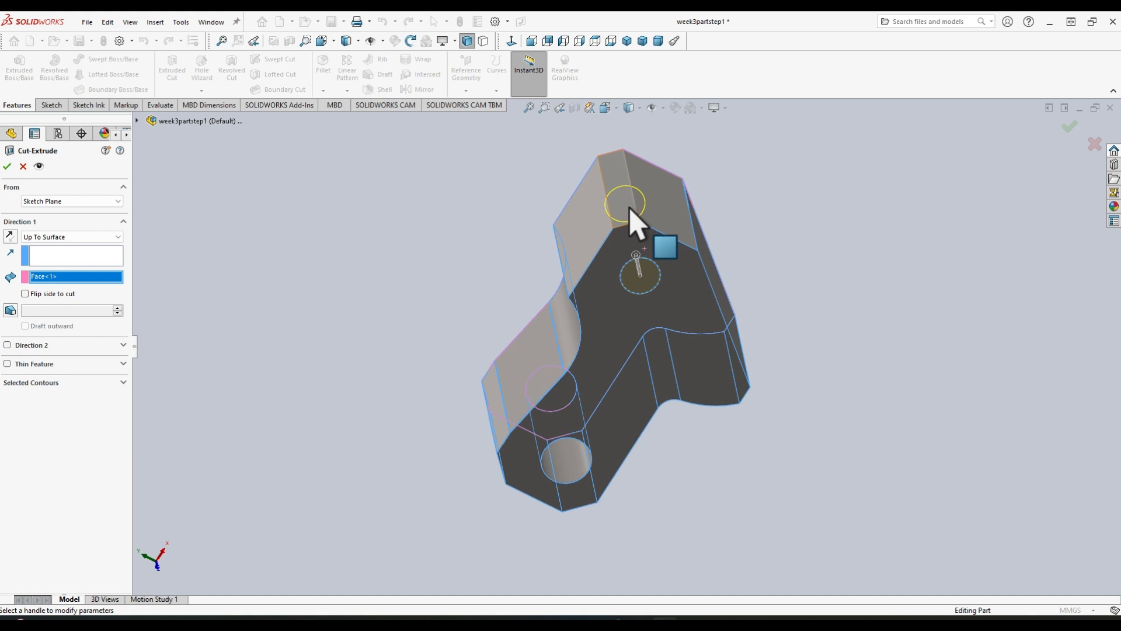
middle_click_drag(630, 209, 514, 245)
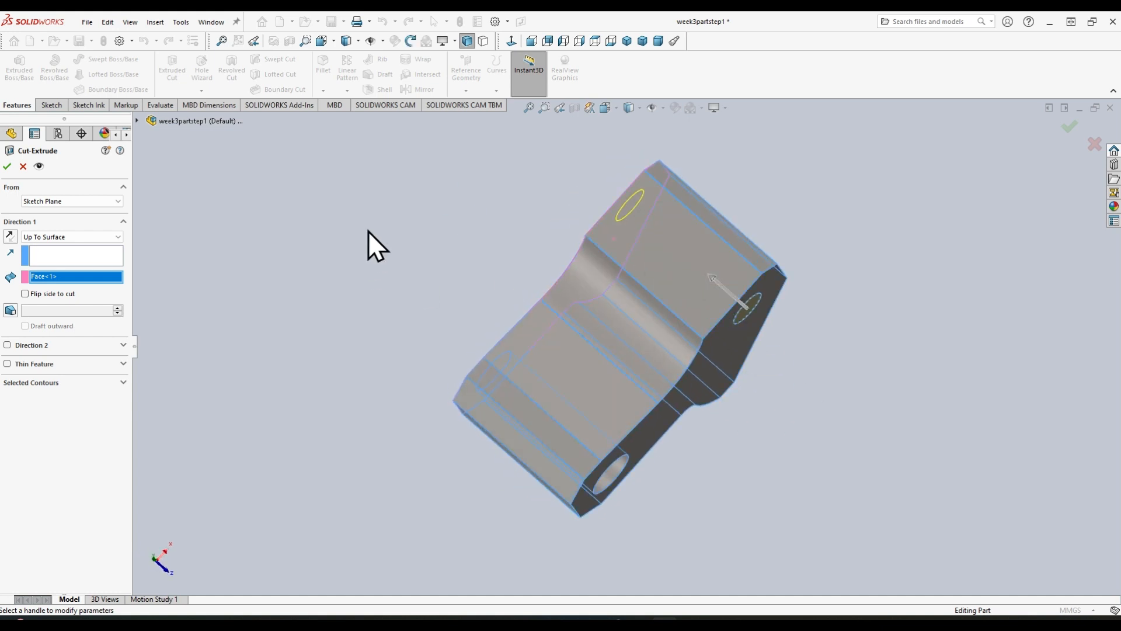
middle_click_drag(368, 230, 417, 279)
middle_click_drag(920, 348, 869, 302)
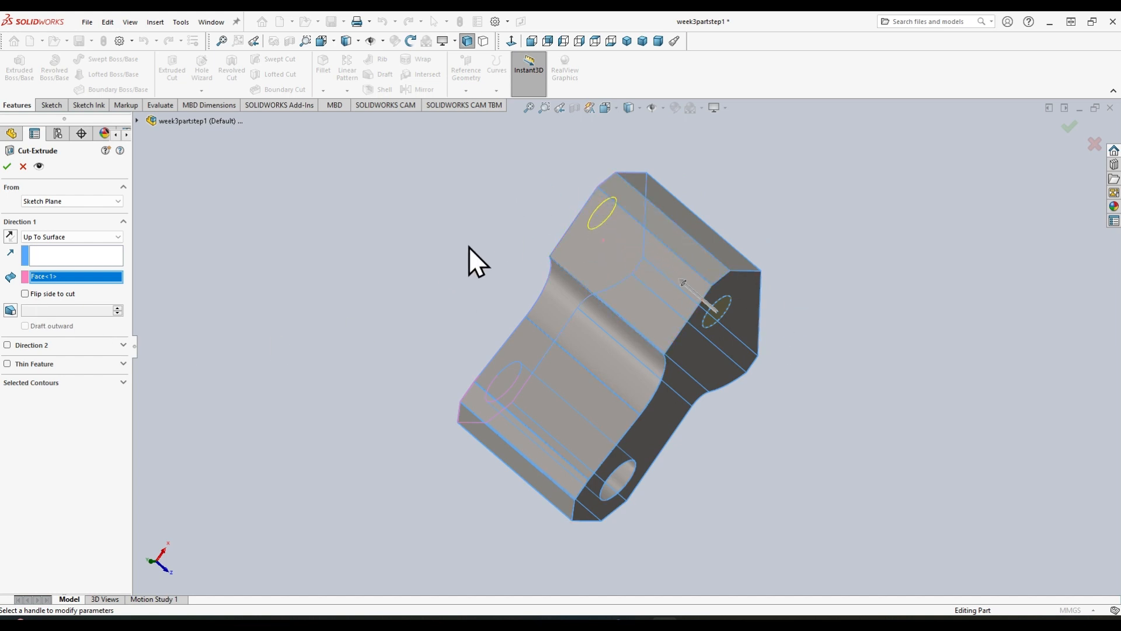
left_click(7, 166)
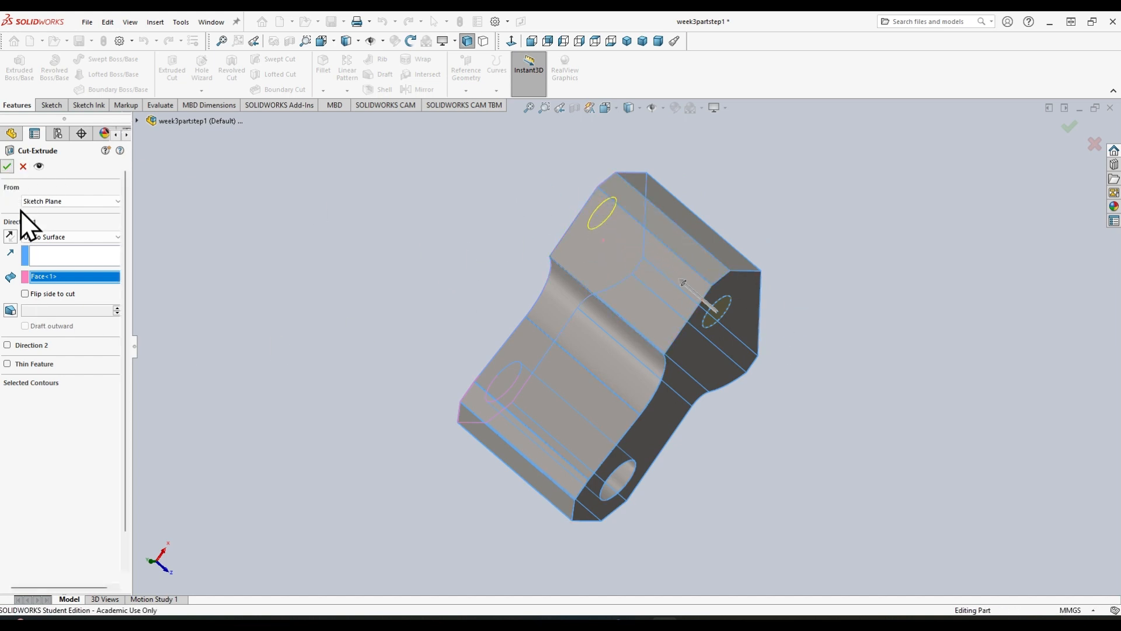
Step: Examine the part and its new hole from several angles, including the Front view and the profiled long side
middle_click_drag(357, 225, 388, 205)
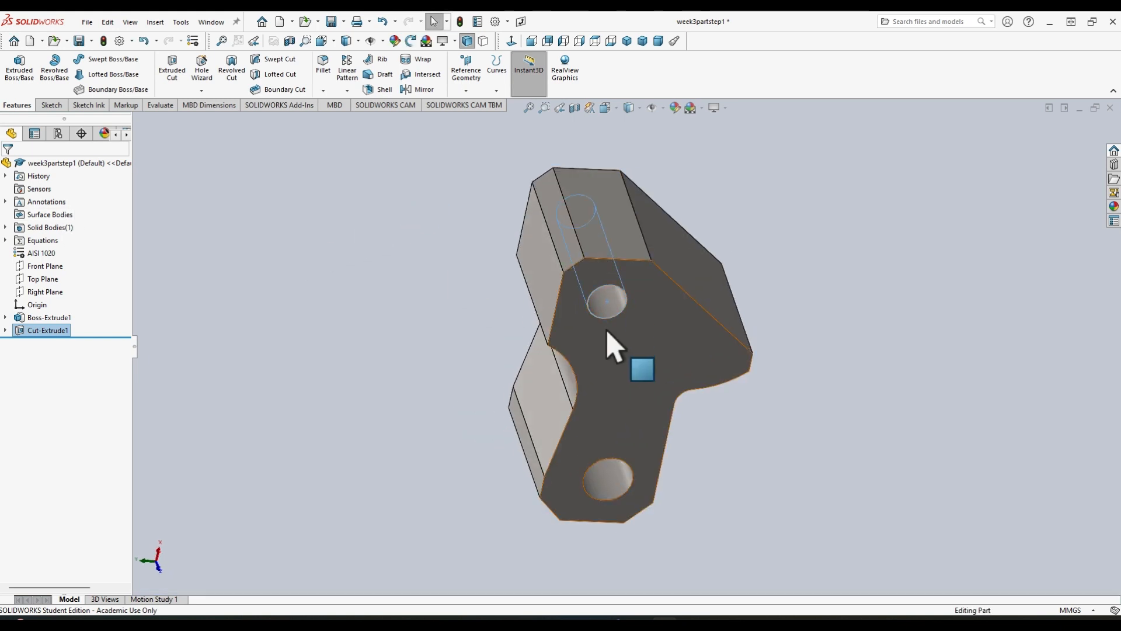
middle_click_drag(368, 257, 380, 209)
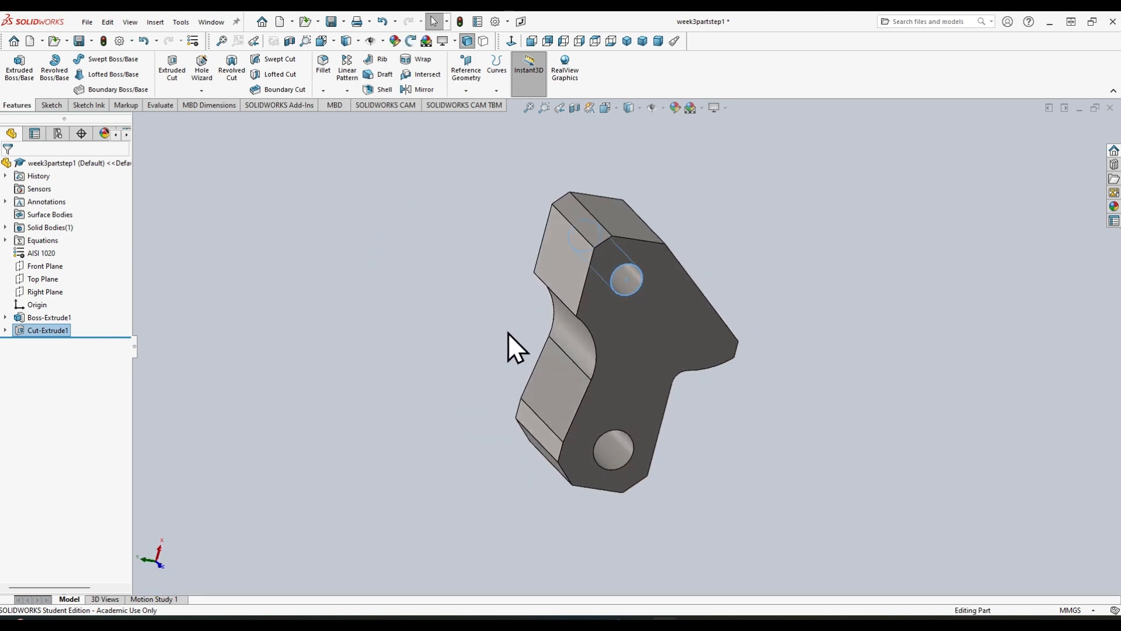
middle_click_drag(508, 333, 425, 319)
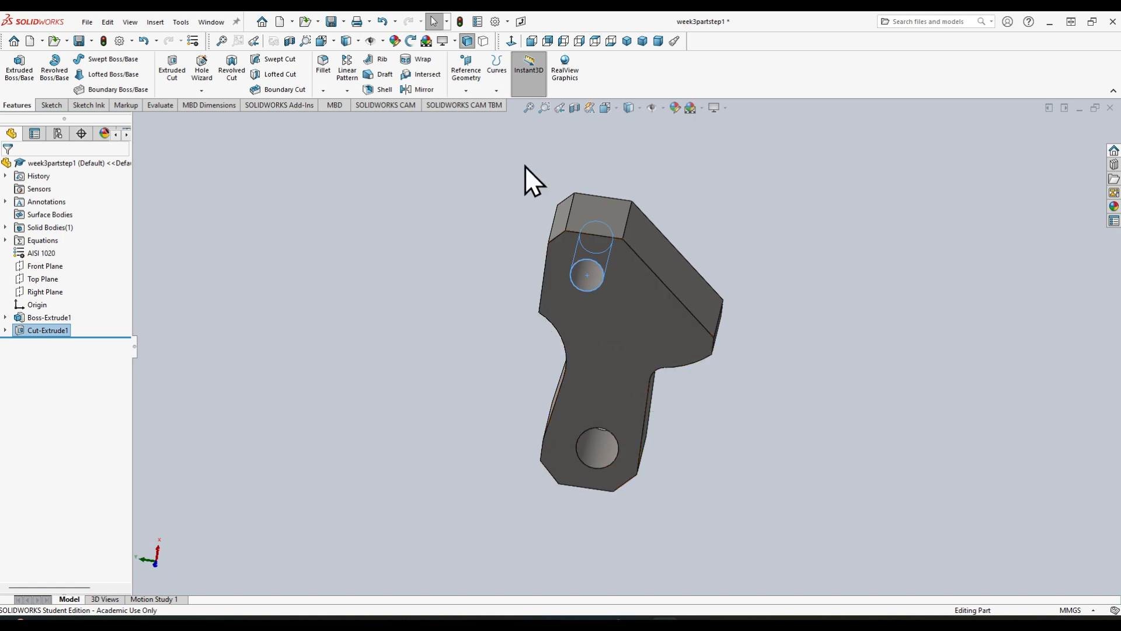
left_click(612, 109)
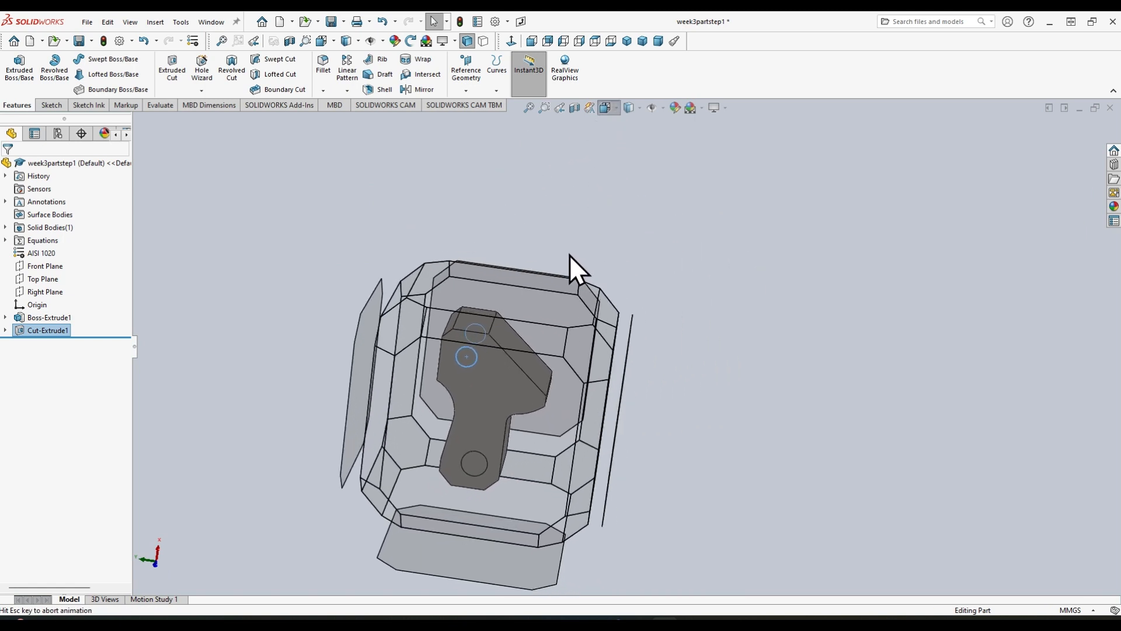
left_click(615, 110)
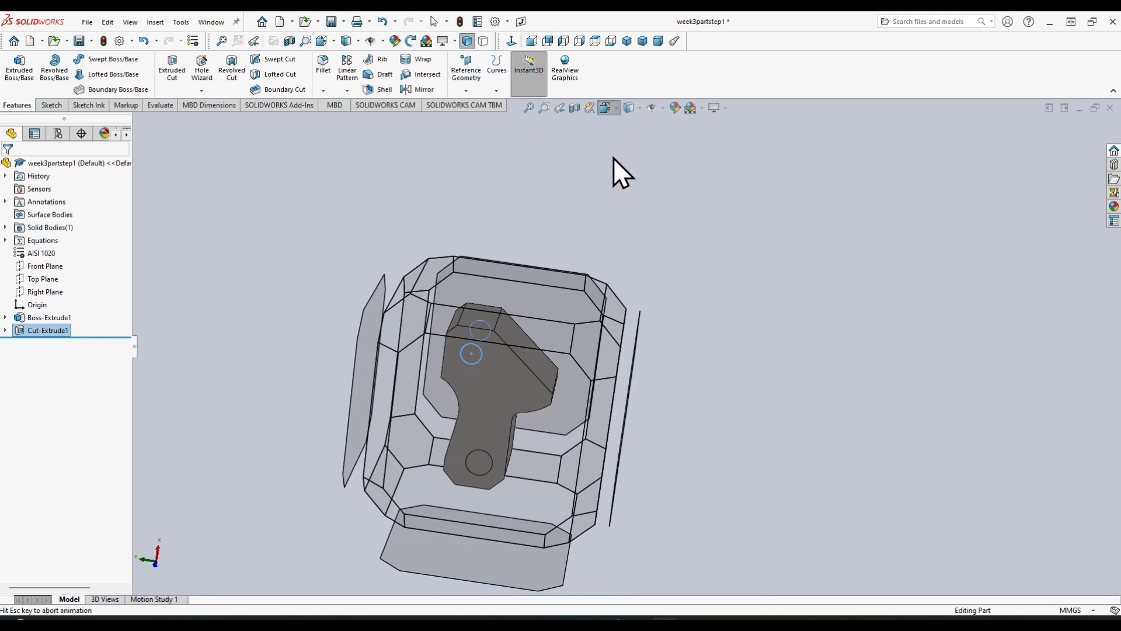
left_click(629, 160)
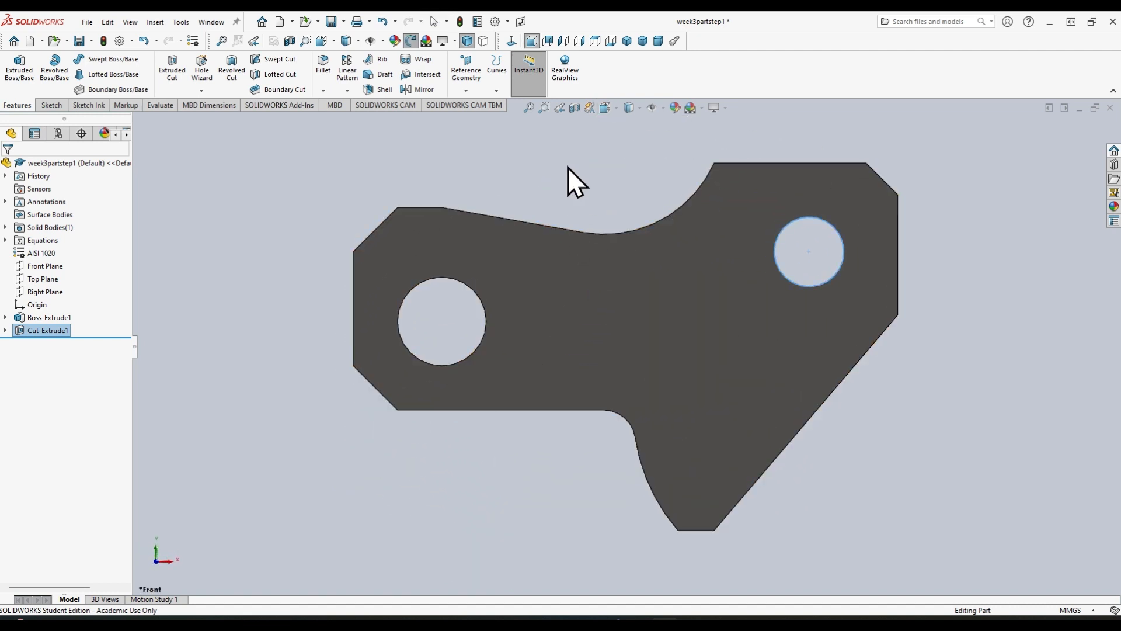
middle_click_drag(568, 167, 573, 445)
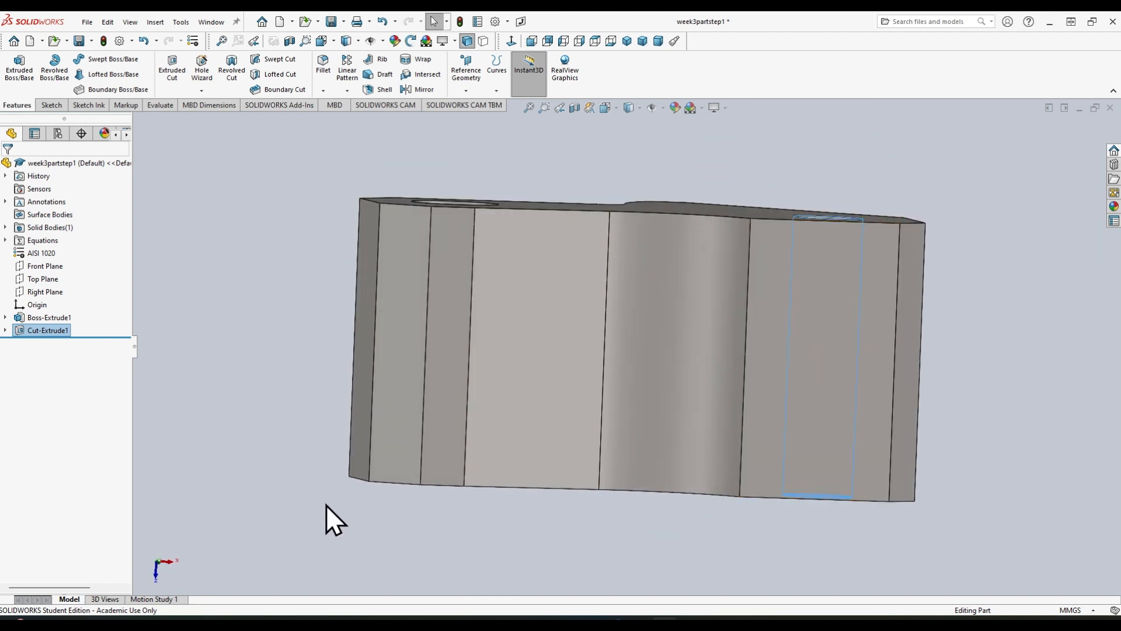
left_click_drag(317, 505, 589, 378)
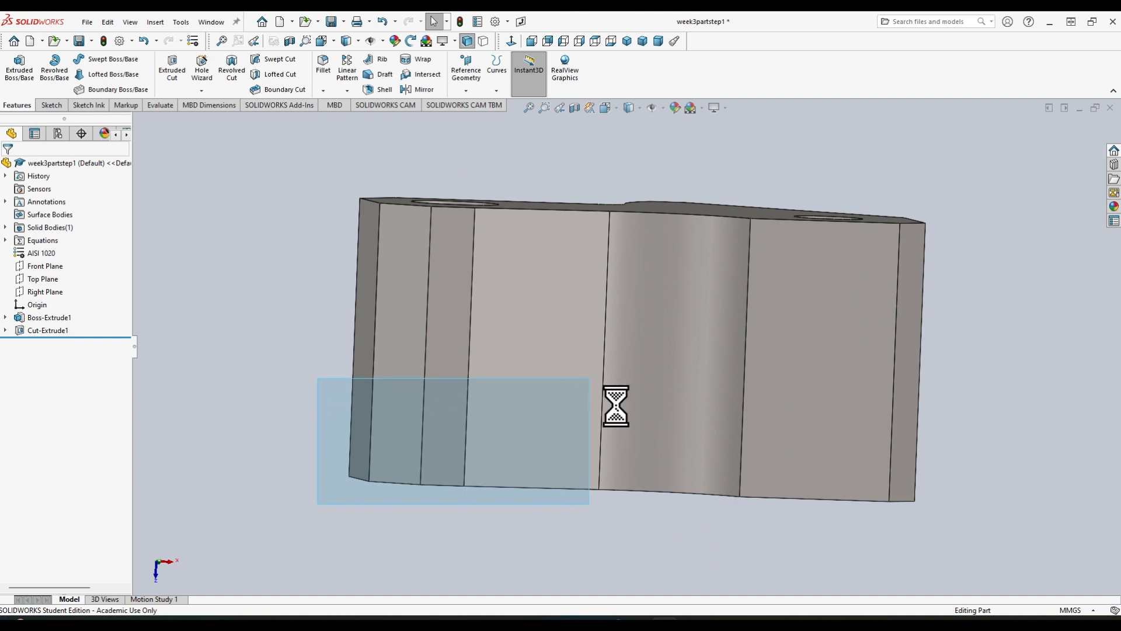
middle_click_drag(625, 501, 742, 330)
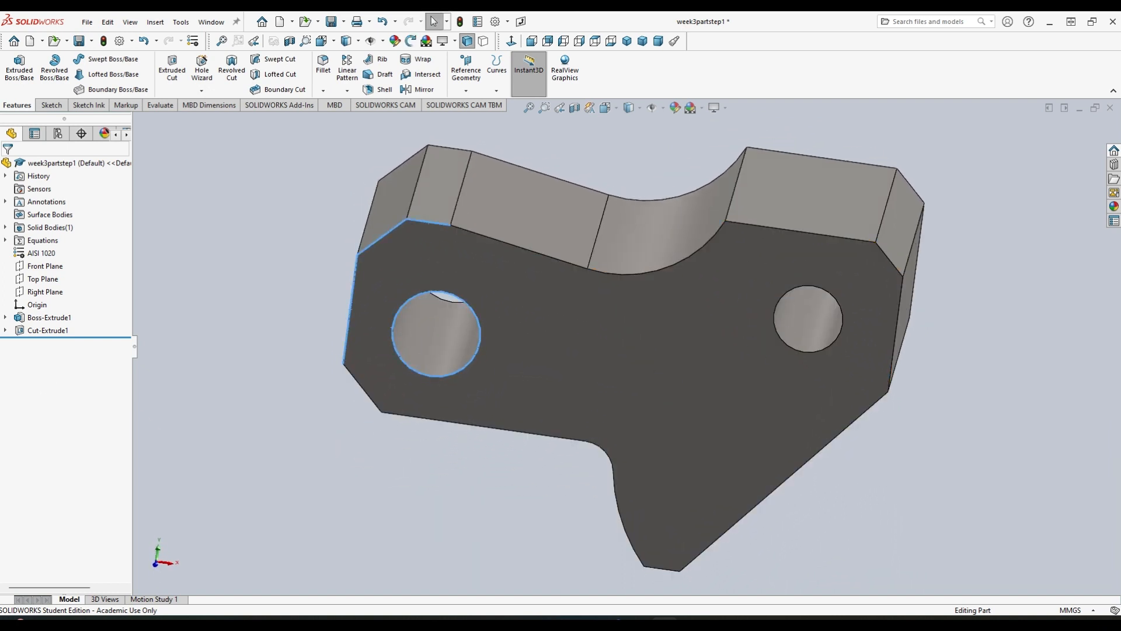
Step: Switch to the certification PDF, examine the Tool Block drawing's step and slot dimensions in both views, and clear the document off the model
key("alt+Tab")
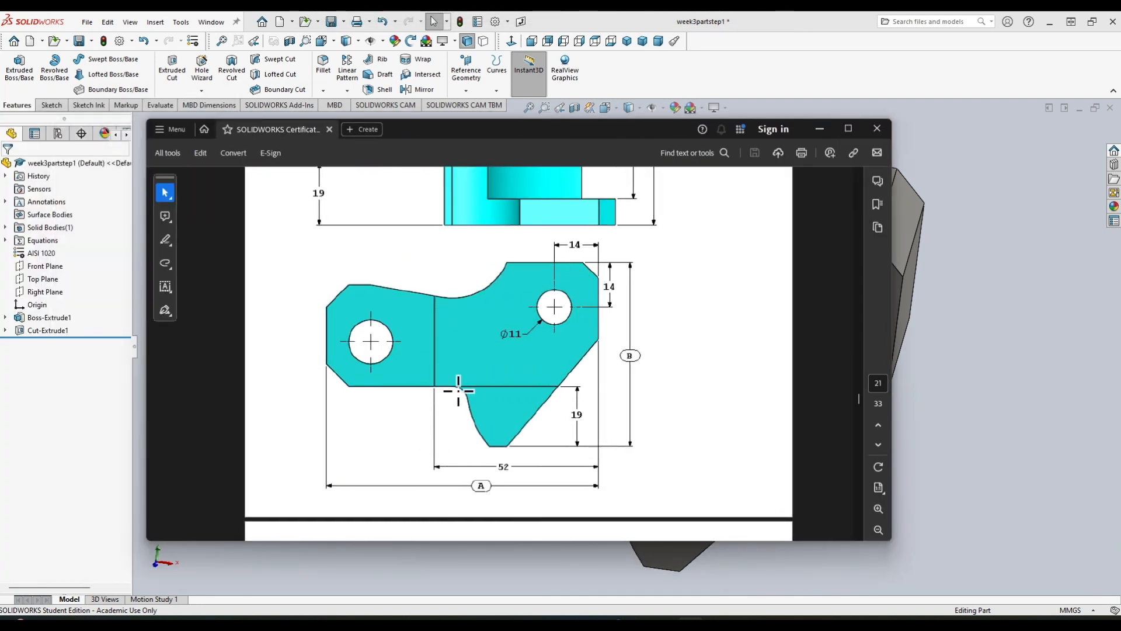
scroll(686, 342, "up", 5)
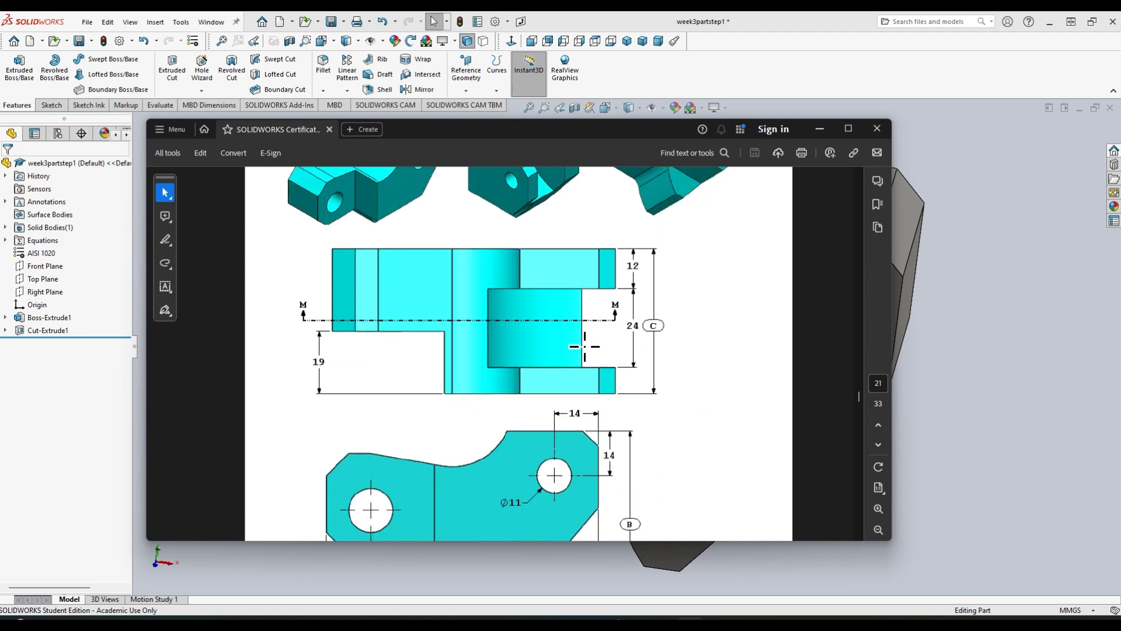
scroll(549, 310, "down", 5)
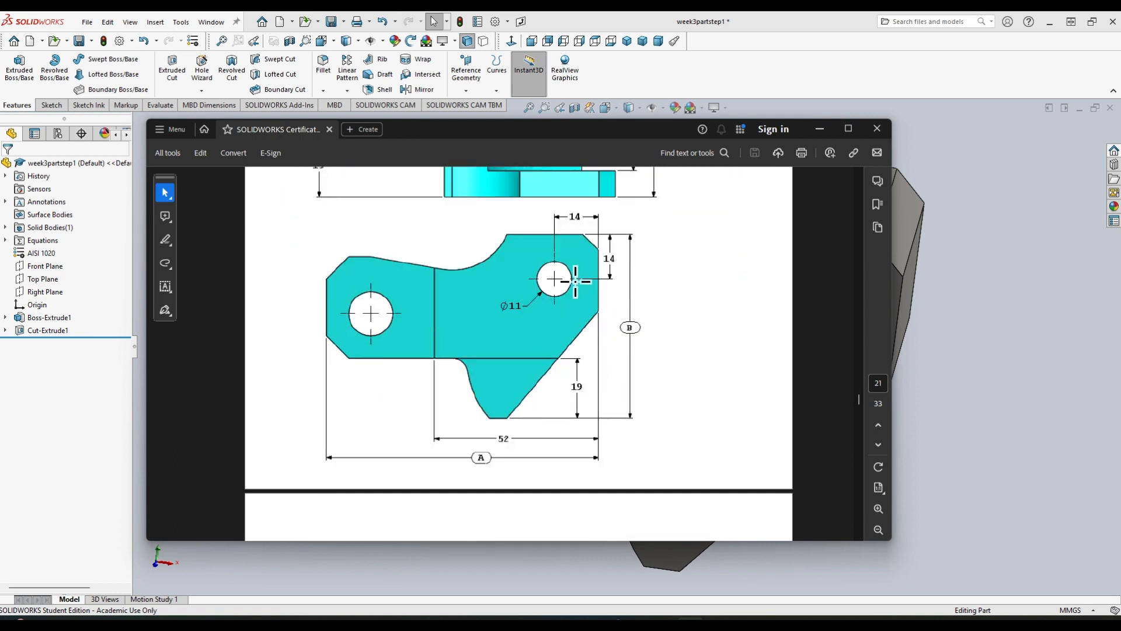
scroll(570, 149, "down", 2)
scroll(584, 159, "up", 1)
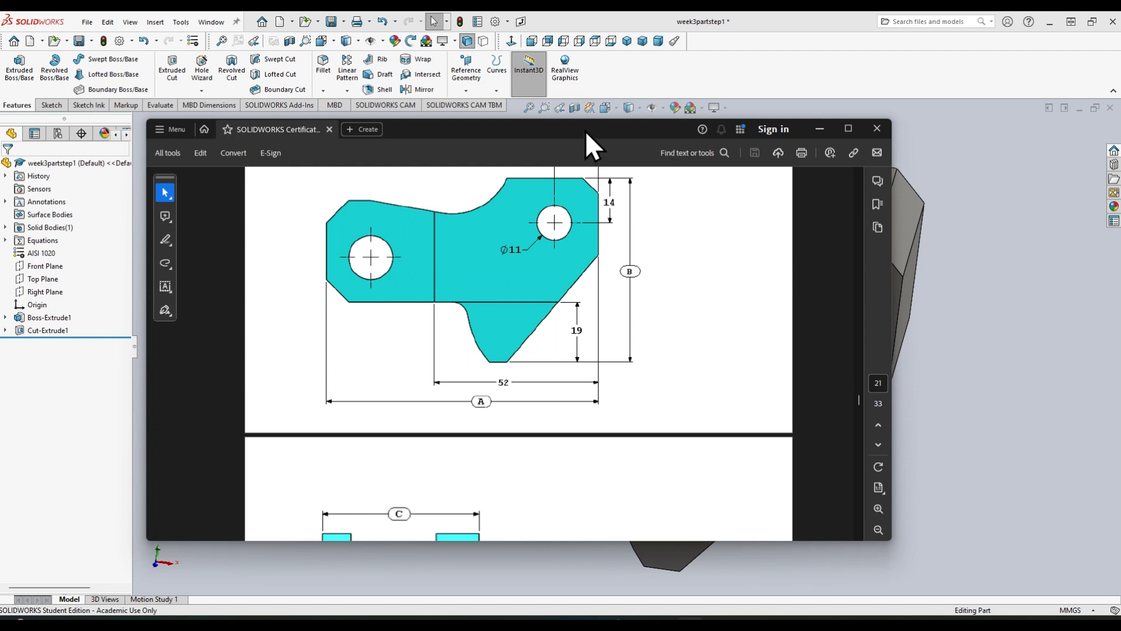
left_click_drag(585, 131, 0, 134)
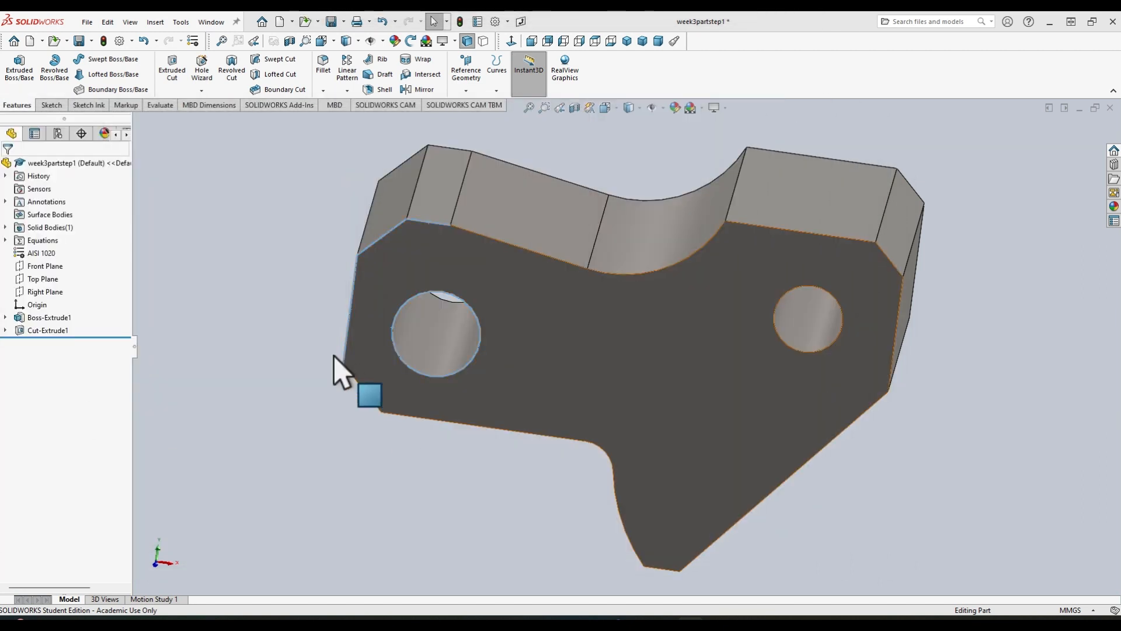
Step: Orient the part to the Front view and open a new sketch on its large front face
left_click(619, 109)
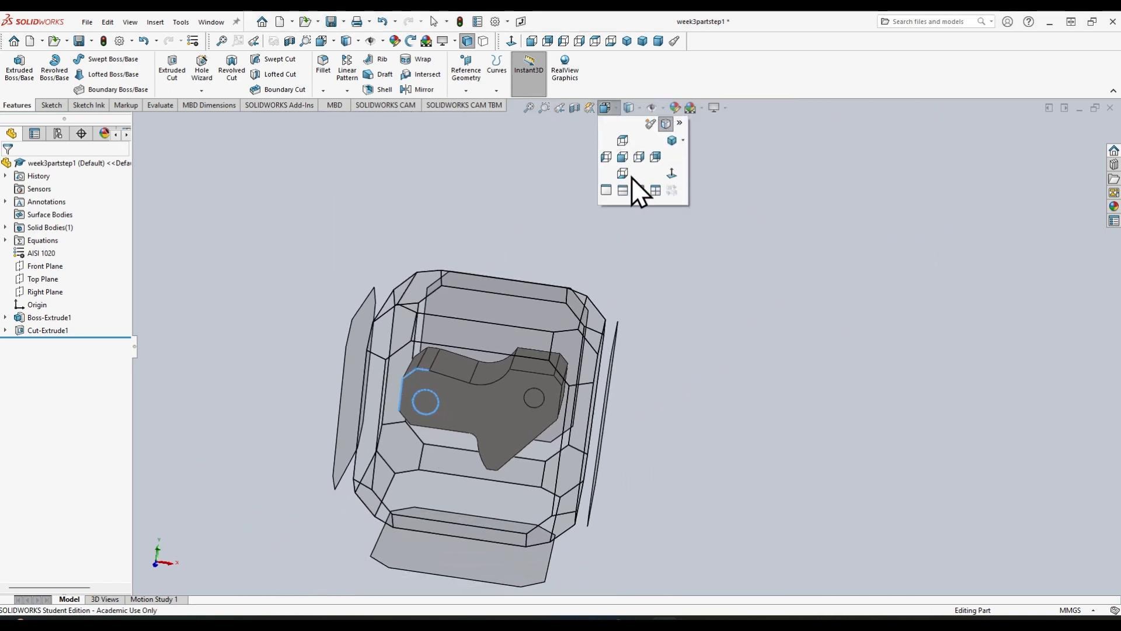
left_click(622, 157)
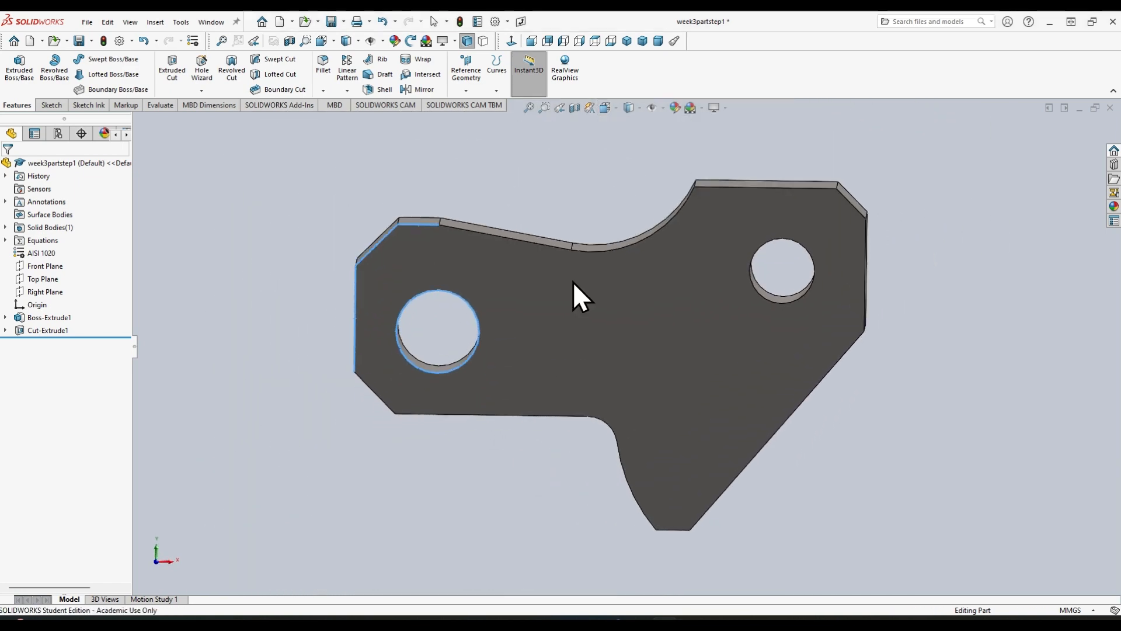
left_click(52, 105)
left_click(15, 65)
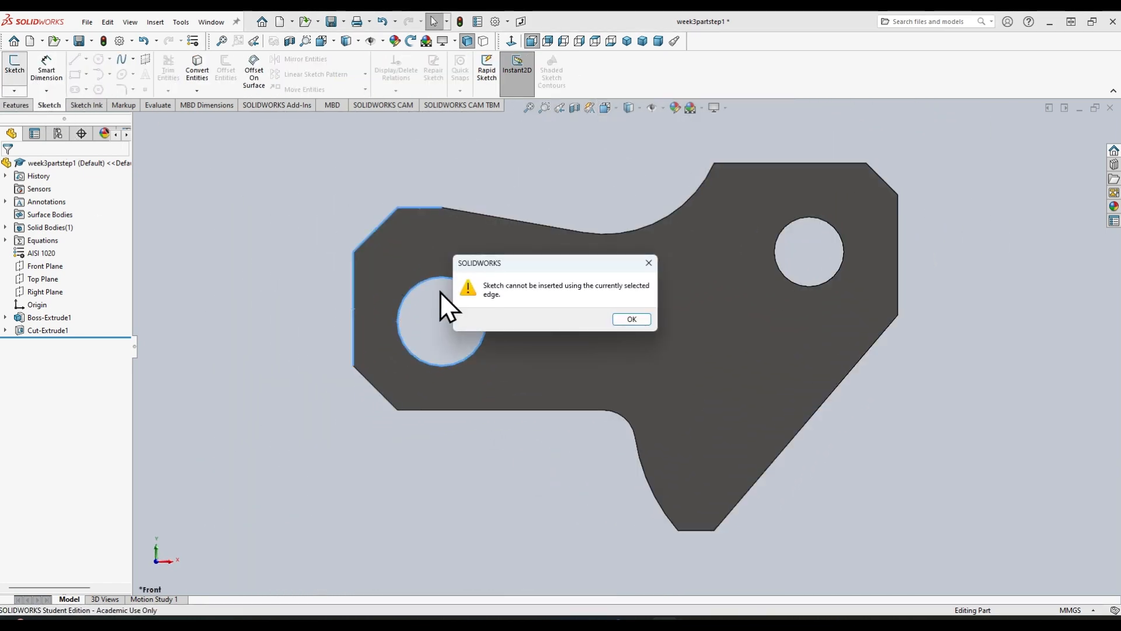
left_click(635, 321)
left_click(531, 318)
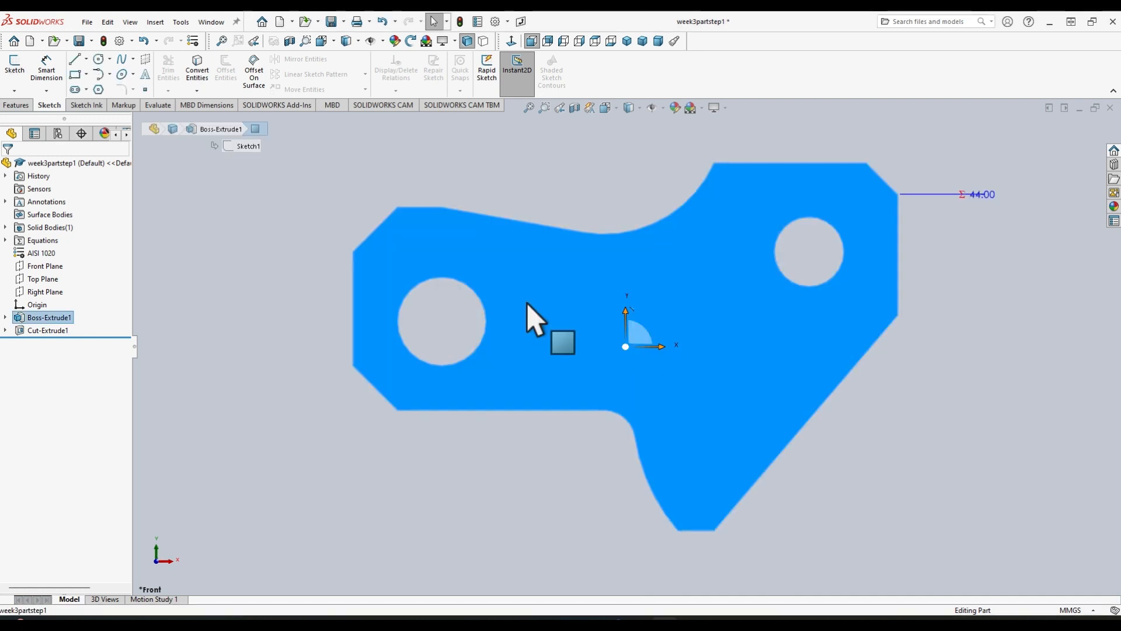
left_click(15, 71)
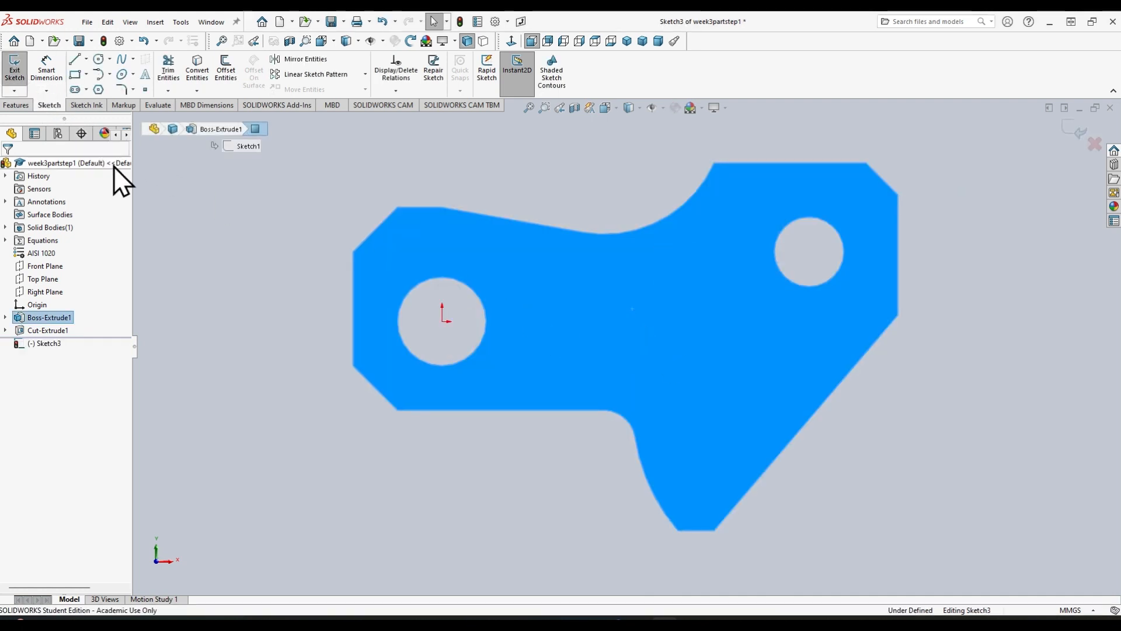
left_click(75, 63)
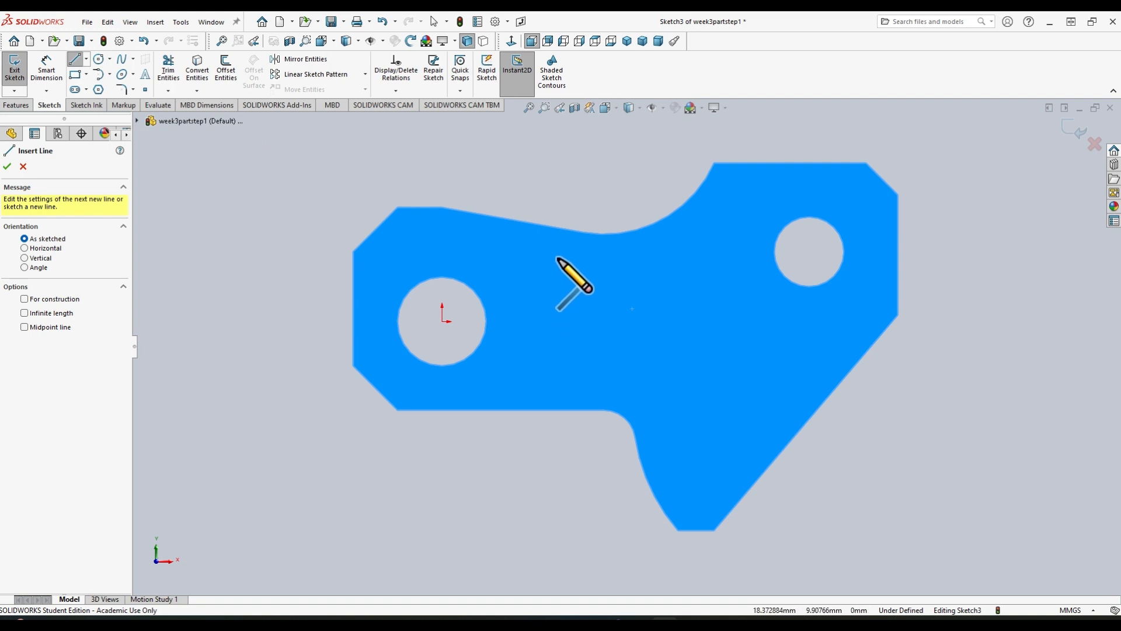
left_click(558, 258)
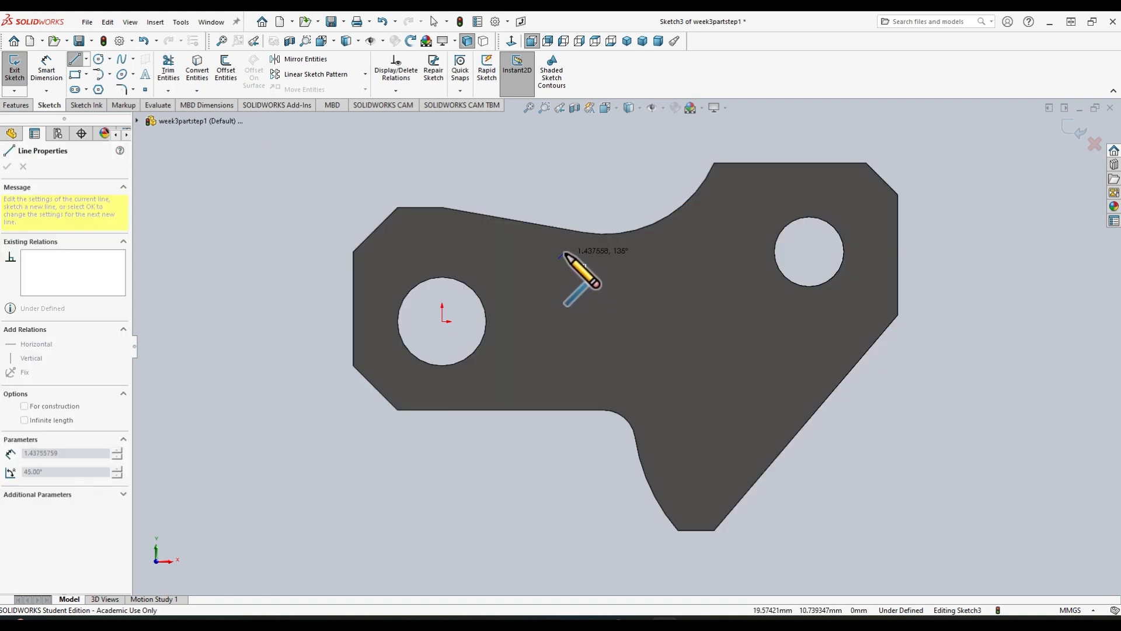
key("Escape")
Step: Sketch a vertical line about 28.67 mm long across the arm, from its upper sloped edge to its lower horizontal edge
left_click(75, 59)
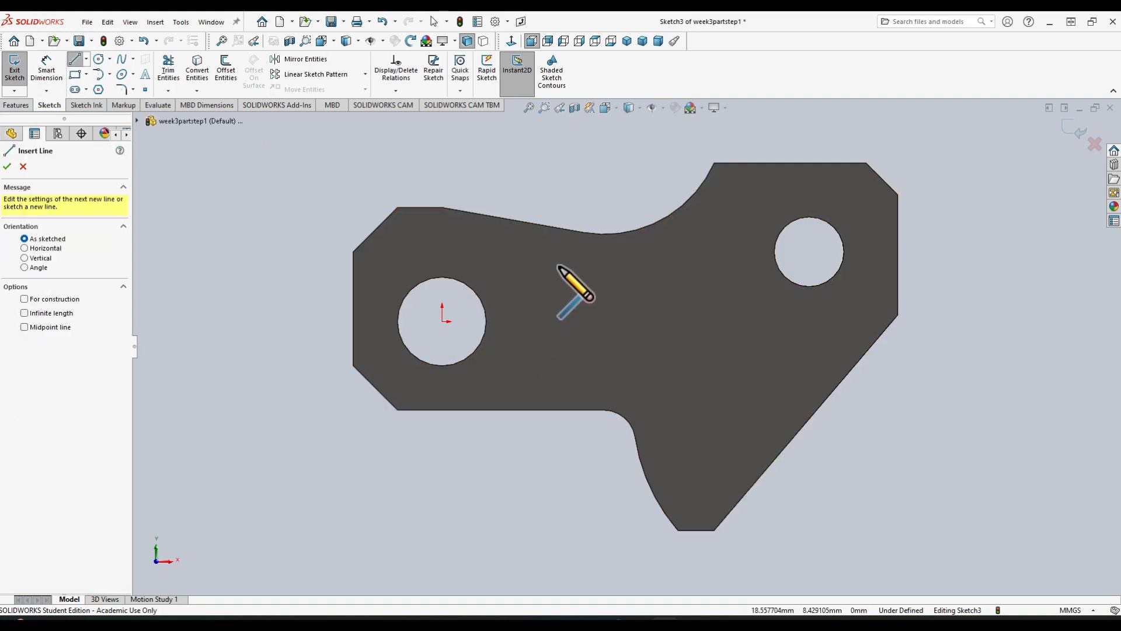
left_click(560, 229)
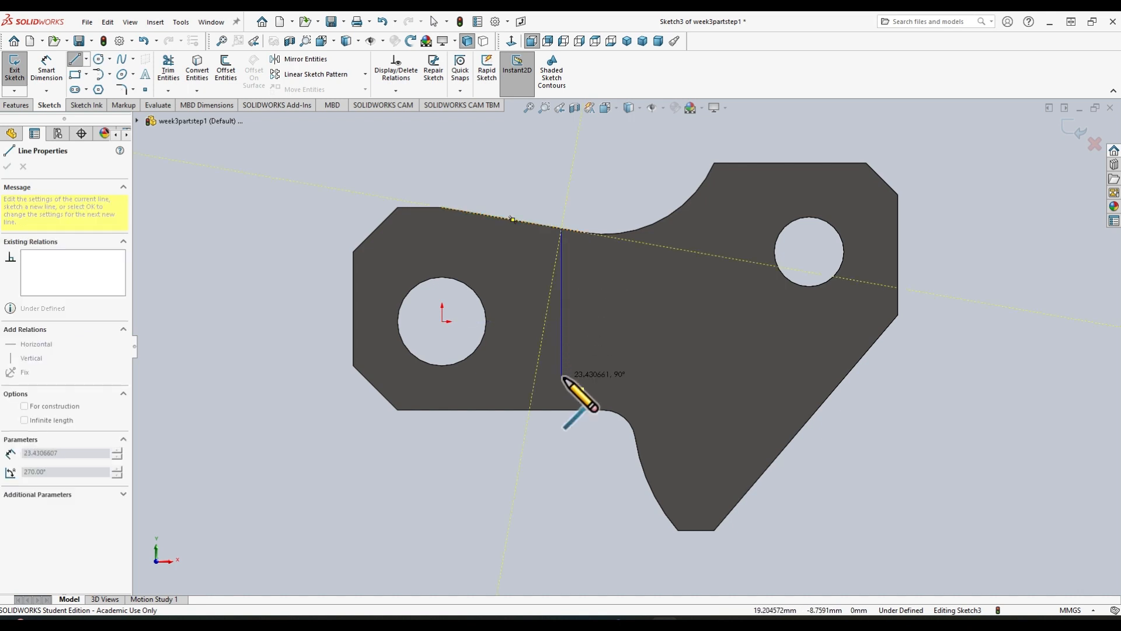
left_click(561, 409)
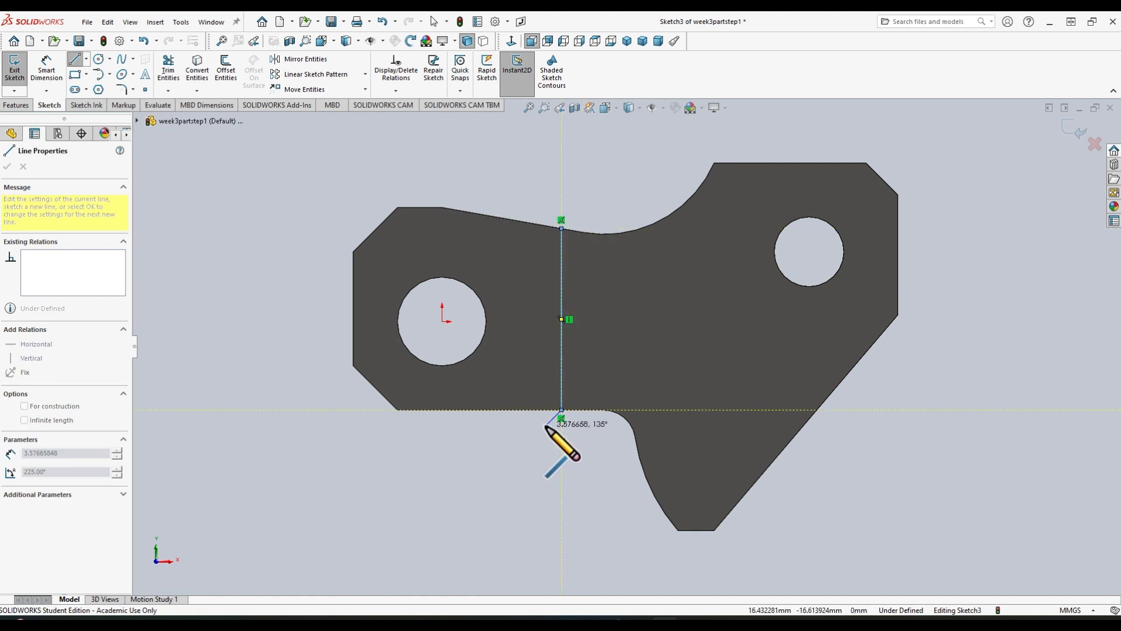
key("Escape")
Step: Dimension the vertical line 52 mm horizontally from the part's far vertical edge beside the smaller hole
left_click(42, 72)
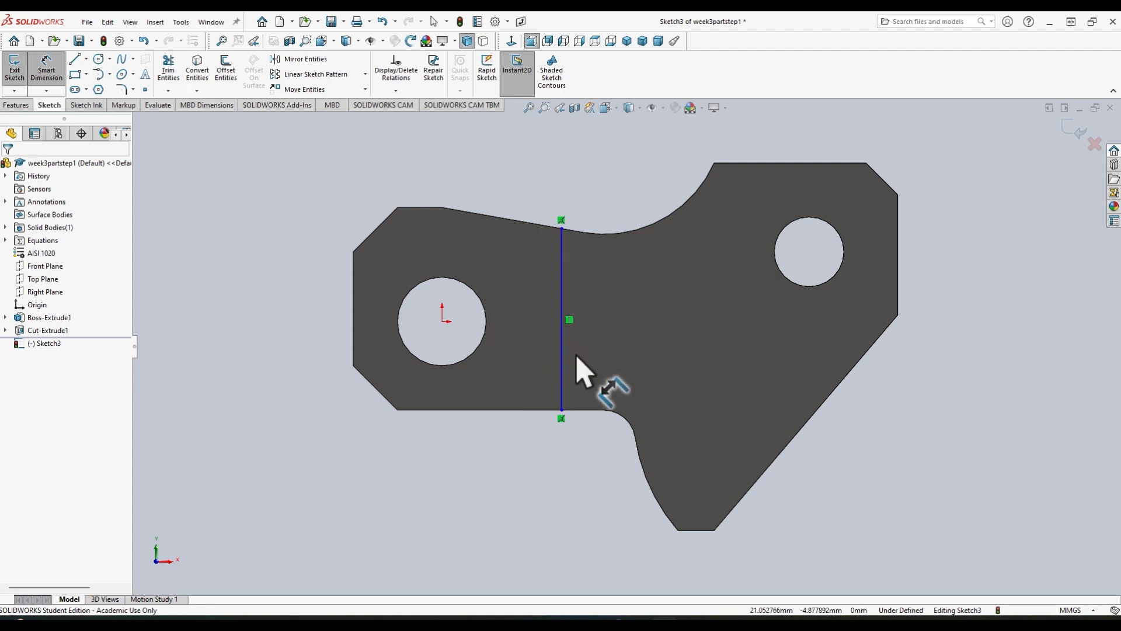
left_click(563, 374)
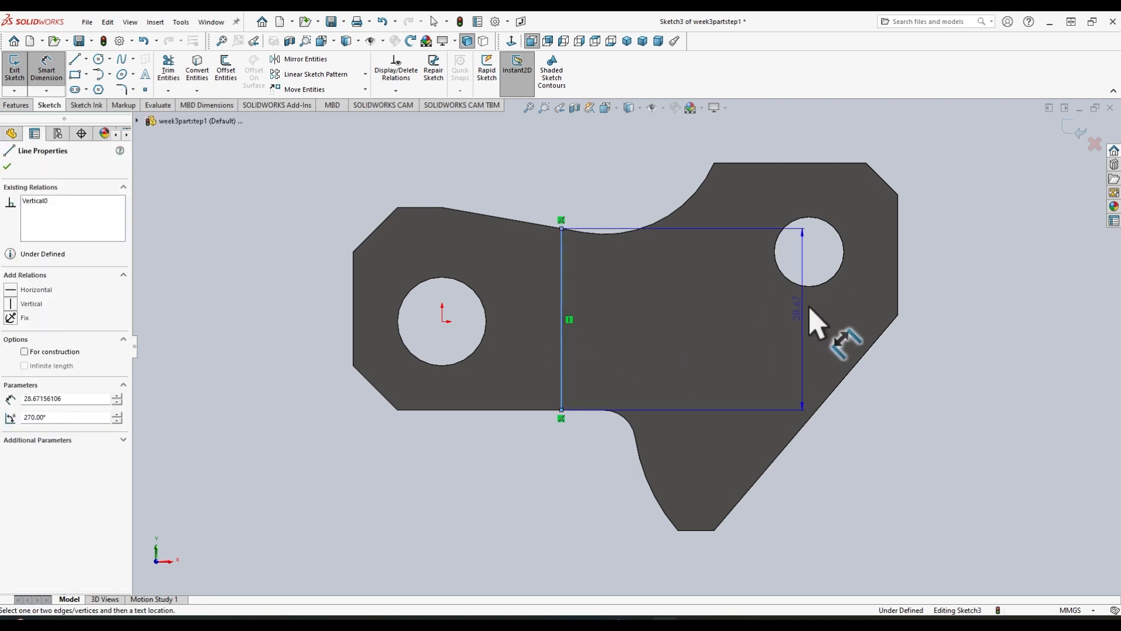
left_click(897, 275)
left_click(977, 566)
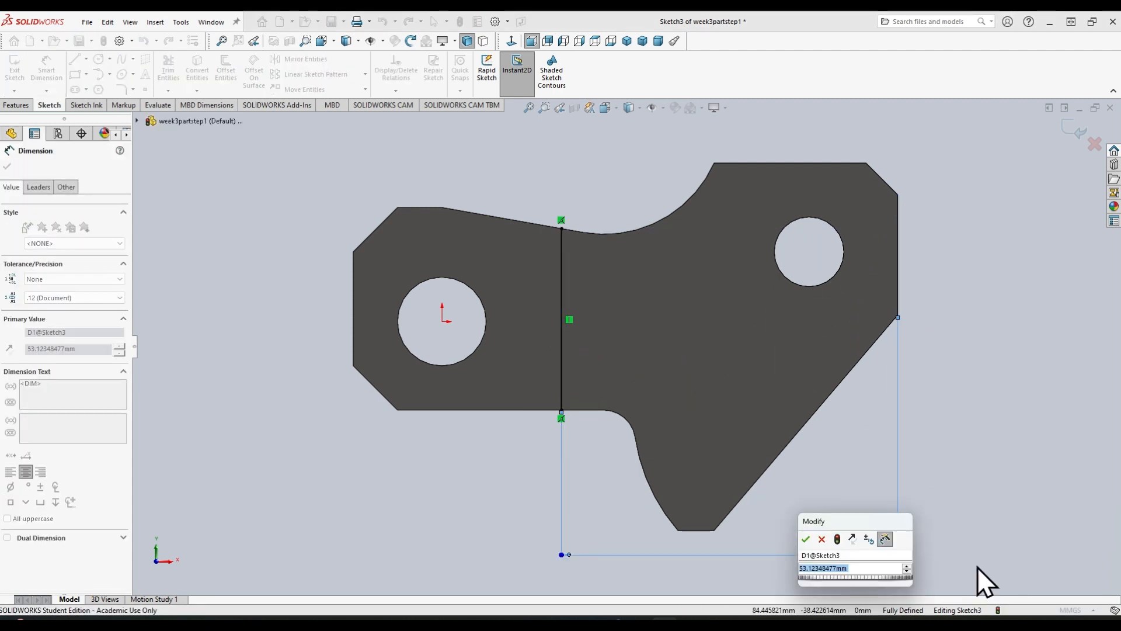
type("52.00mm")
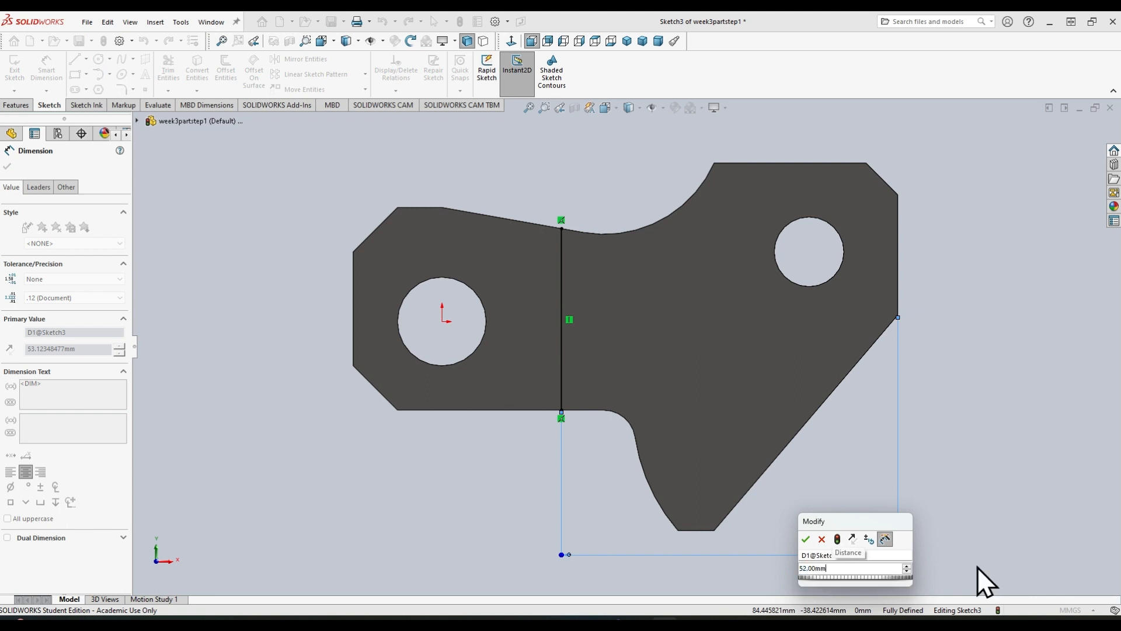
key("Return")
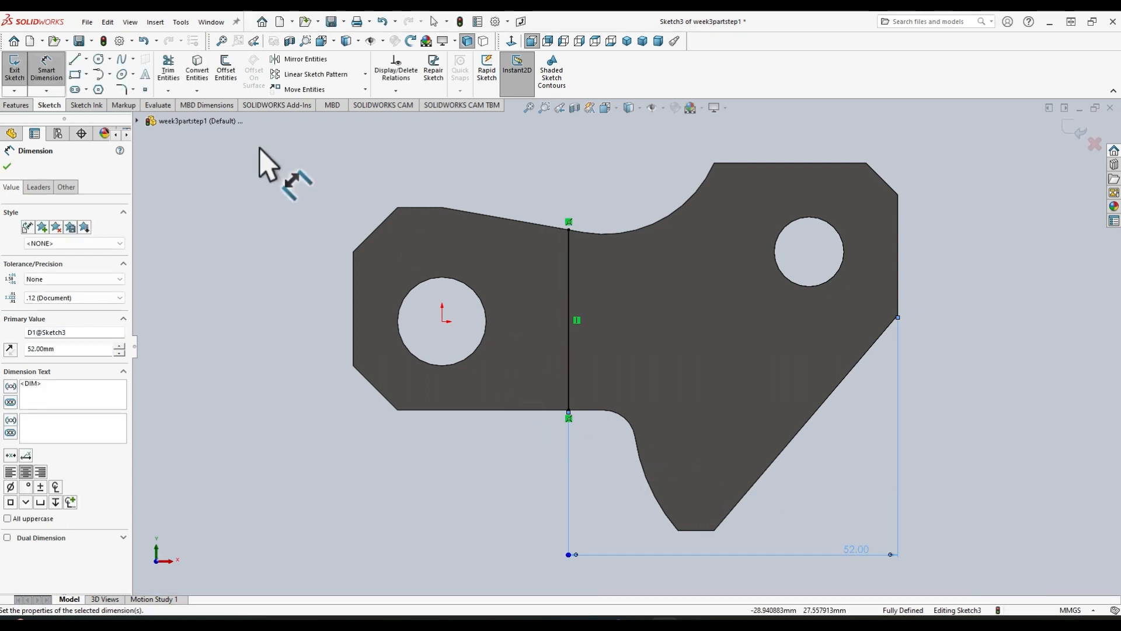
Step: Sketch a horizontal line about 33.63 mm long from the start of the lower fillet to the long sloped edge
left_click(76, 61)
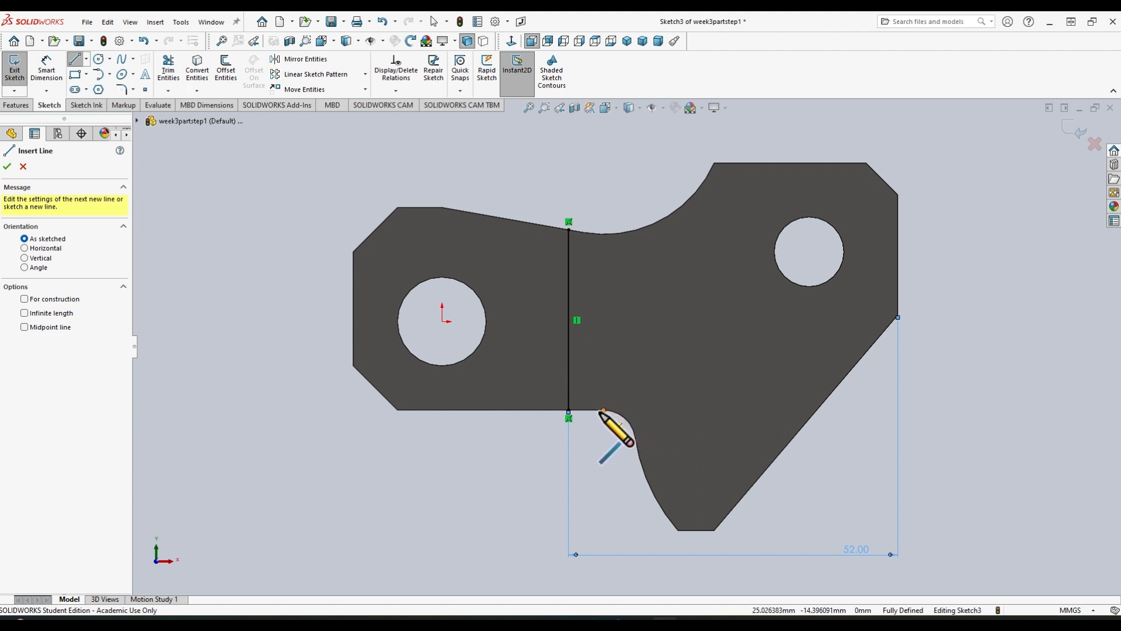
left_click(604, 410)
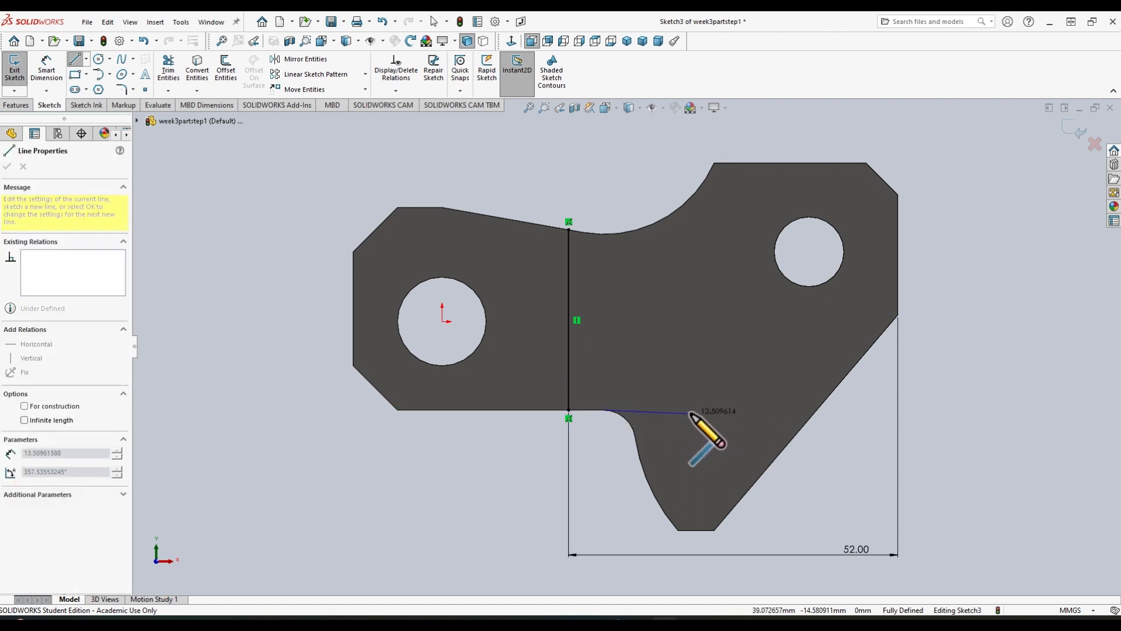
left_click(816, 409)
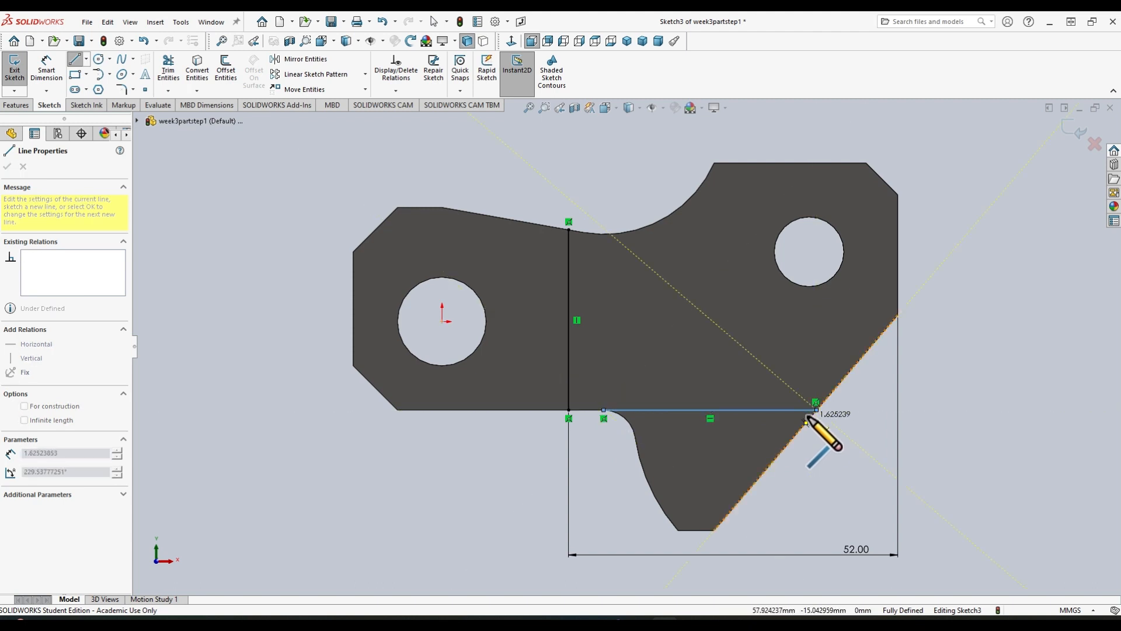
key("Escape")
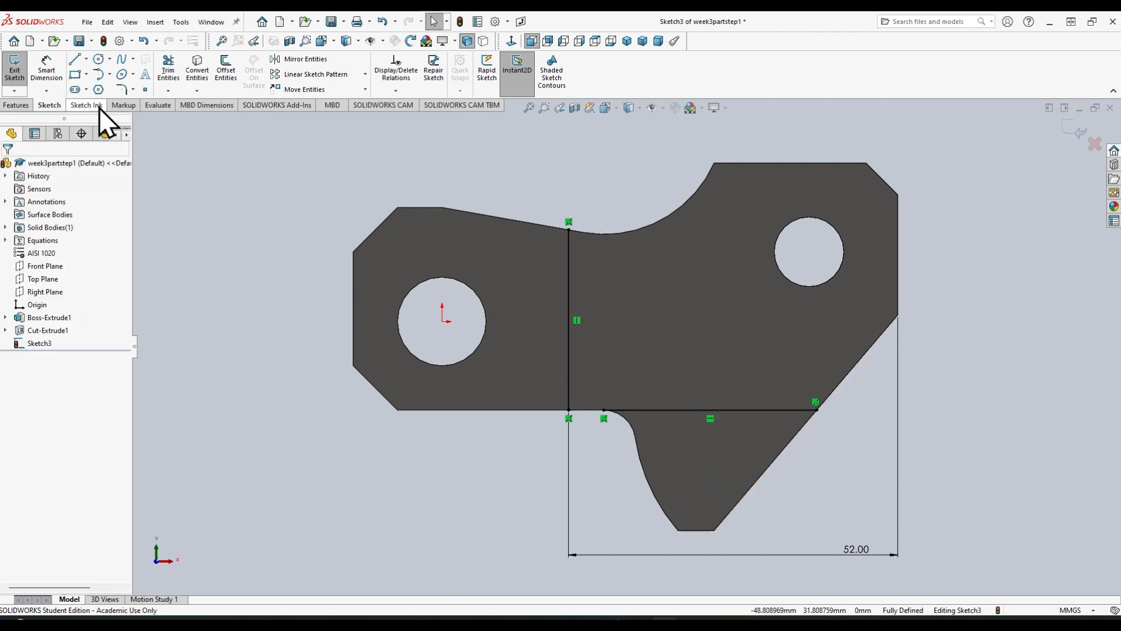
Step: Try to dimension the vertical distance between the horizontal line and the lower leg's short bottom edge
left_click(46, 68)
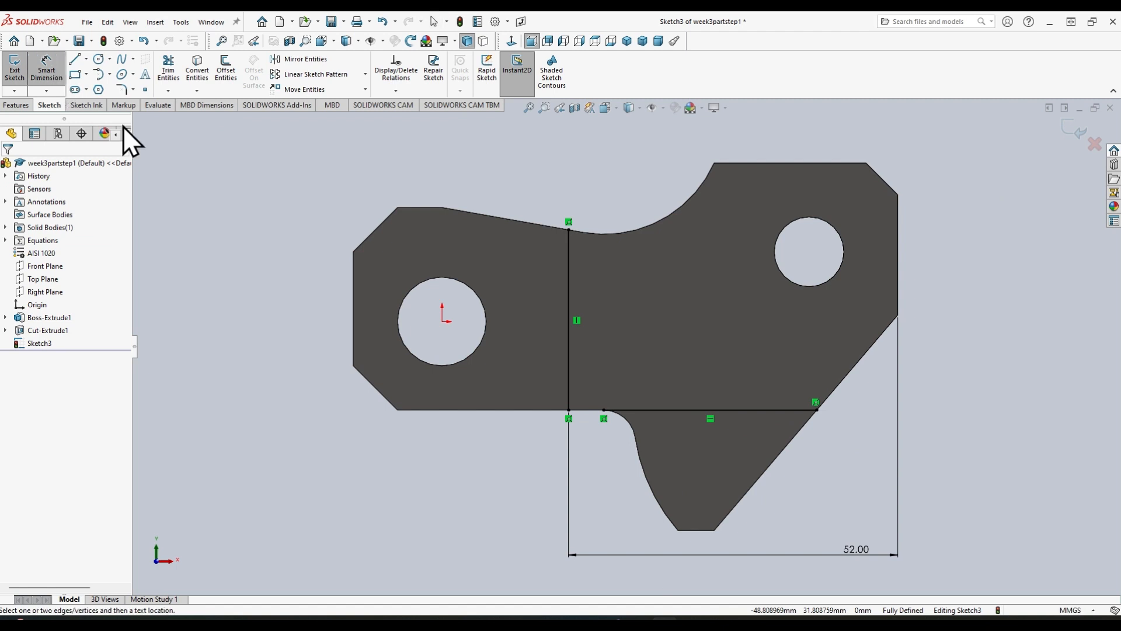
left_click(704, 530)
left_click(733, 410)
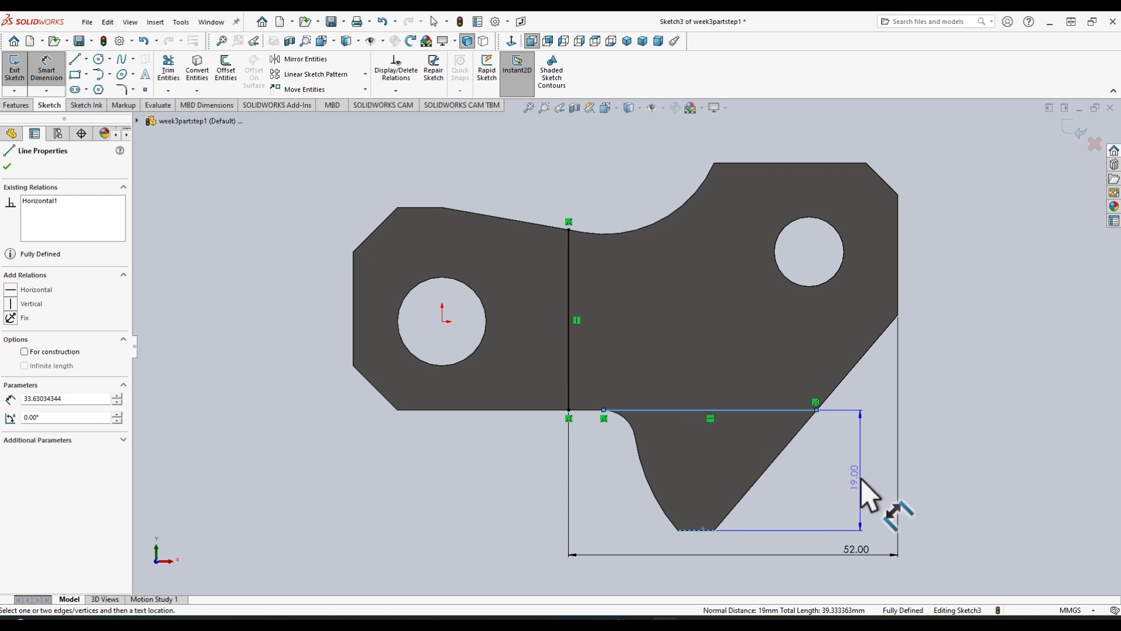
left_click(860, 476)
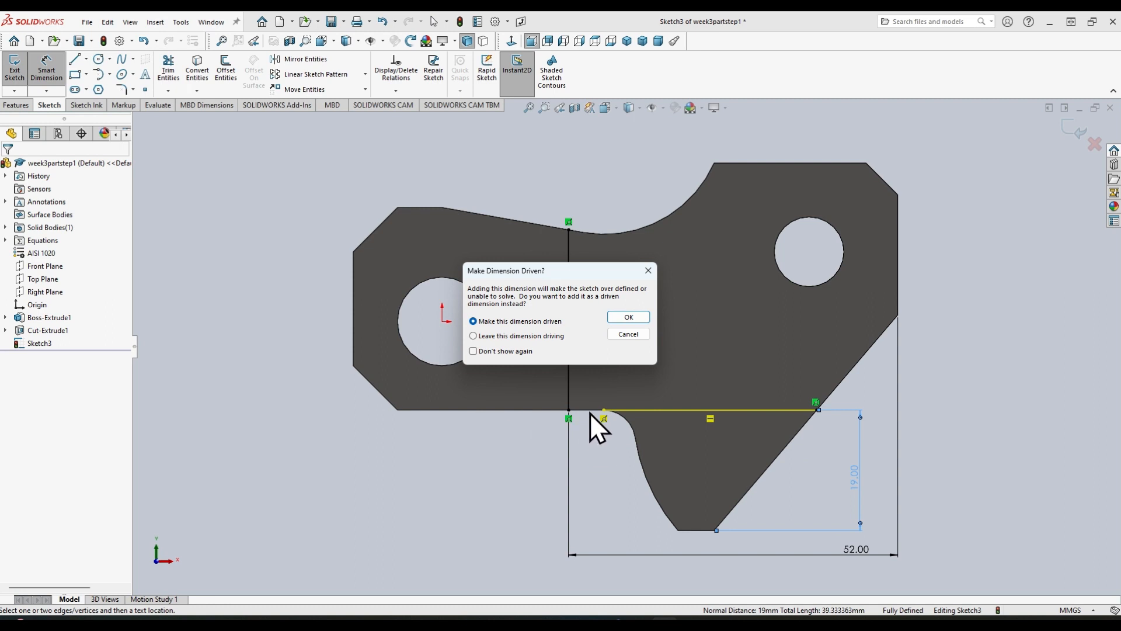
left_click(621, 335)
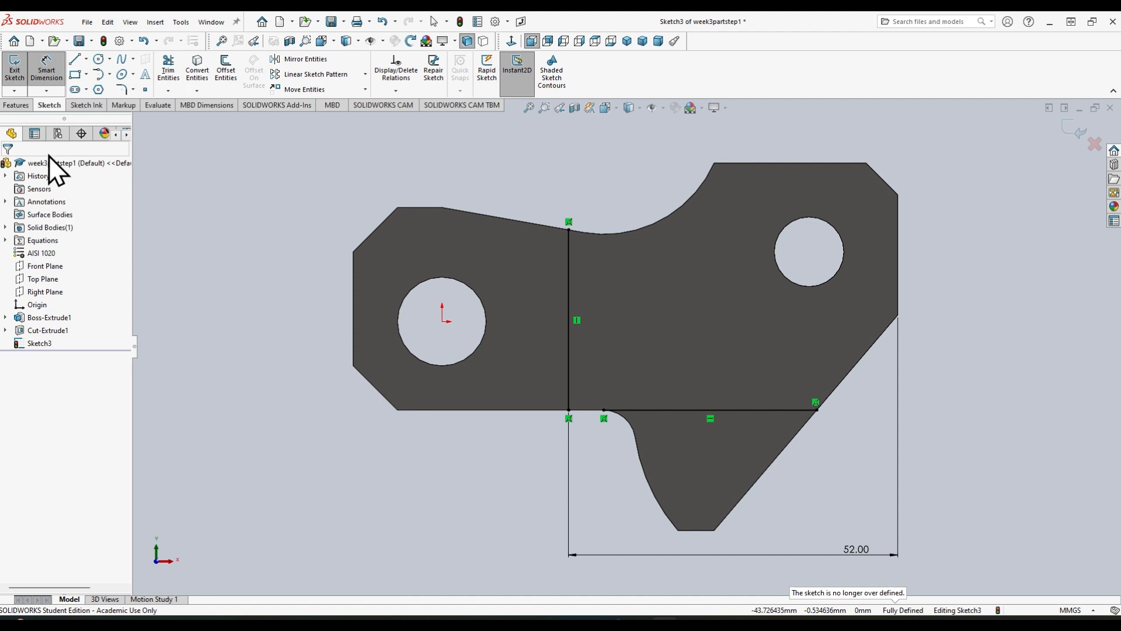
key("Escape")
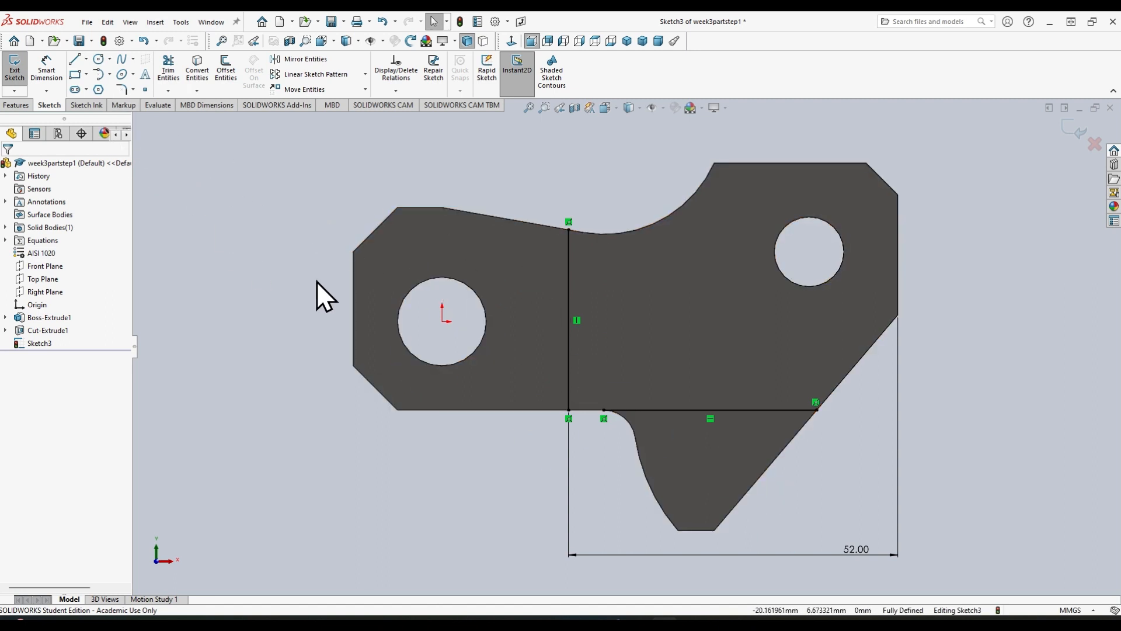
Step: Convert the front face's outer outline and the larger hole's circular edge into sketch entities
left_click(391, 336)
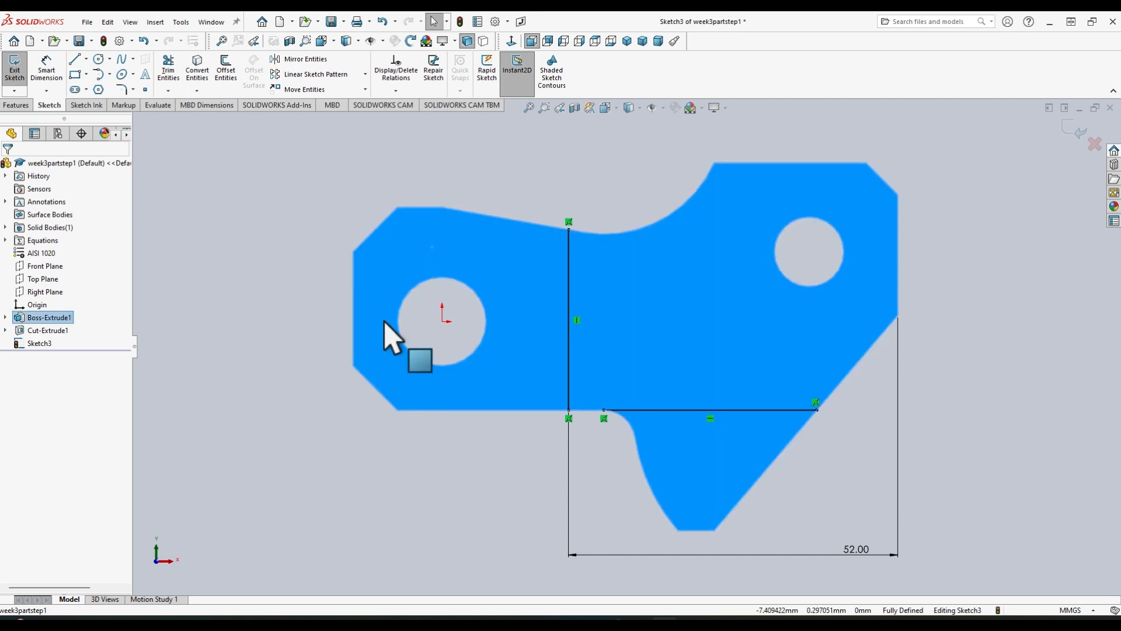
left_click(209, 69)
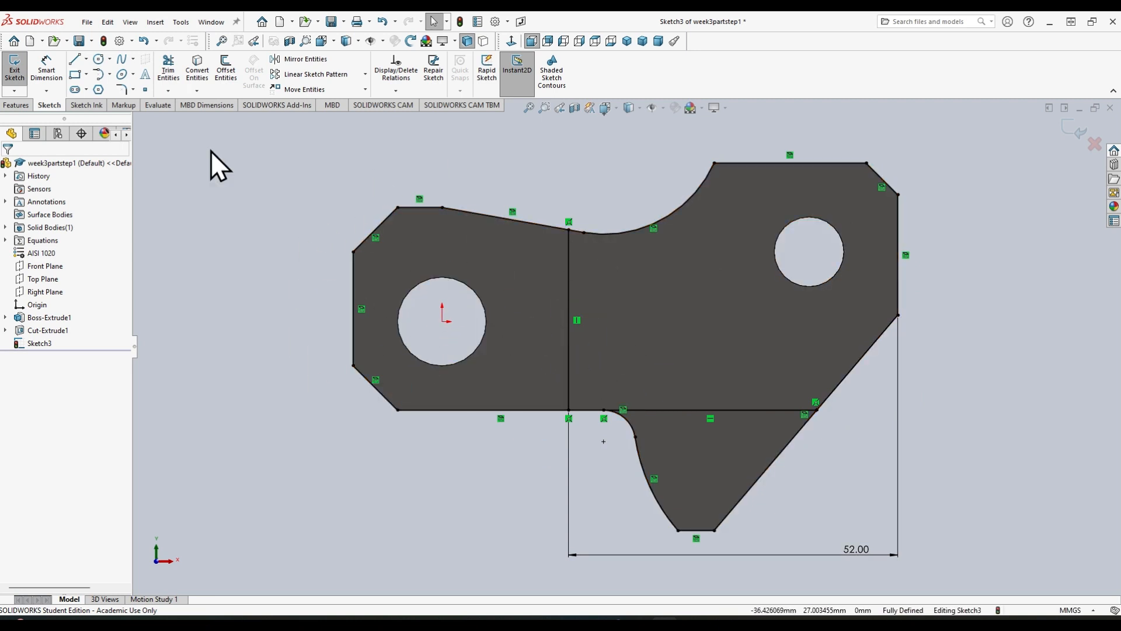
left_click(403, 343)
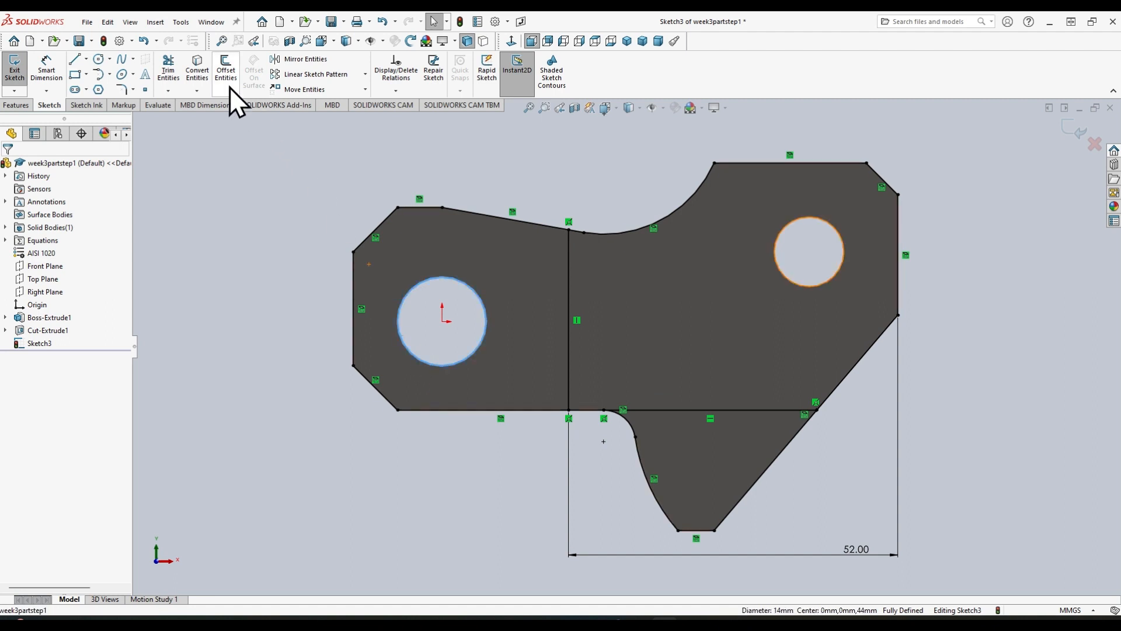
left_click(201, 69)
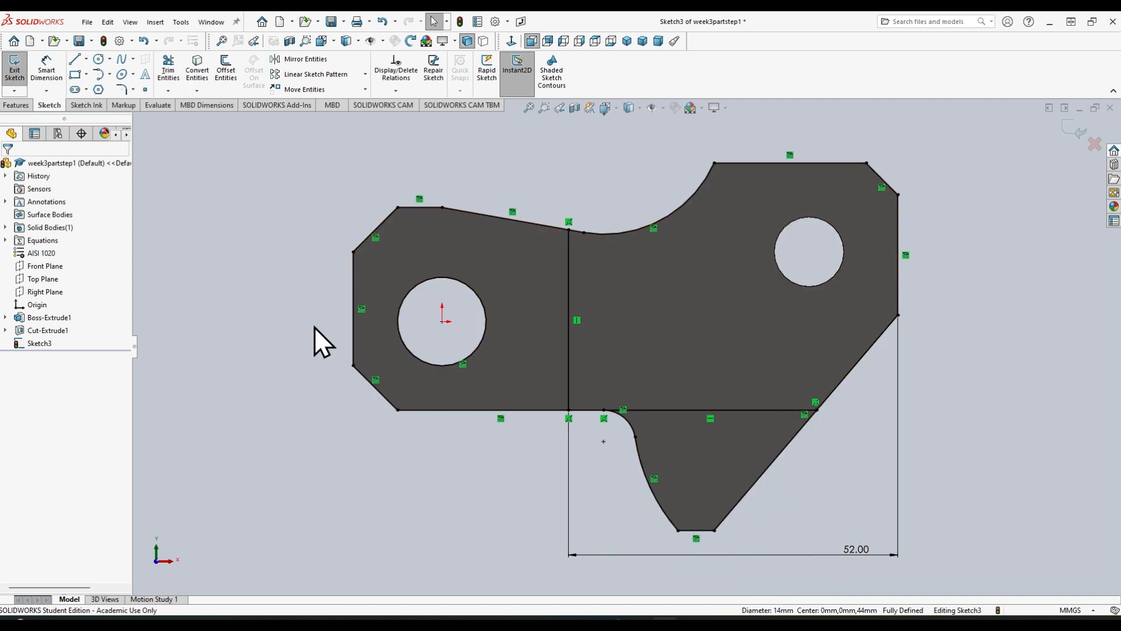
Step: Exit the sketch and make a Blind extruded cut 19 mm deep using only the arm region around the larger hole
left_click(17, 78)
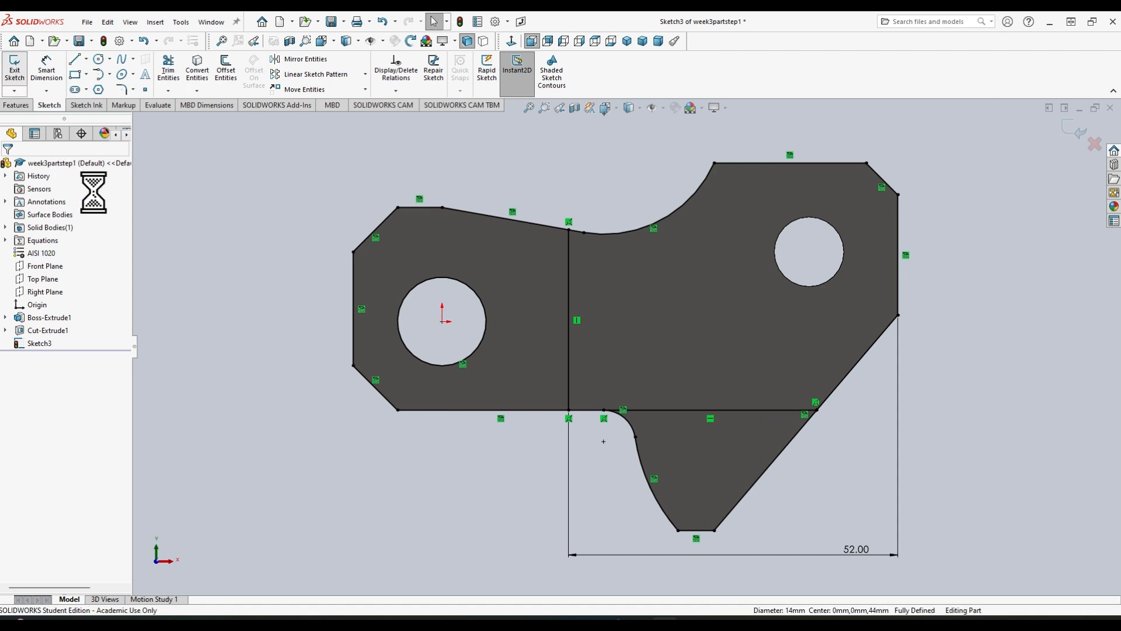
left_click(19, 105)
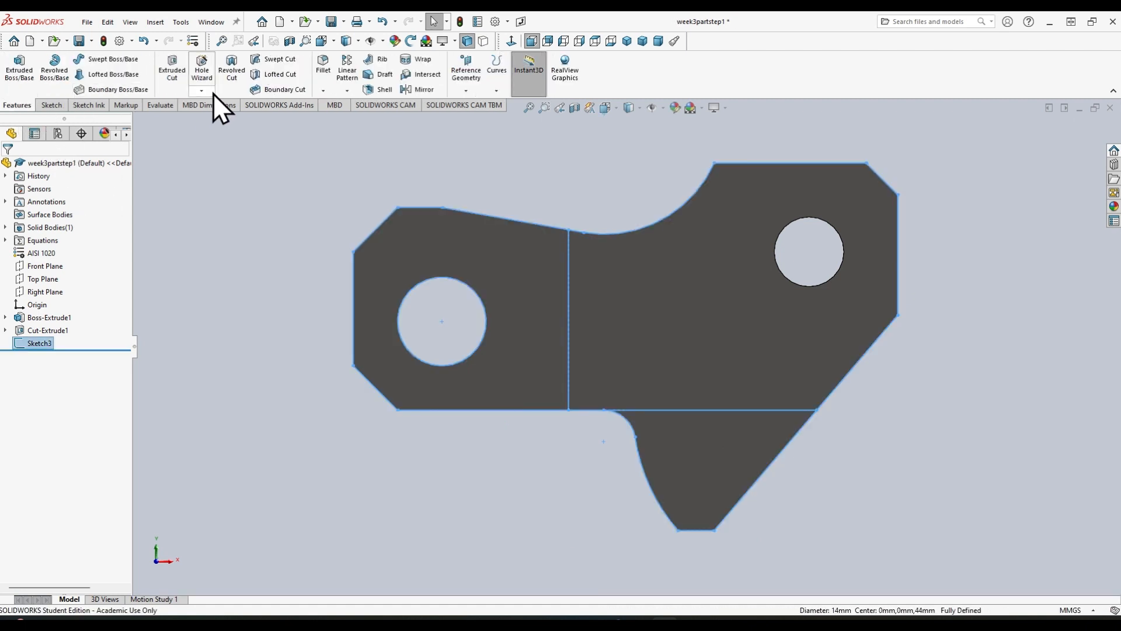
left_click(172, 67)
left_click(529, 292)
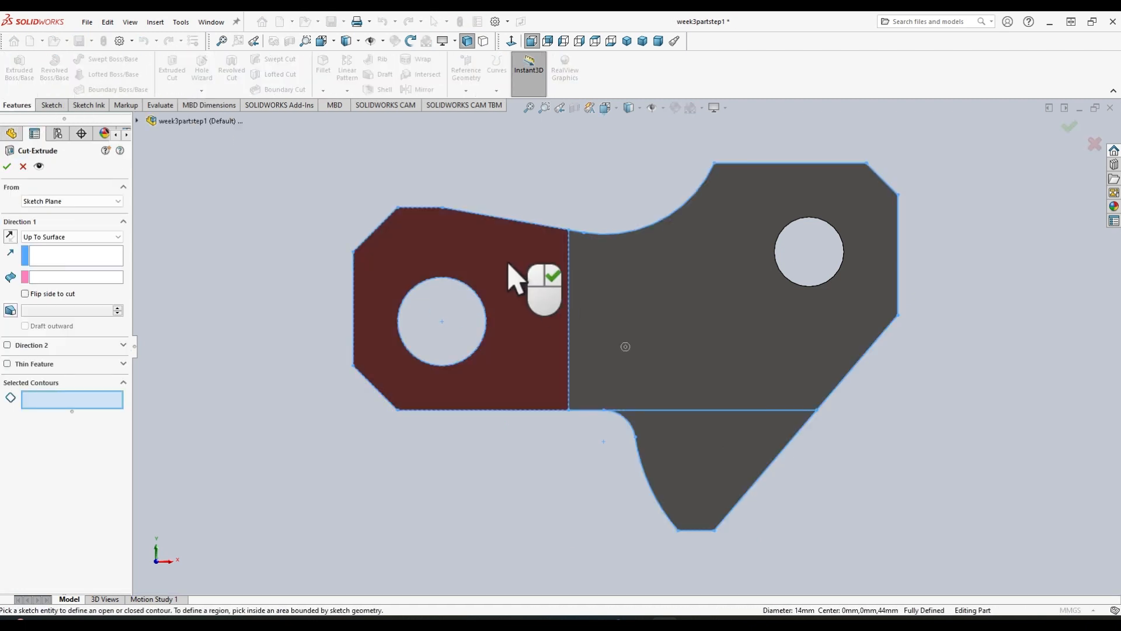
middle_click_drag(275, 238, 272, 299)
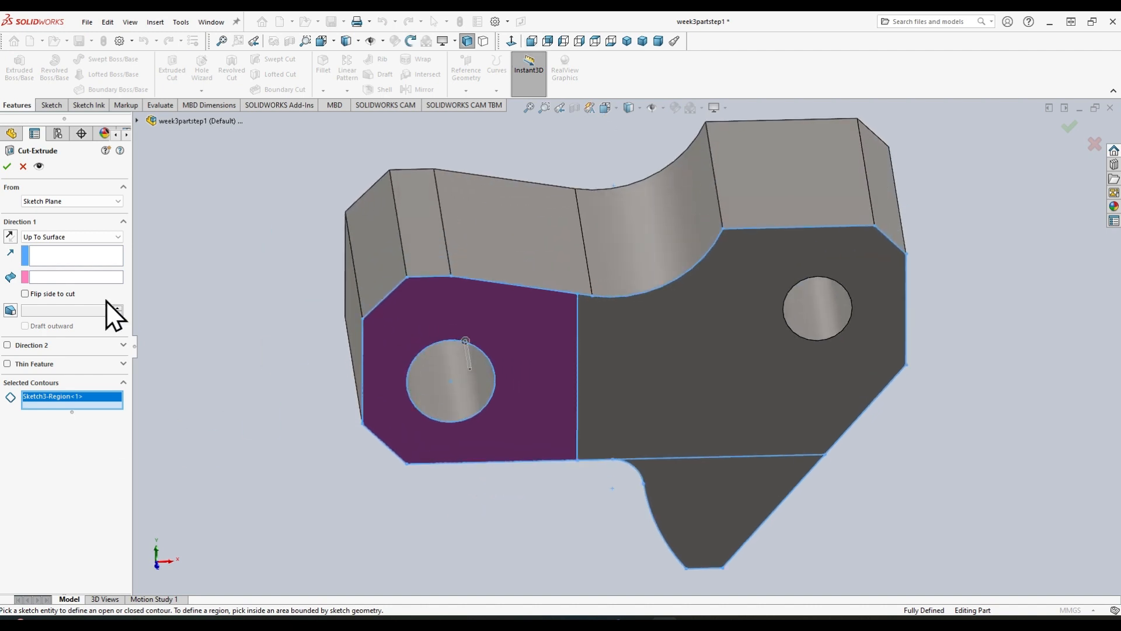
left_click(86, 236)
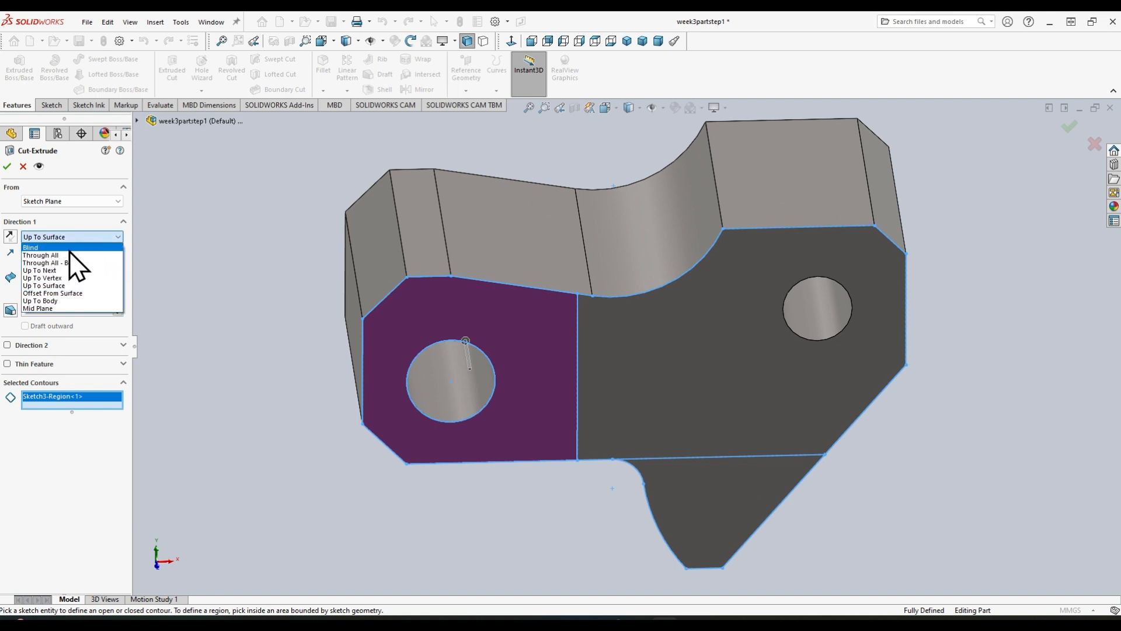
left_click(69, 250)
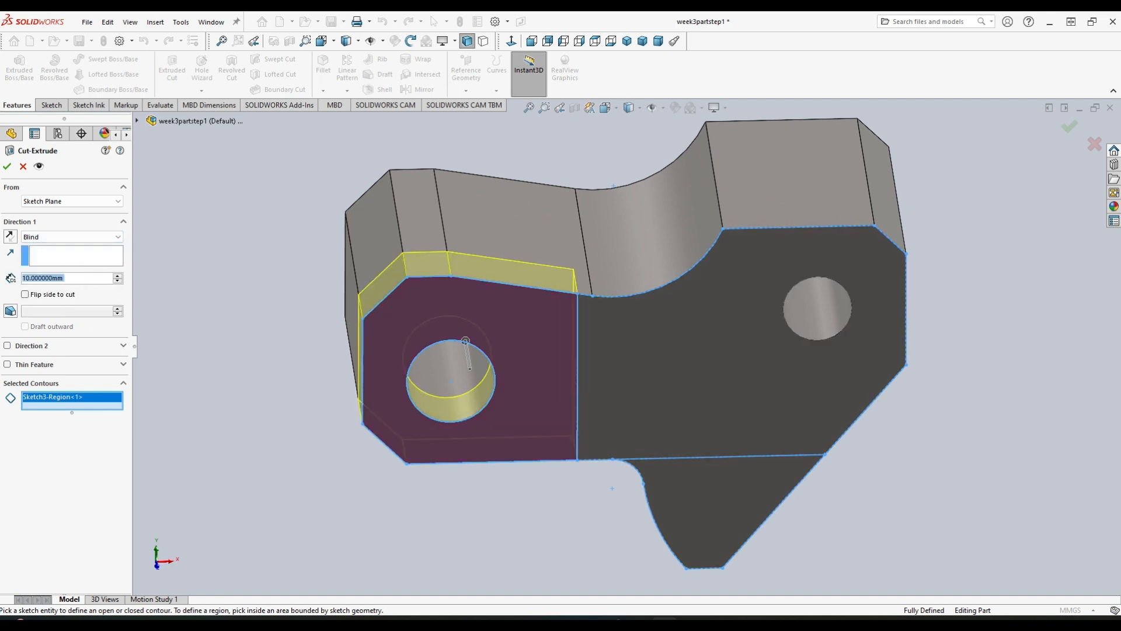
key("Return")
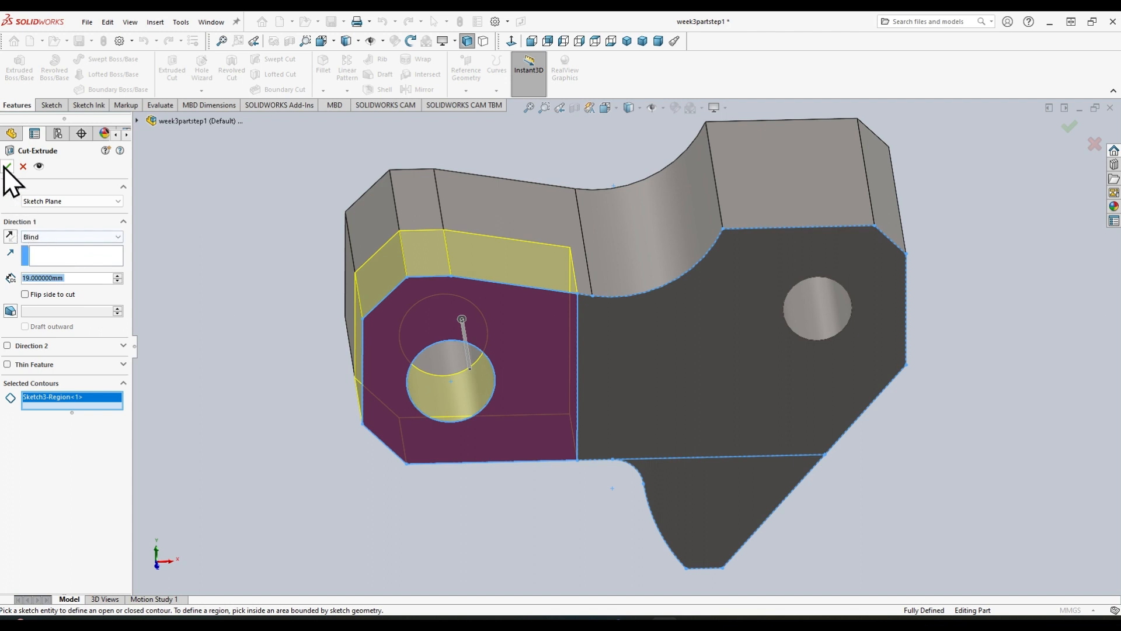
mouse_move(217, 225)
middle_mouse_down()
mouse_move(245, 221)
mouse_move(271, 280)
mouse_move(200, 226)
middle_mouse_up()
key("Escape")
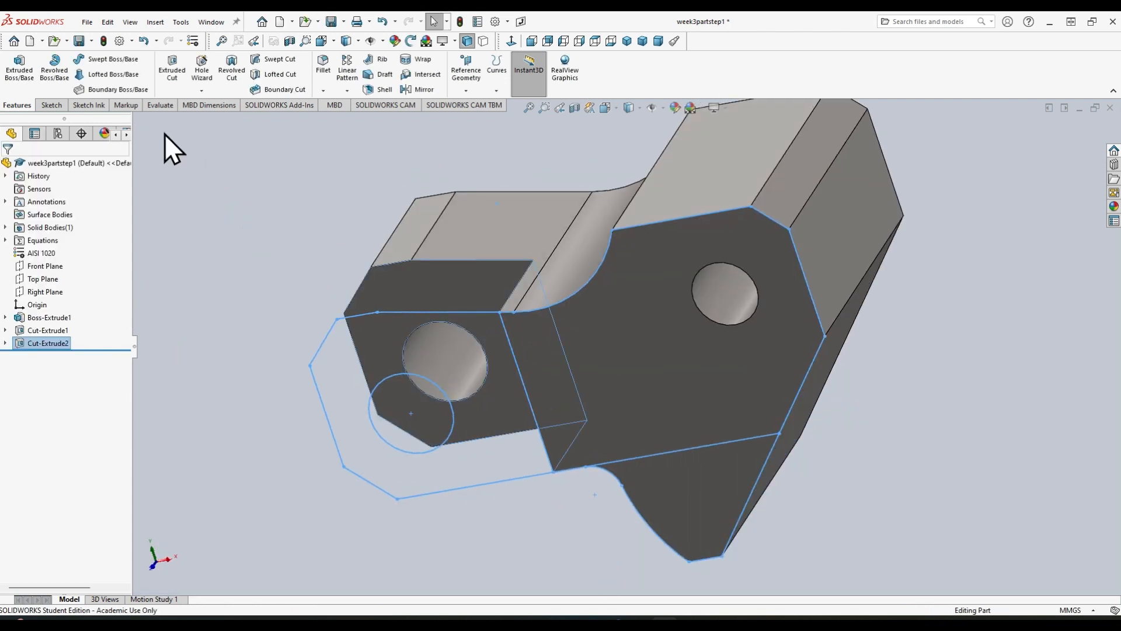
left_click(180, 72)
left_click(713, 526)
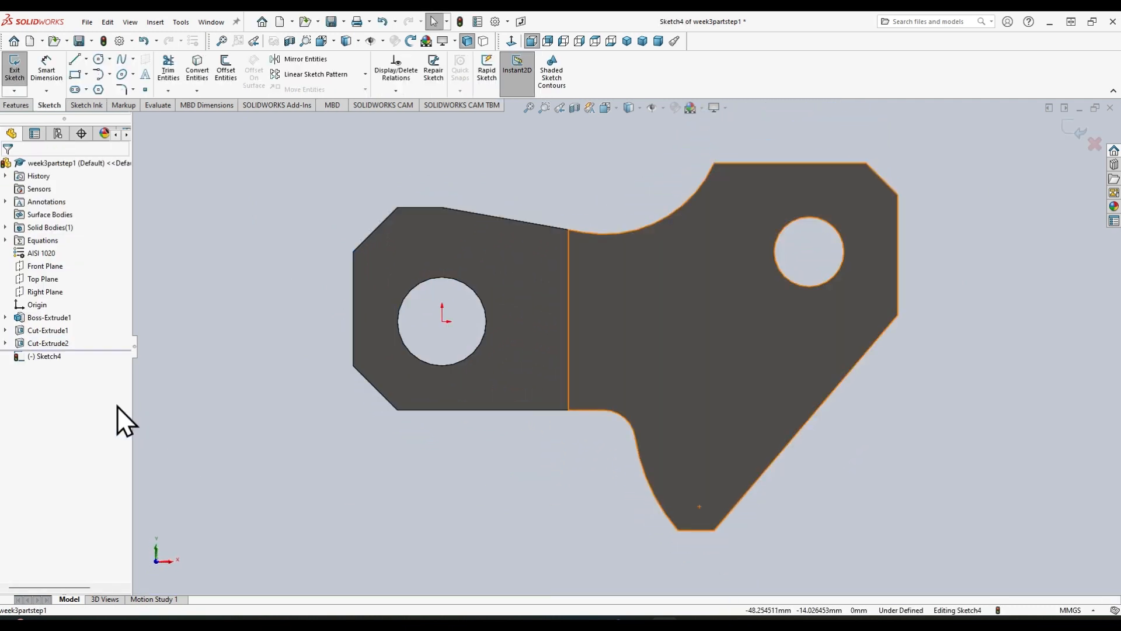
left_click(7, 79)
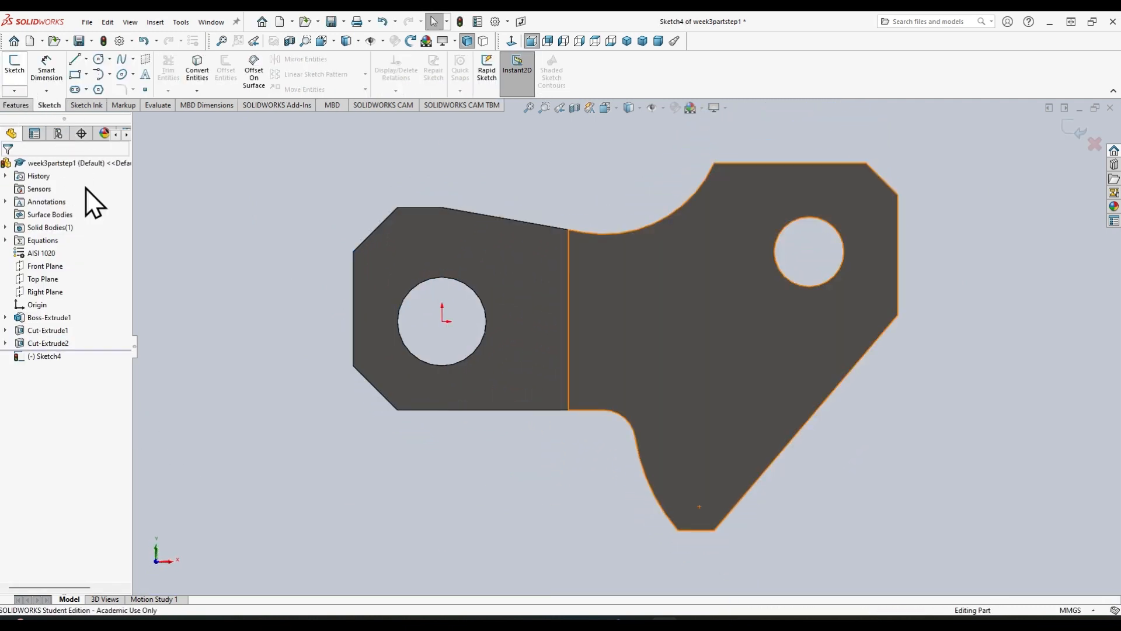
Step: Edit the 19 mm arm cut and assign the block's front face as its direction reference
left_click(5, 343)
left_click(53, 356)
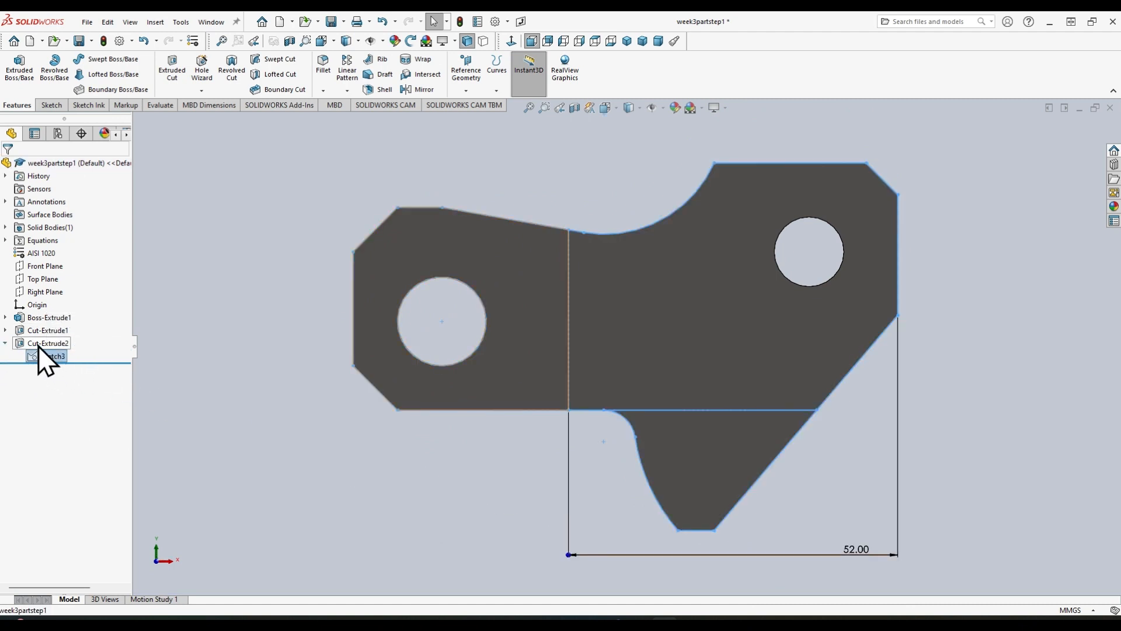
left_click(50, 311)
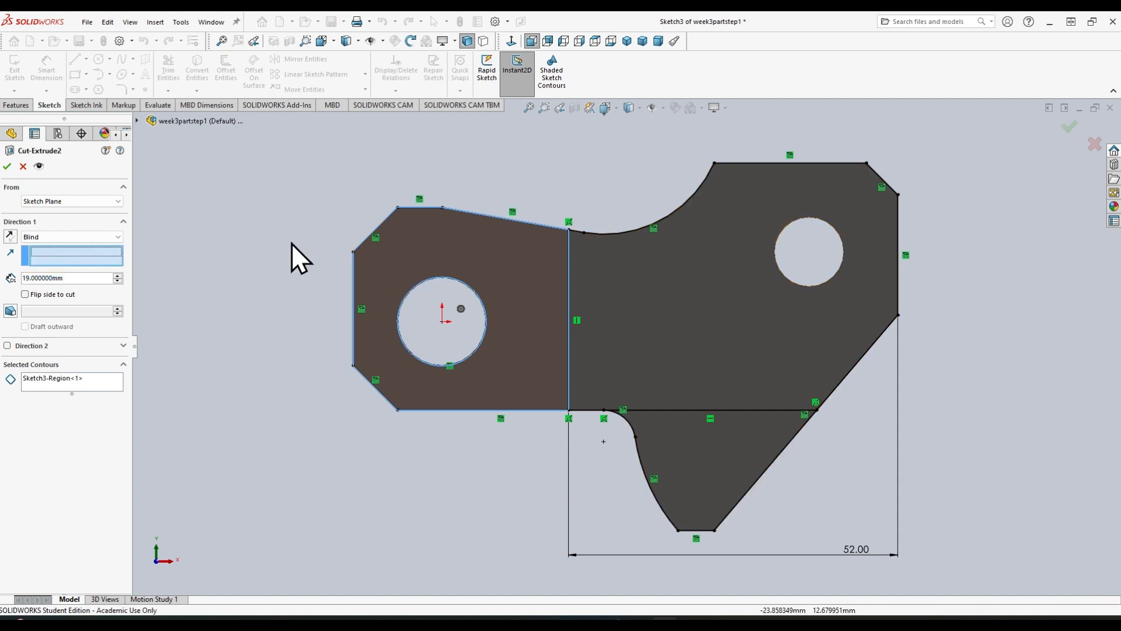
middle_click_drag(292, 243, 269, 271)
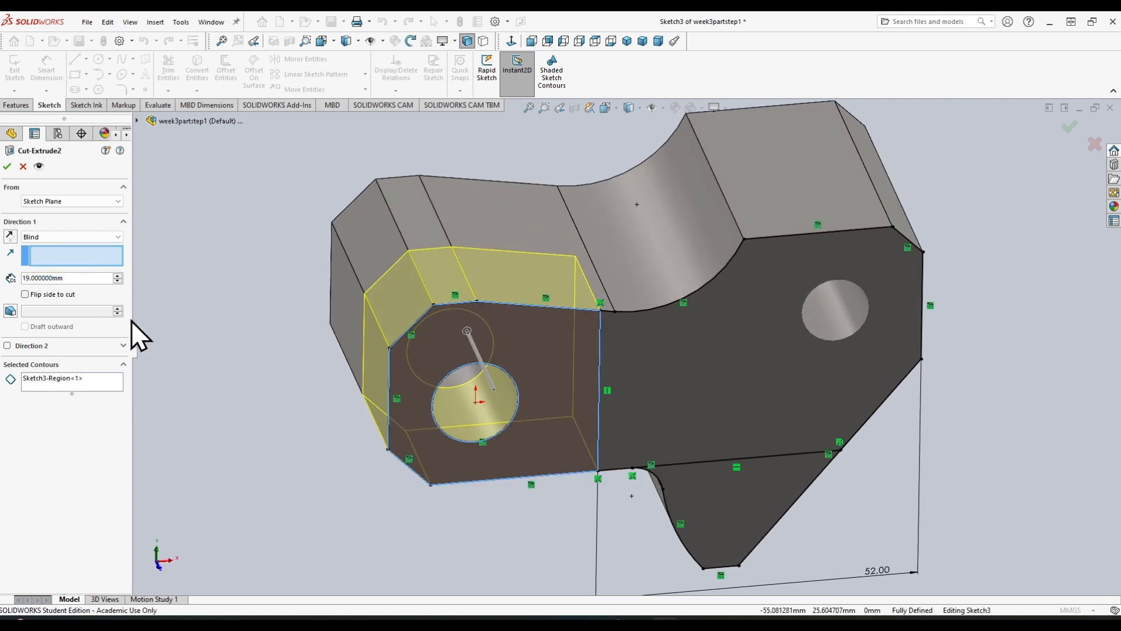
left_click(752, 521)
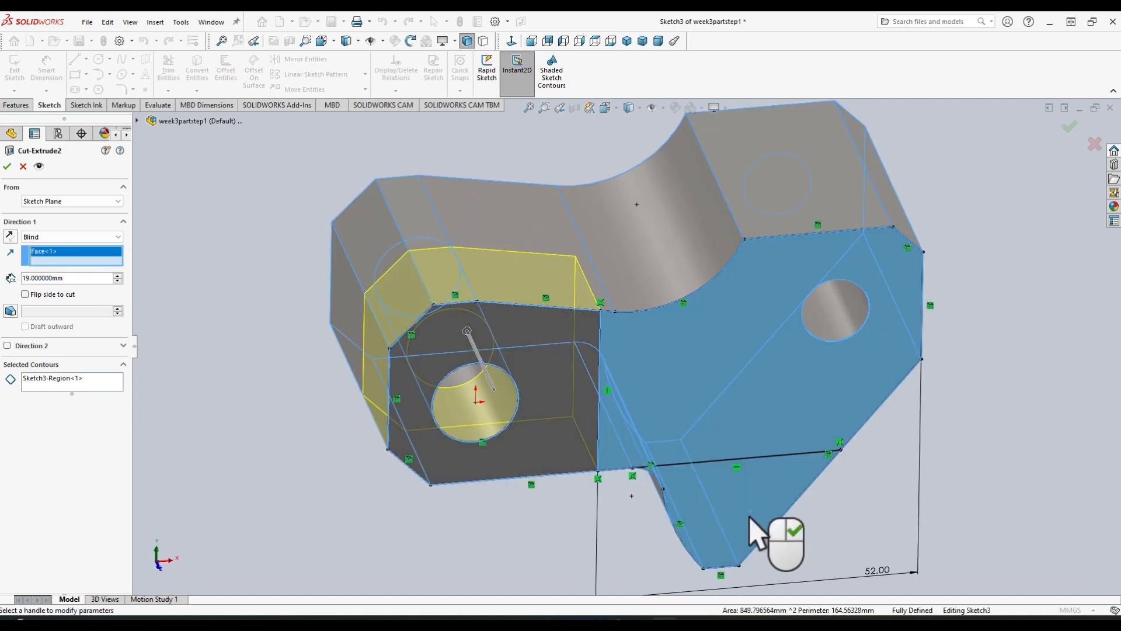
middle_click_drag(1060, 444, 1029, 395)
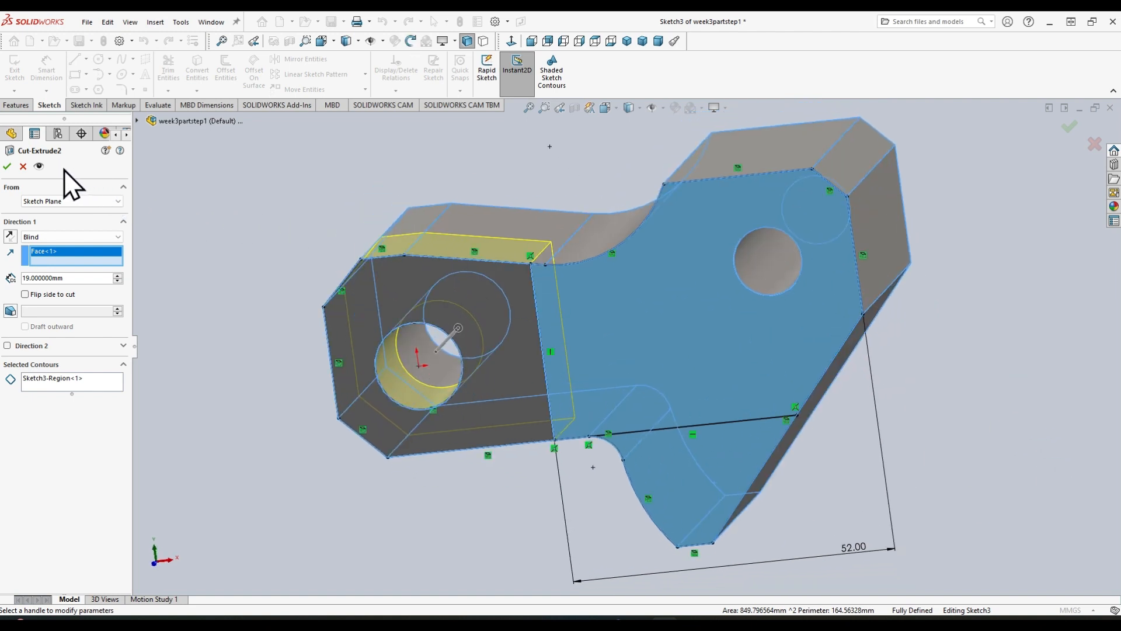
left_click(11, 169)
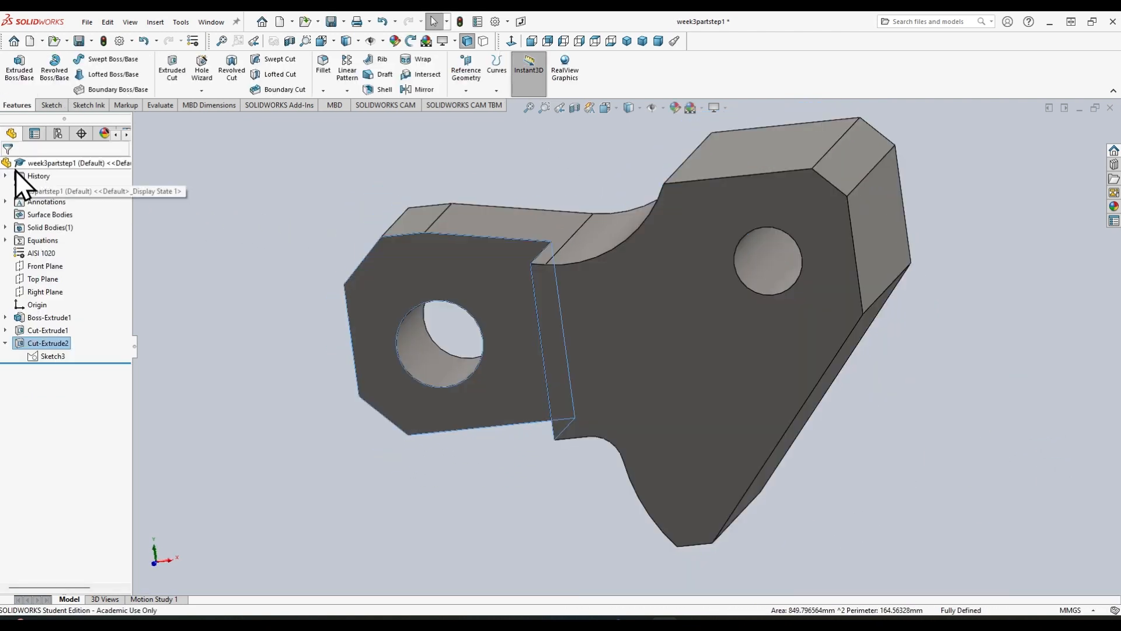
Step: Edit the arm cut's sketch and trim away the outline segments that enclose the main body around the 11 mm hole
middle_click_drag(261, 211, 298, 217)
middle_click_drag(1014, 368, 931, 351)
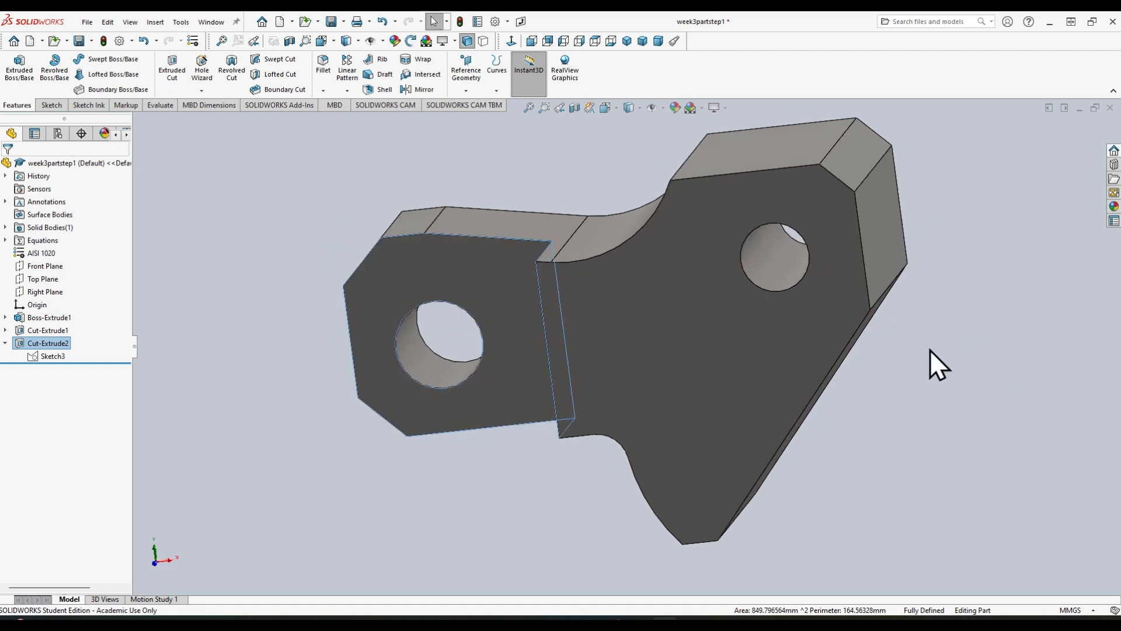
middle_click_drag(440, 468, 403, 455)
left_click(47, 355)
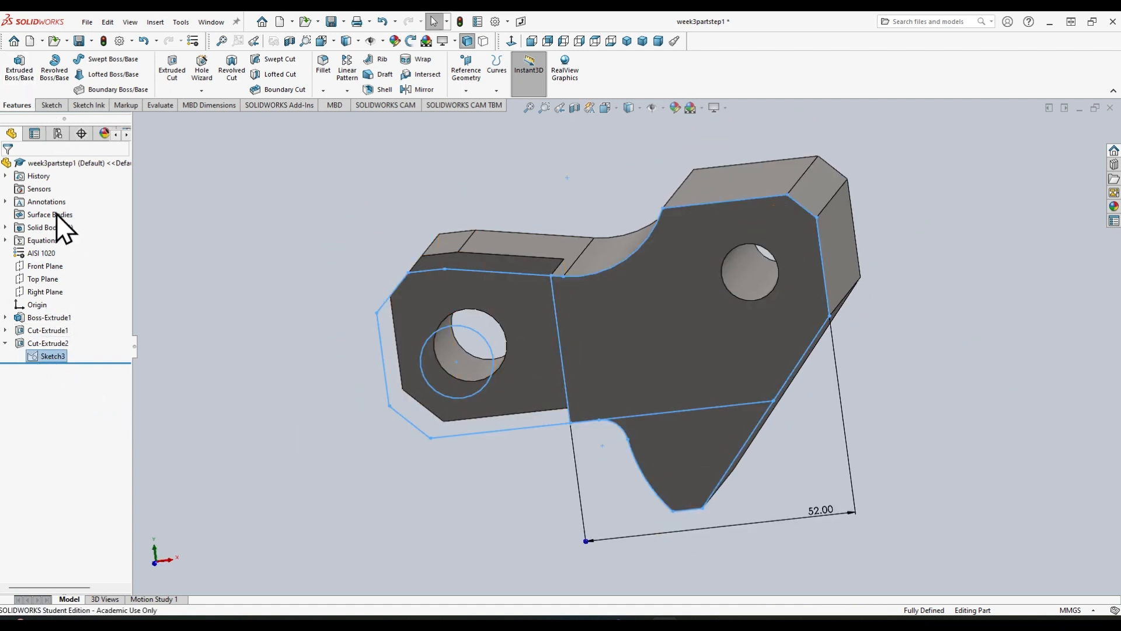
right_click(46, 357)
left_click(61, 320)
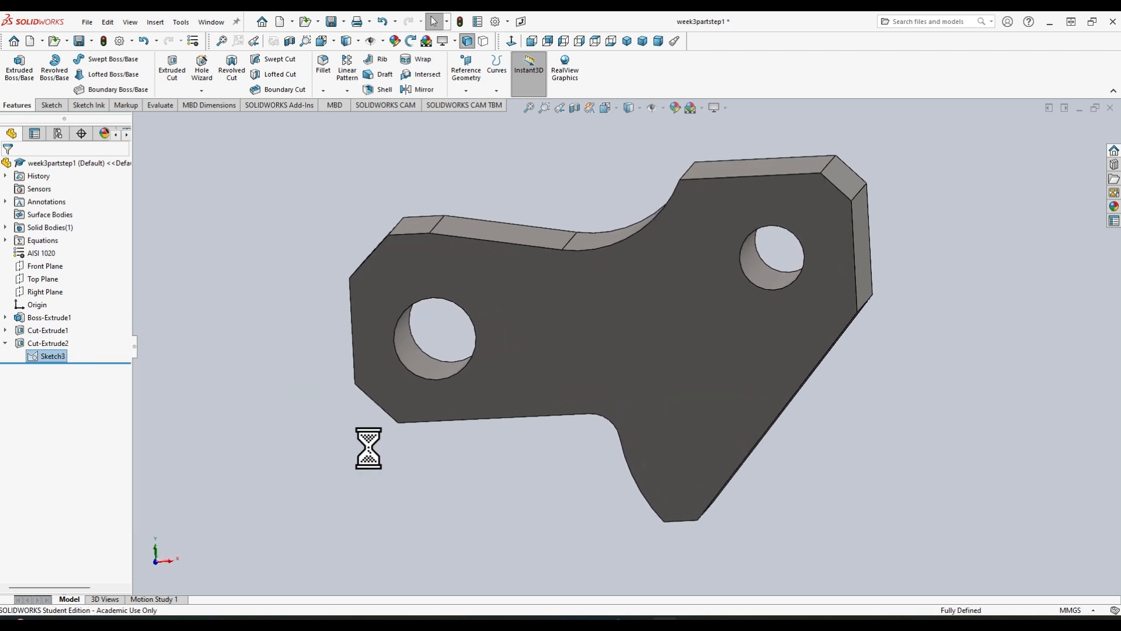
scroll(762, 494, "up", 2)
scroll(763, 372, "down", 5)
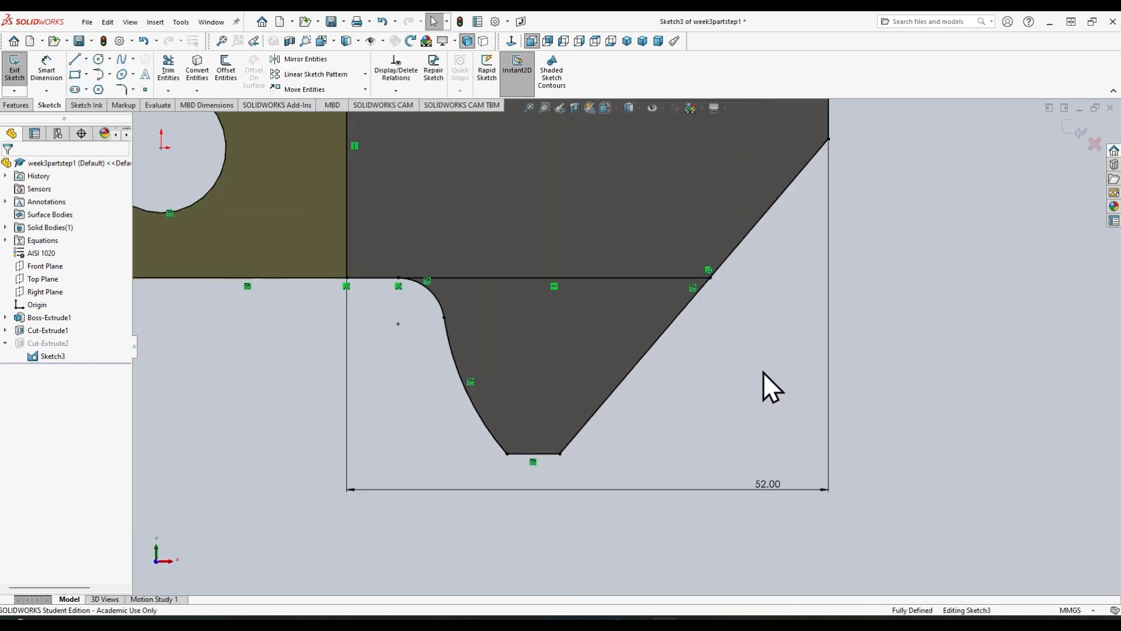
left_click(170, 71)
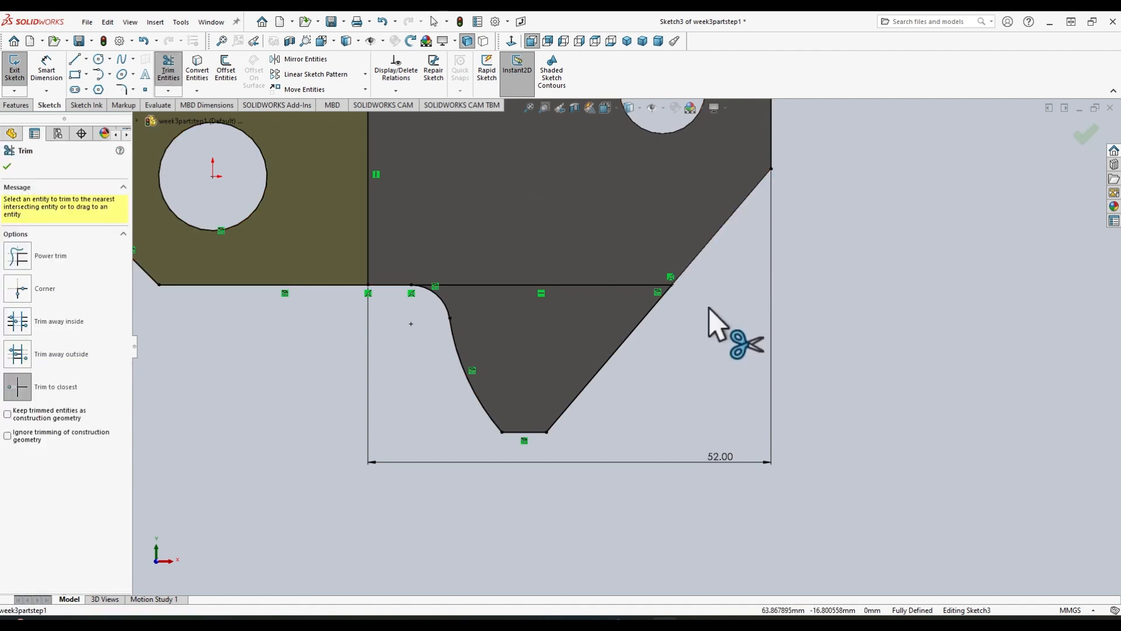
scroll(777, 164, "up", 5)
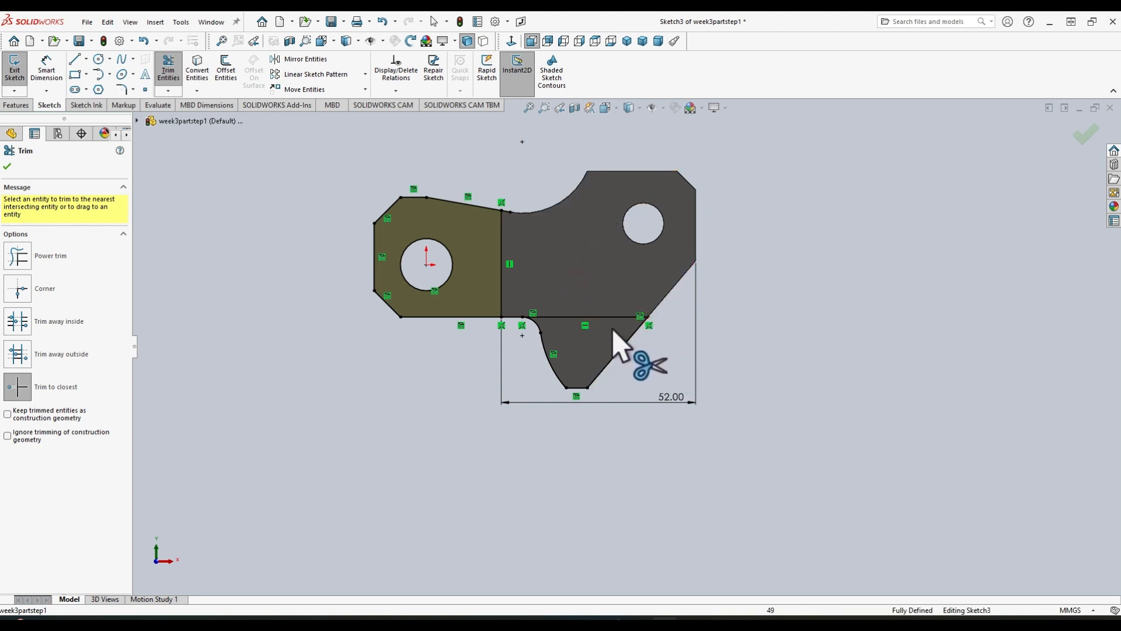
left_click(8, 167)
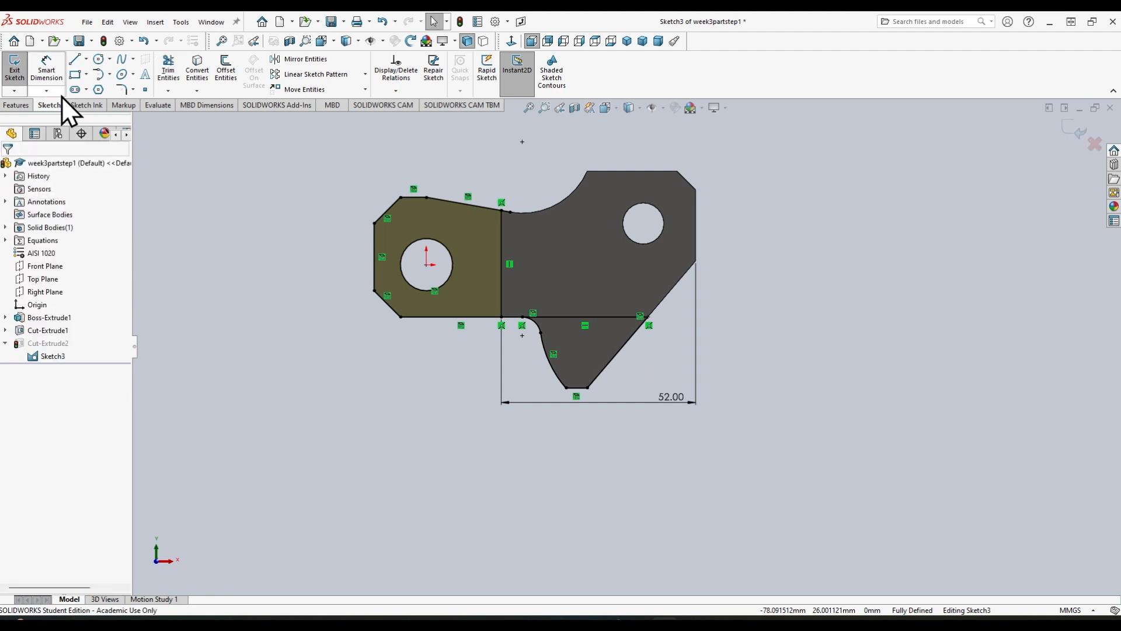
Step: Exit the sketch and reuse it for a Blind extruded cut 19 mm deep through the lower leg region
left_click(19, 106)
left_click(50, 105)
left_click(15, 65)
left_click(52, 356)
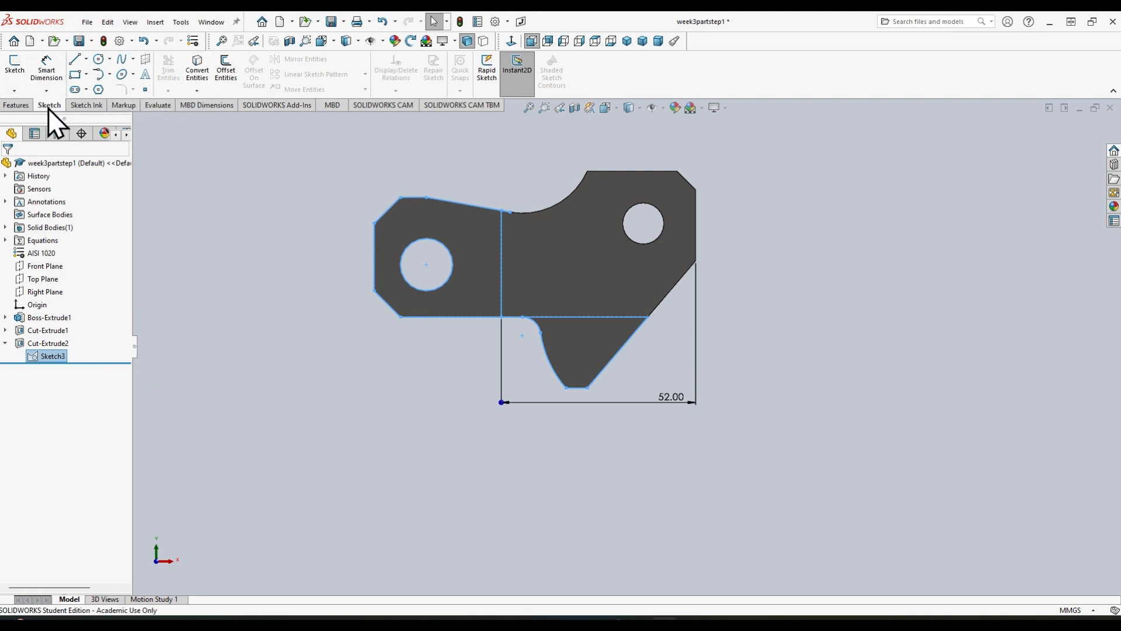
left_click(166, 70)
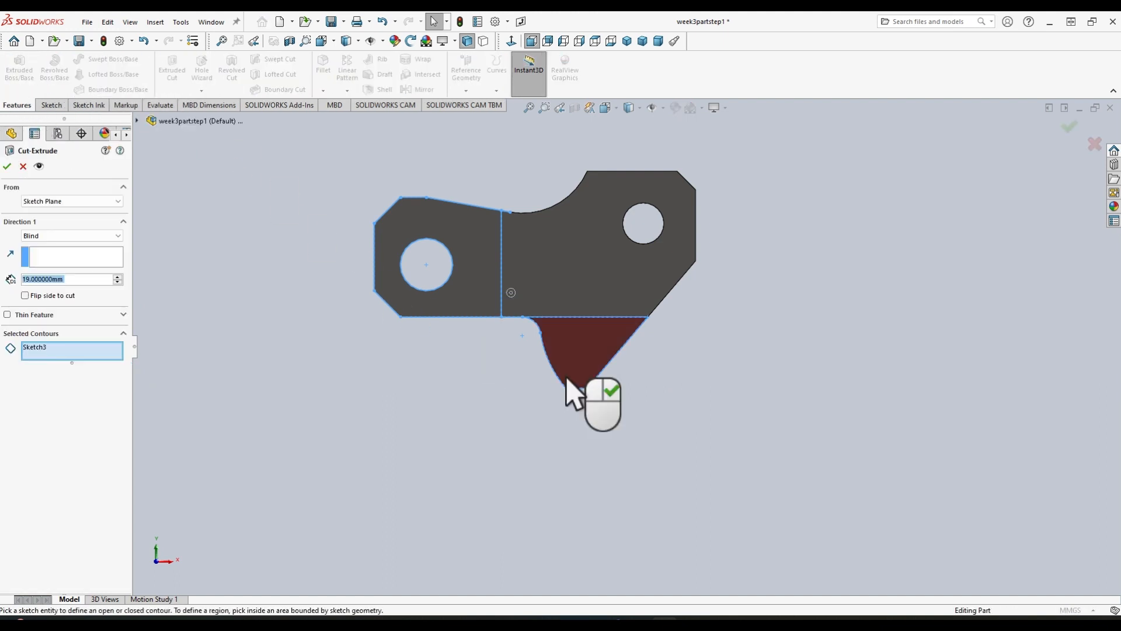
left_click(601, 370)
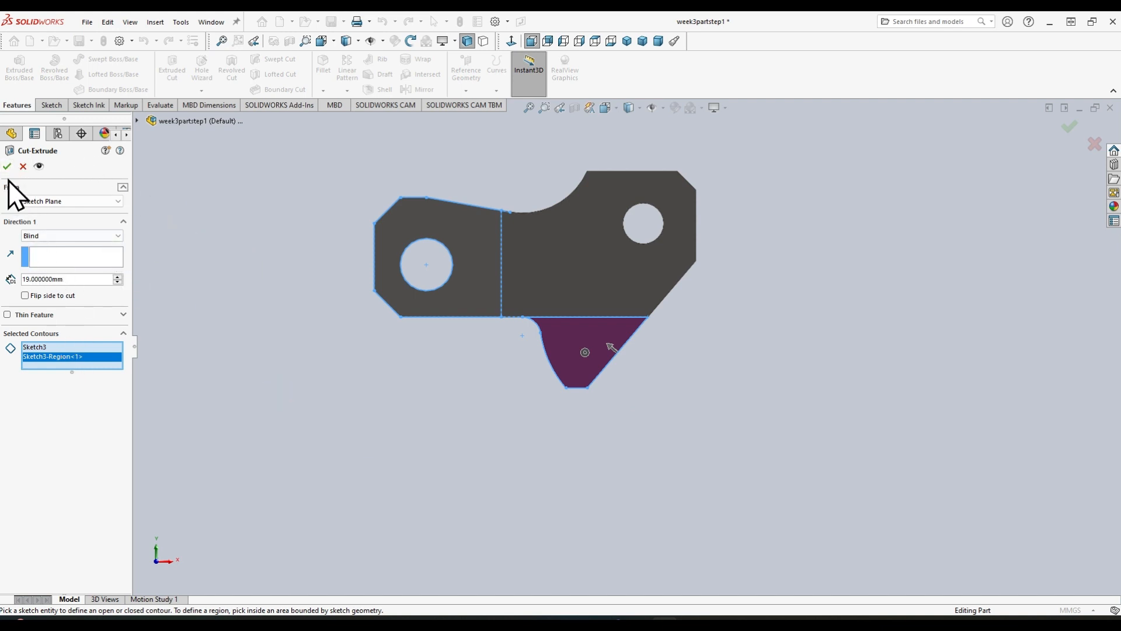
middle_click_drag(288, 288, 313, 305)
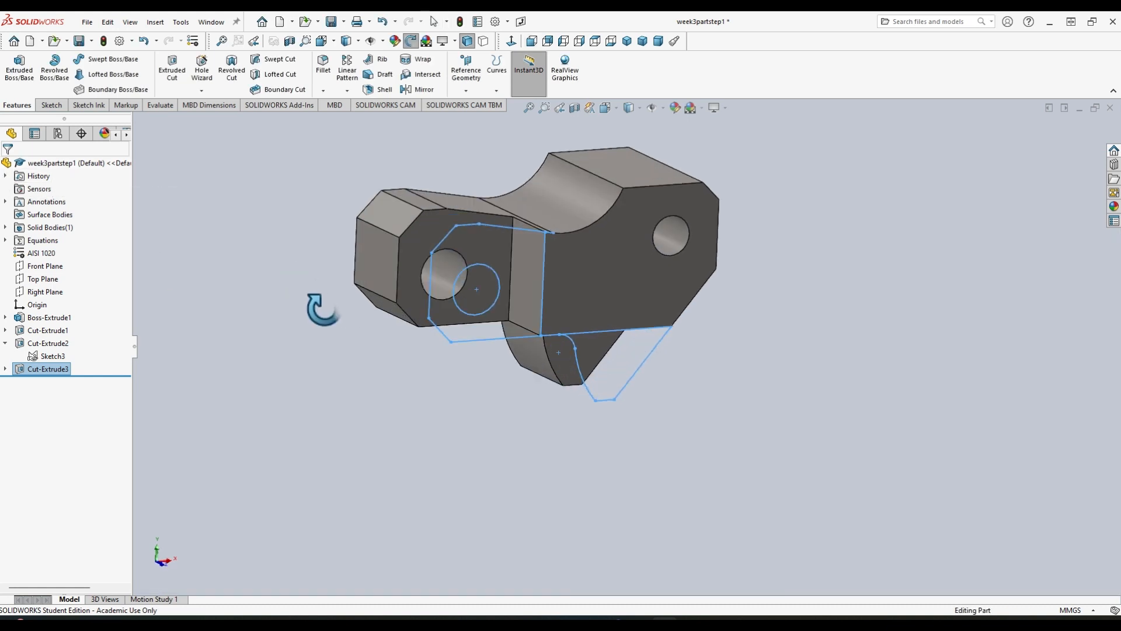
Step: Compare the two stepped cuts with the dimensioned side and top views in the exam PDF
middle_click_drag(752, 444, 814, 438)
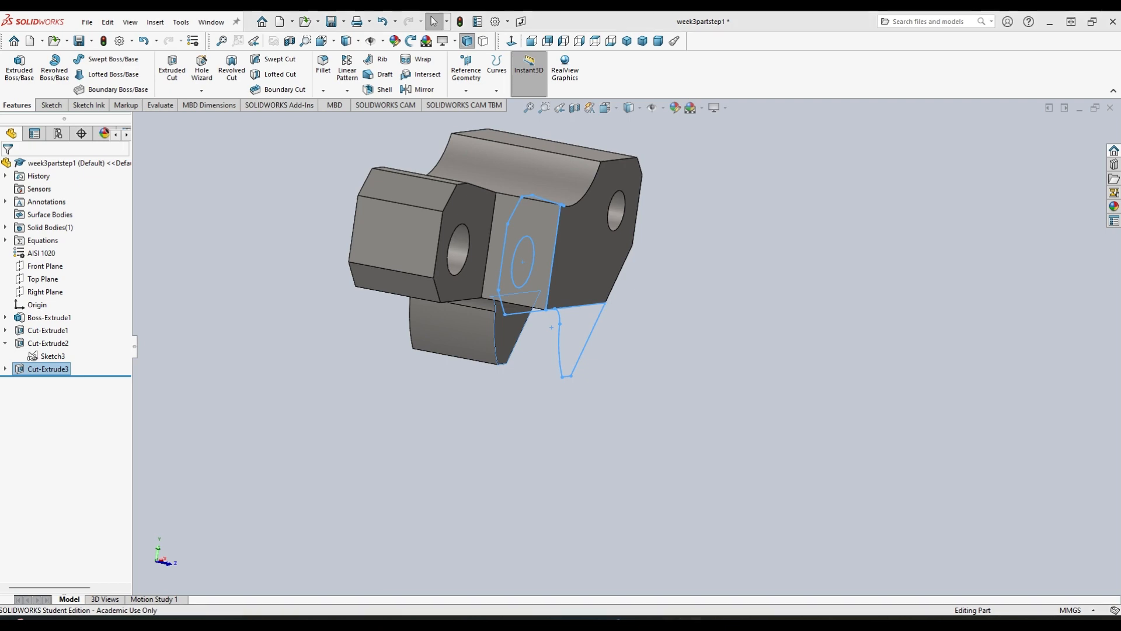
left_click_drag(0, 149, 589, 88)
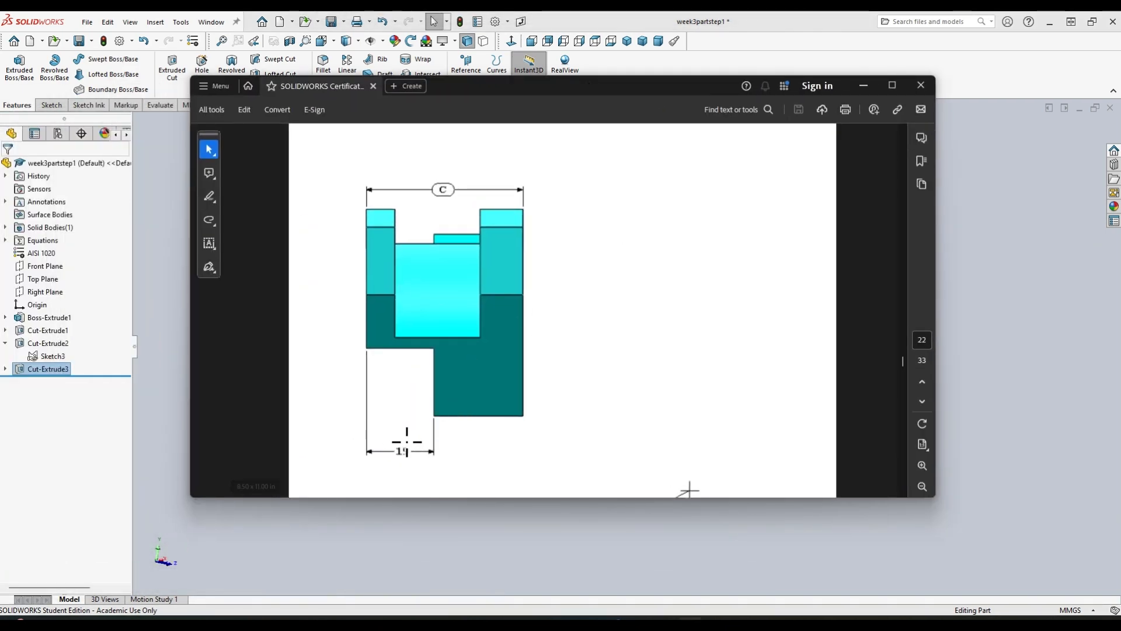
scroll(519, 378, "down", 2)
scroll(581, 421, "up", 10)
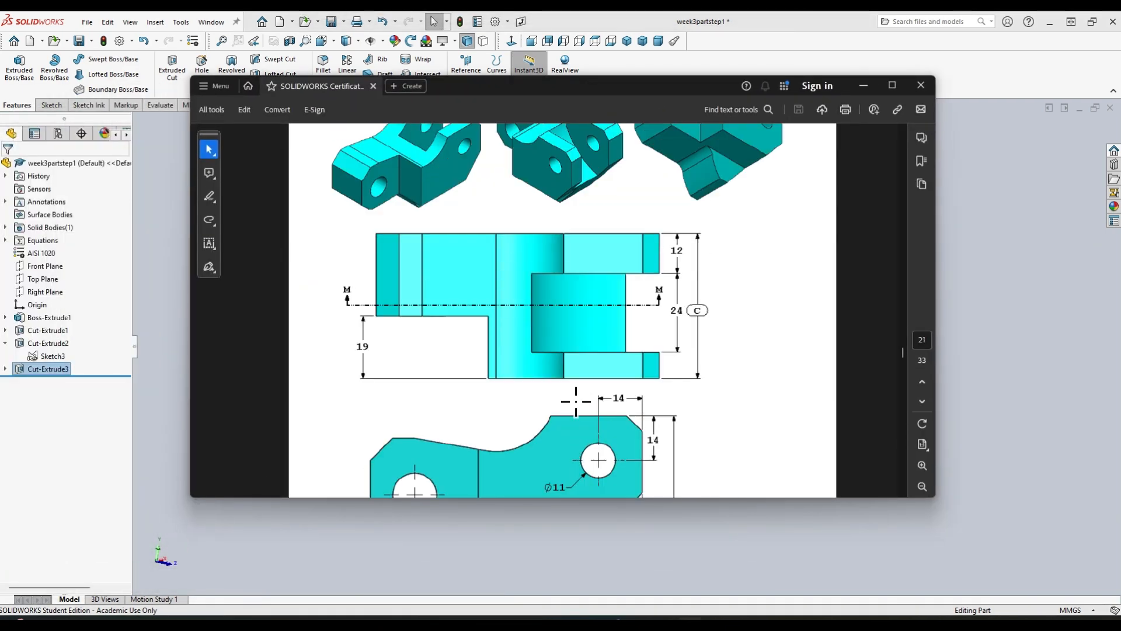
scroll(576, 401, "down", 2)
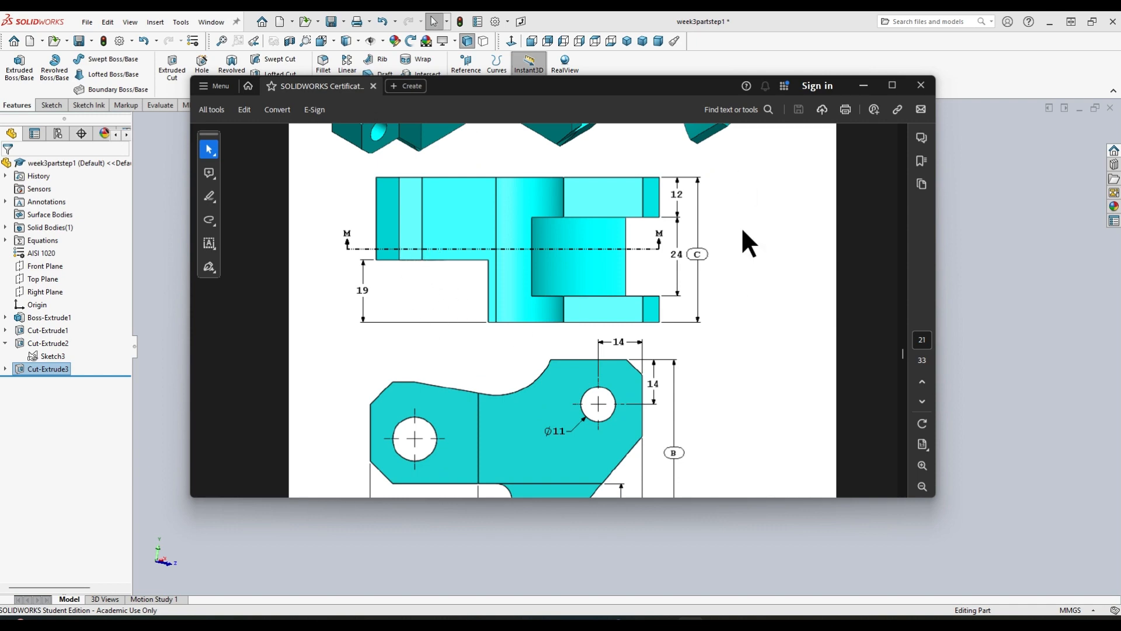
left_click_drag(655, 92, 0, 93)
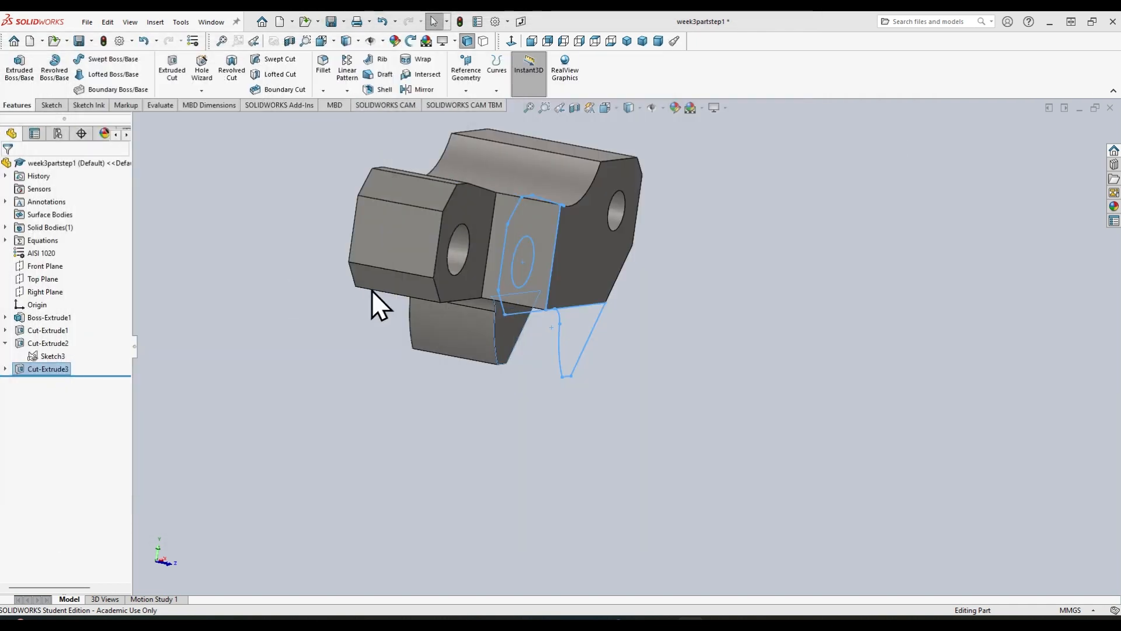
Step: Examine the stepped arm and lower leg of the block from the front and from several angles
middle_click_drag(787, 256, 710, 292)
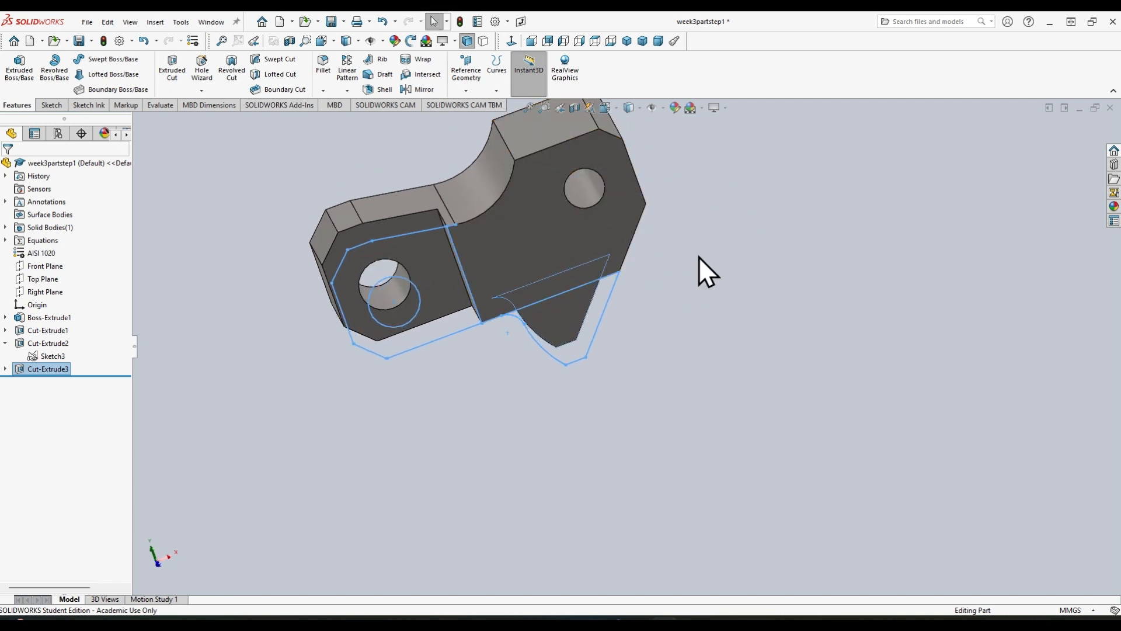
scroll(643, 313, "up", 4)
scroll(678, 277, "down", 2)
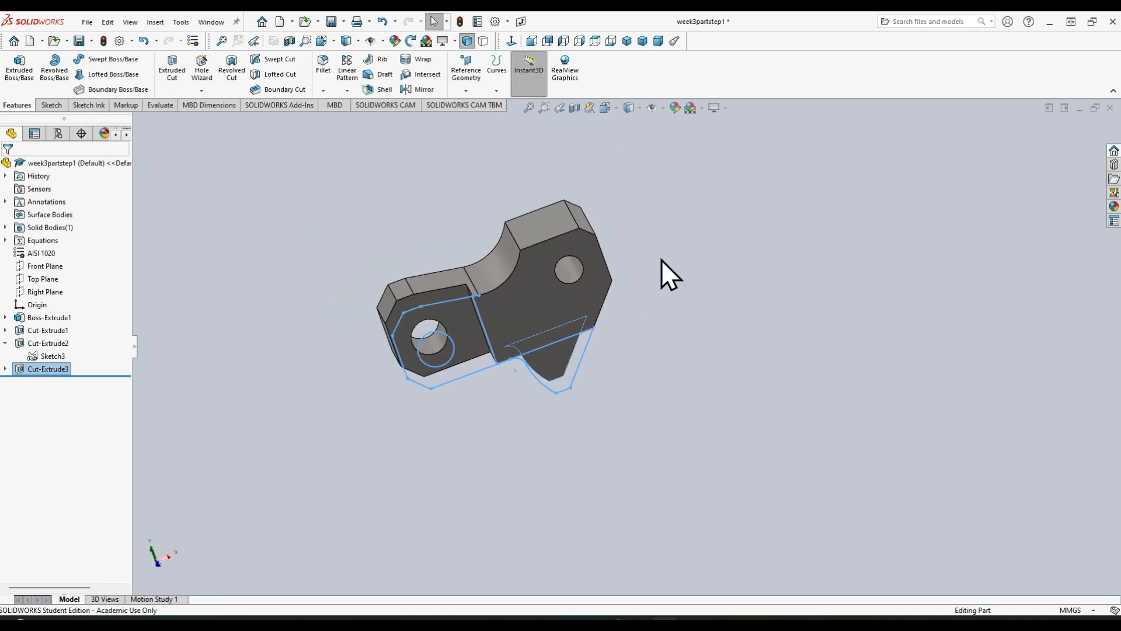
left_click(616, 108)
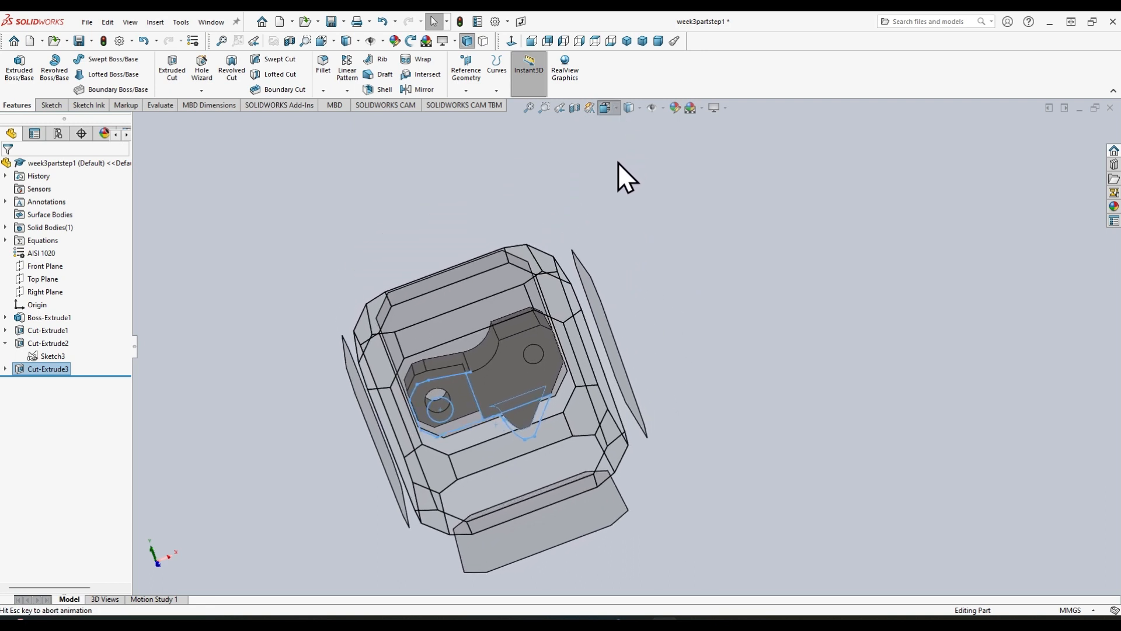
left_click(624, 160)
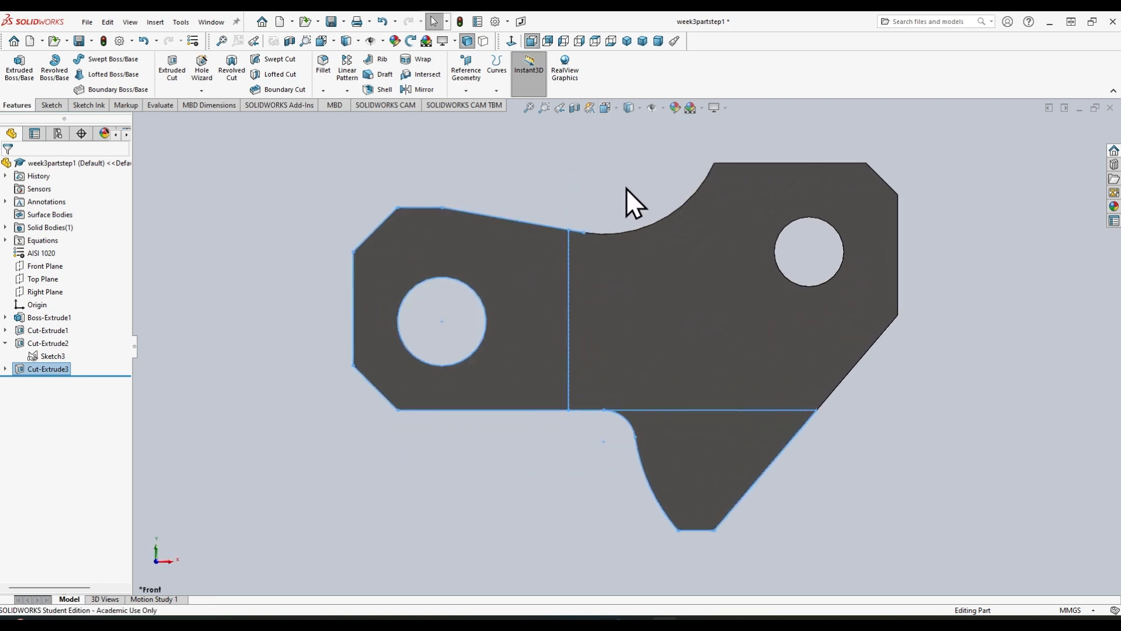
middle_click_drag(416, 251, 502, 304)
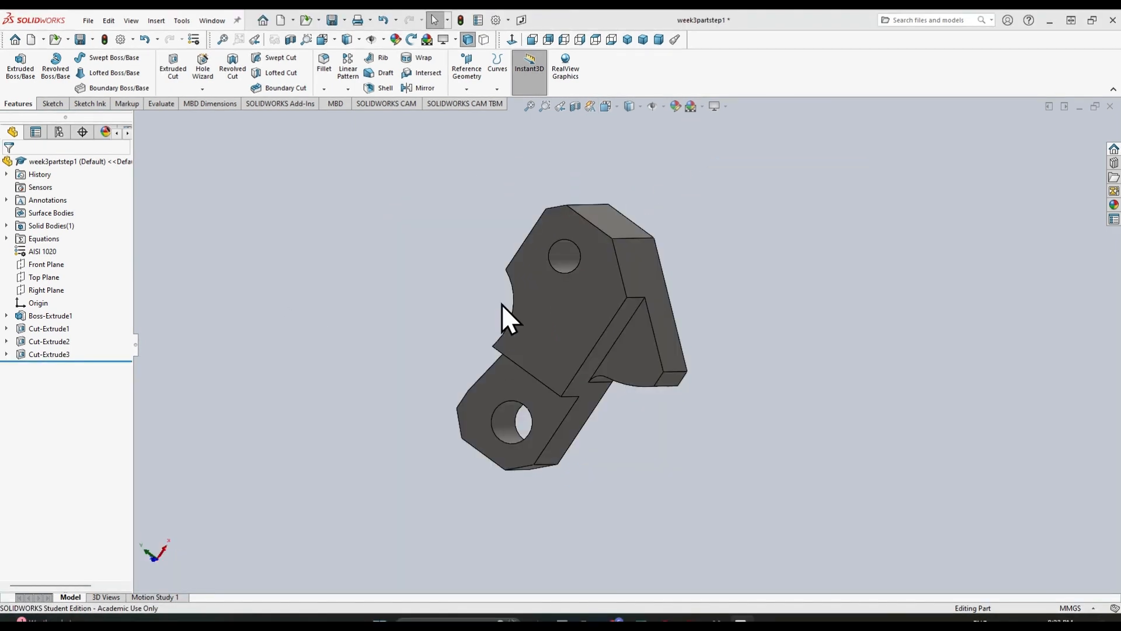
middle_click_drag(447, 243, 462, 235)
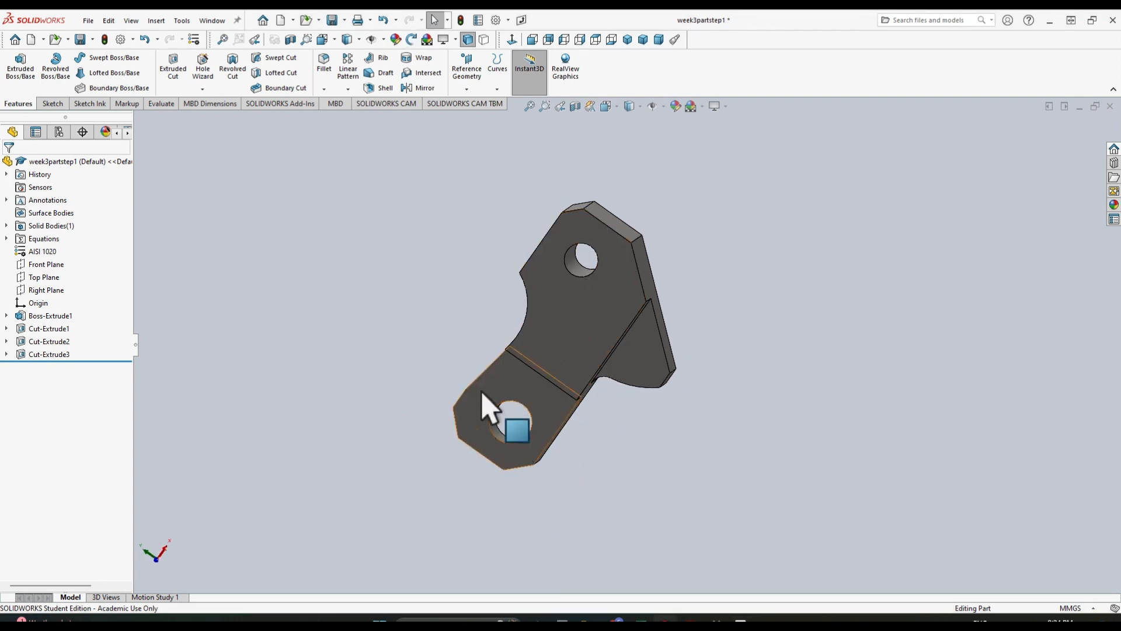
middle_click_drag(508, 381, 446, 295)
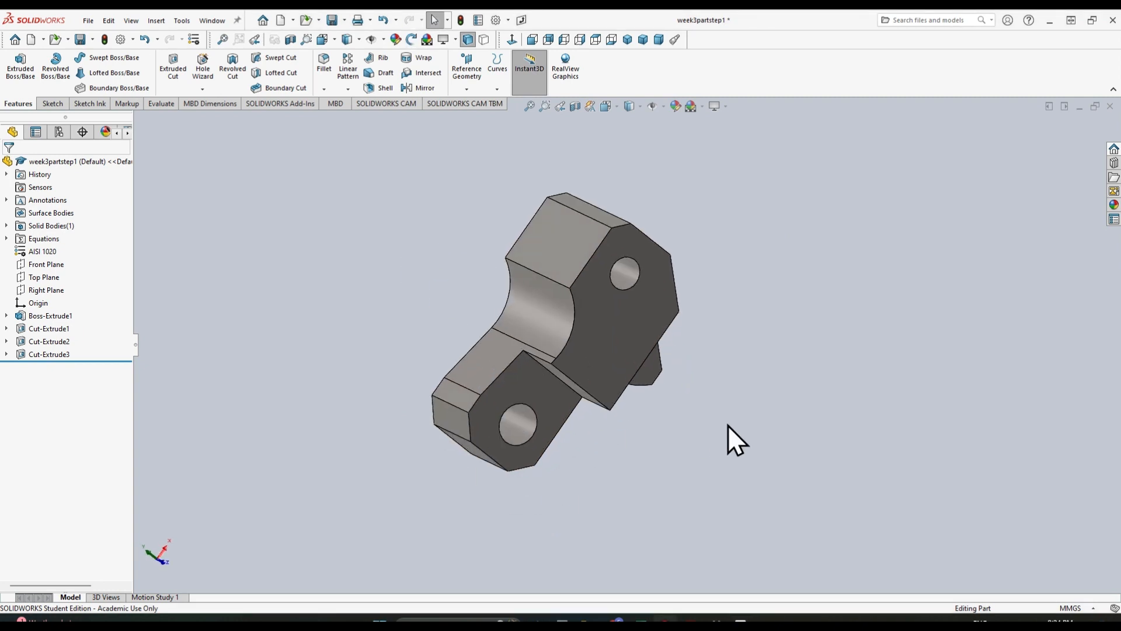
middle_click_drag(734, 440, 671, 400)
middle_click_drag(546, 283, 536, 221)
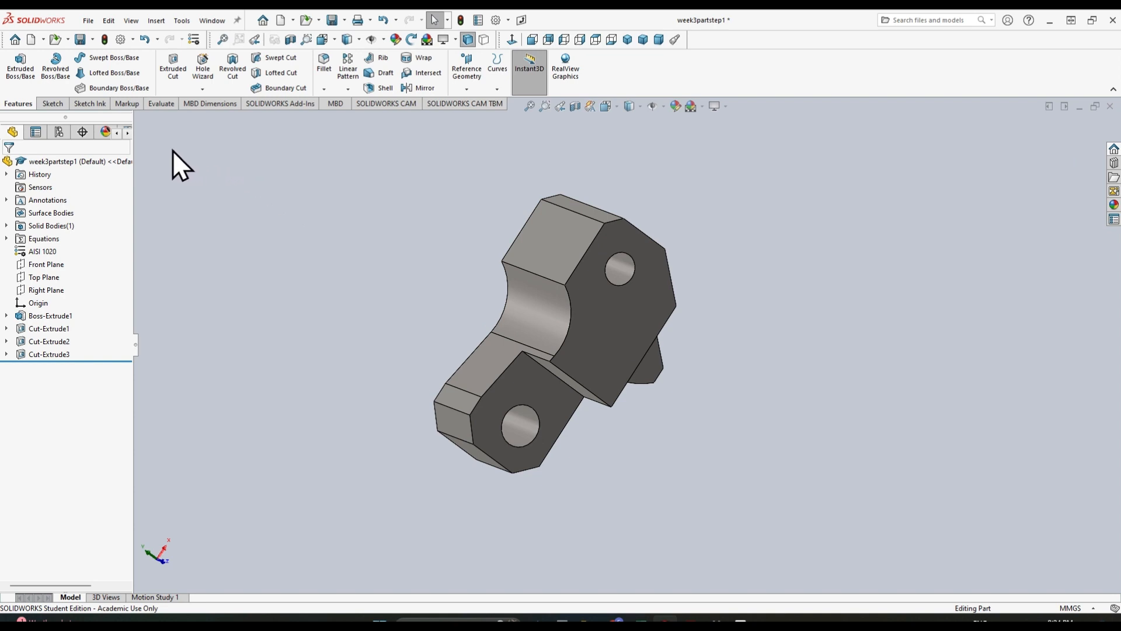
left_click(32, 265)
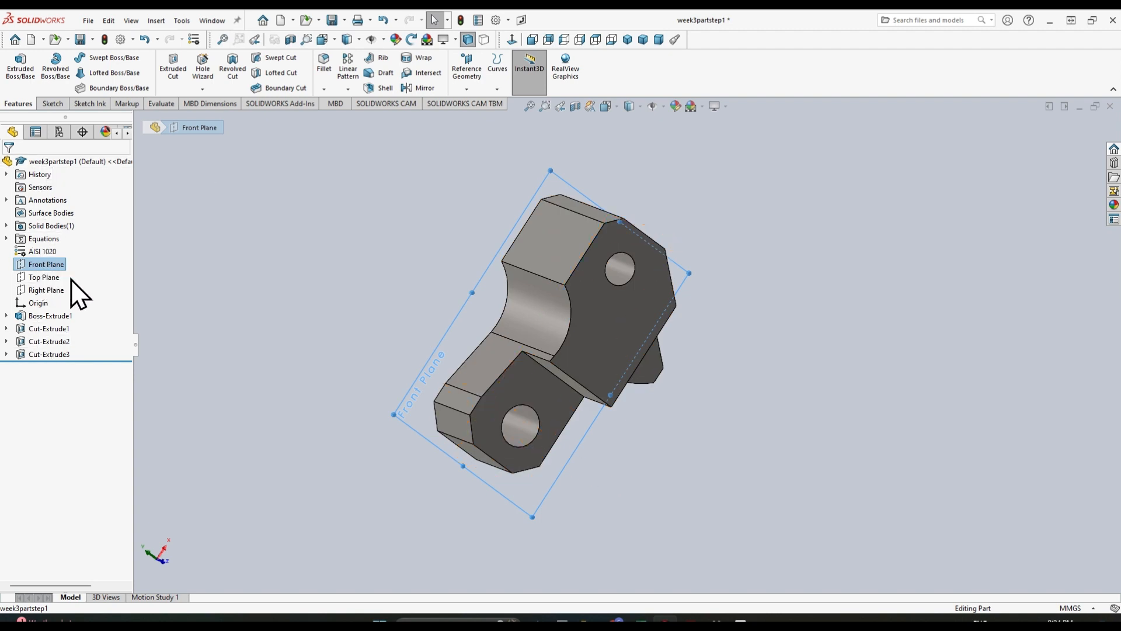
scroll(70, 292, "right", 3)
scroll(69, 295, "left", 3)
scroll(72, 293, "right", 3)
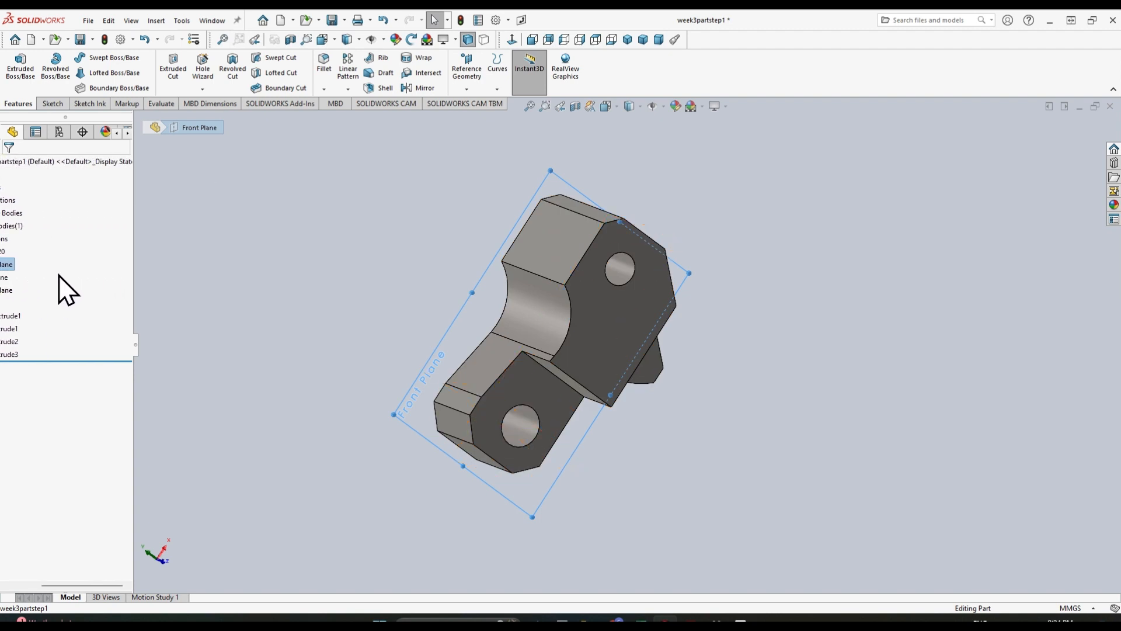
scroll(59, 276, "left", 3)
scroll(68, 284, "right", 3)
scroll(68, 287, "left", 3)
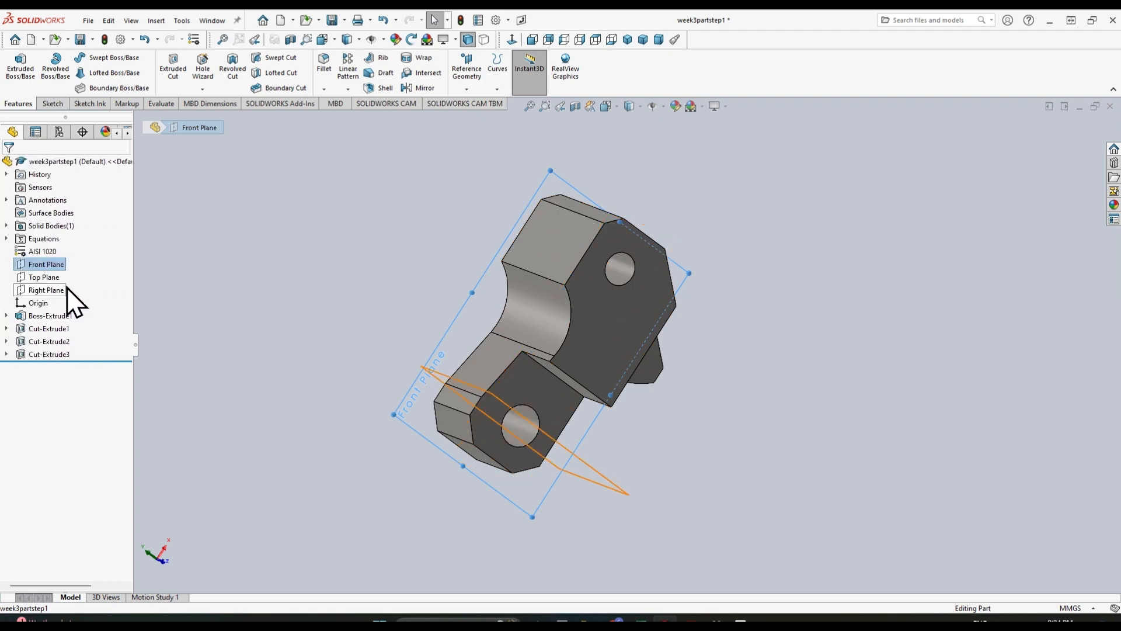
scroll(68, 283, "right", 3)
scroll(67, 282, "left", 3)
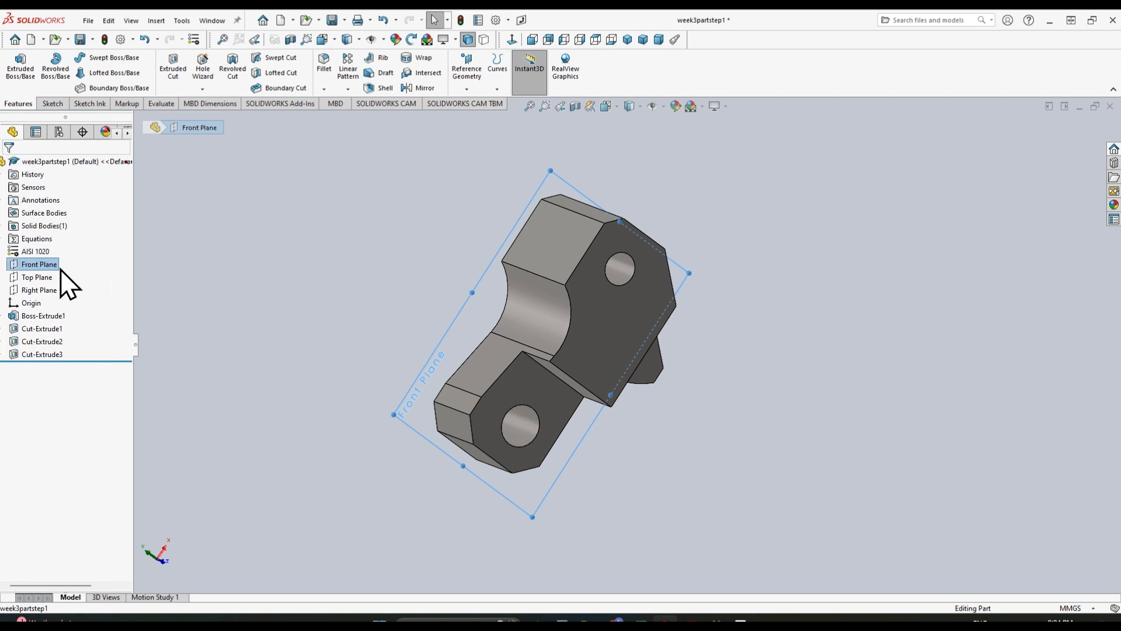
scroll(67, 281, "right", 3)
scroll(64, 276, "left", 3)
scroll(64, 277, "right", 3)
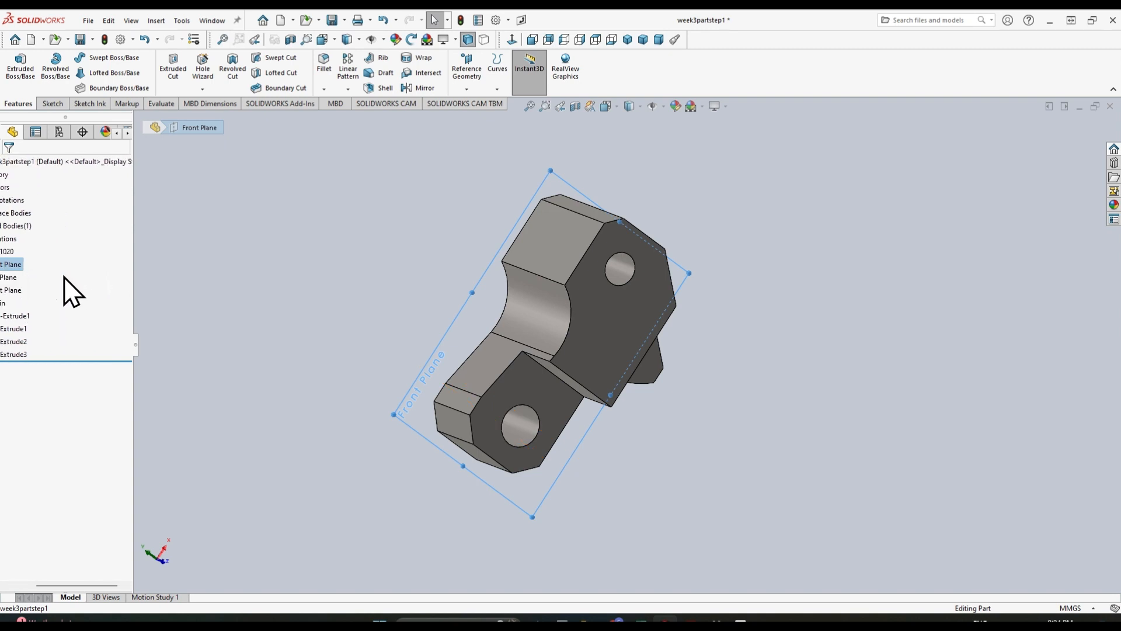
scroll(64, 276, "left", 3)
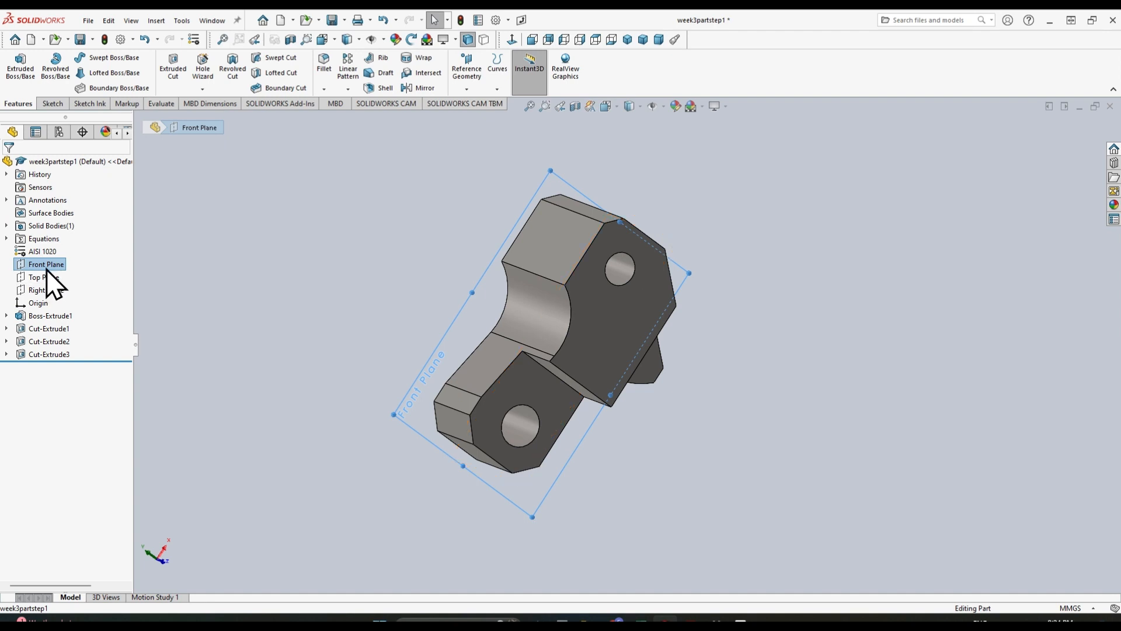
left_click(47, 277)
left_click(47, 290)
left_click(36, 264)
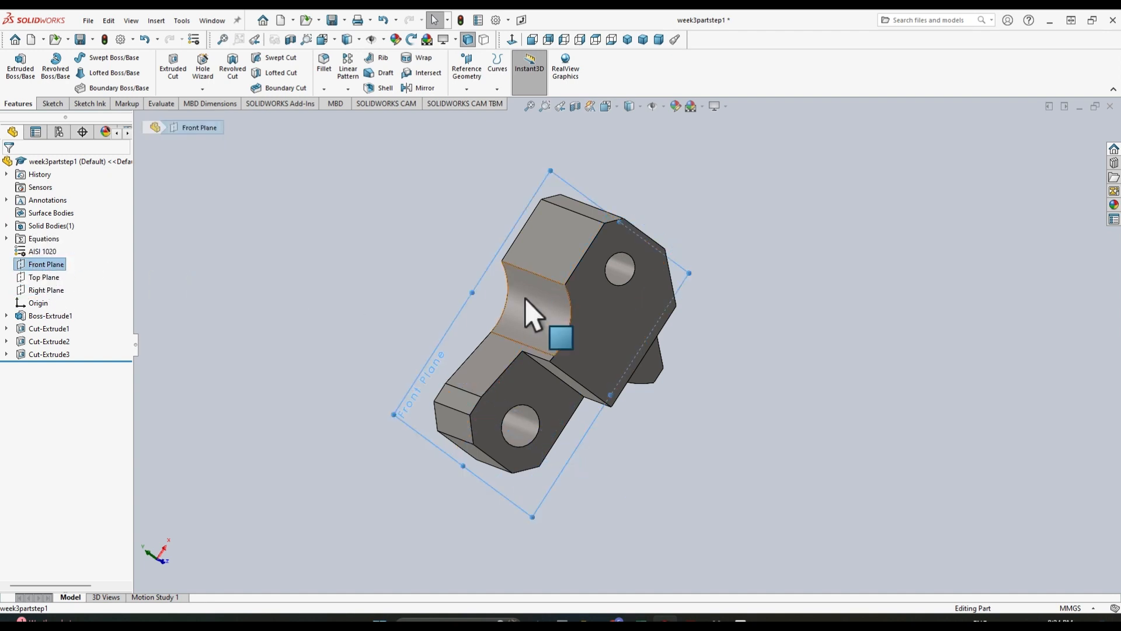
Step: Examine the block's stepped arm, underside and main front face relative to the Front Plane from the front and from several angles
middle_click_drag(803, 369, 780, 360)
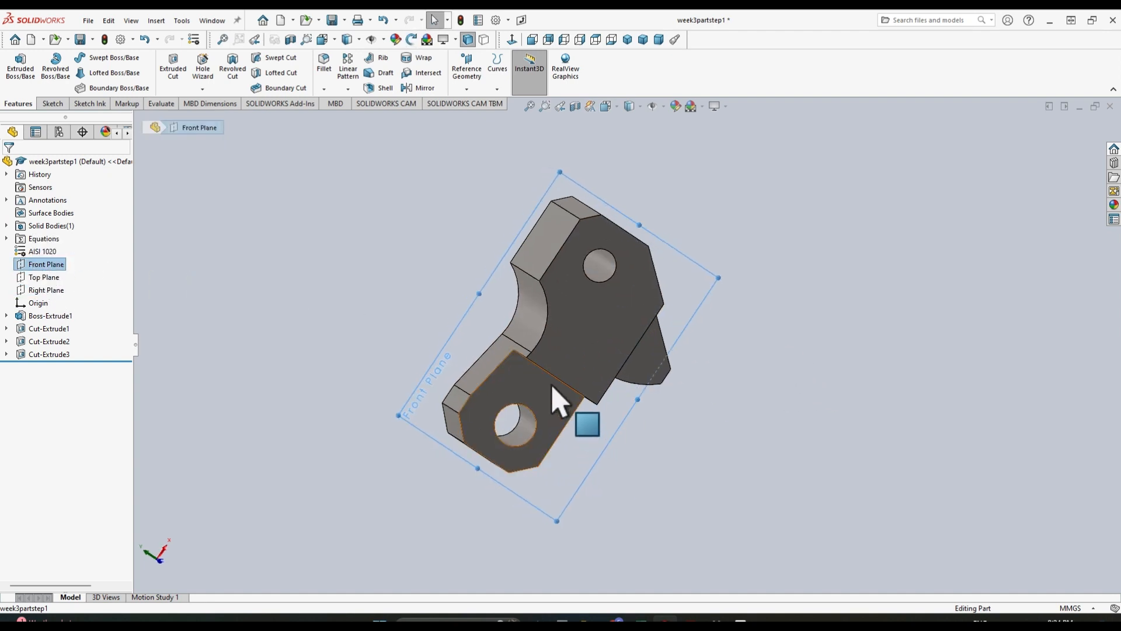
middle_click_drag(830, 388, 789, 374)
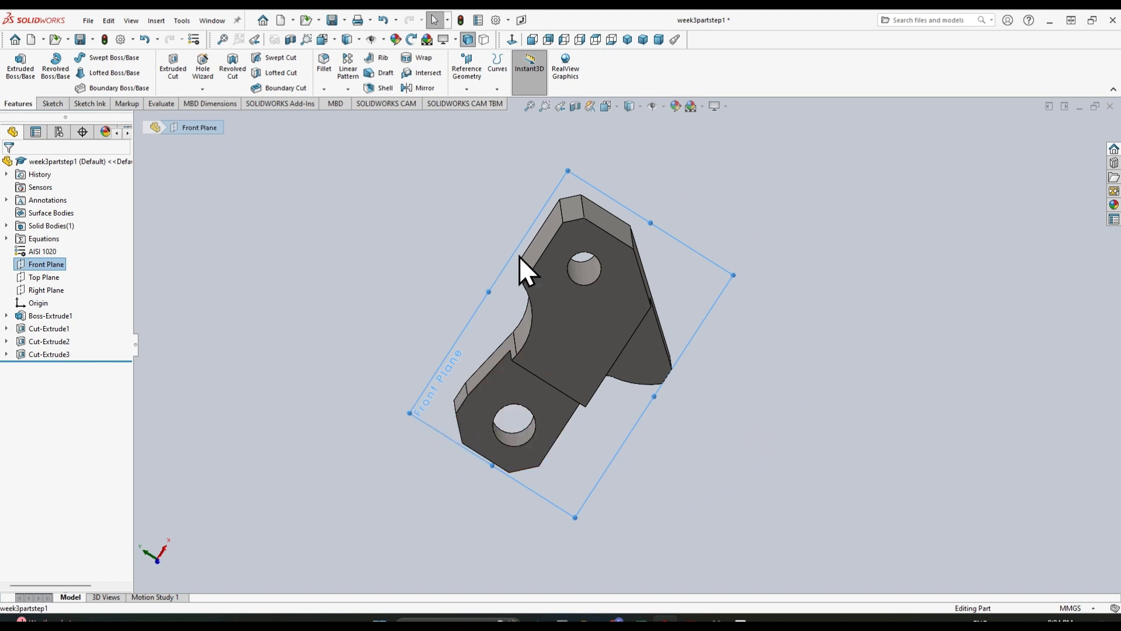
middle_click_drag(671, 380, 576, 175)
middle_click_drag(756, 388, 591, 596)
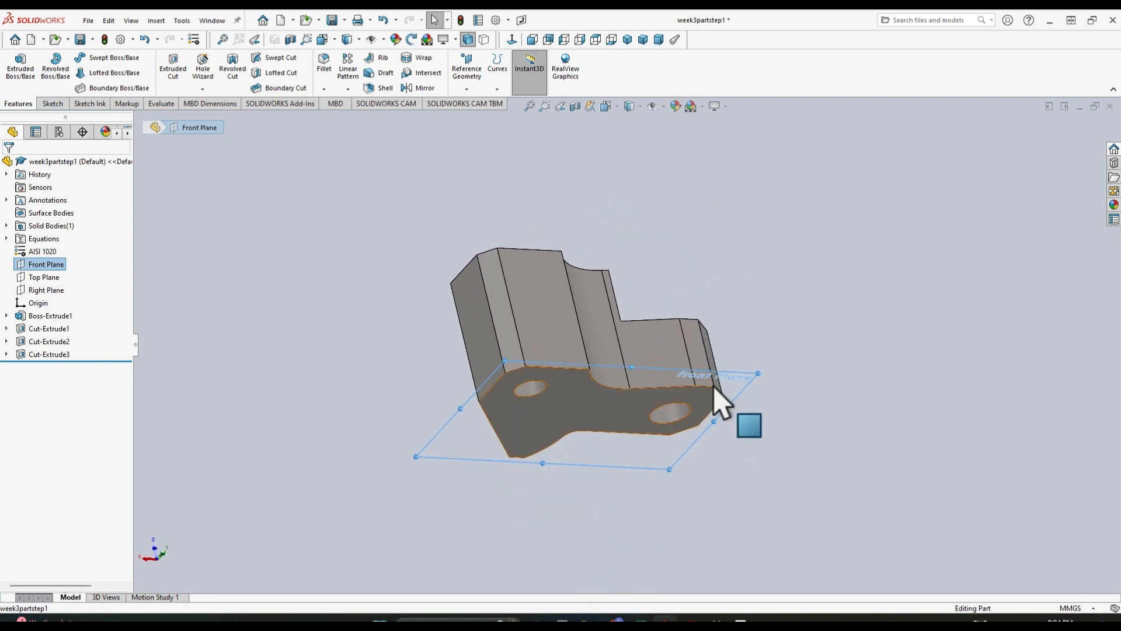
middle_click_drag(721, 400, 777, 287)
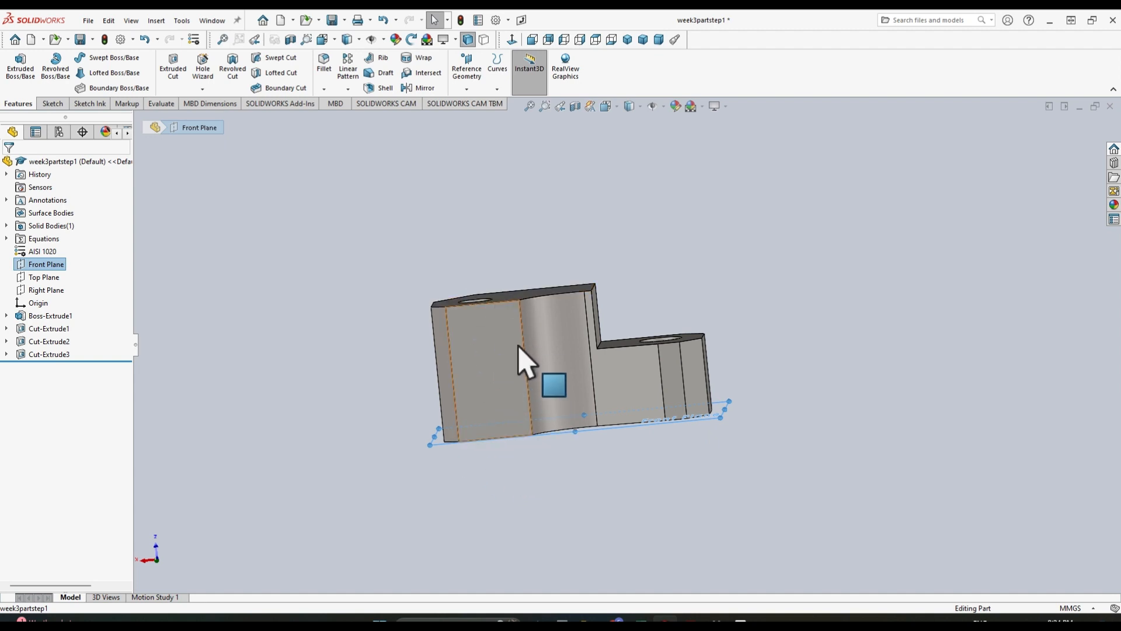
middle_click_drag(448, 181, 462, 365)
left_click(618, 107)
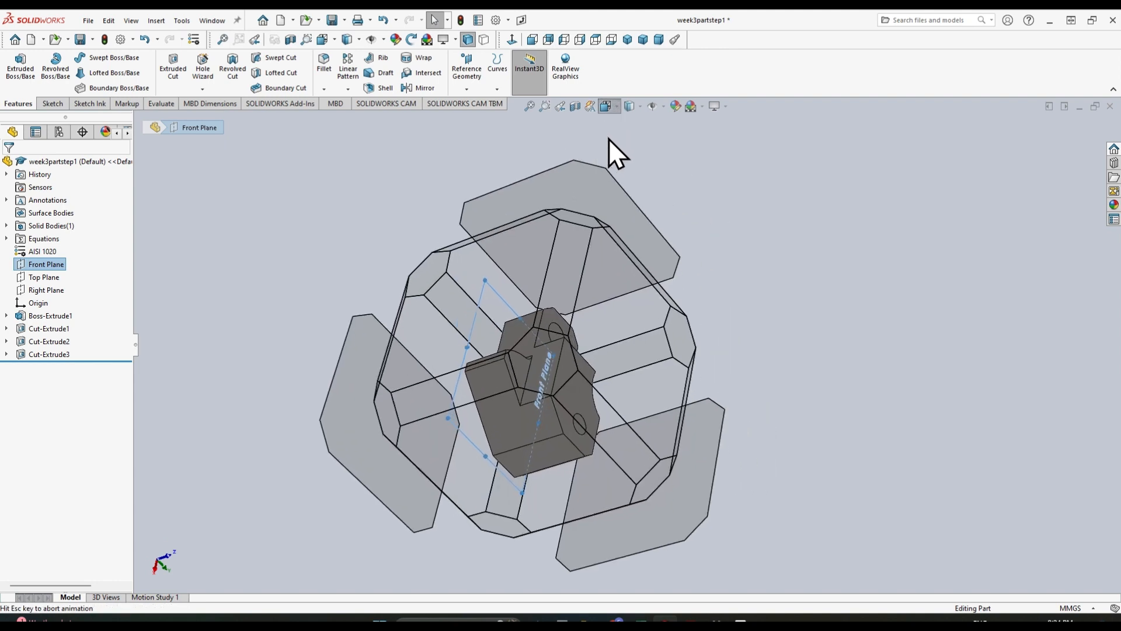
left_click(622, 159)
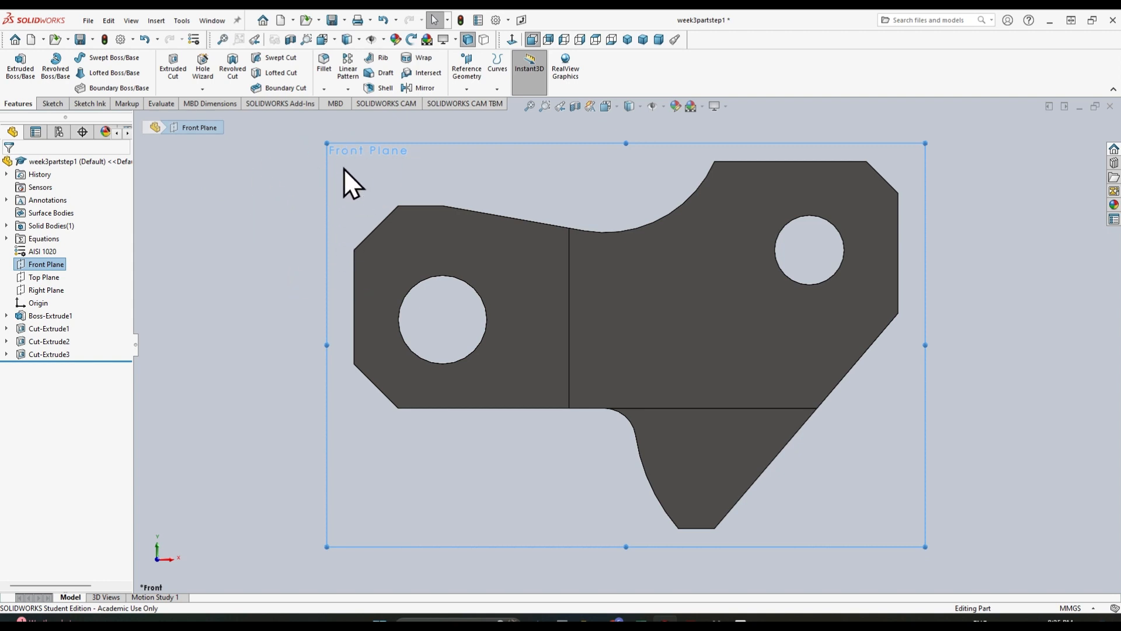
left_click(664, 292)
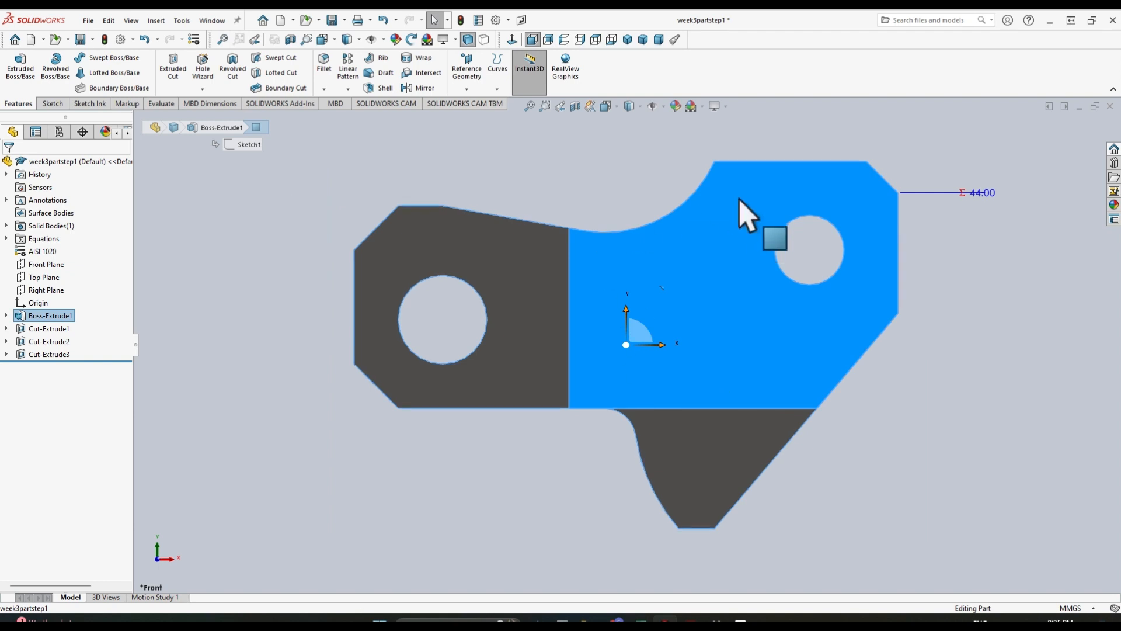
middle_click_drag(746, 216, 824, 397)
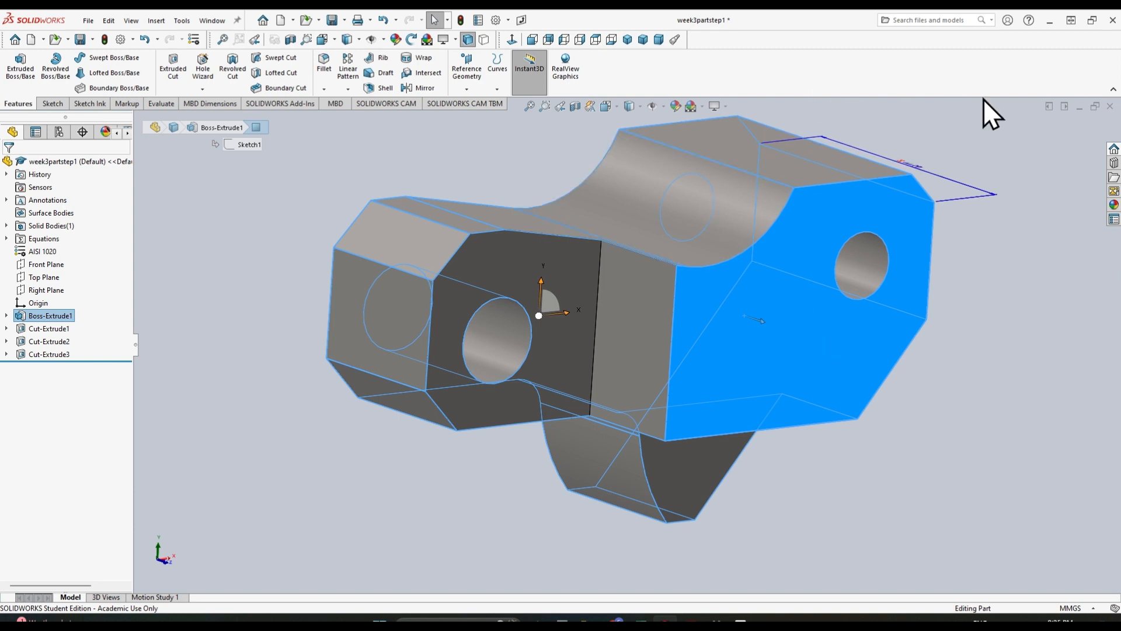
middle_click_drag(1058, 387, 997, 368)
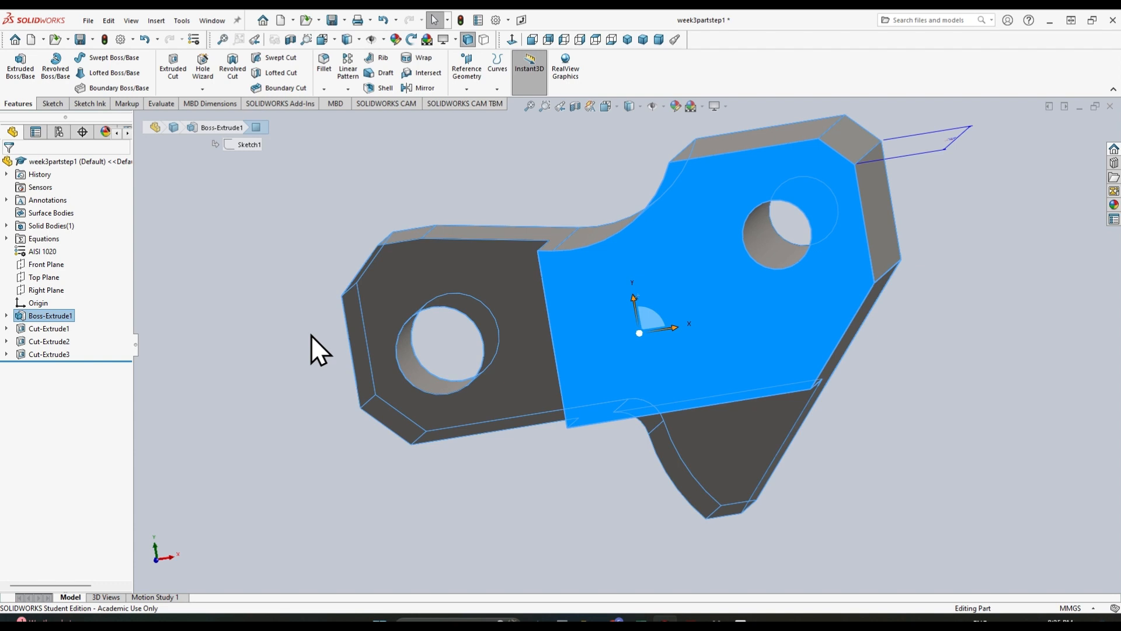
middle_click_drag(409, 187, 439, 199)
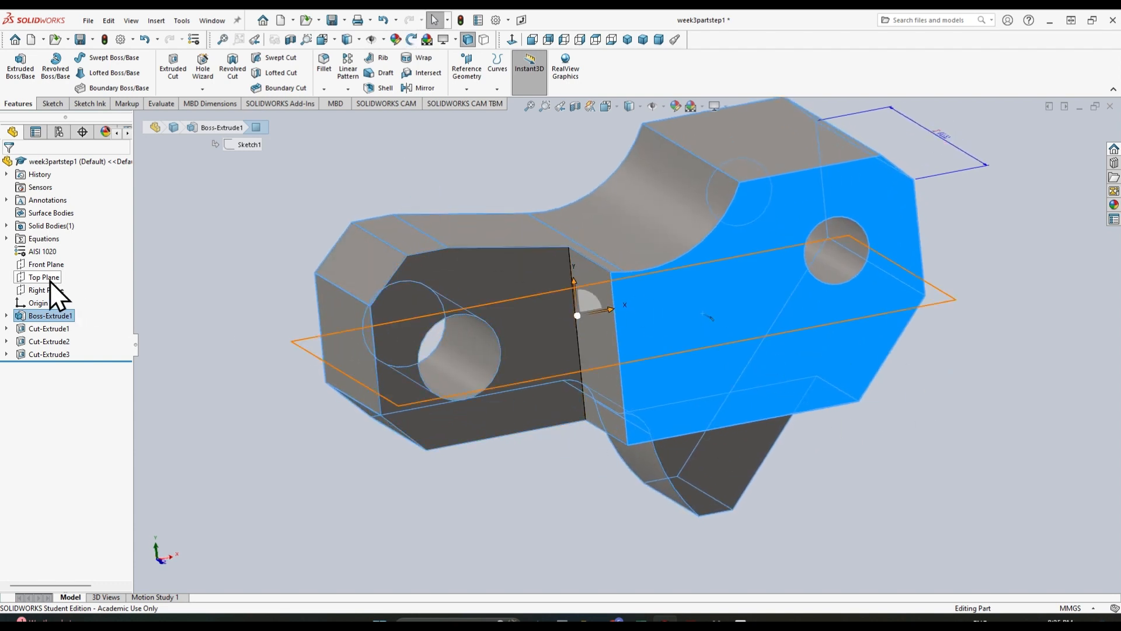
Step: Start a sketch on the Front Plane and draw a circle of about 43 mm radius centred above the main body's upper outer corner
left_click(44, 267)
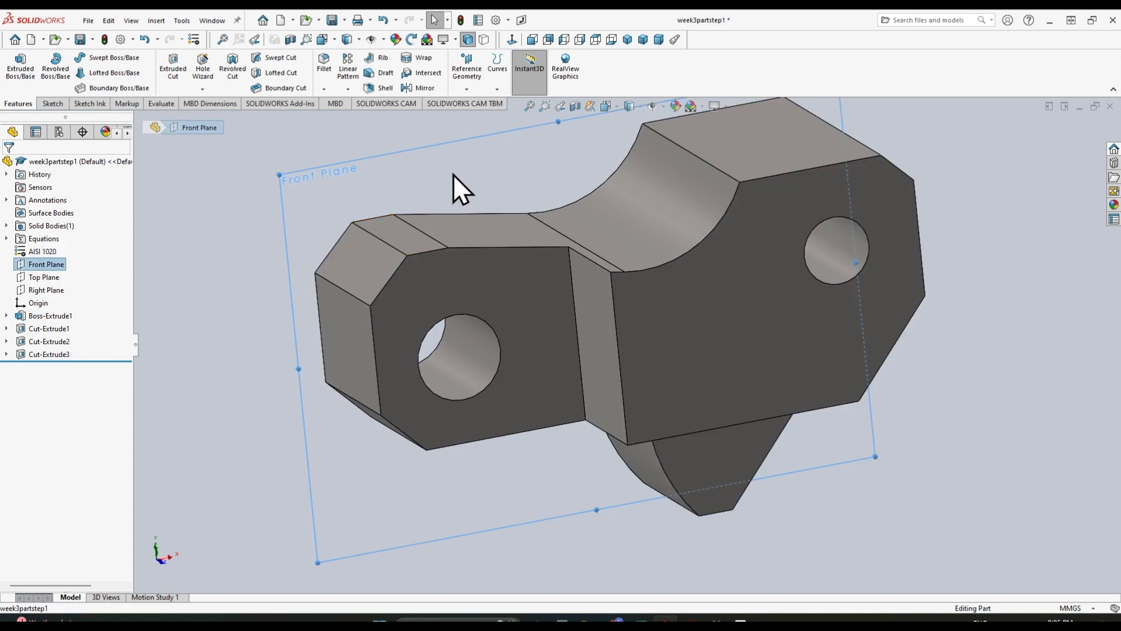
middle_click_drag(456, 182, 441, 238)
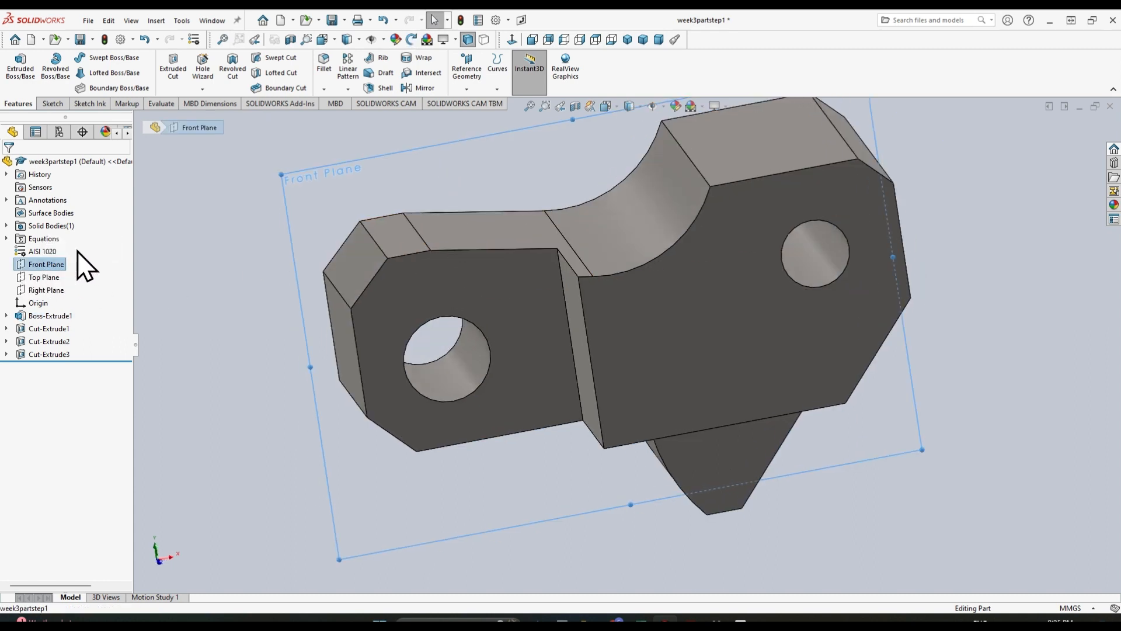
left_click(51, 104)
left_click(15, 66)
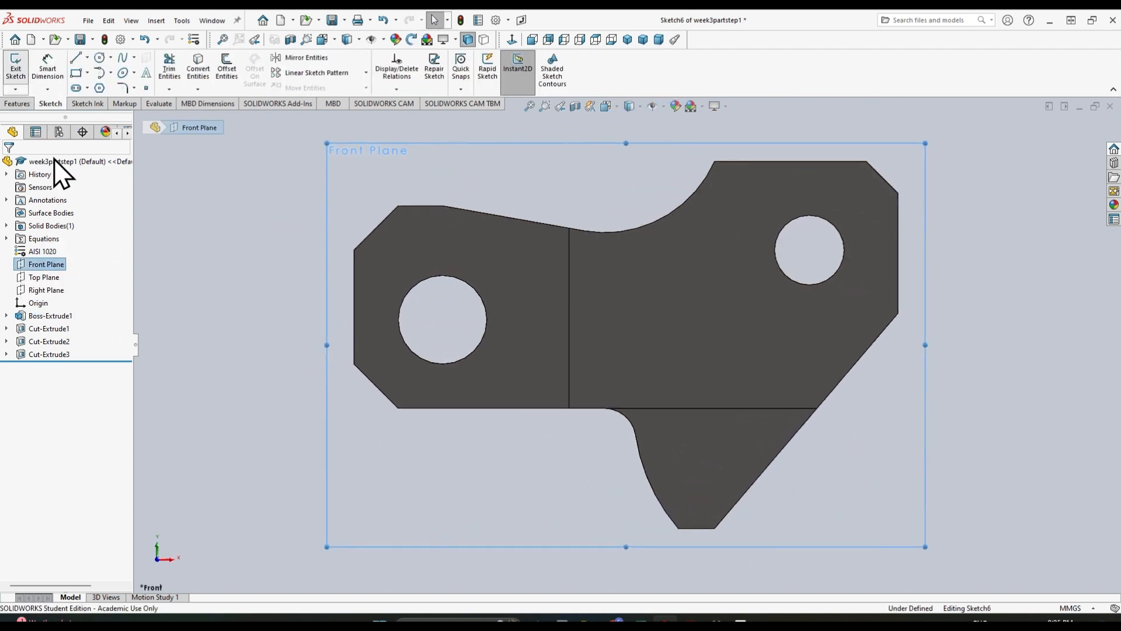
left_click(100, 59)
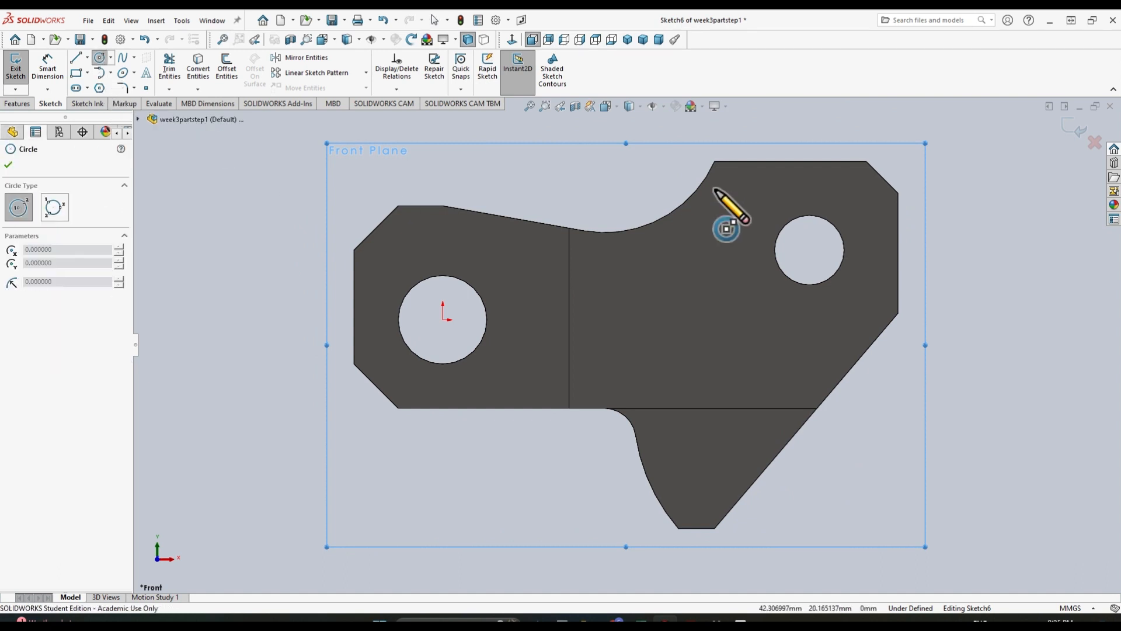
left_click(910, 129)
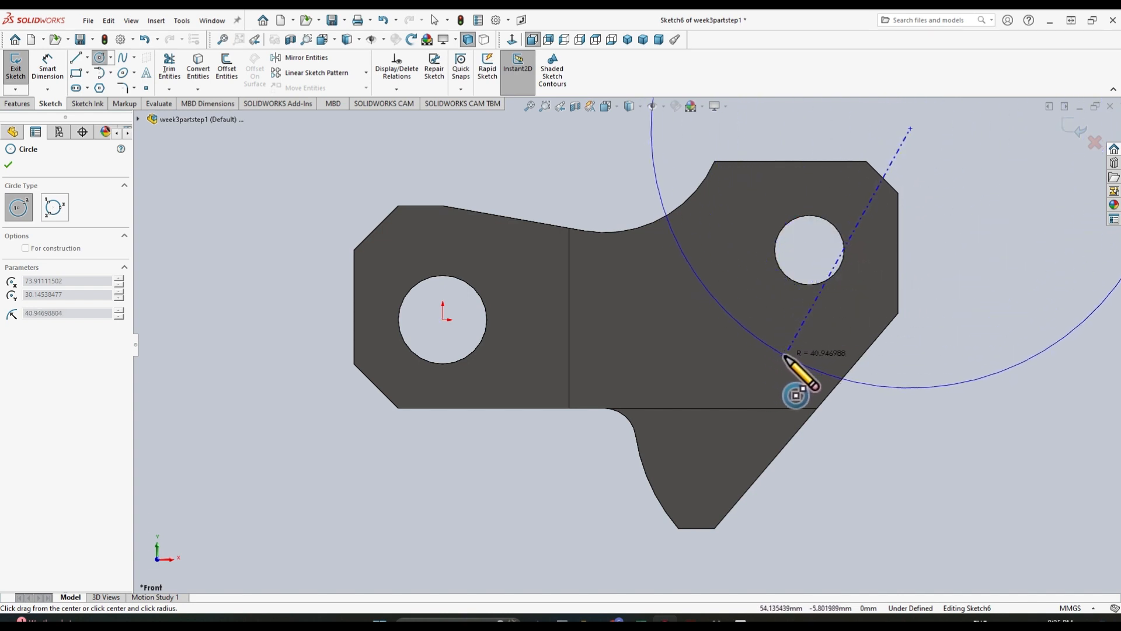
left_click(759, 355)
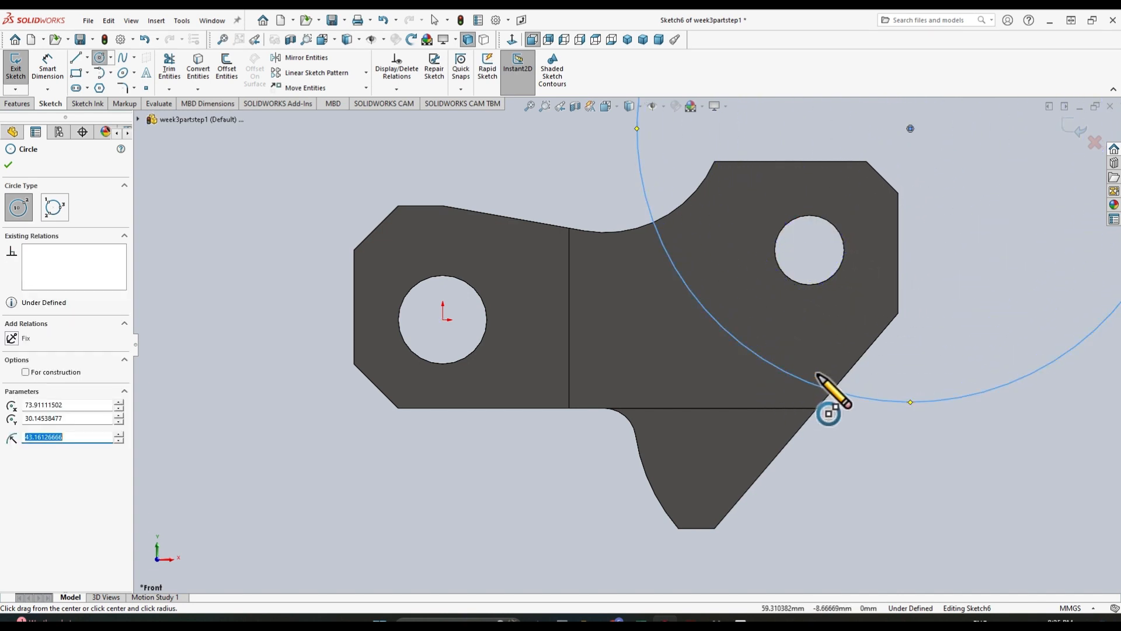
scroll(974, 350, "up", 2)
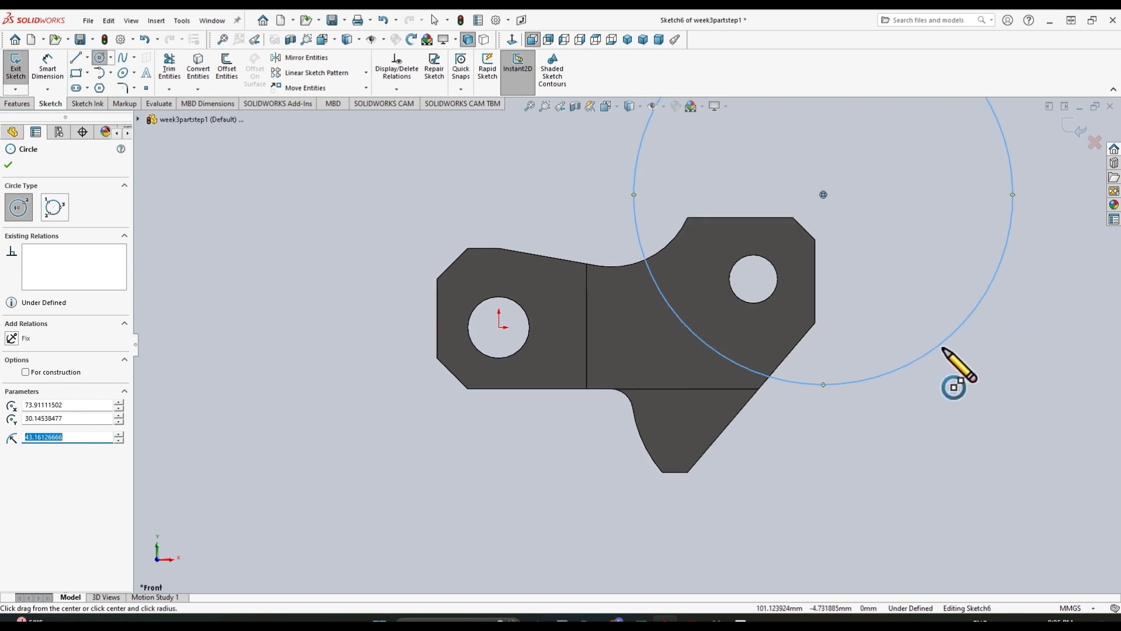
scroll(920, 354, "up", 1)
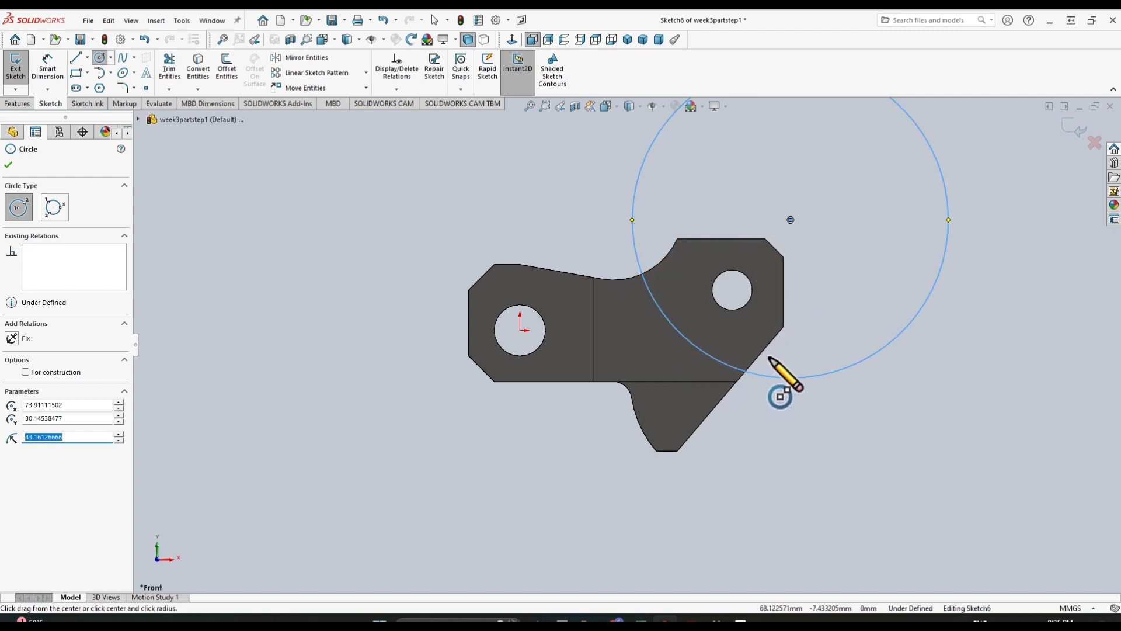
left_click(8, 165)
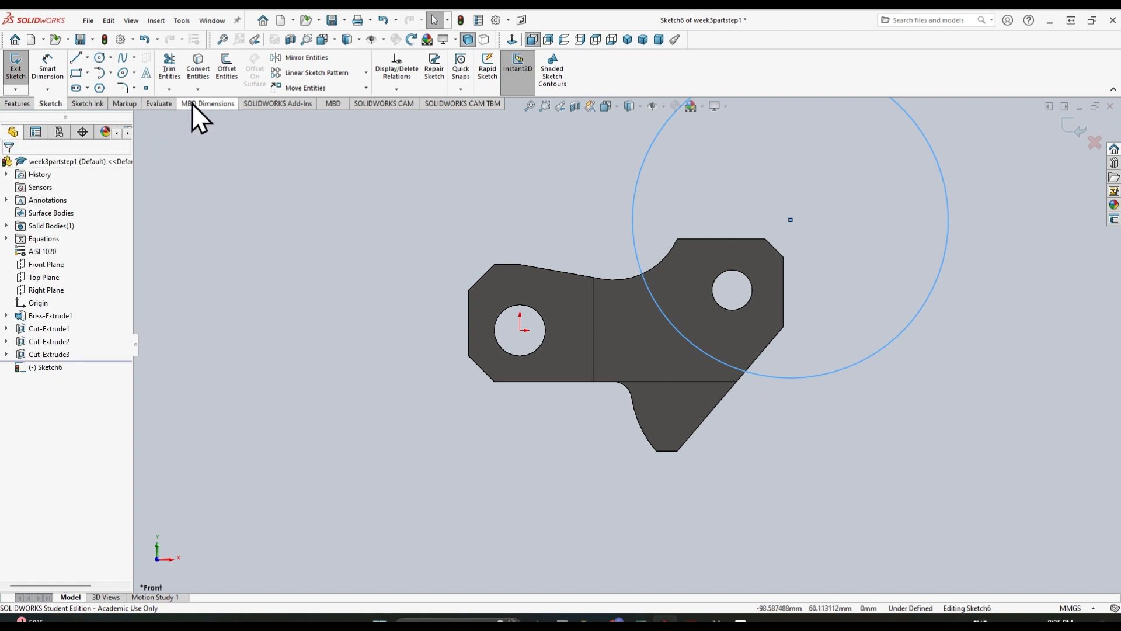
Step: Convert the outline of the main body's front face into sketch entities
left_click(698, 284)
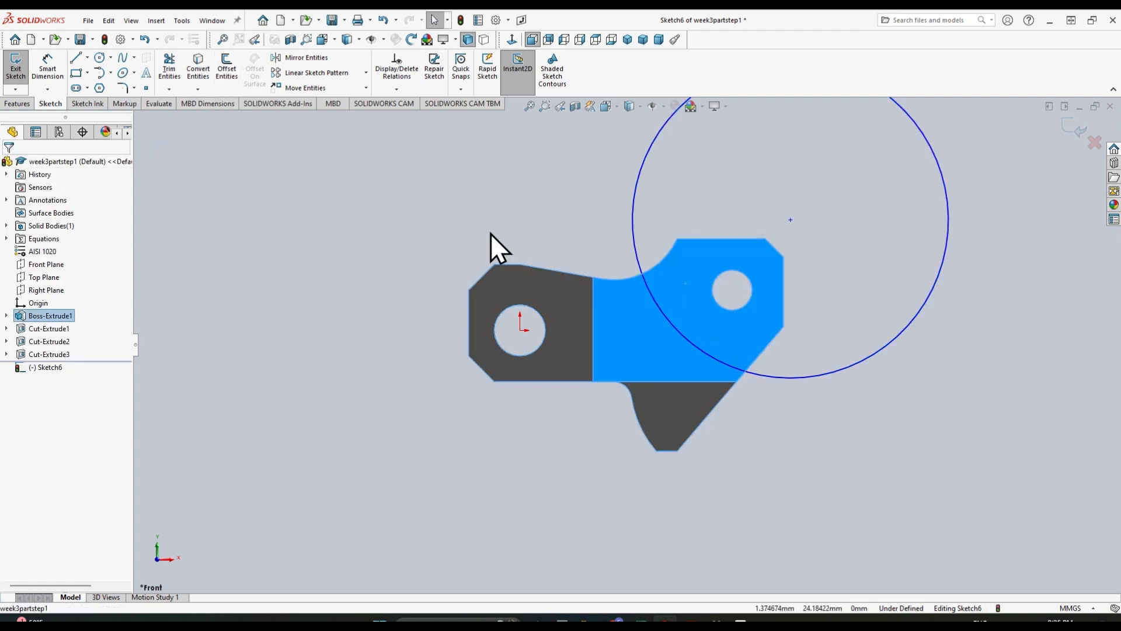
left_click(225, 68)
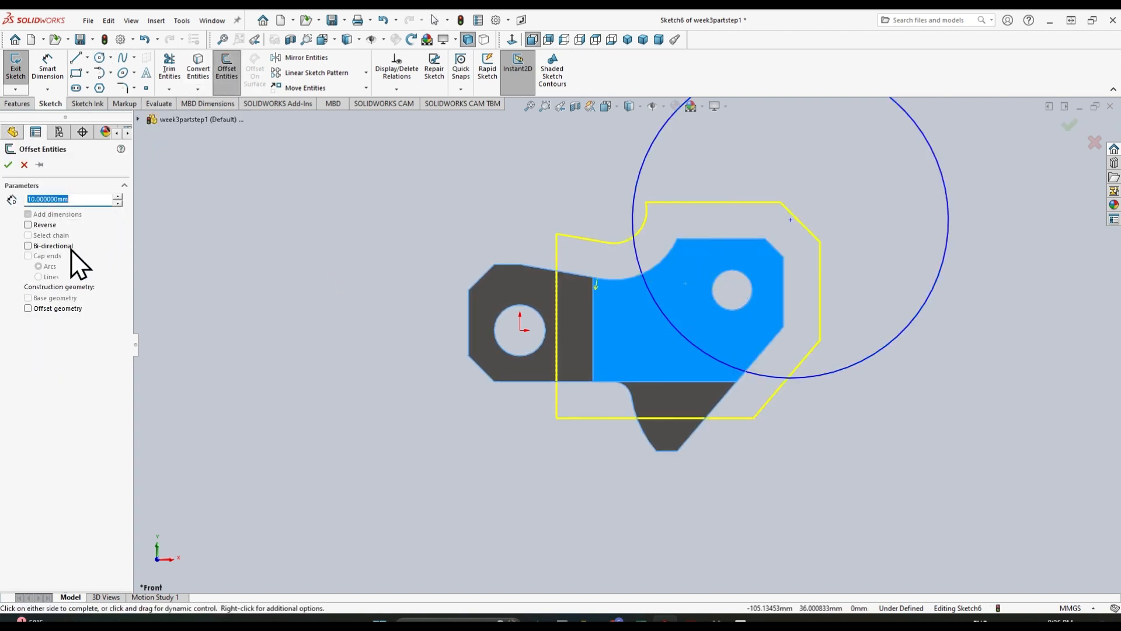
left_click(24, 164)
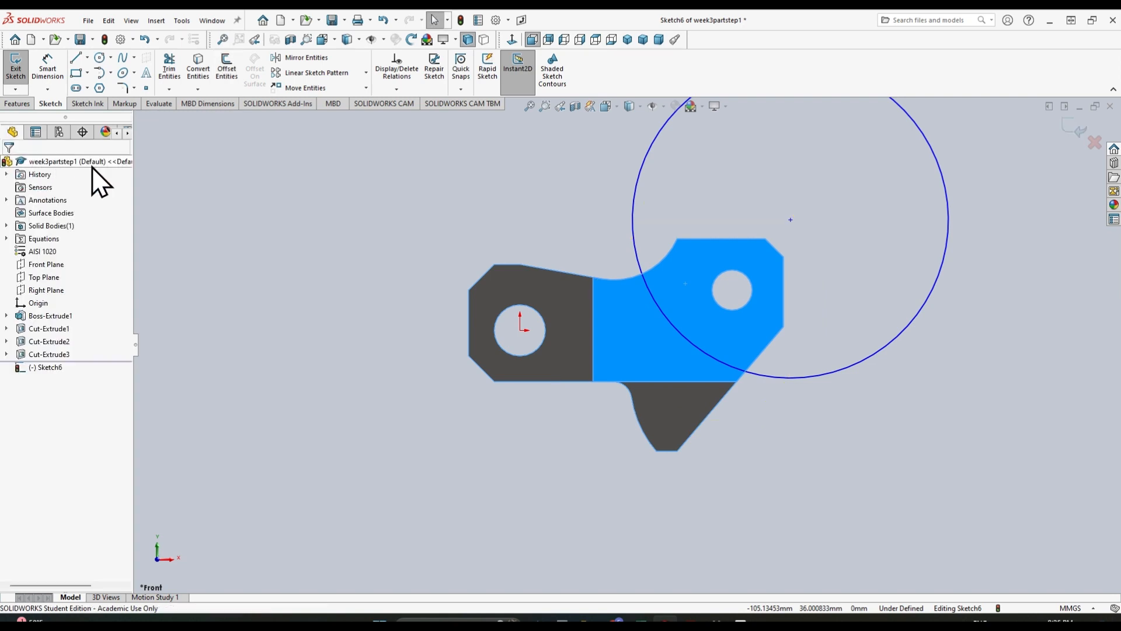
left_click(203, 70)
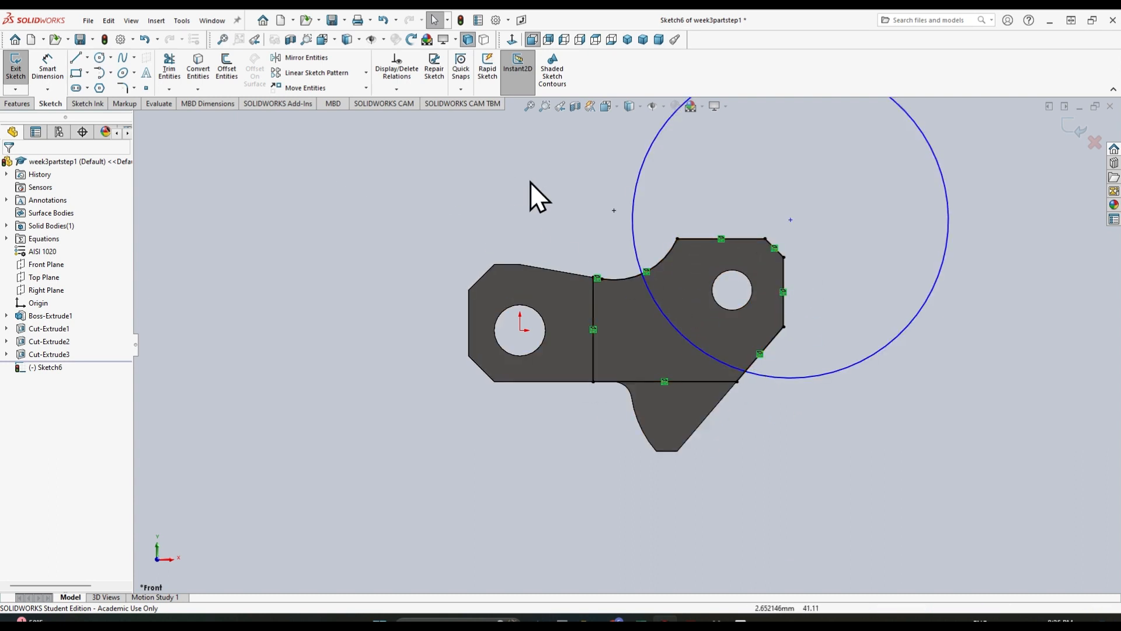
Step: Check the position of the converted outline and the large circle against the block from an angle, and return to the front view
scroll(689, 376, "up", 2)
scroll(724, 359, "down", 3)
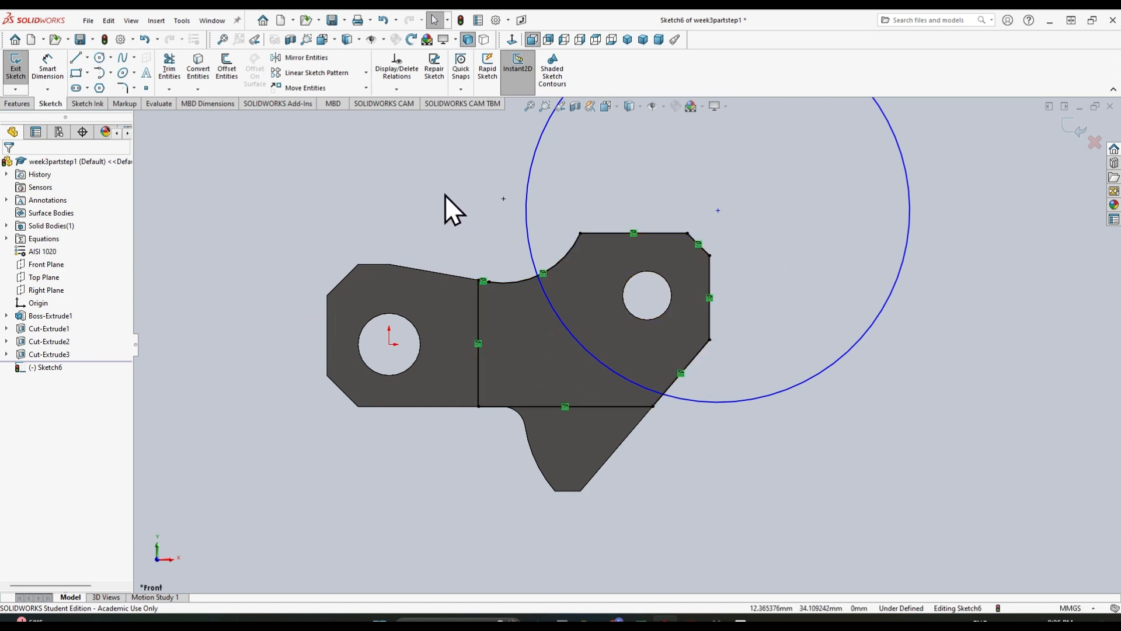
mouse_move(445, 195)
middle_mouse_down()
mouse_move(438, 187)
mouse_move(464, 222)
middle_mouse_up()
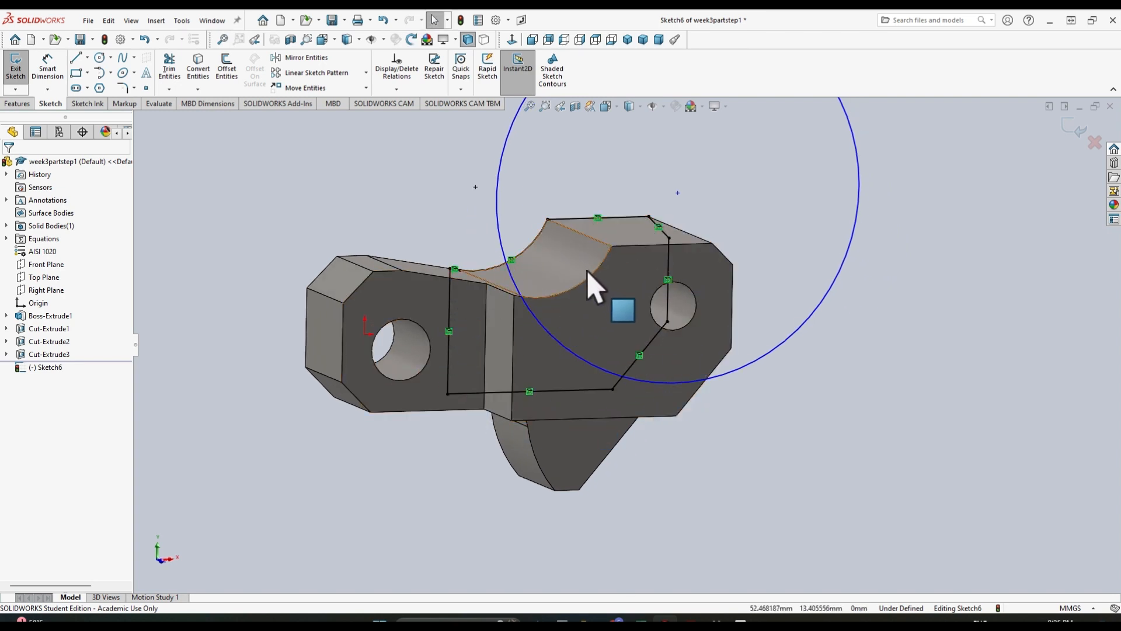
middle_click_drag(440, 268, 358, 200)
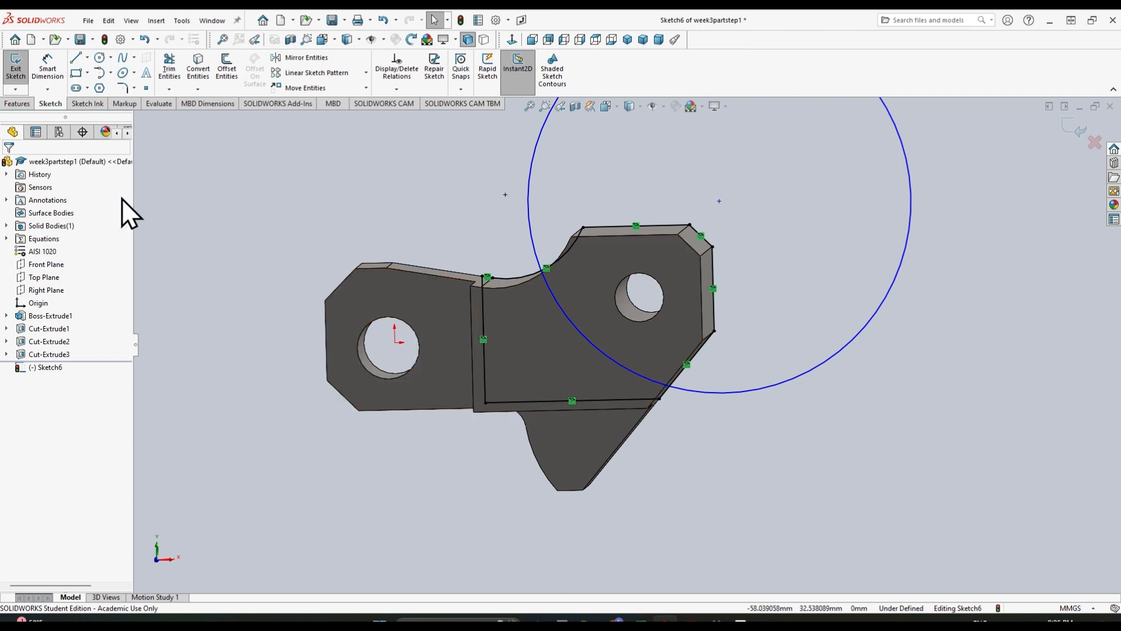
left_click(608, 106)
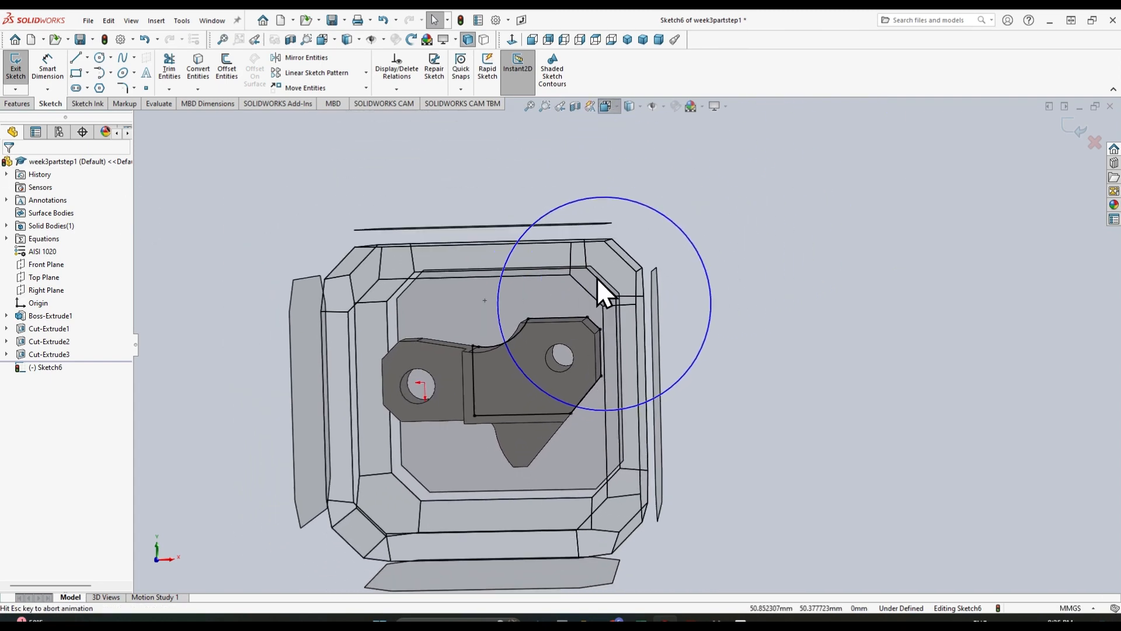
left_click(626, 155)
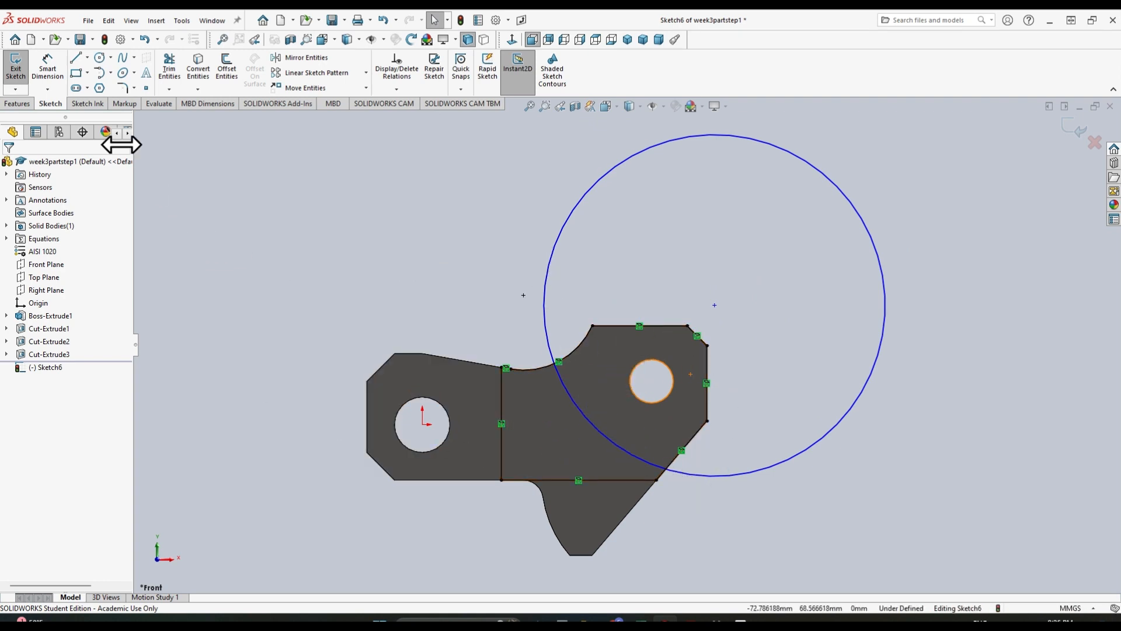
Step: Trim the large circle to closest, keeping only the arc that crosses the converted outline of the main body's face
left_click(167, 65)
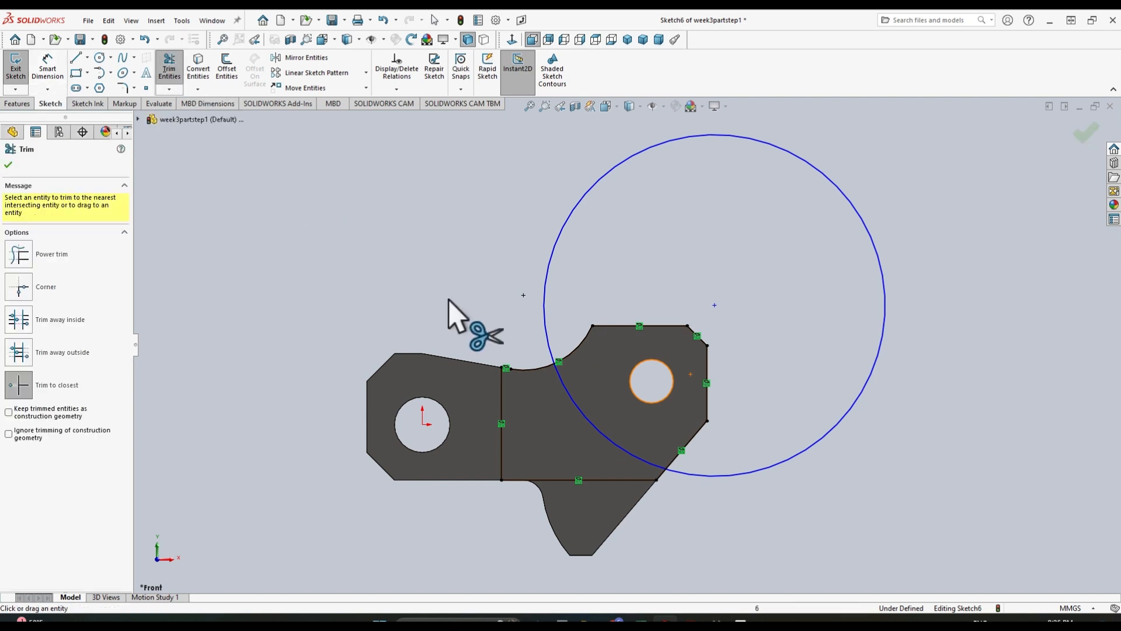
left_click(85, 387)
left_click(561, 257)
scroll(692, 531, "up", 1)
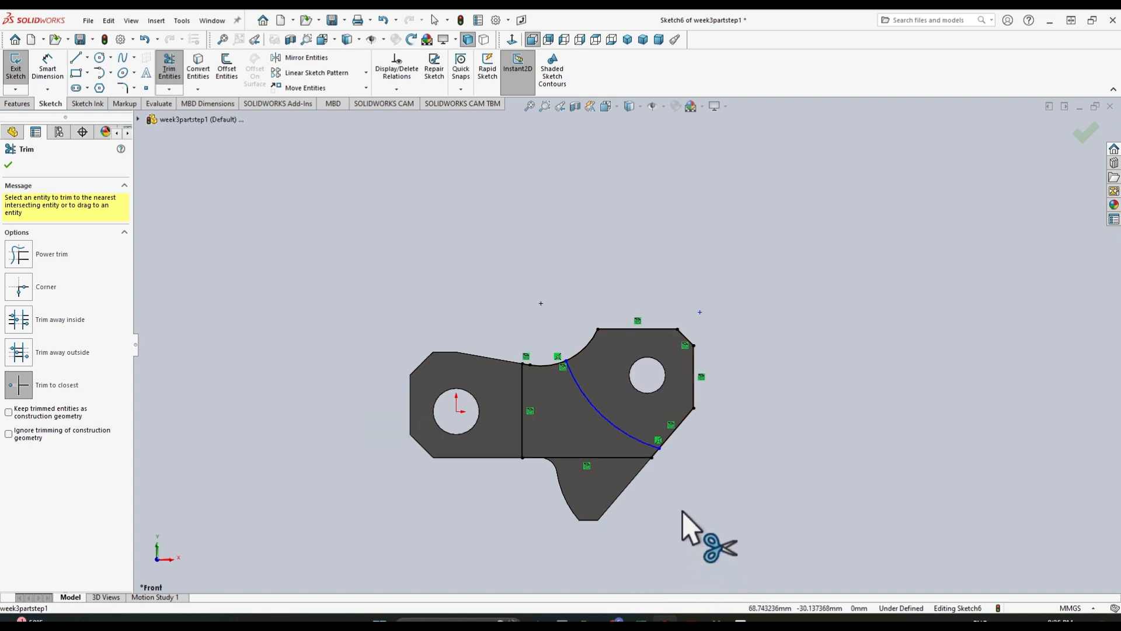
scroll(643, 473, "down", 3)
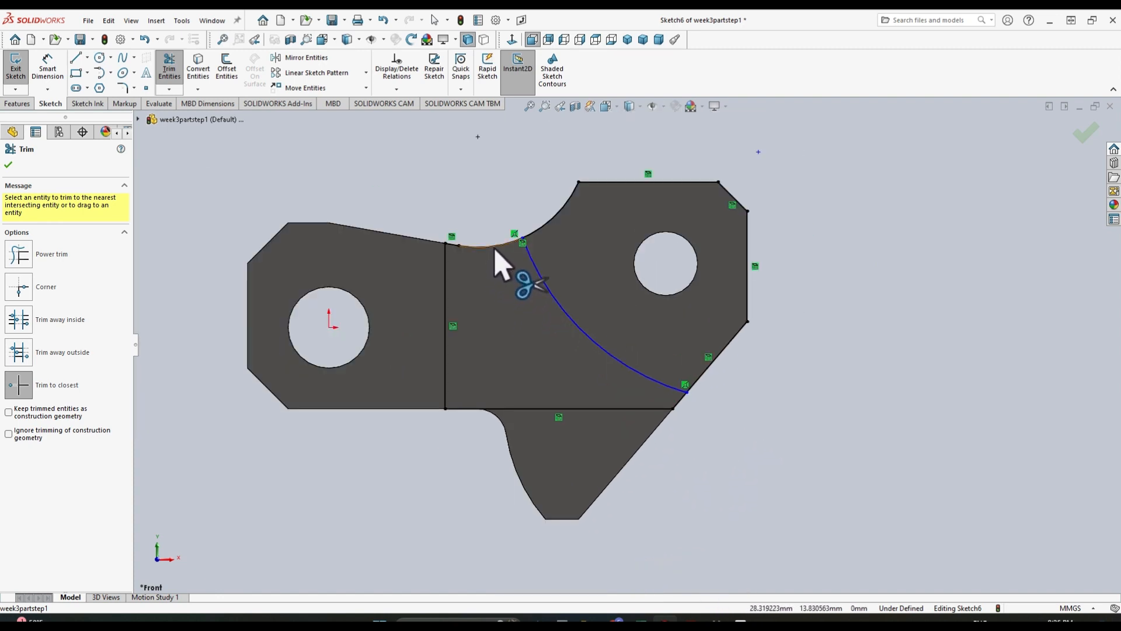
Step: Trim away the converted outline segments outside the arc, leaving a closed profile around the small hole's end of the body
left_click(495, 249)
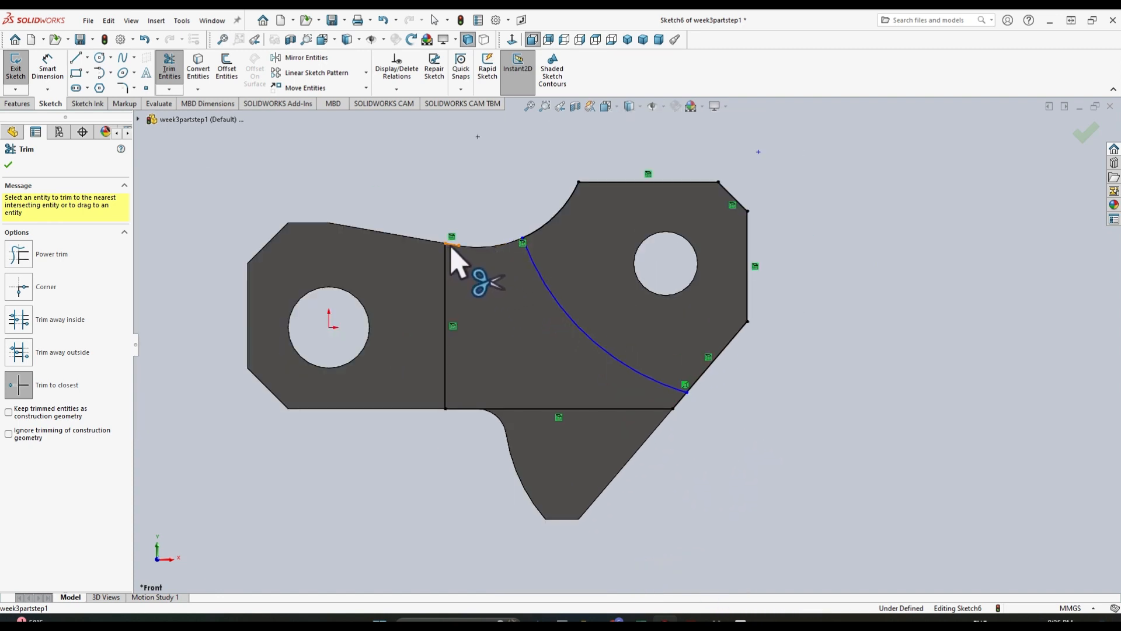
left_click(451, 245)
left_click(446, 264)
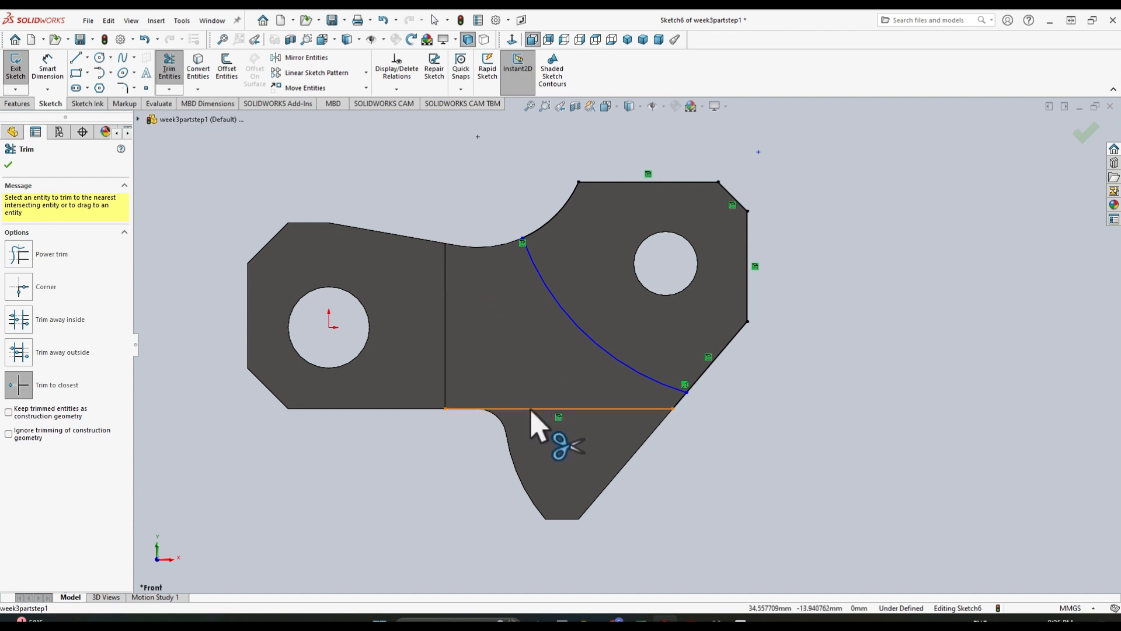
left_click(561, 409)
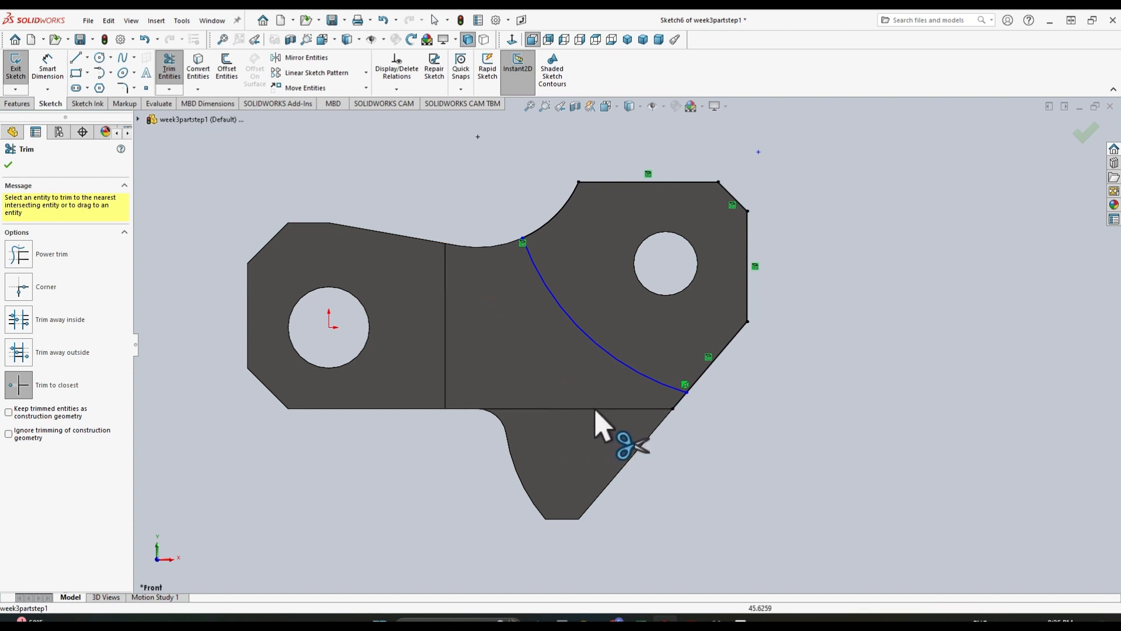
left_click(679, 404)
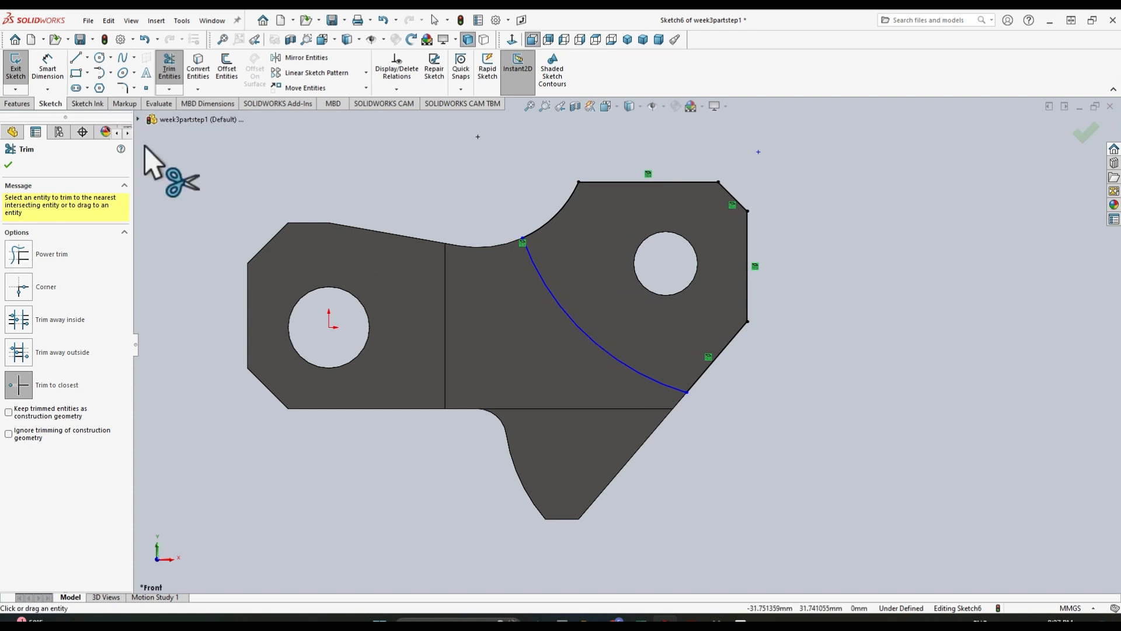
left_click(10, 166)
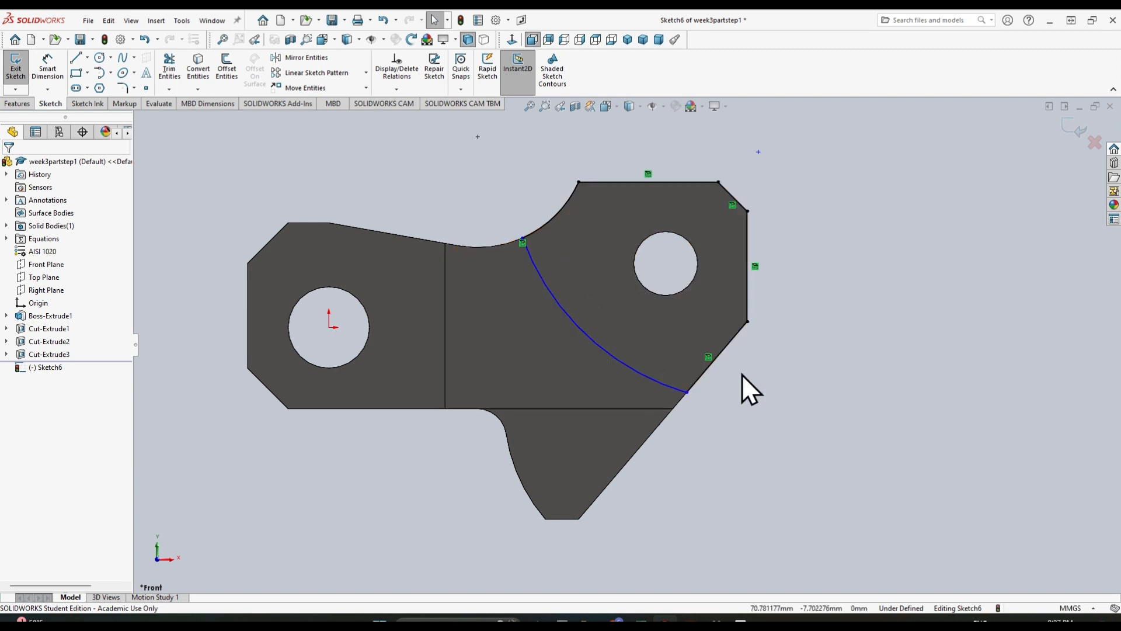
Step: Make the arc's centre point coincident with the profile's vertical outer line
left_click(758, 152)
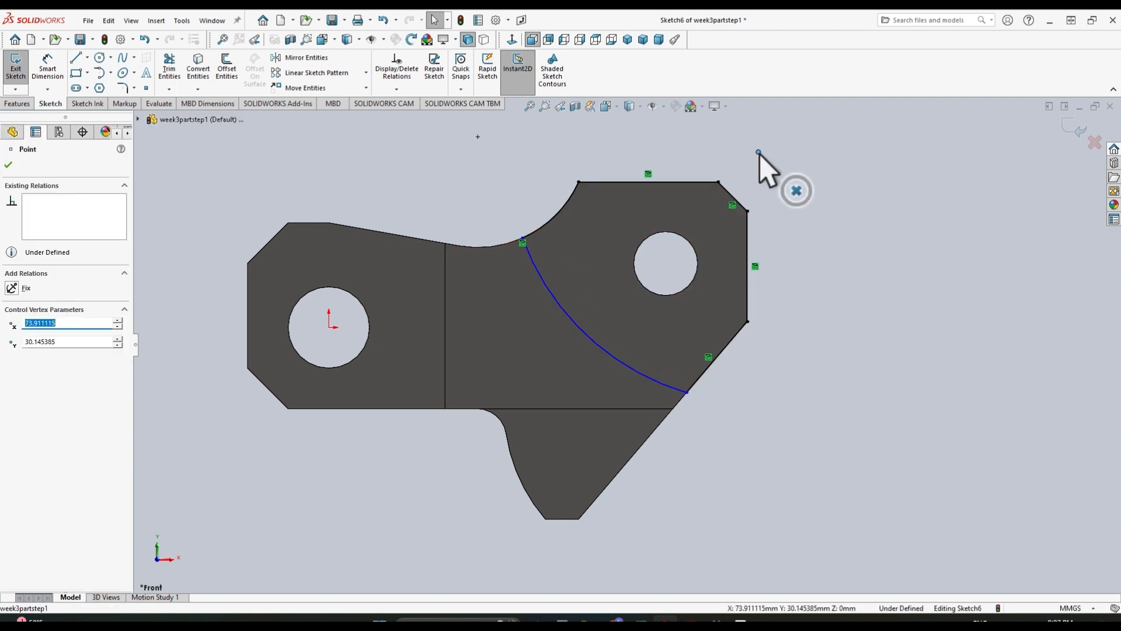
left_click(750, 242, "ctrl")
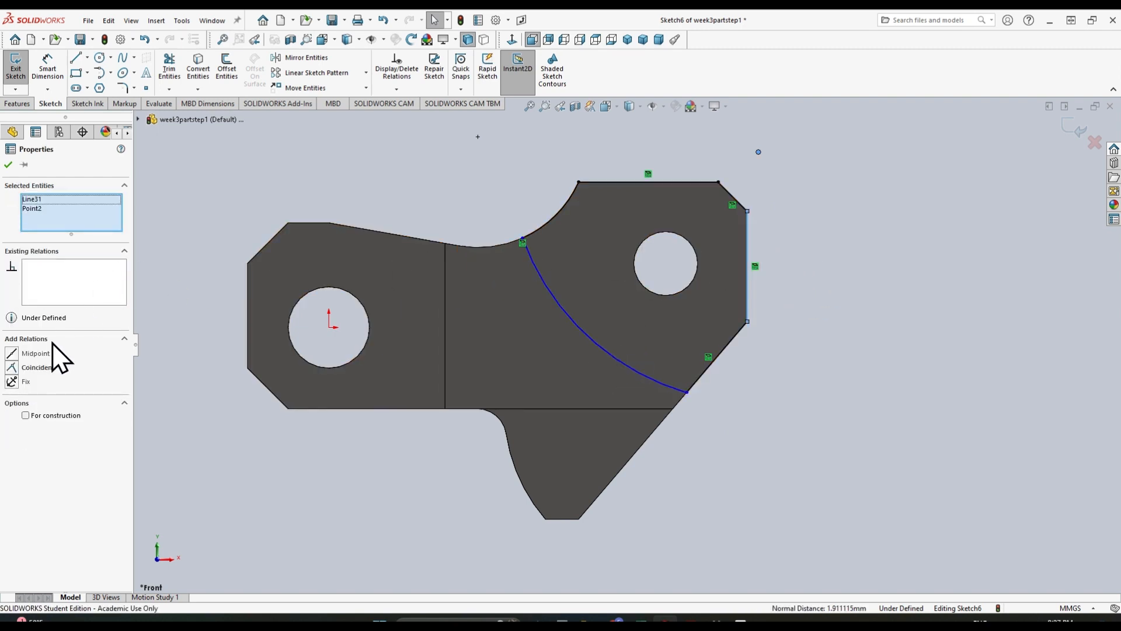
left_click(12, 368)
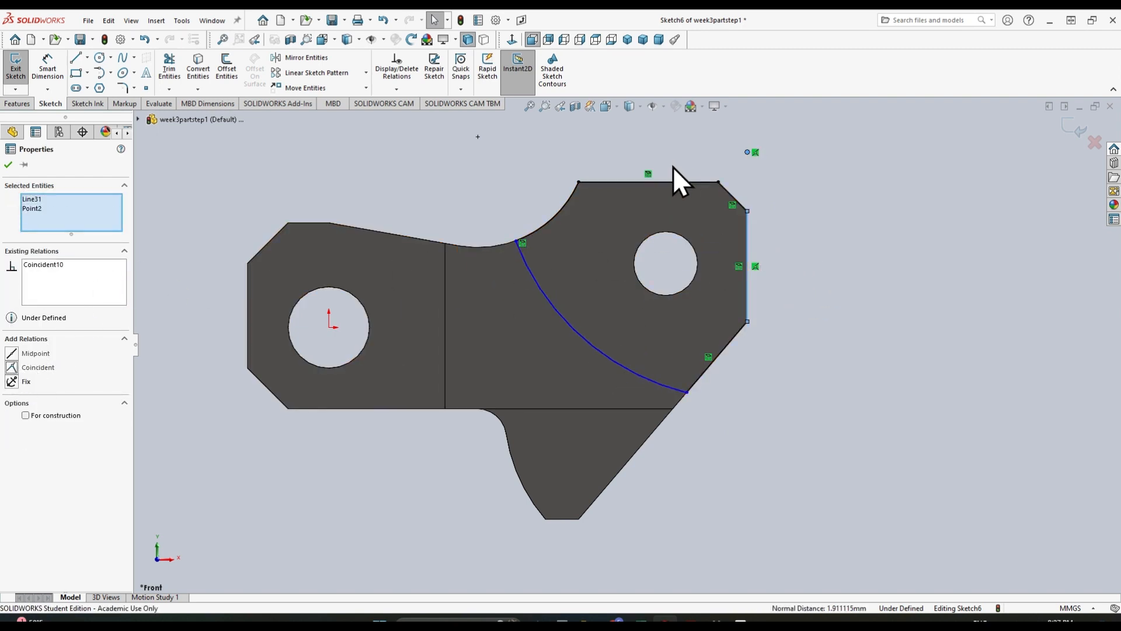
left_click(8, 165)
Step: Dimension the vertical distance from the profile's upper edge to the arc's lower endpoint as 36 mm
left_click(46, 73)
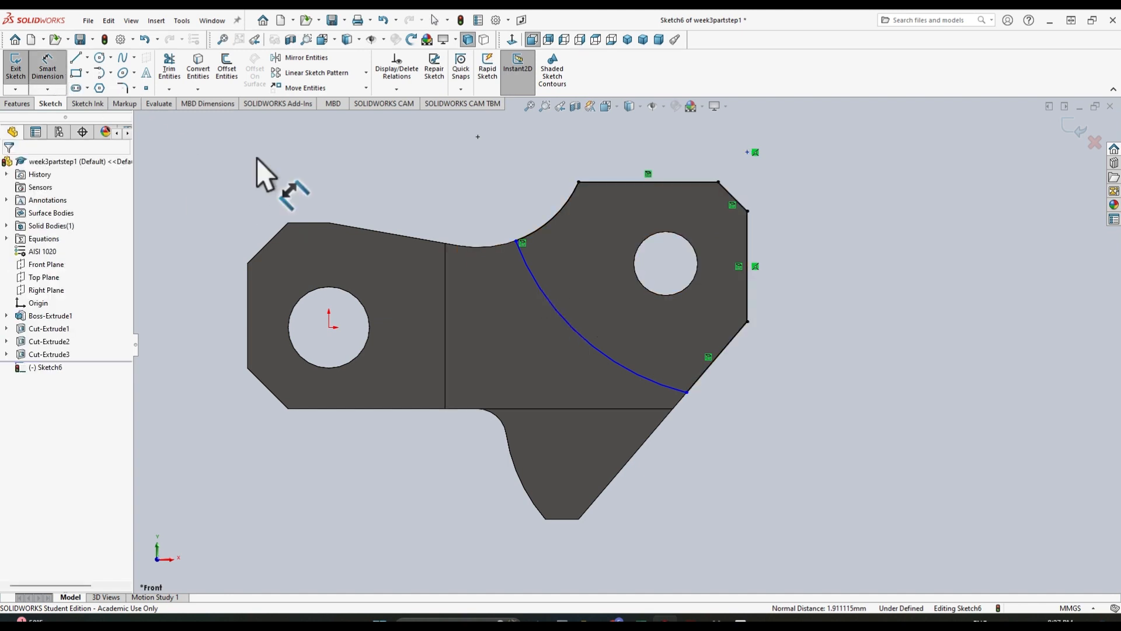
left_click(708, 184)
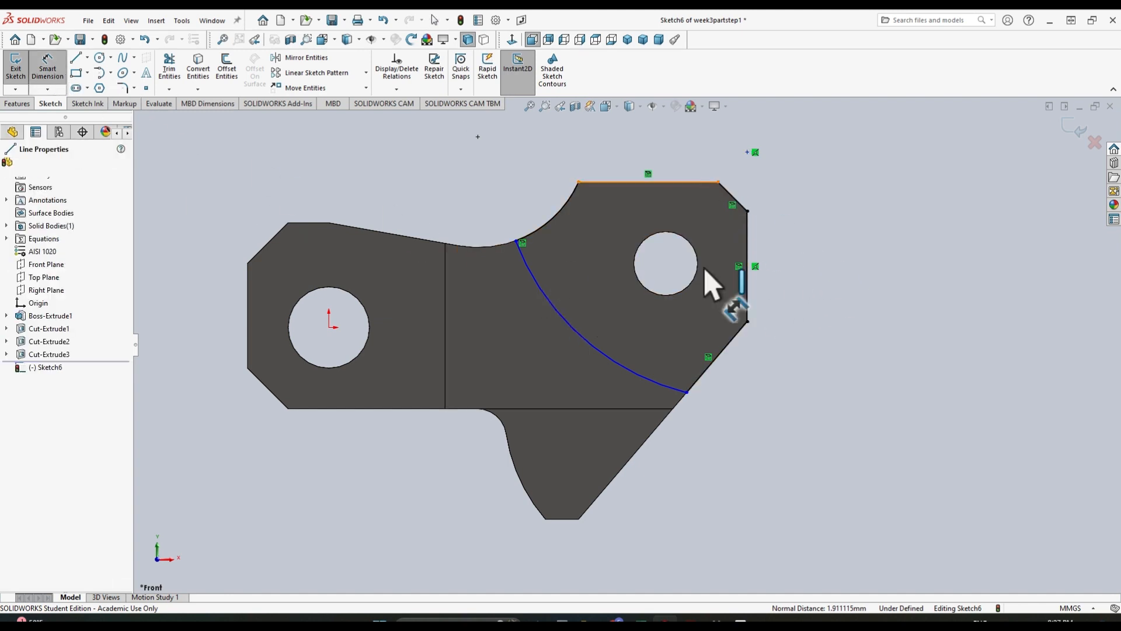
left_click(687, 392)
left_click(815, 382)
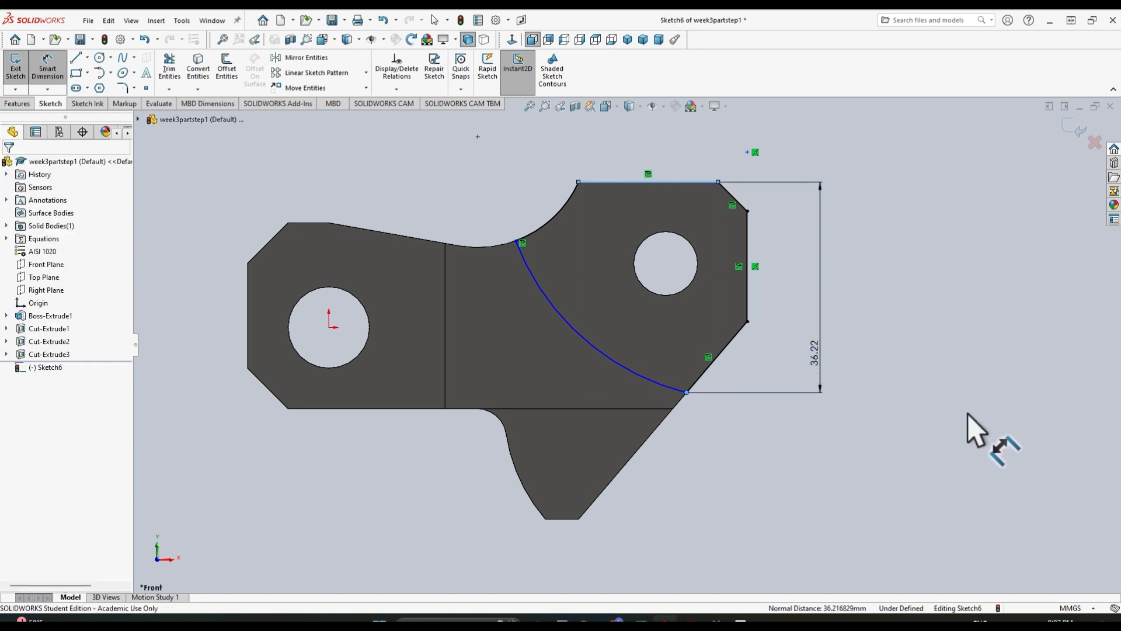
type("36.0mm")
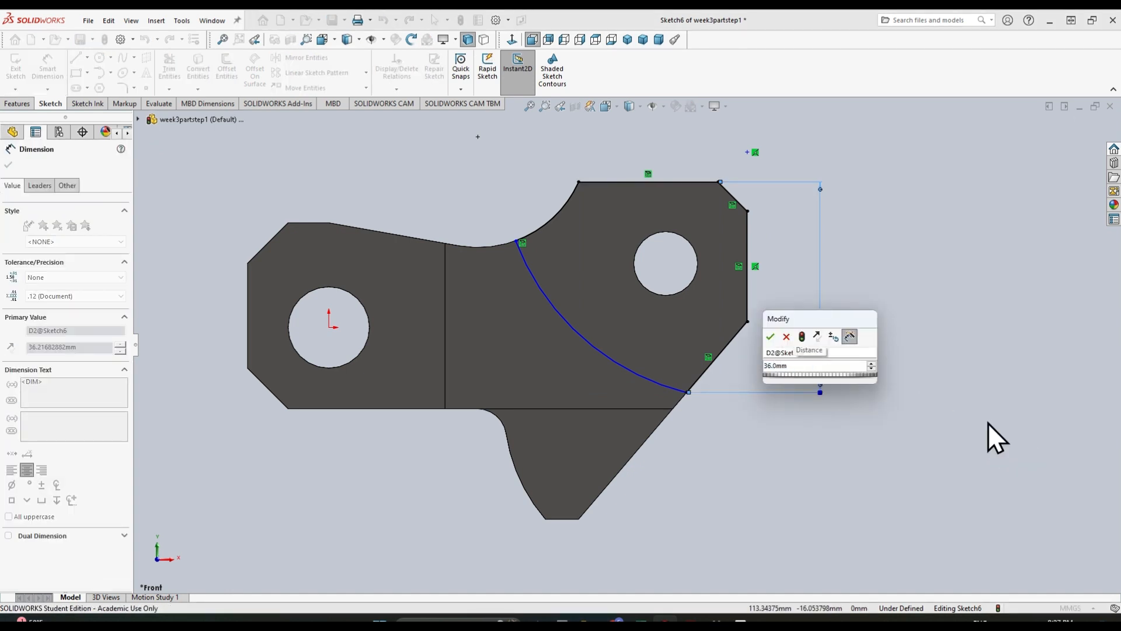
key("Return")
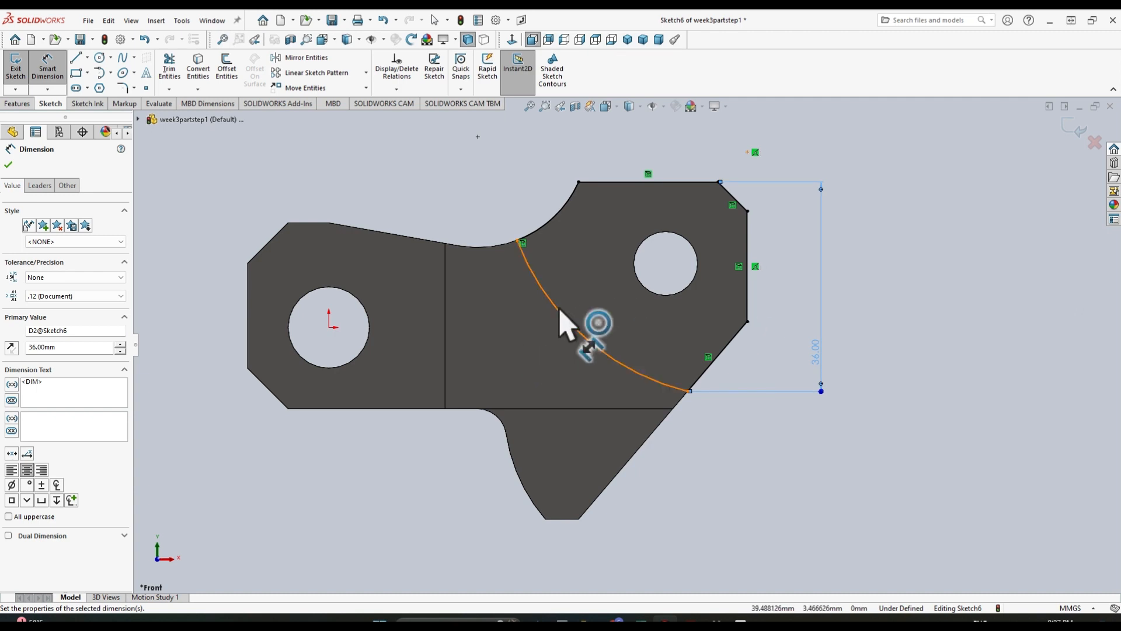
Step: Dimension the arc's radius as 41 mm and finish the sketch
left_click(592, 330)
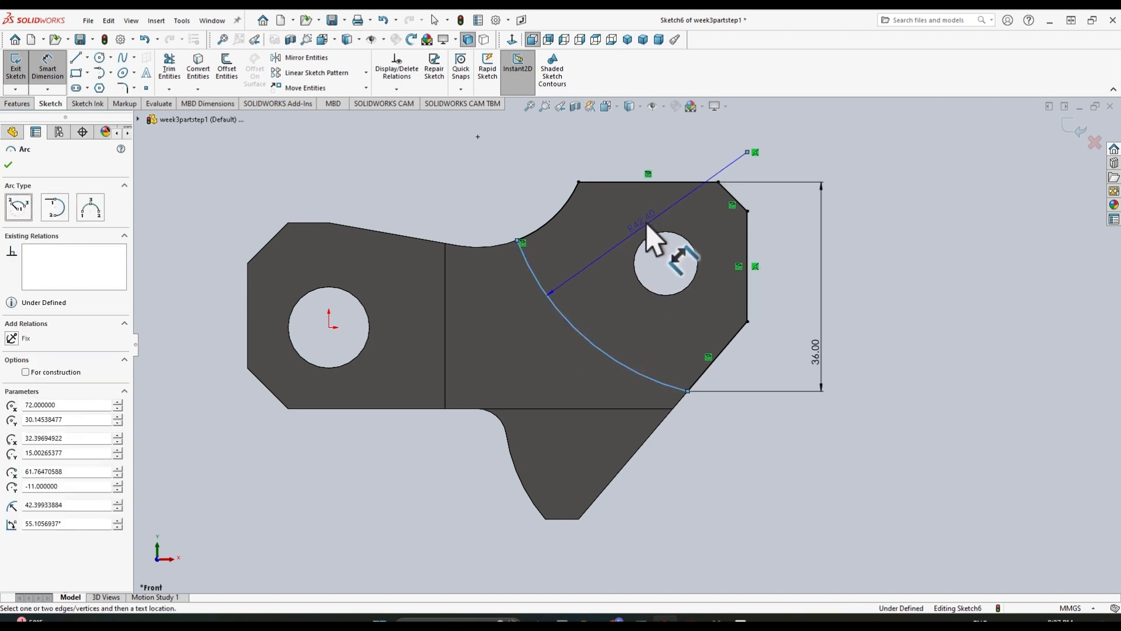
left_click(647, 302)
type("41.0mm")
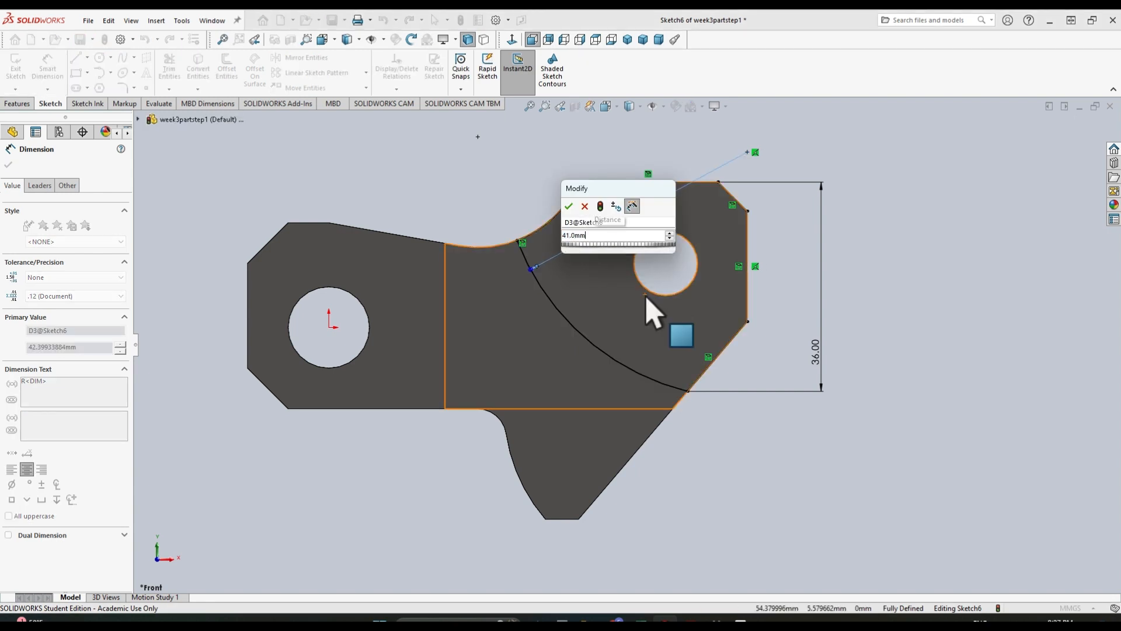
key("Return")
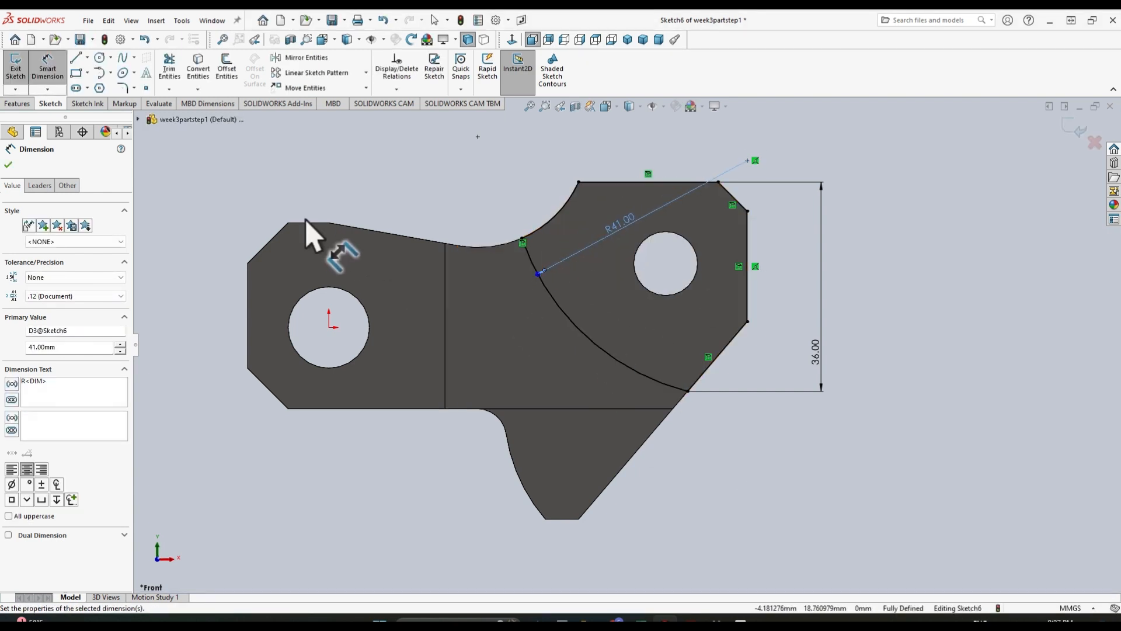
left_click(8, 166)
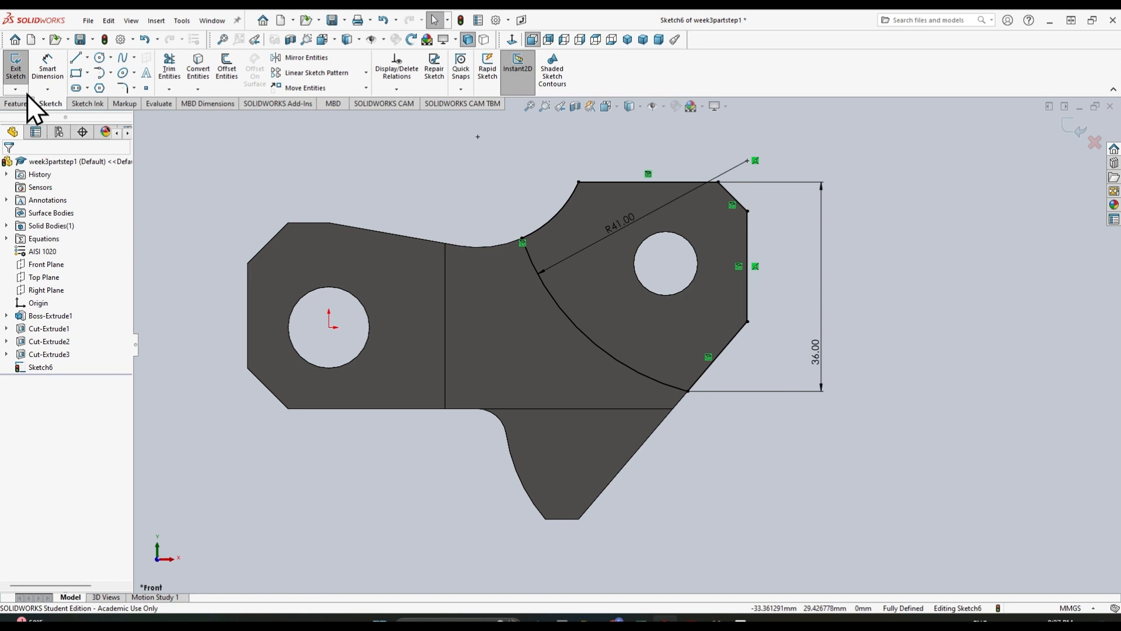
left_click(16, 69)
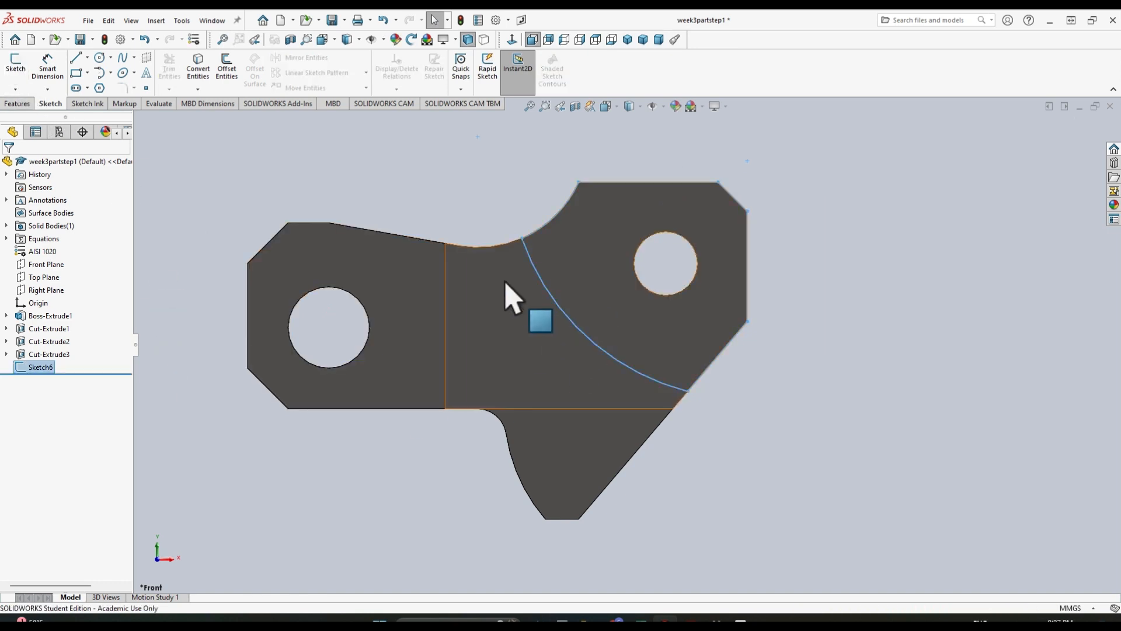
Step: Start an Extruded Cut from the arc profile, beginning at a 12 mm offset from the sketch plane
middle_click_drag(198, 230, 226, 151)
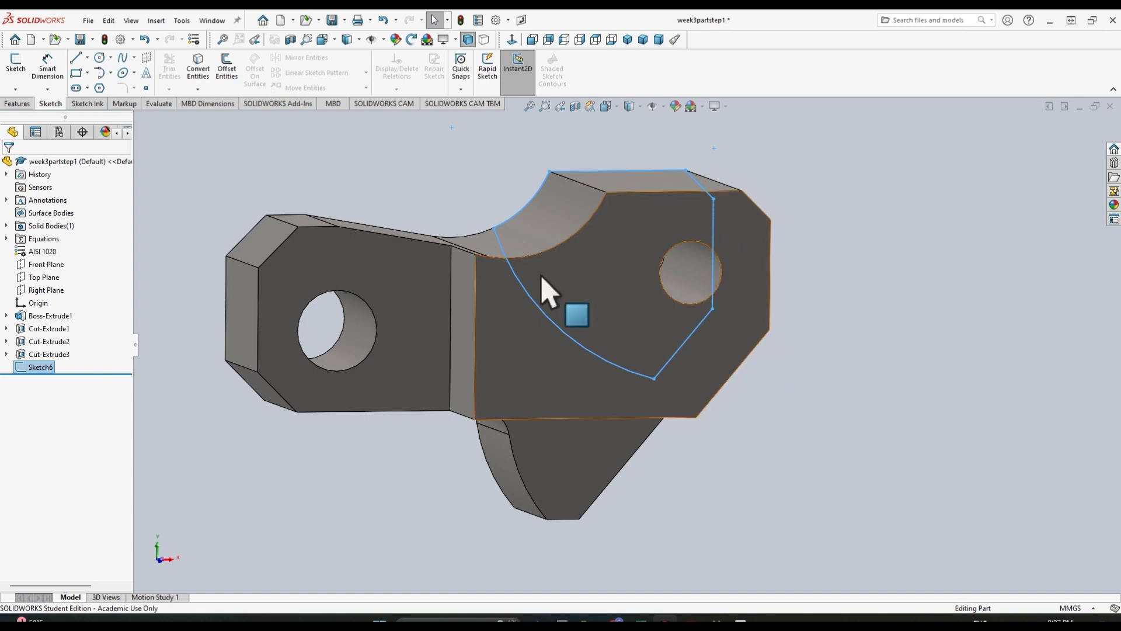
left_click(608, 107)
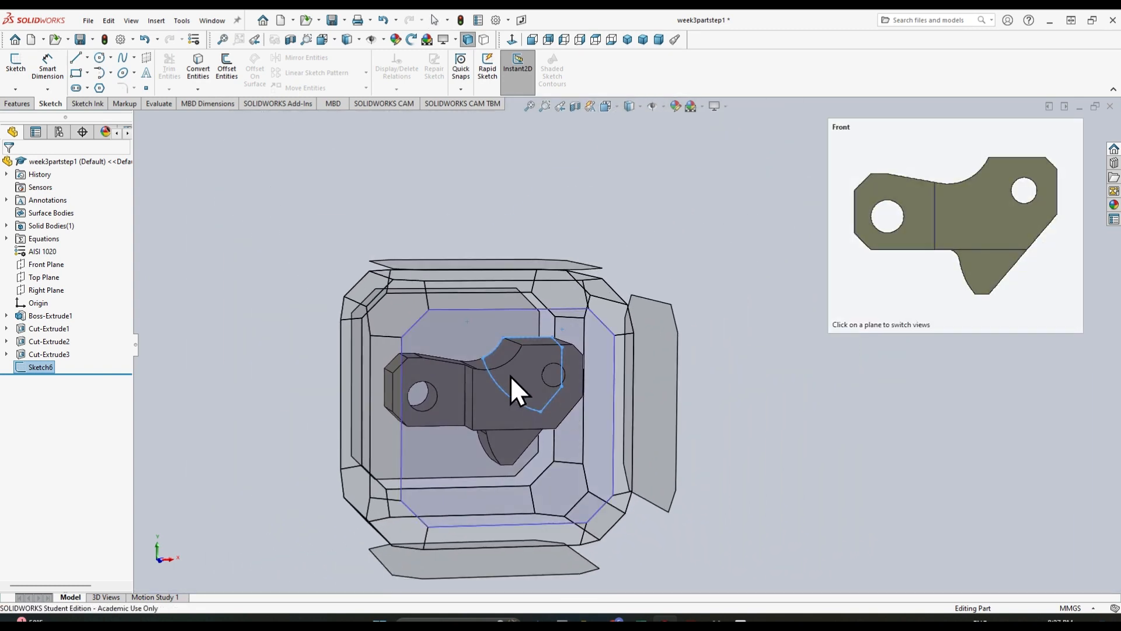
left_click(510, 376)
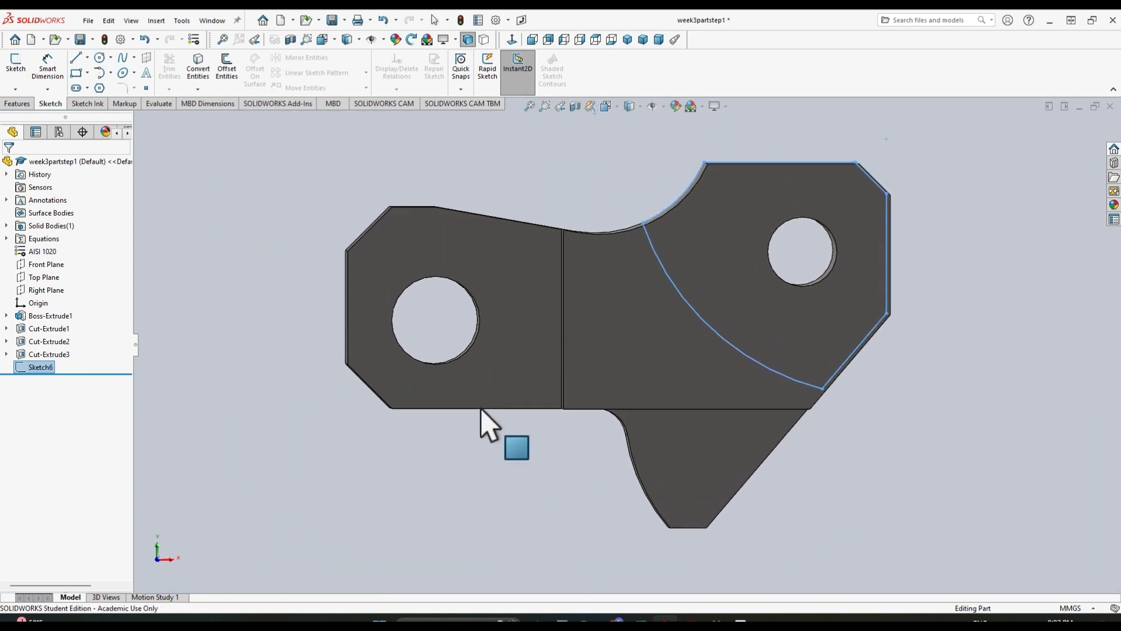
left_click(14, 105)
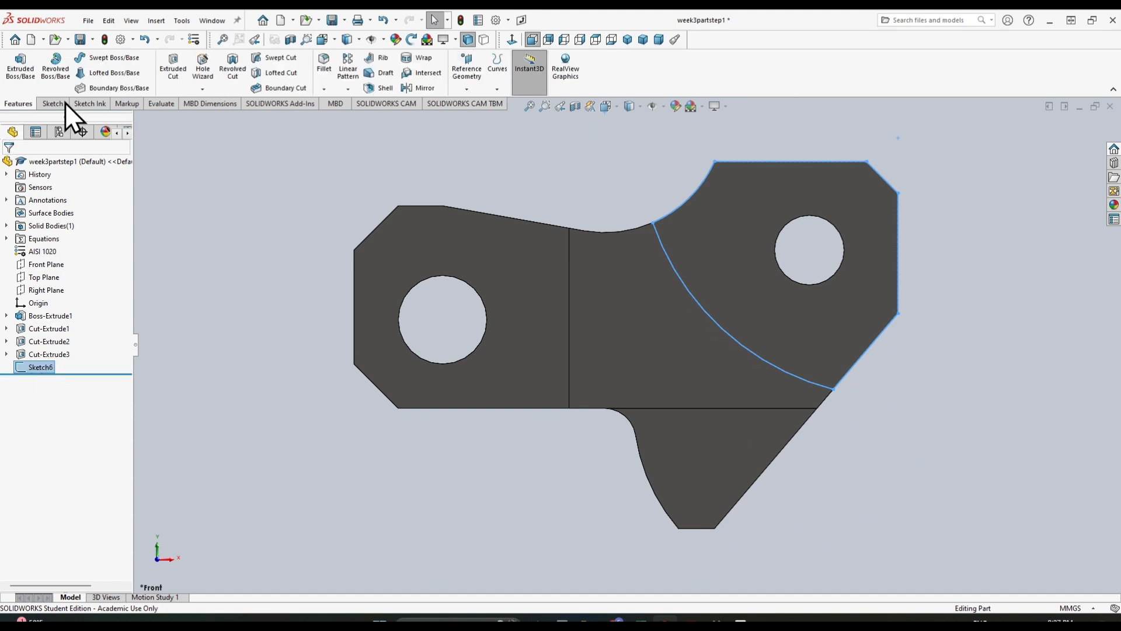
left_click(172, 67)
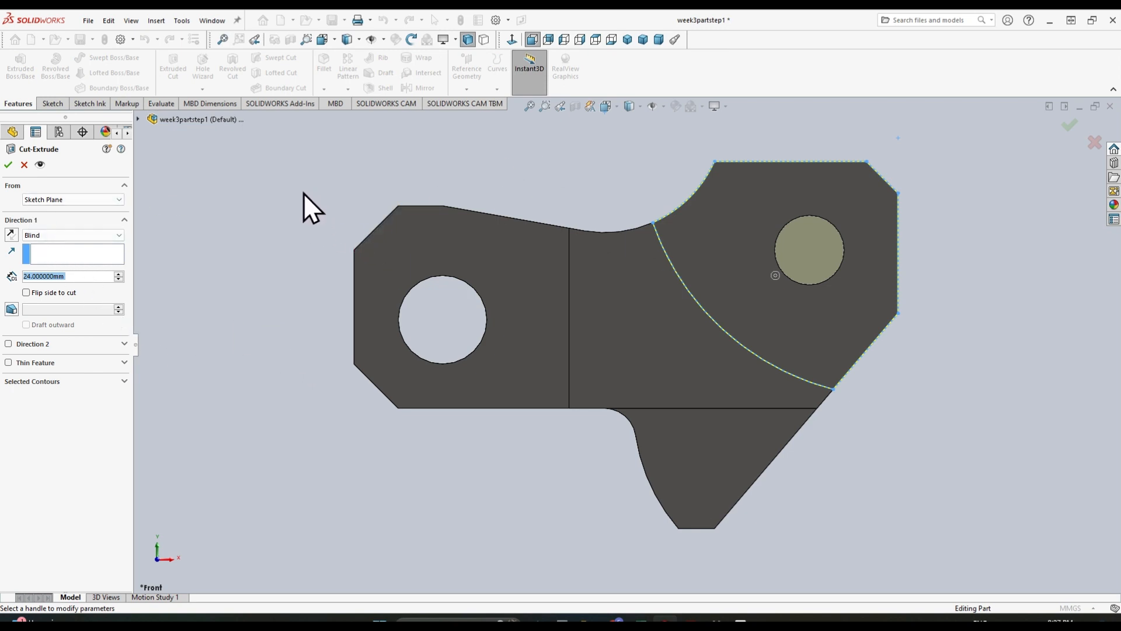
middle_click_drag(1021, 228, 983, 264)
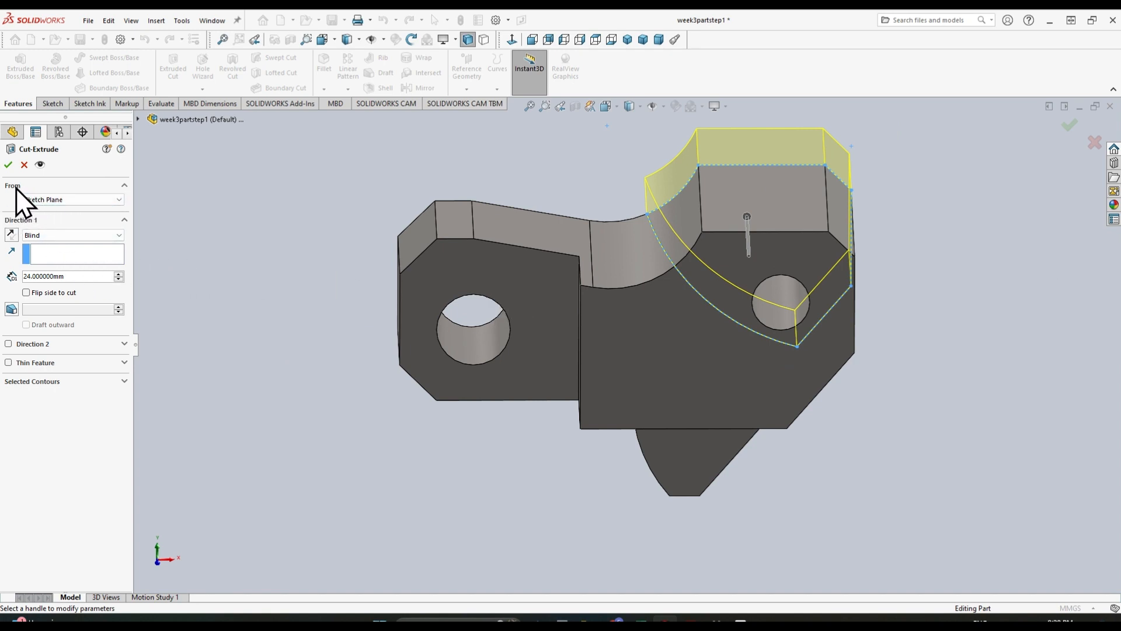
left_click(100, 202)
left_click(57, 233)
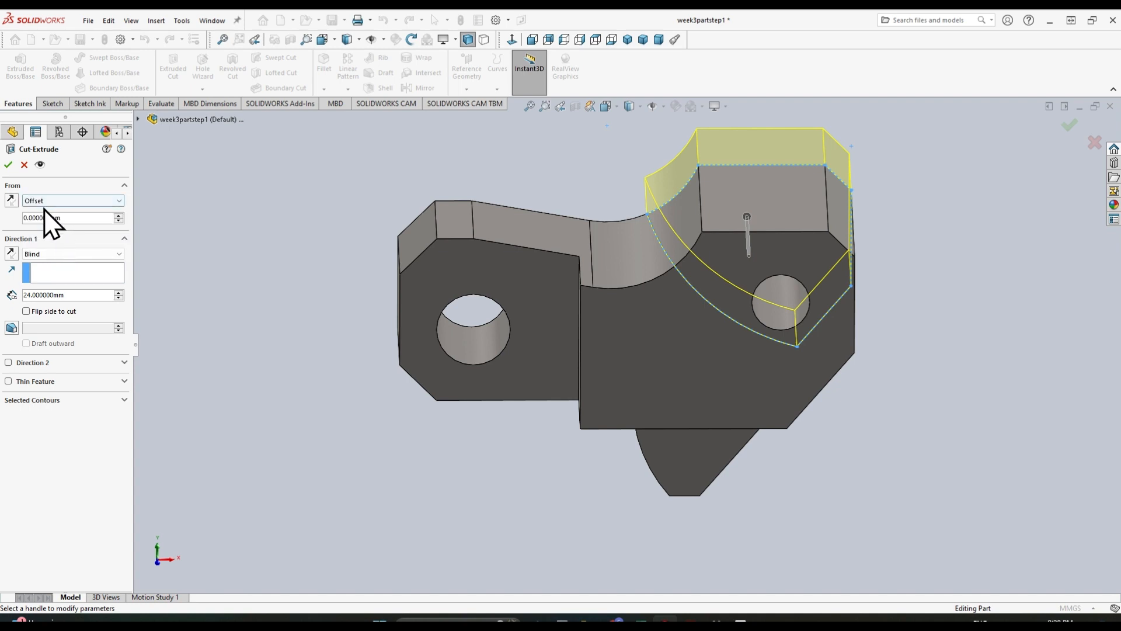
double_click(57, 218)
type("12.00")
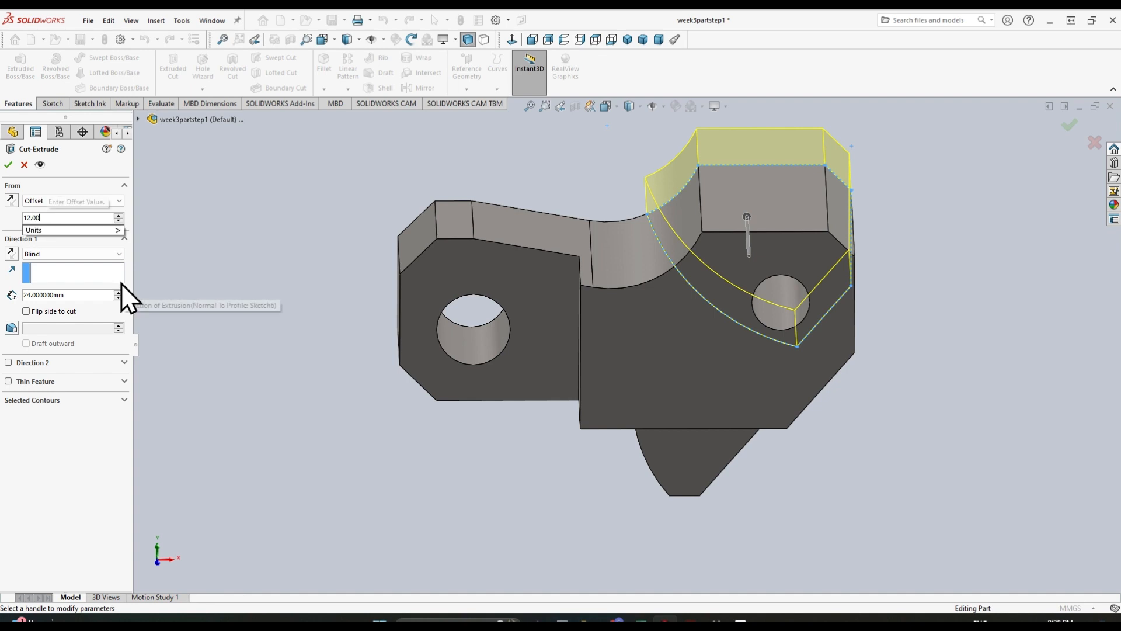
type("mm")
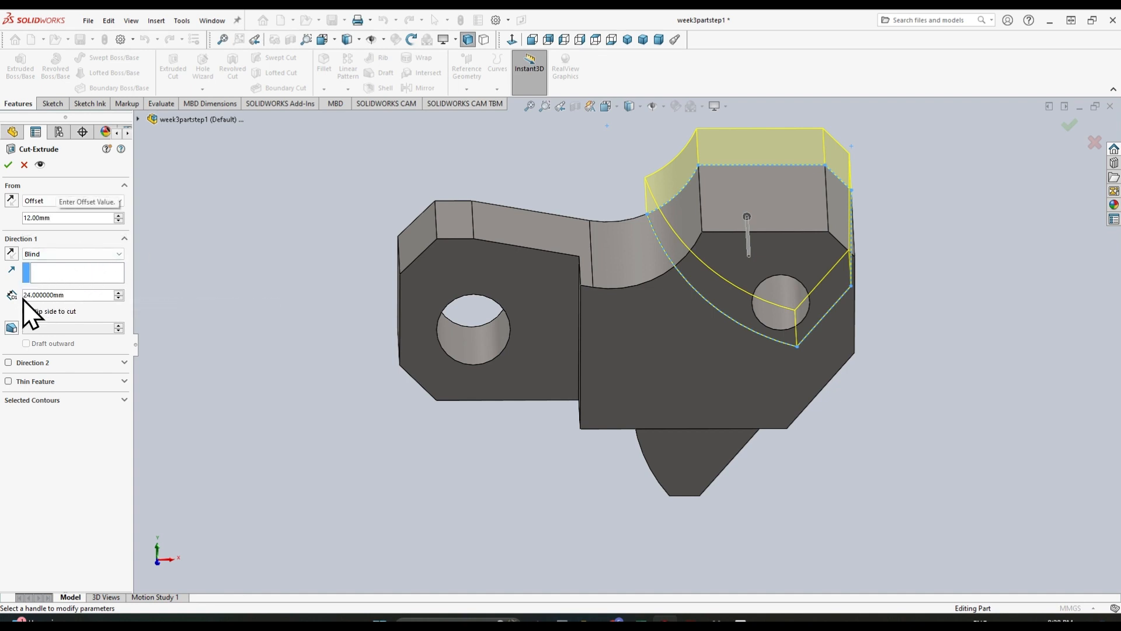
Step: Reverse the cut's direction into the body and complete it as a 24 mm blind cut, forming the slot between two lugs
middle_click_drag(311, 258, 220, 330)
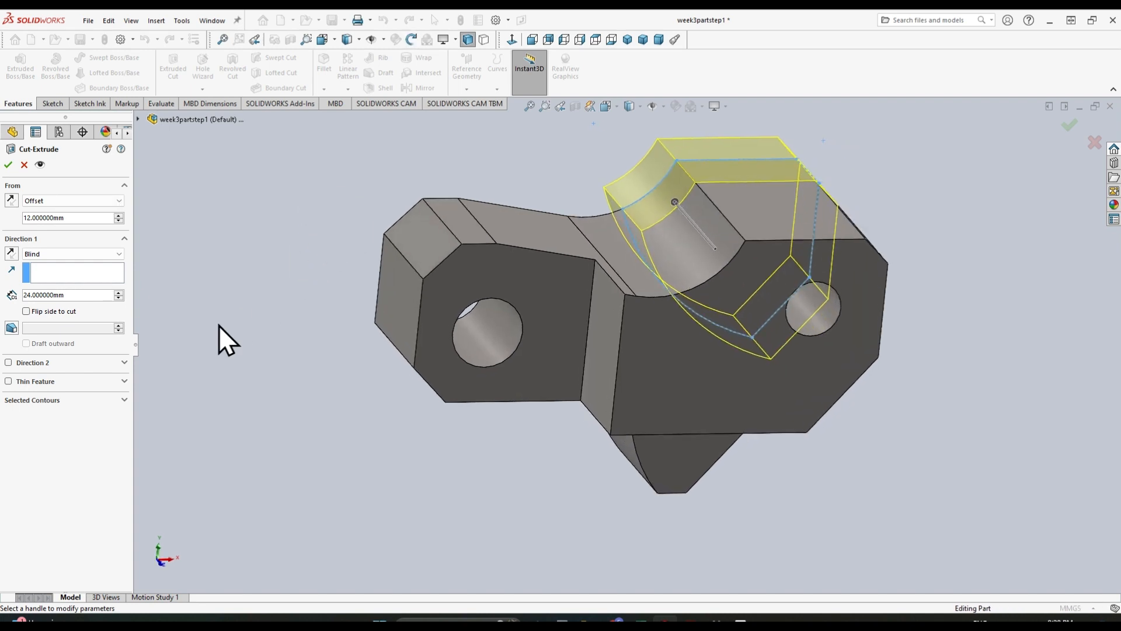
middle_click_drag(430, 234, 376, 280)
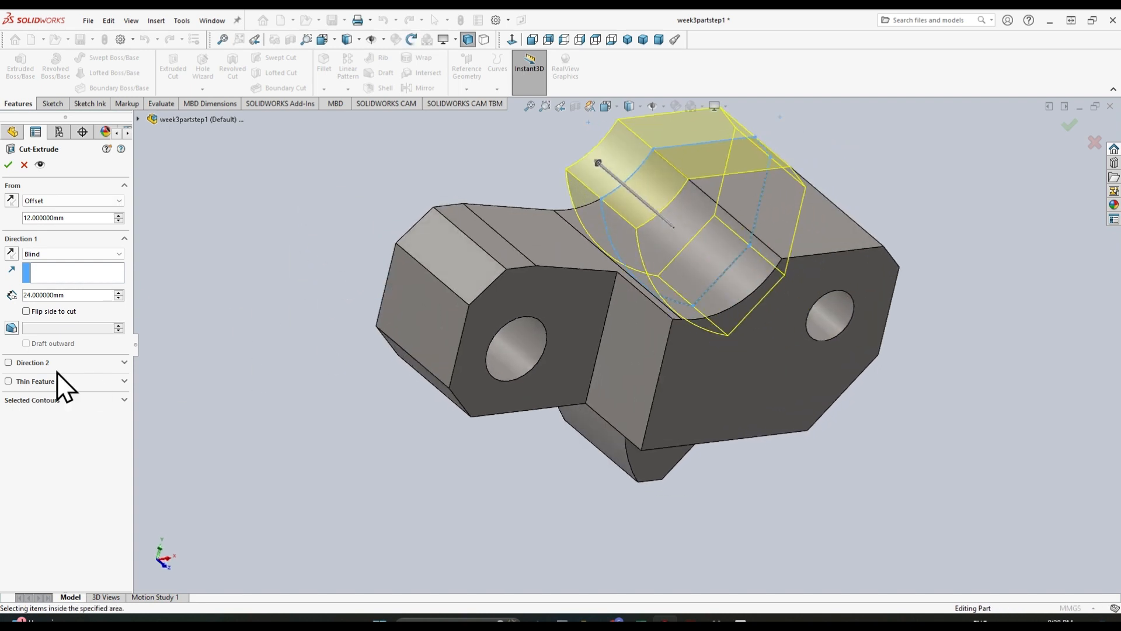
left_click(13, 256)
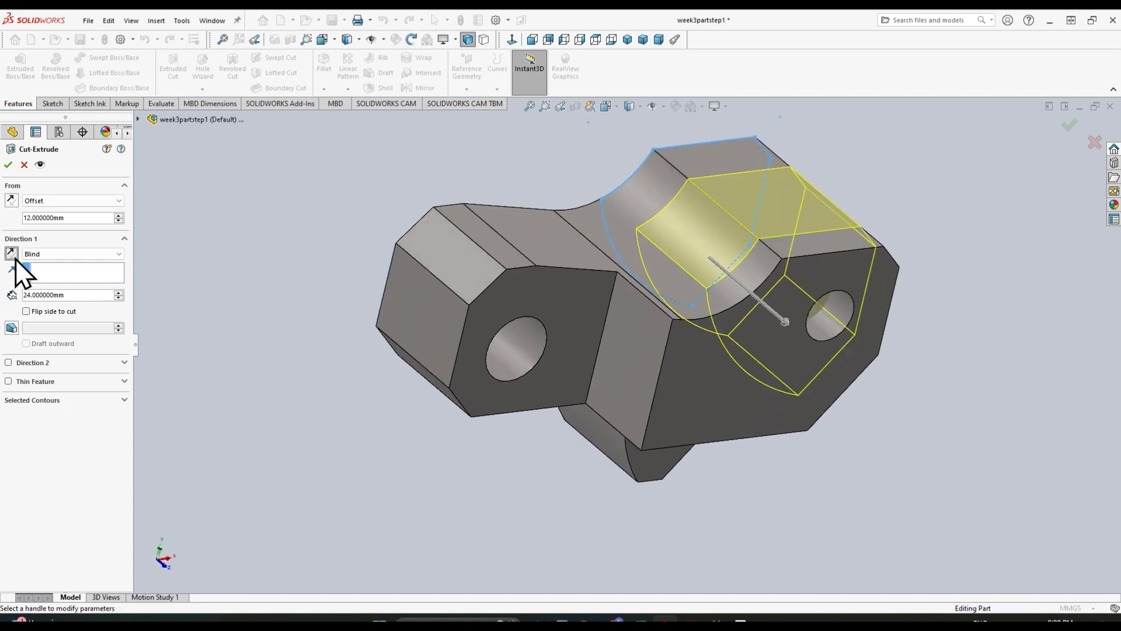
middle_click_drag(15, 259, 642, 148)
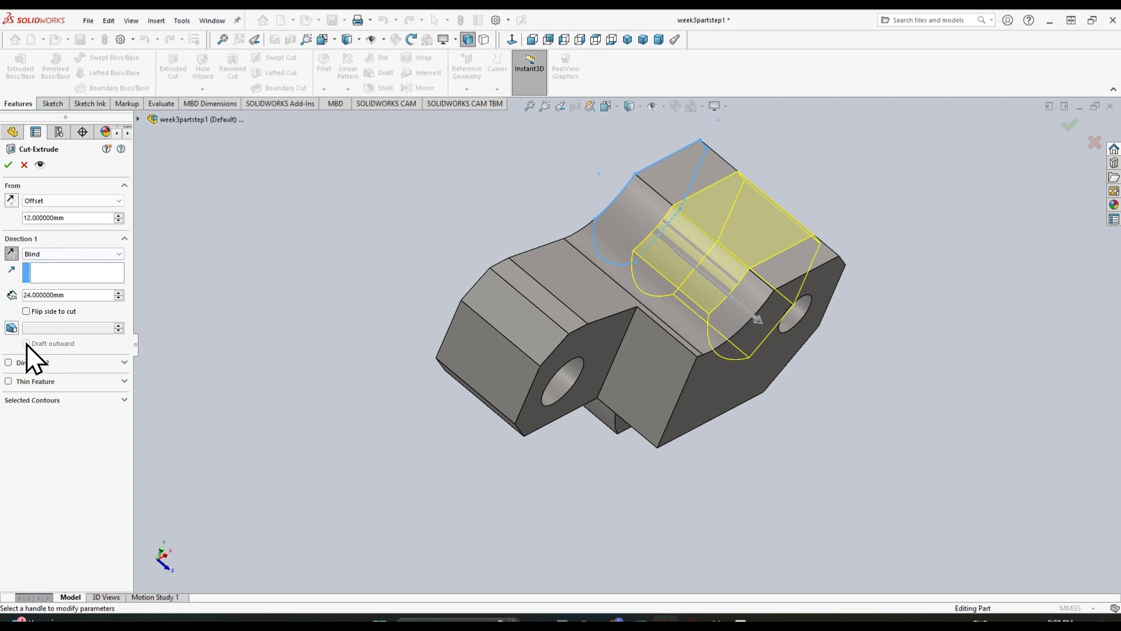
left_click(8, 165)
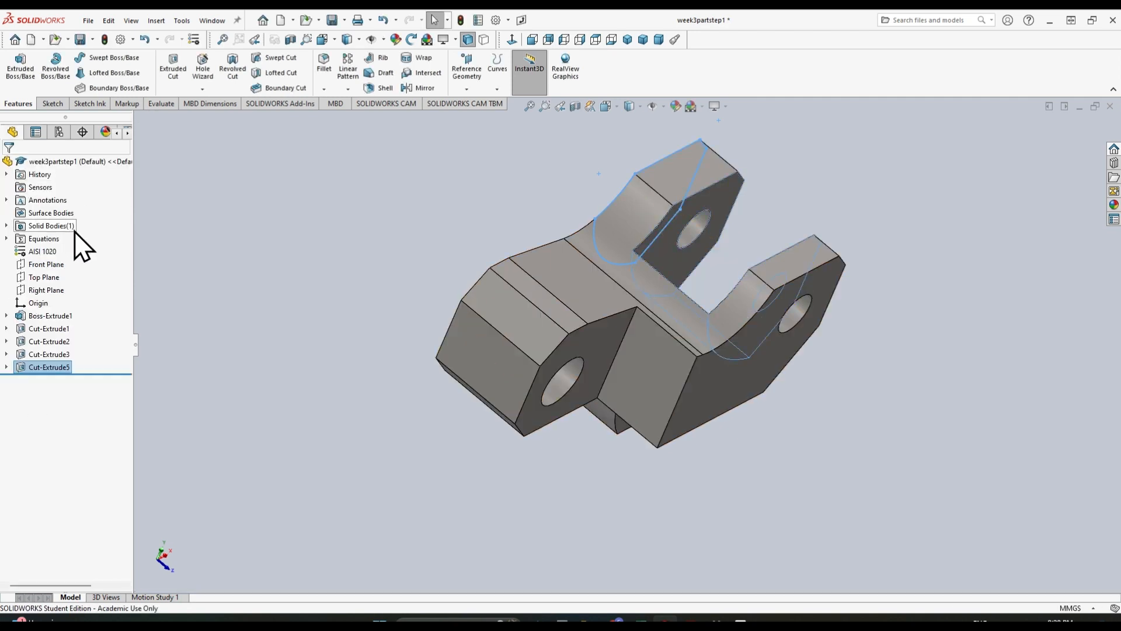
Step: Inspect the finished slot between the lugs and the rest of the block from several sides
middle_click_drag(953, 270, 814, 403)
scroll(509, 336, "up", 4)
middle_click_drag(509, 337, 387, 351)
left_click(386, 352)
scroll(589, 327, "up", 2)
scroll(694, 339, "down", 3)
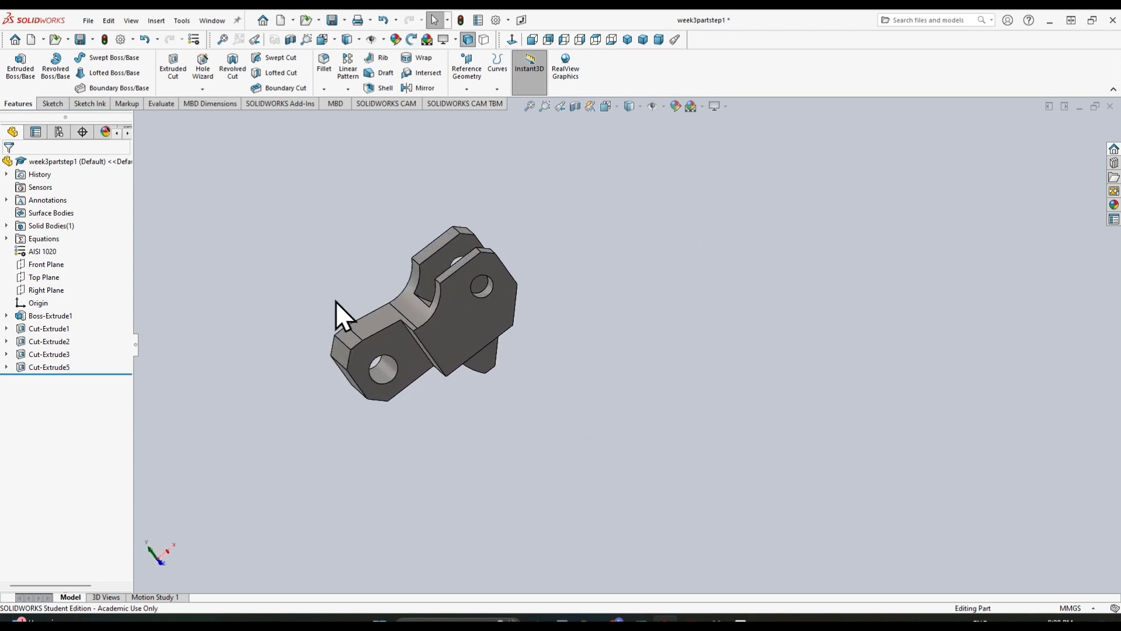
scroll(275, 277, "down", 1)
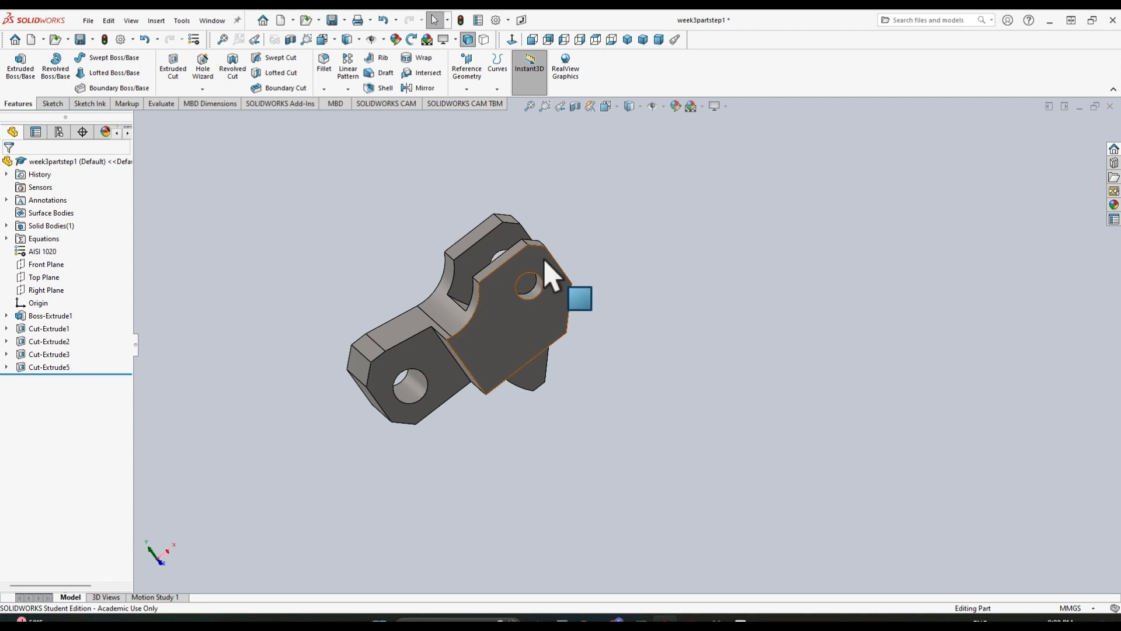
middle_click_drag(552, 275, 465, 338)
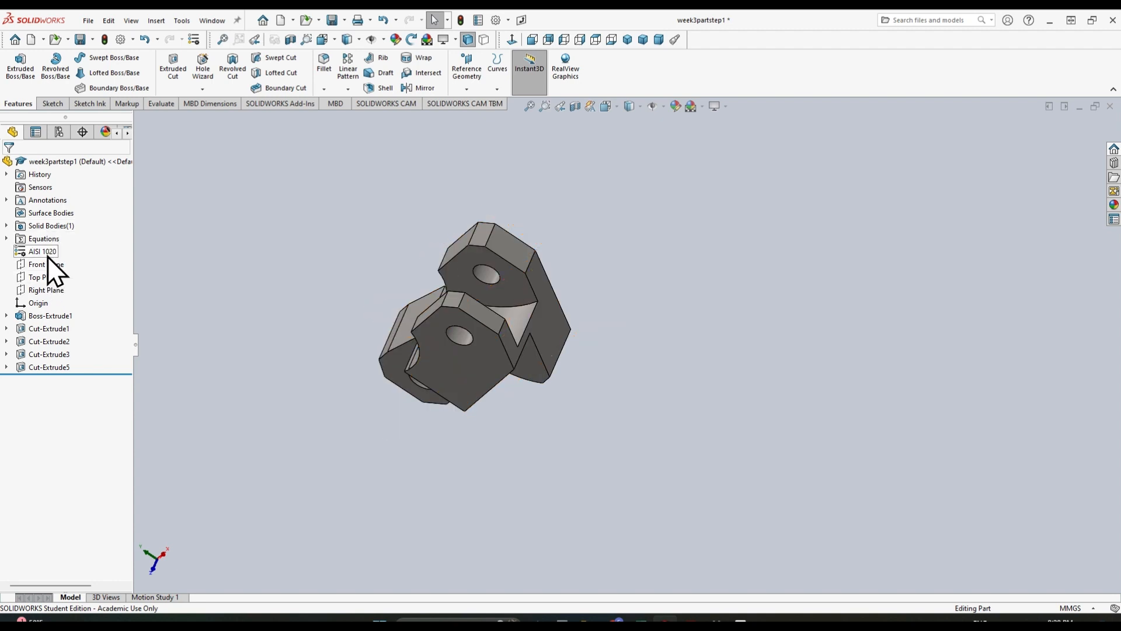
Step: Check the part's equations and evaluate the mass properties of the whole part
right_click(46, 237)
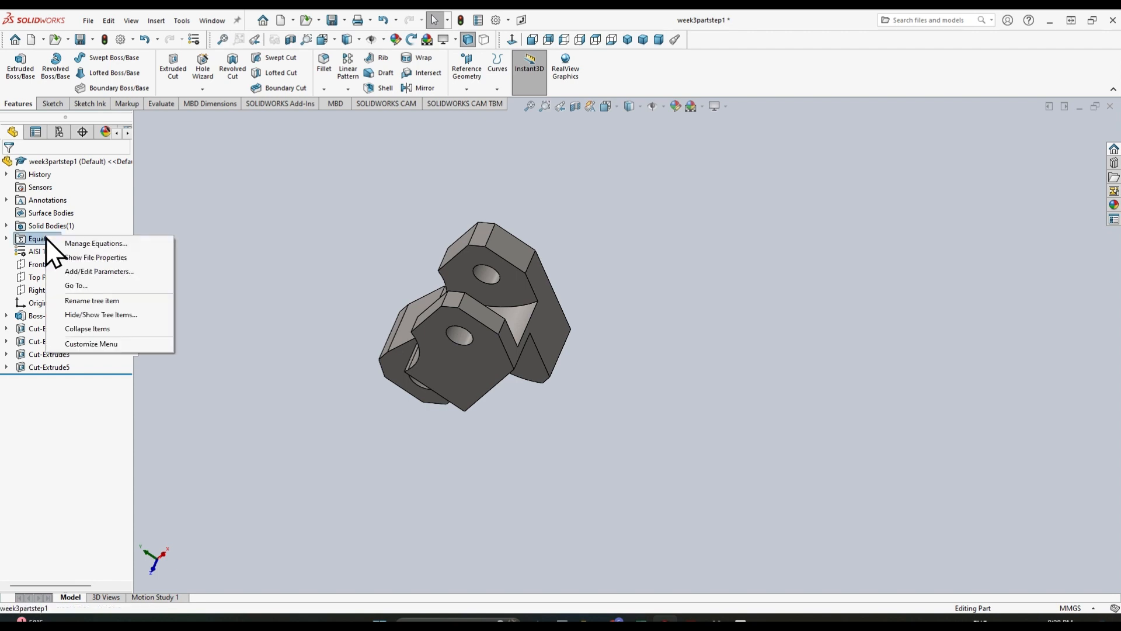
left_click(94, 244)
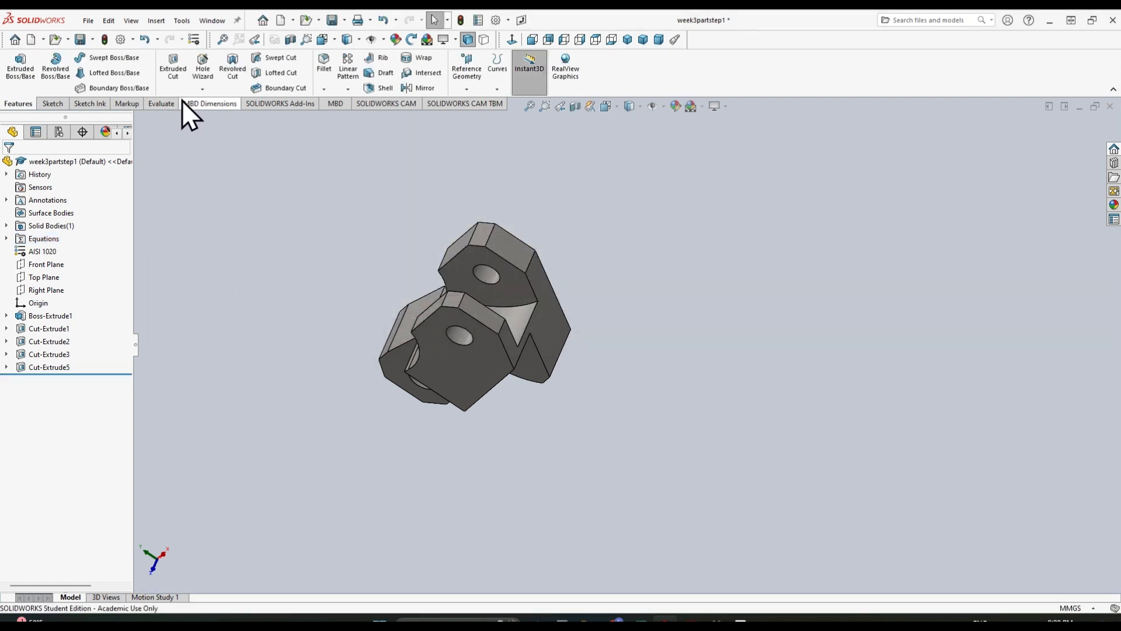
left_click(153, 102)
left_click(161, 73)
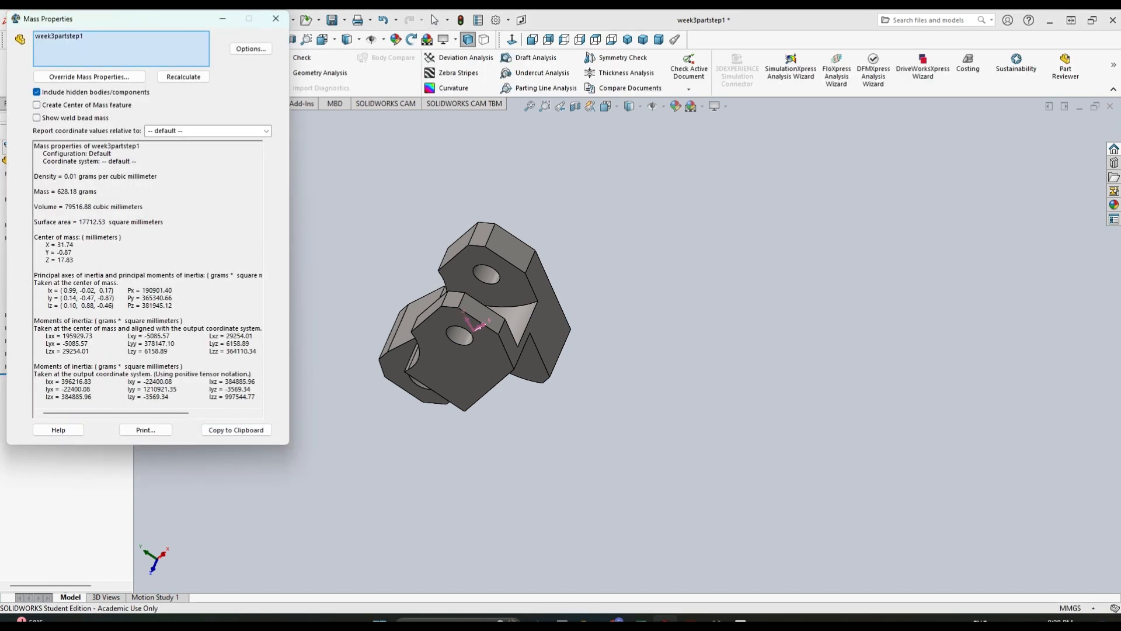
Step: Switch to the exam PDF and compare the part's mass with the answer key's entry for question 5
left_click(690, 620)
left_click_drag(447, 149, 653, 139)
scroll(598, 385, "down", 10)
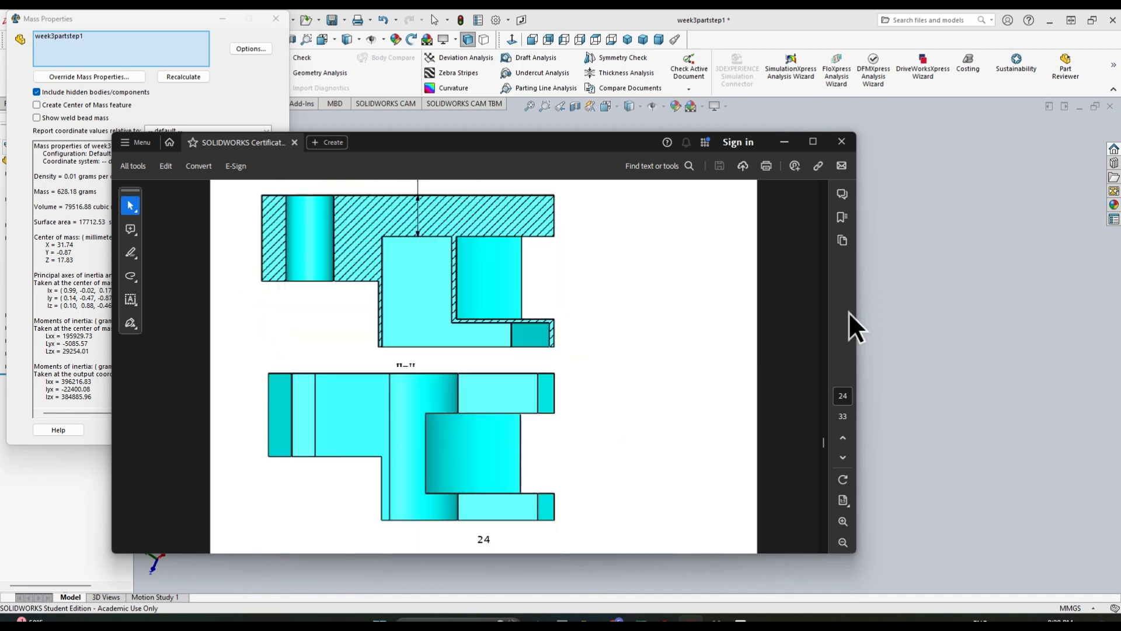
scroll(759, 465, "down", 10)
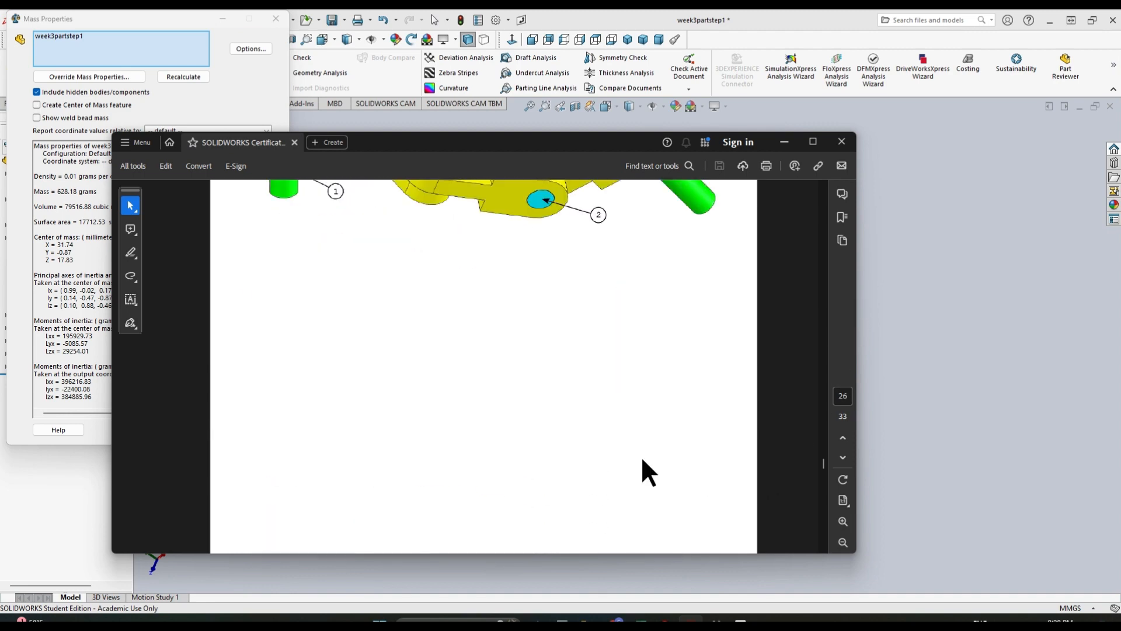
scroll(648, 472, "down", 15)
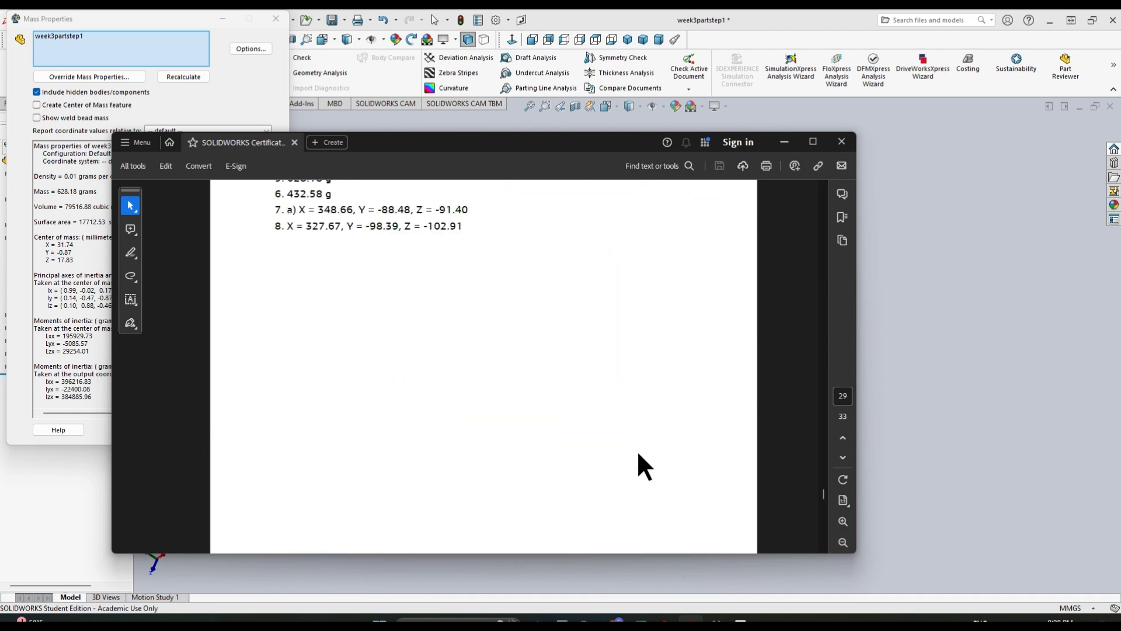
scroll(638, 454, "up", 2)
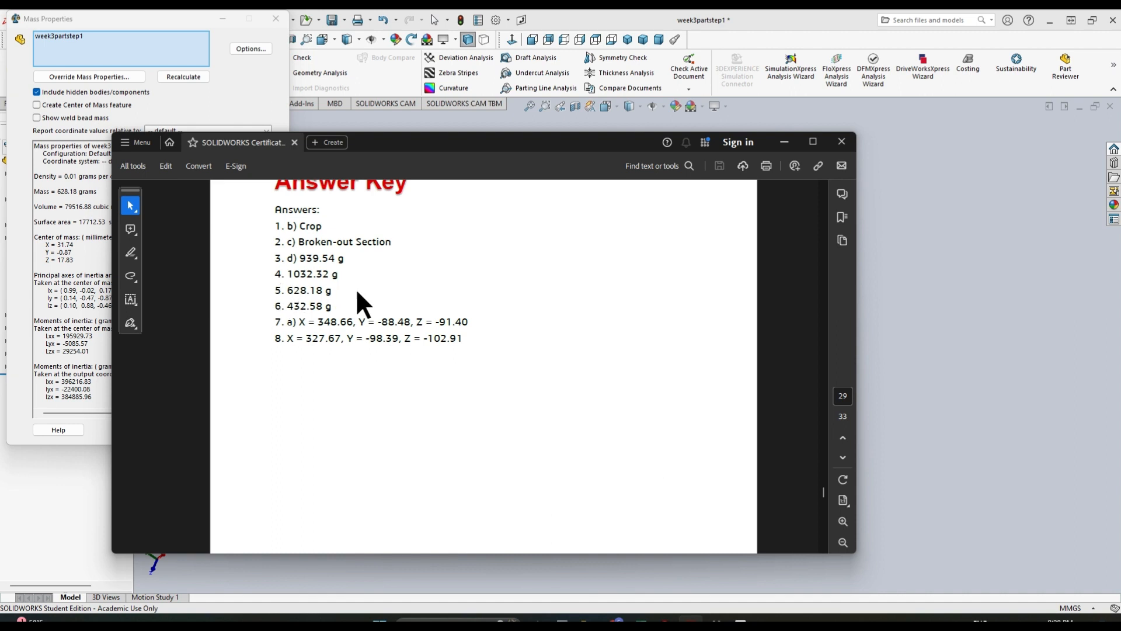
left_click(785, 141)
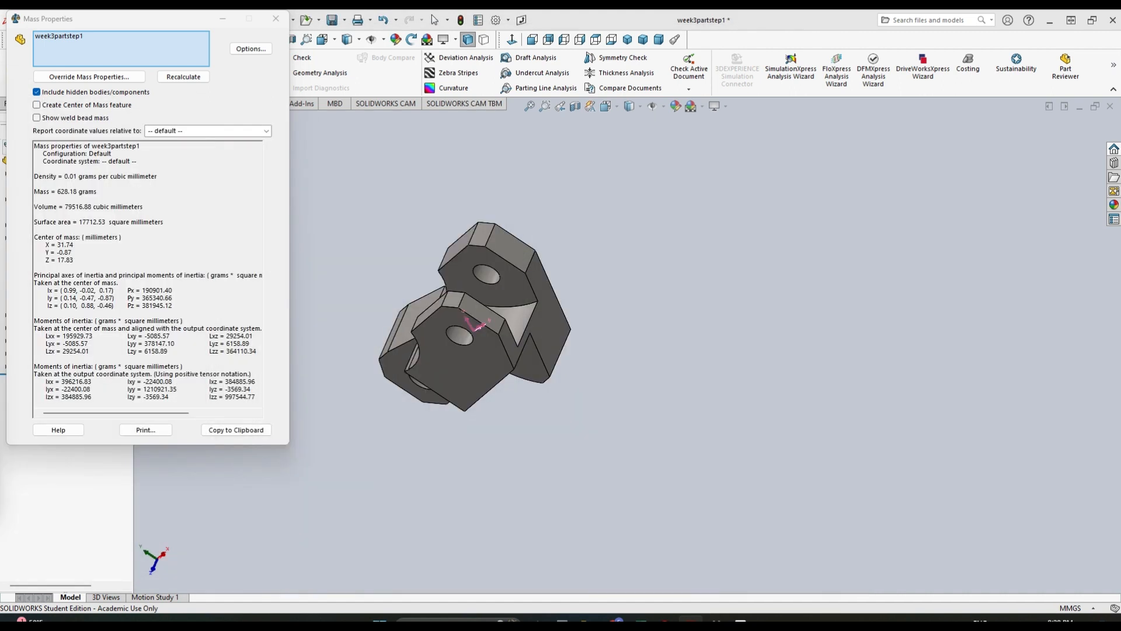
Step: Reopen the exam PDF and read the requirements of question 6, Part (Tool Block) - Step 4, for the added pocket
left_click_drag(0, 108, 800, 73)
scroll(773, 304, "up", 4)
scroll(772, 302, "up", 15)
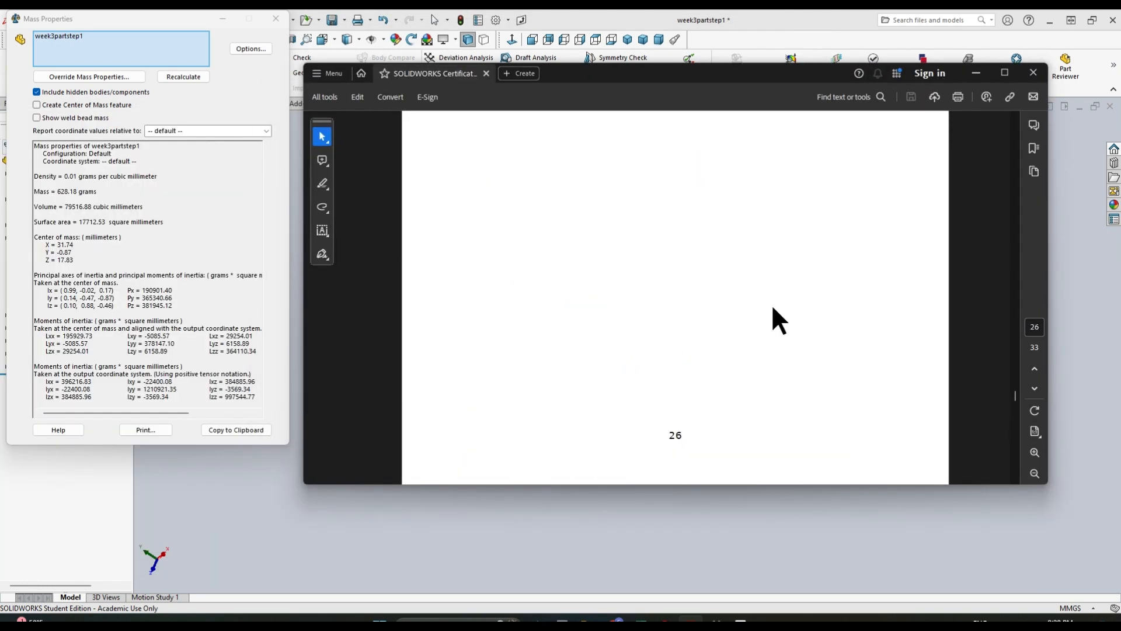
scroll(772, 306, "up", 2)
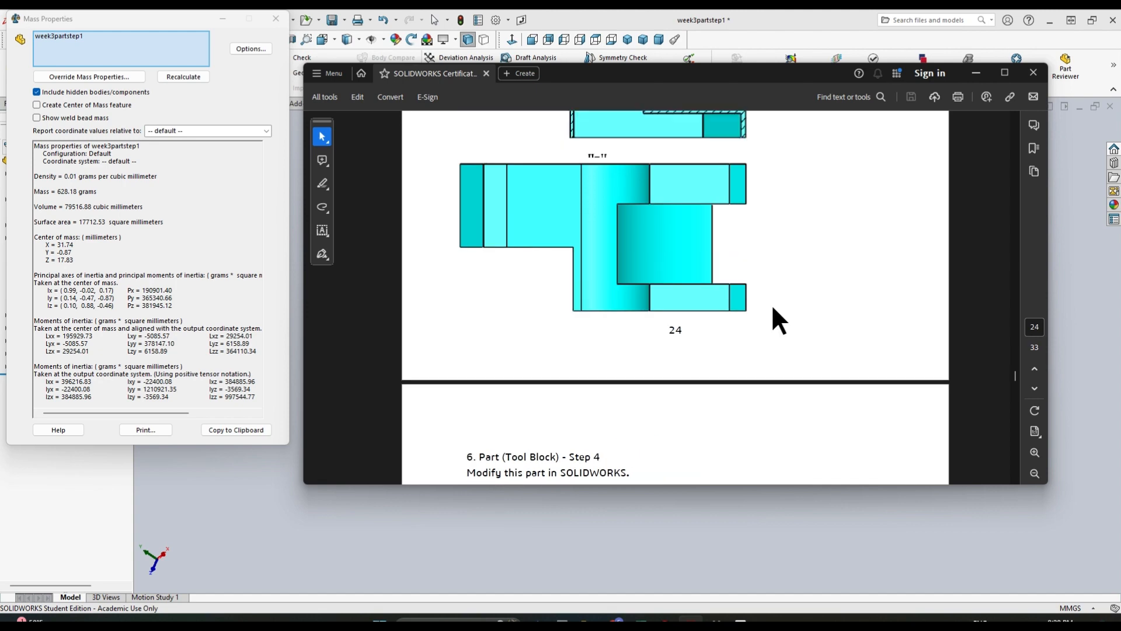
scroll(726, 288, "down", 6)
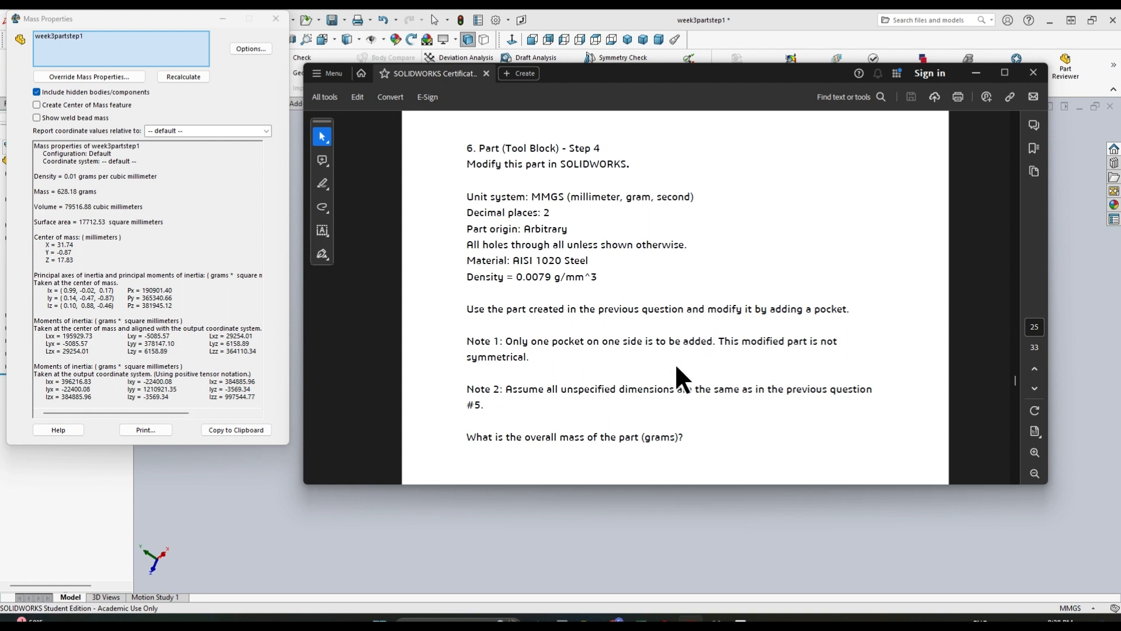
scroll(675, 368, "down", 2)
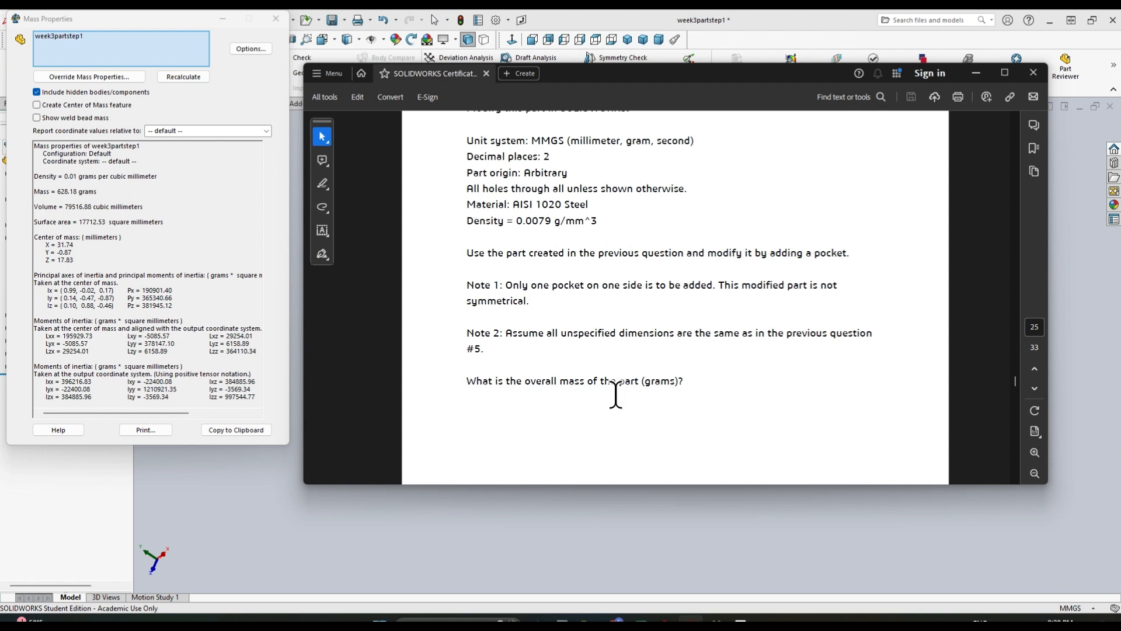
scroll(772, 382, "down", 10)
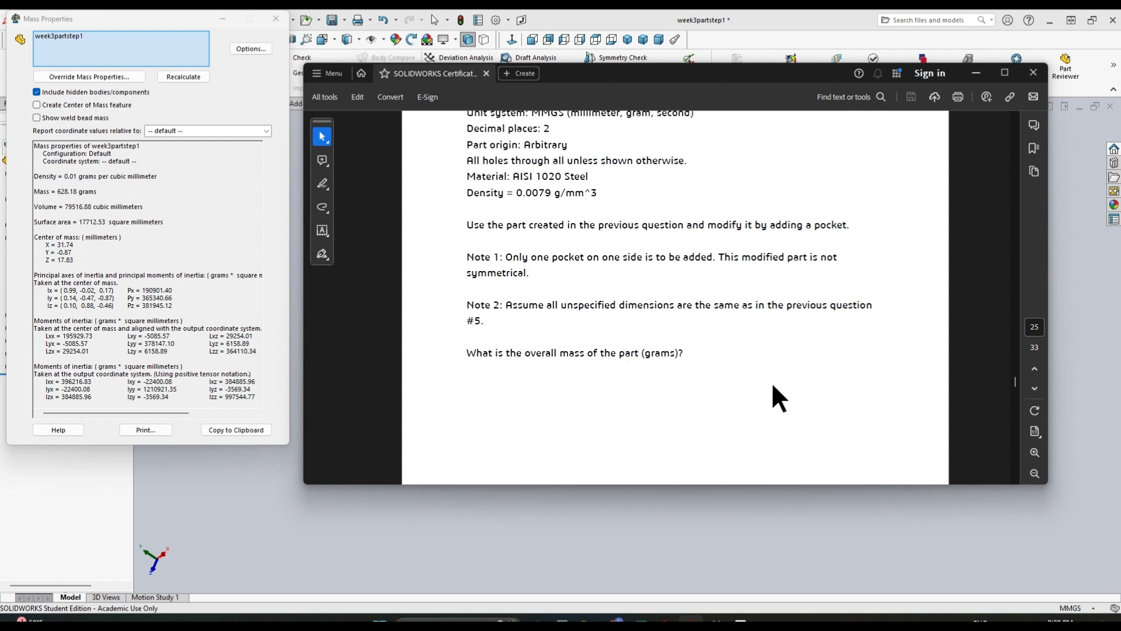
Step: Study the question 6 drawings for the pocket's shape, wall thickness and depth, and close the mass properties results
scroll(733, 377, "up", 15)
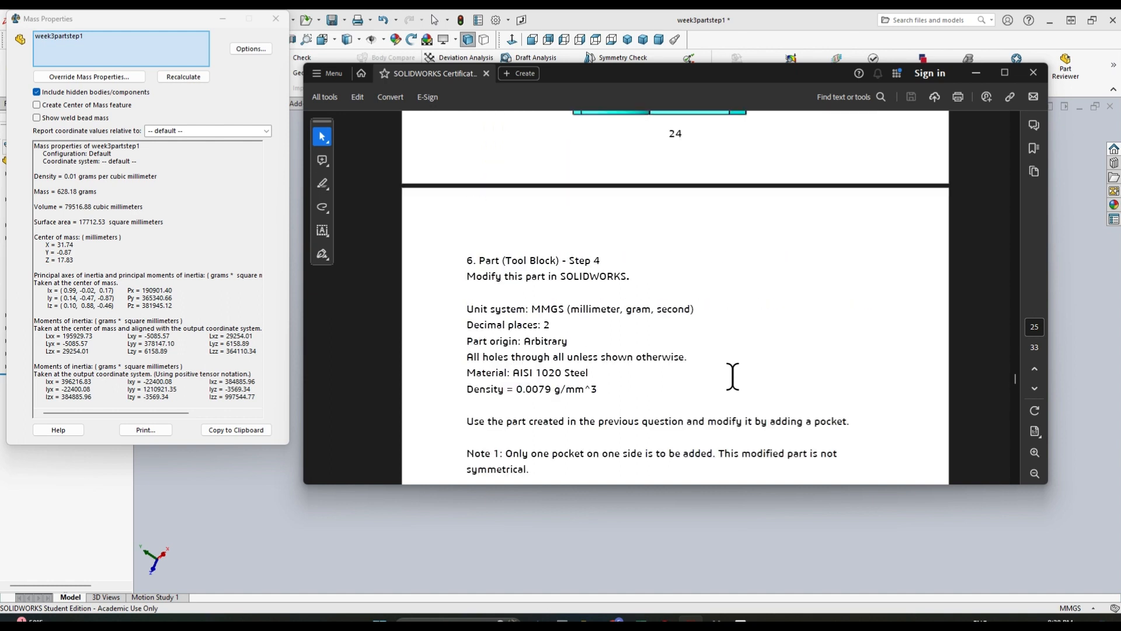
scroll(732, 377, "up", 3)
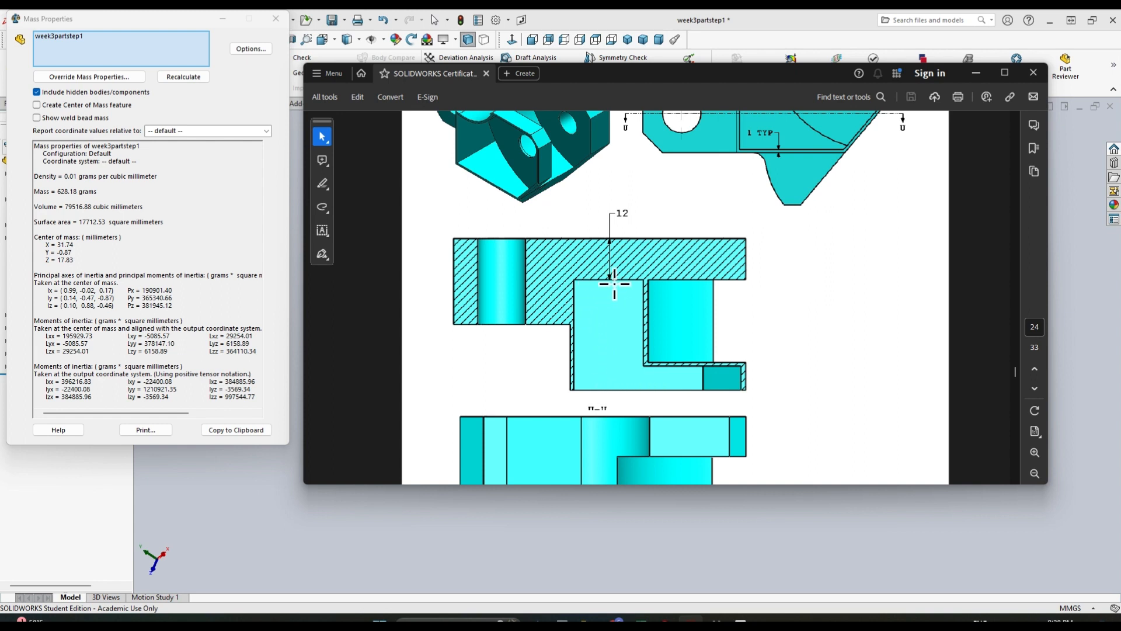
scroll(728, 336, "up", 3)
scroll(728, 336, "up", 4)
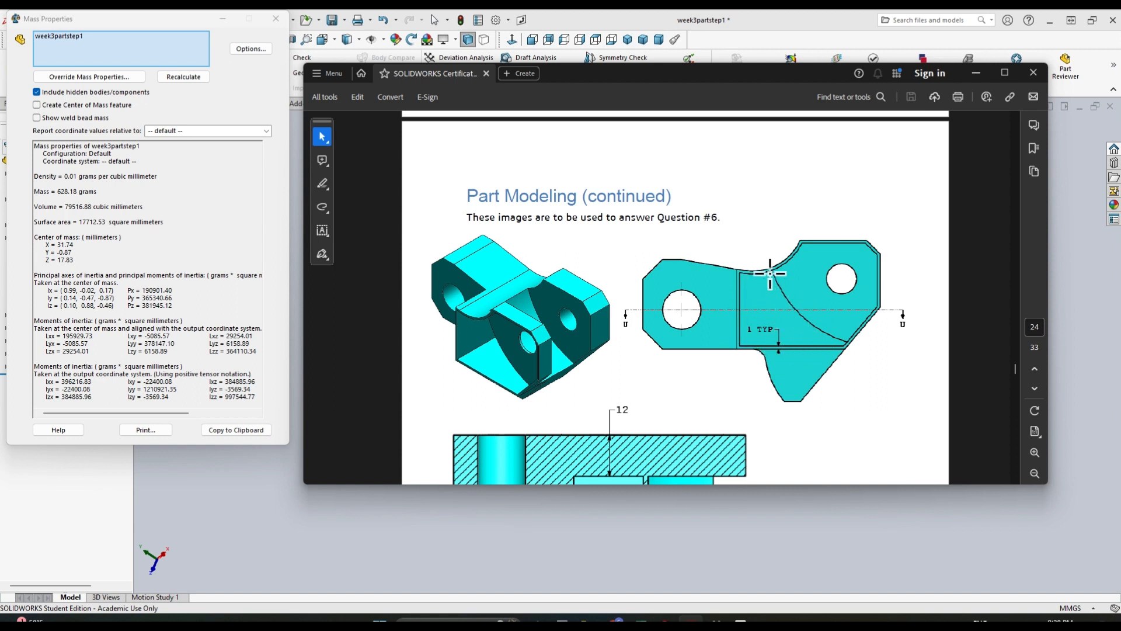
scroll(759, 234, "down", 3)
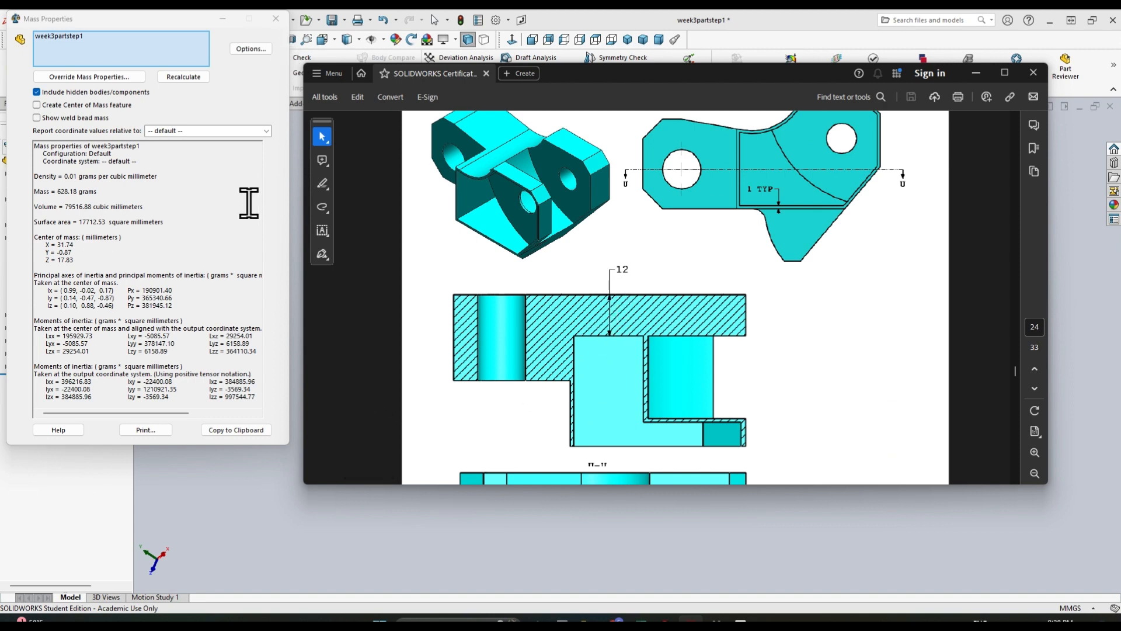
left_click(276, 19)
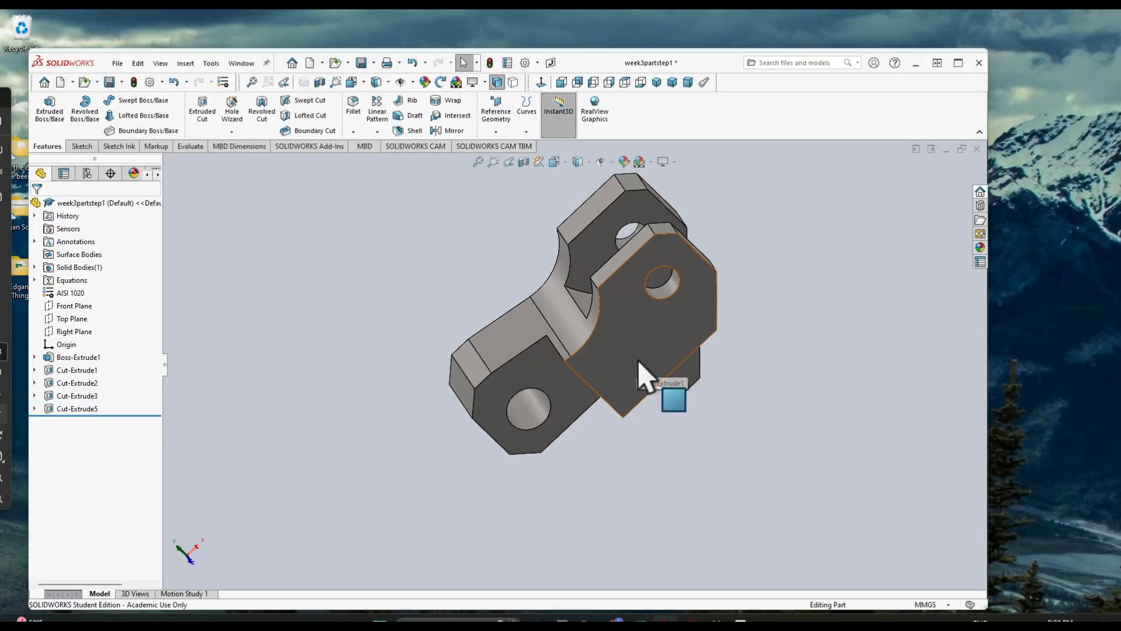
Step: Start a sketch on the outer side face of the lug and convert the face's outer edges into sketch entities
left_click(639, 363)
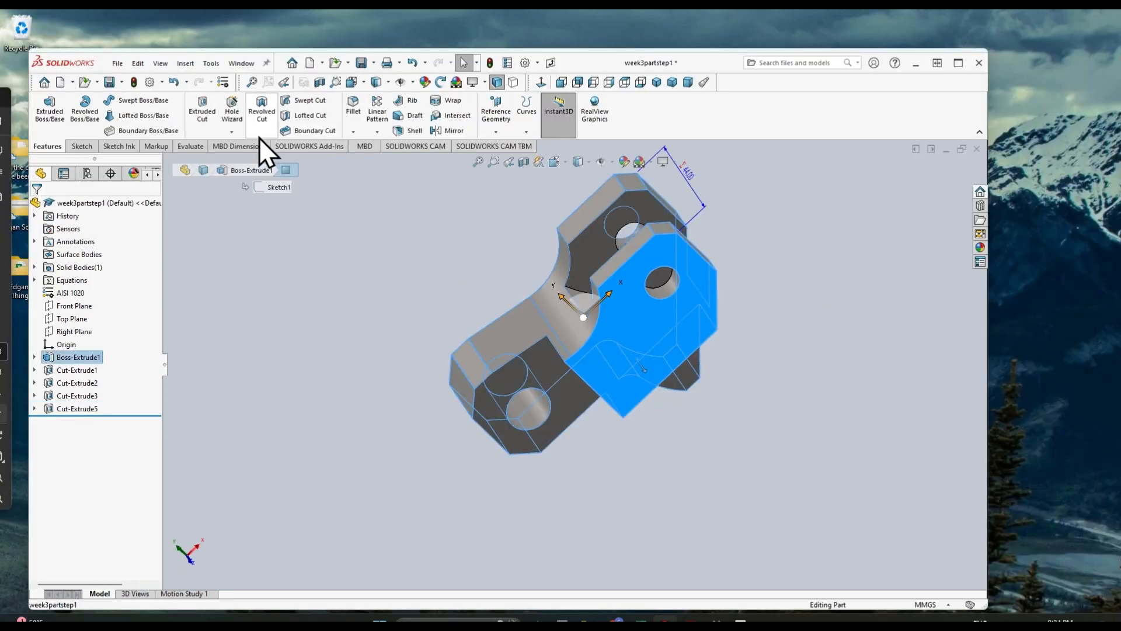
left_click(84, 146)
left_click(66, 146)
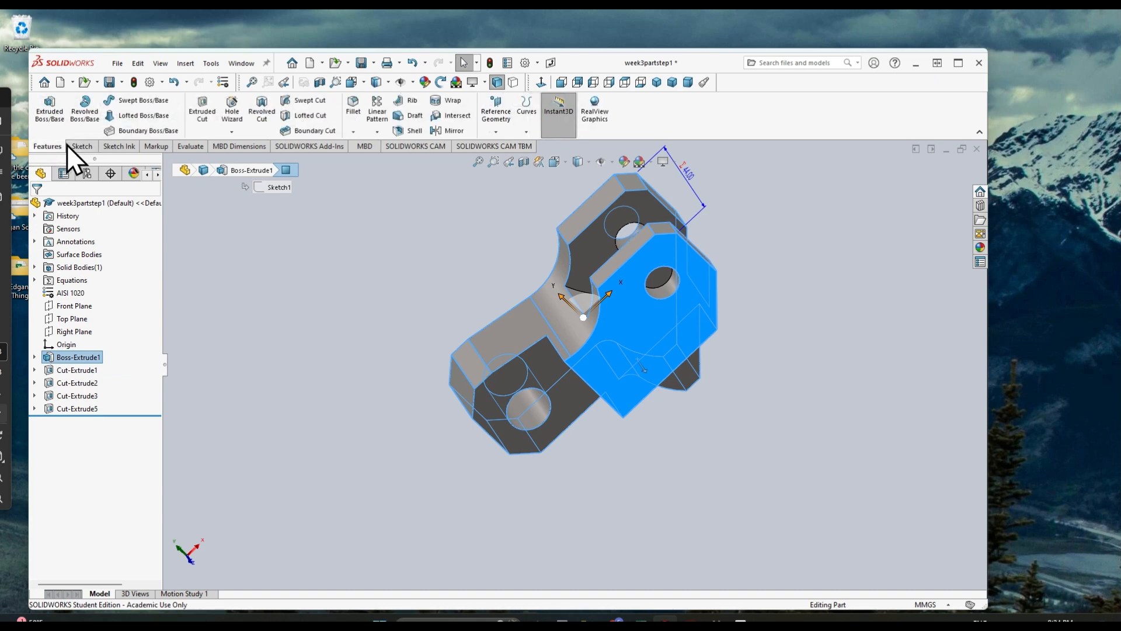
left_click(84, 147)
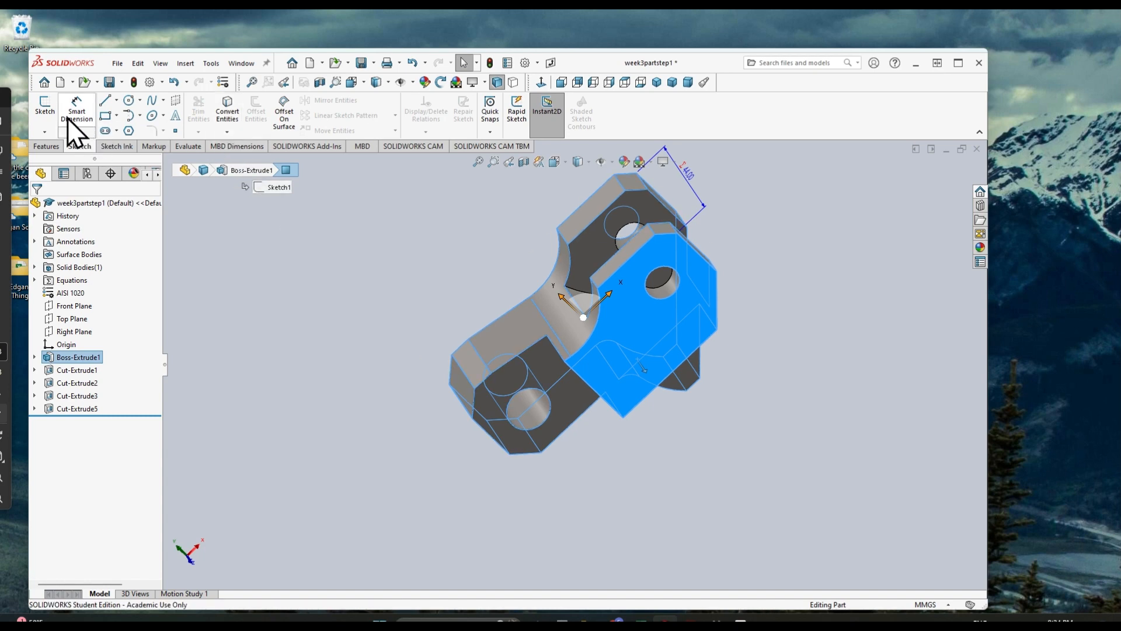
left_click(47, 108)
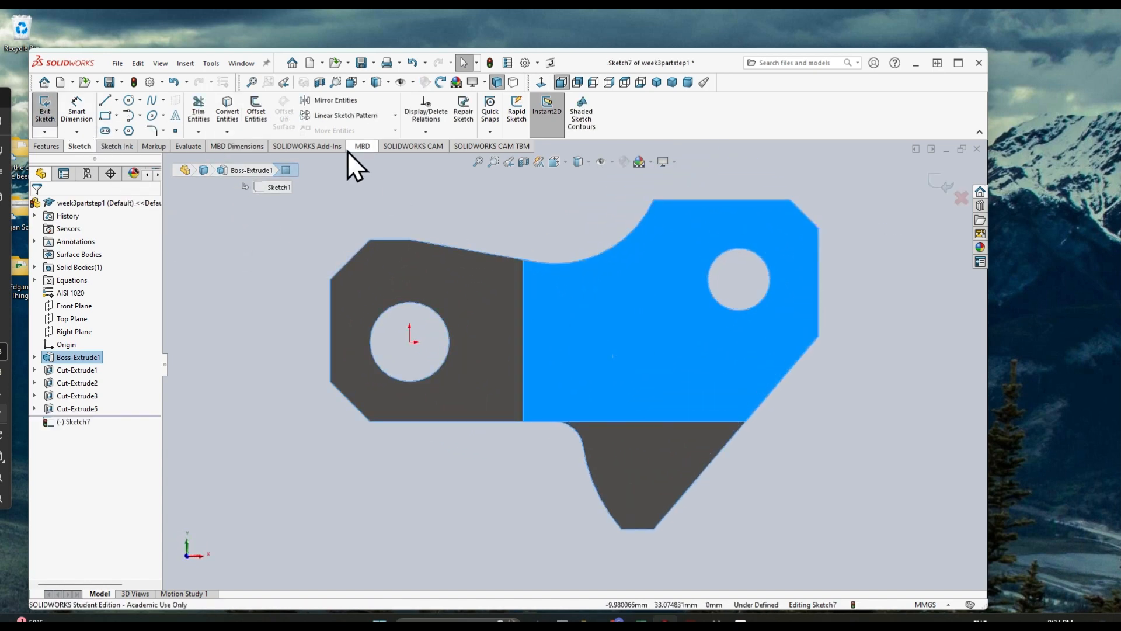
left_click(240, 114)
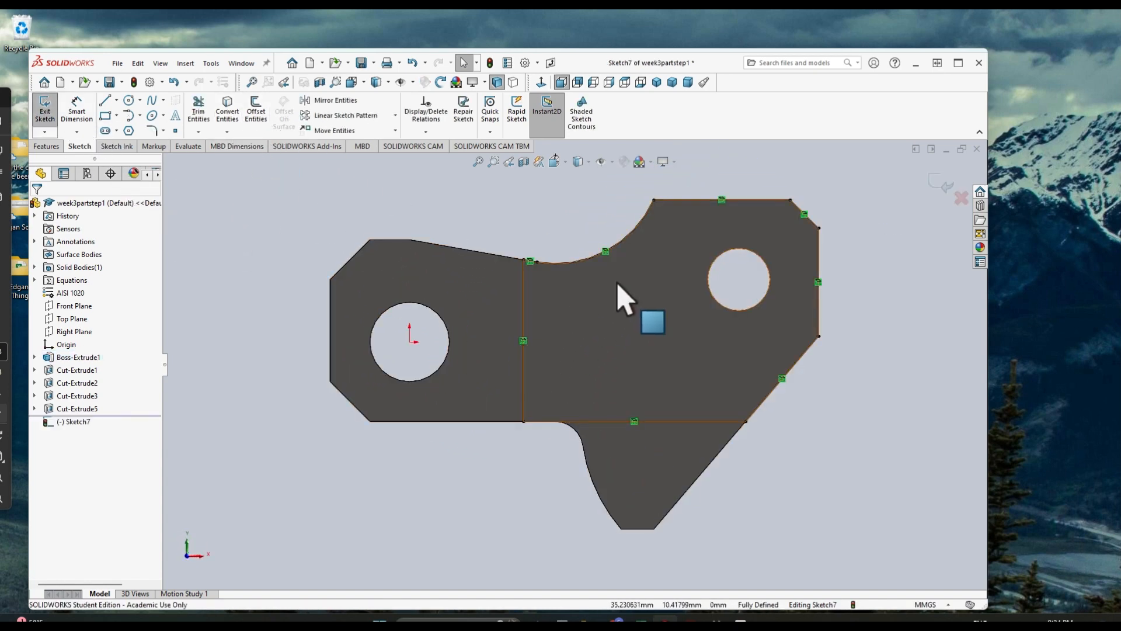
Step: Offset the outline of the lug's side face inward by 1 mm with Offset Entities
left_click(258, 114)
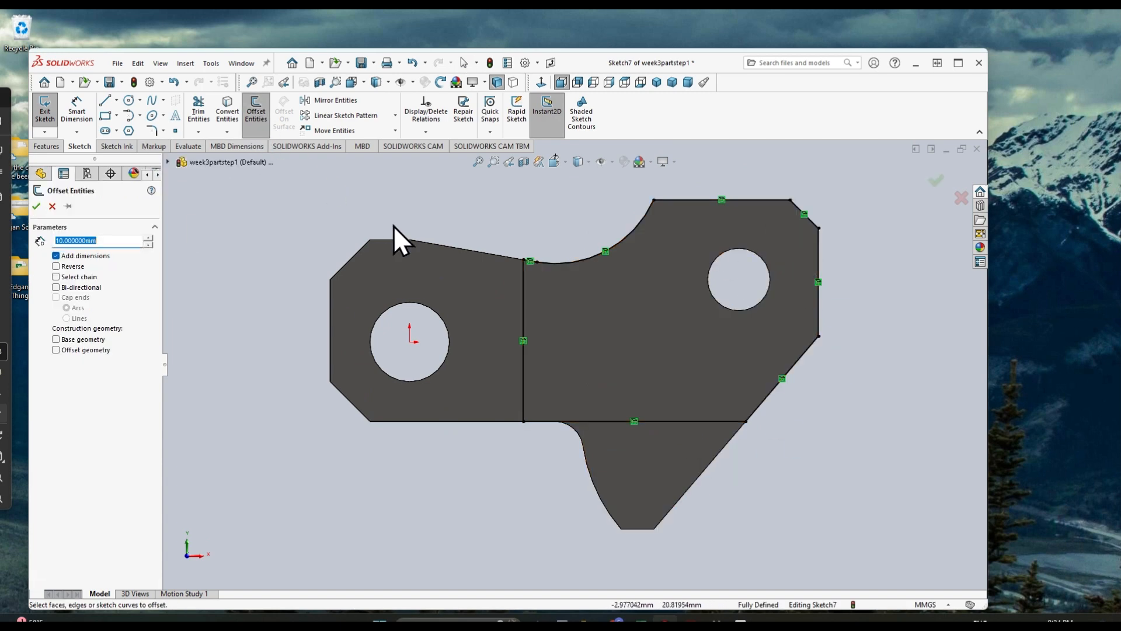
left_click(633, 339)
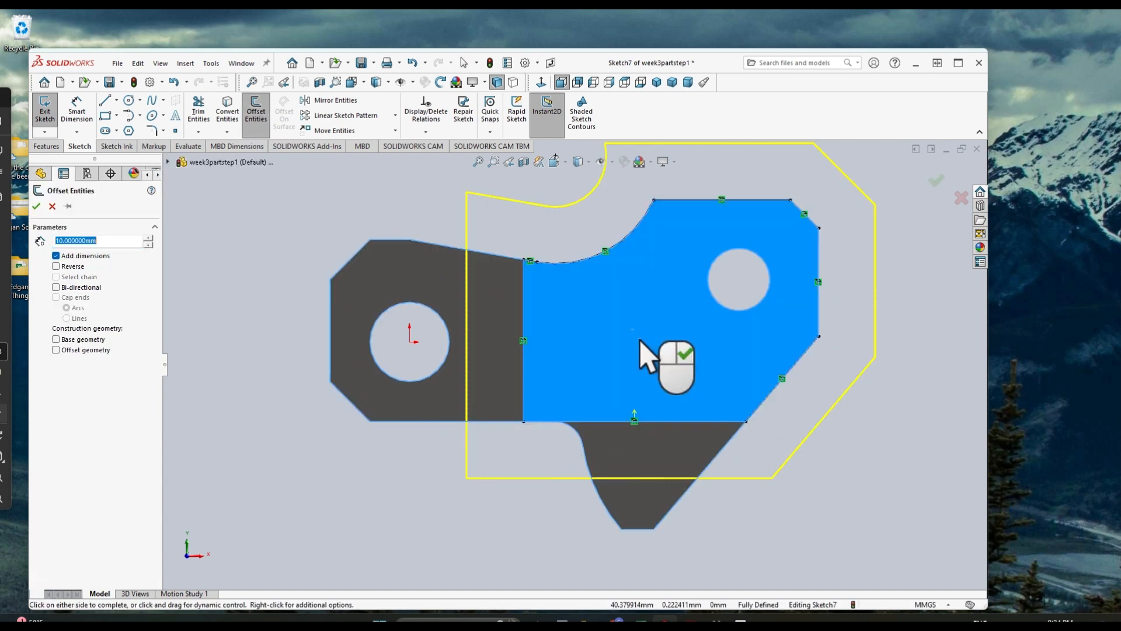
left_click(58, 267)
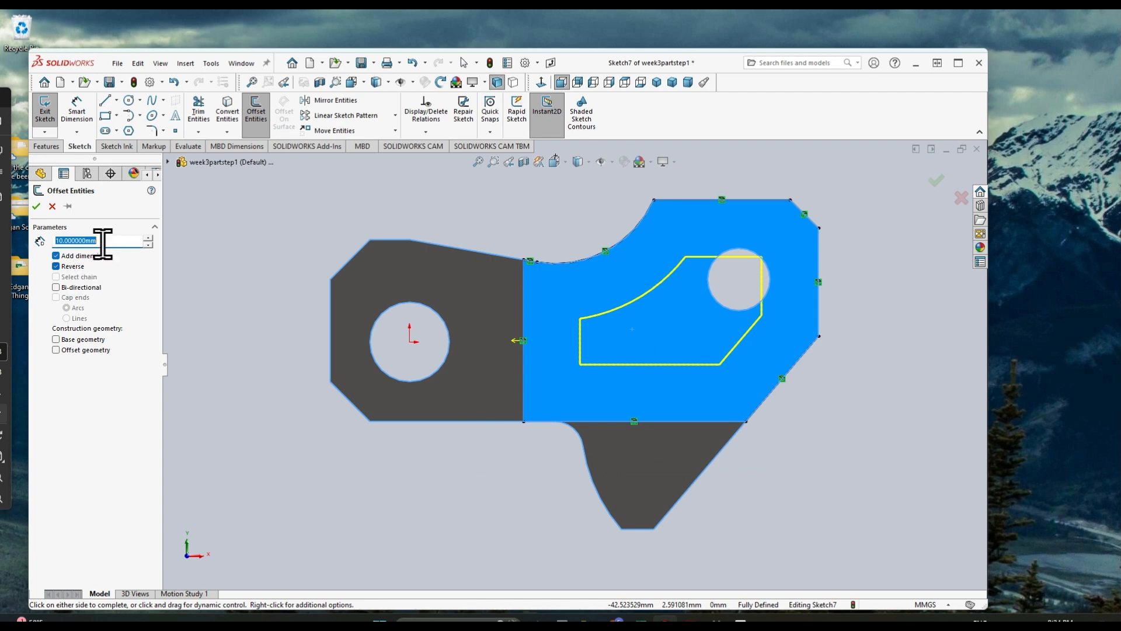
type("1.000000m")
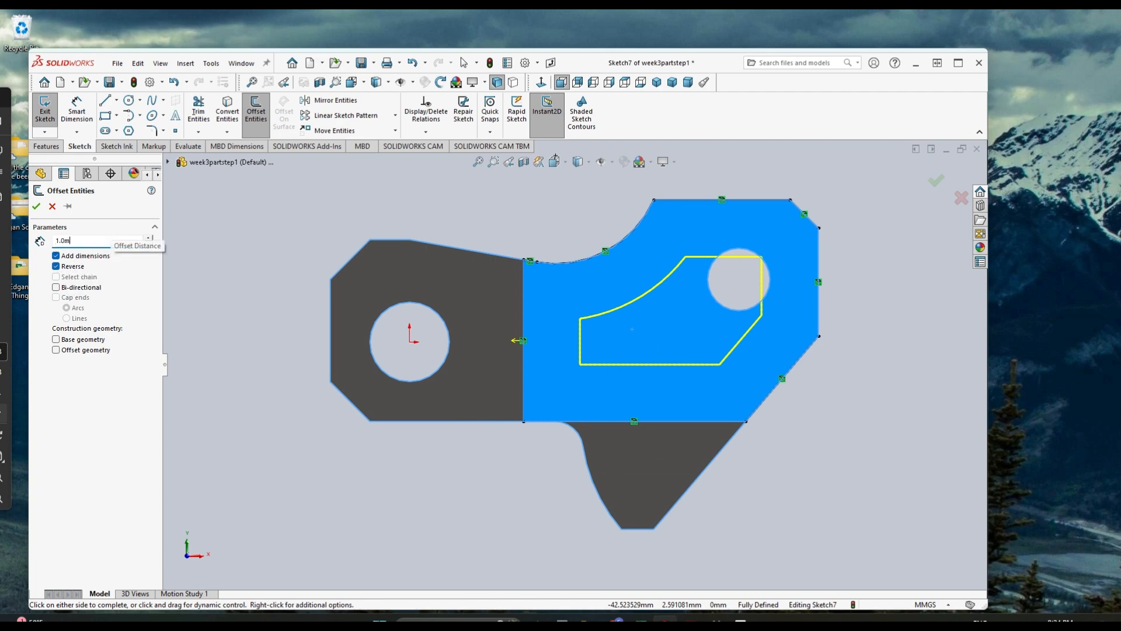
type("m")
key("Return")
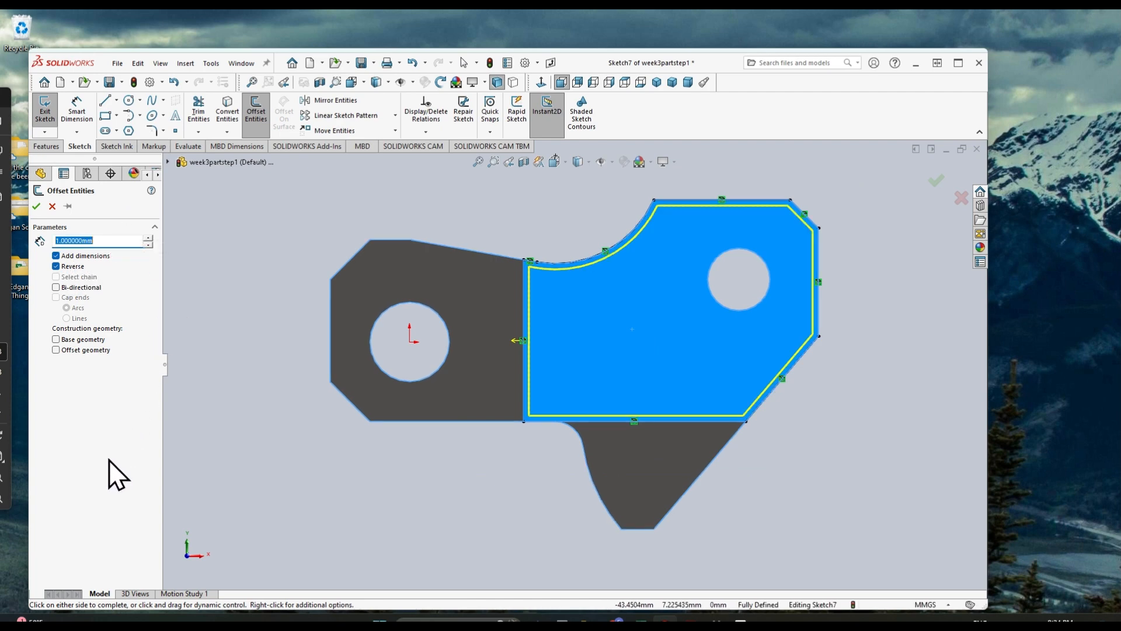
left_click(37, 207)
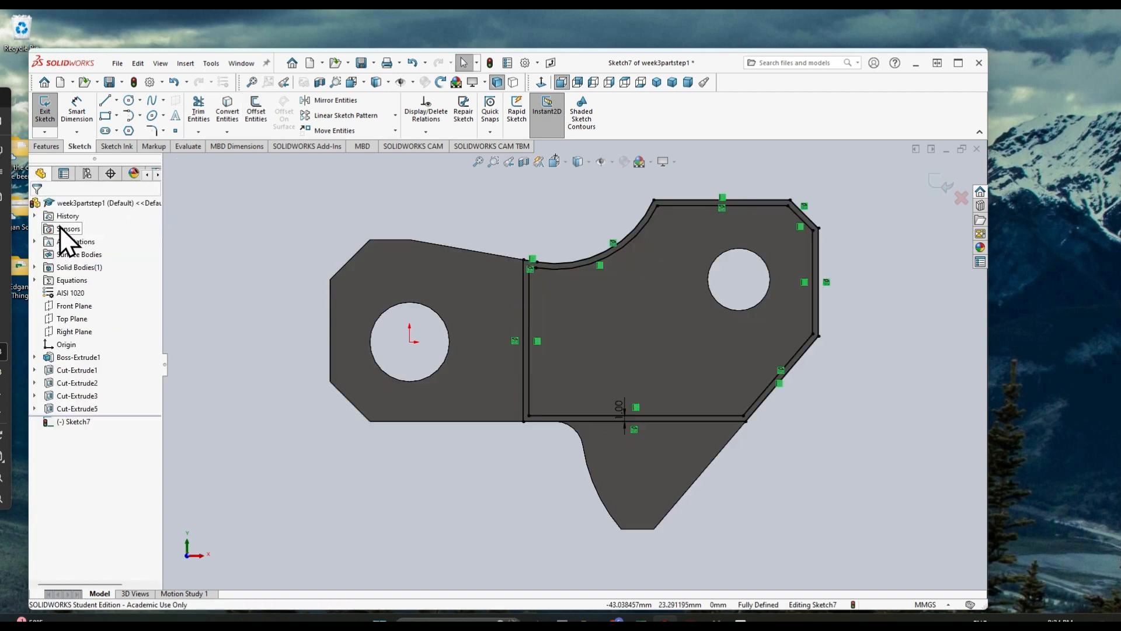
Step: Try an Extruded Cut of the band between the lug face's outline and its 1 mm offset, 8 mm deep into the lug
left_click(76, 422)
left_click(51, 147)
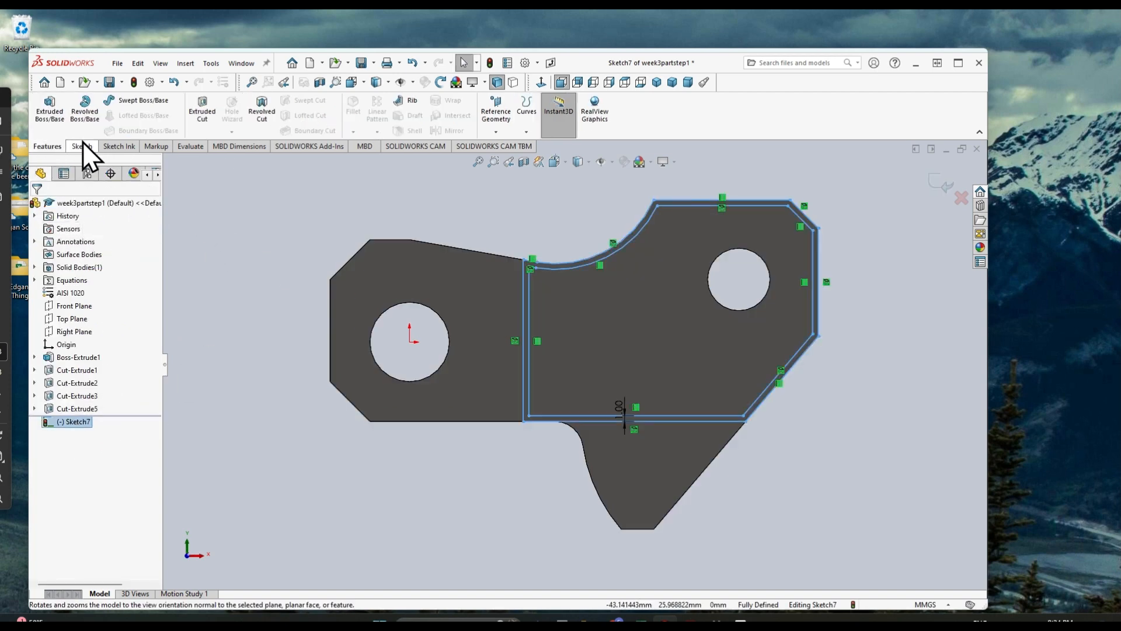
left_click(202, 110)
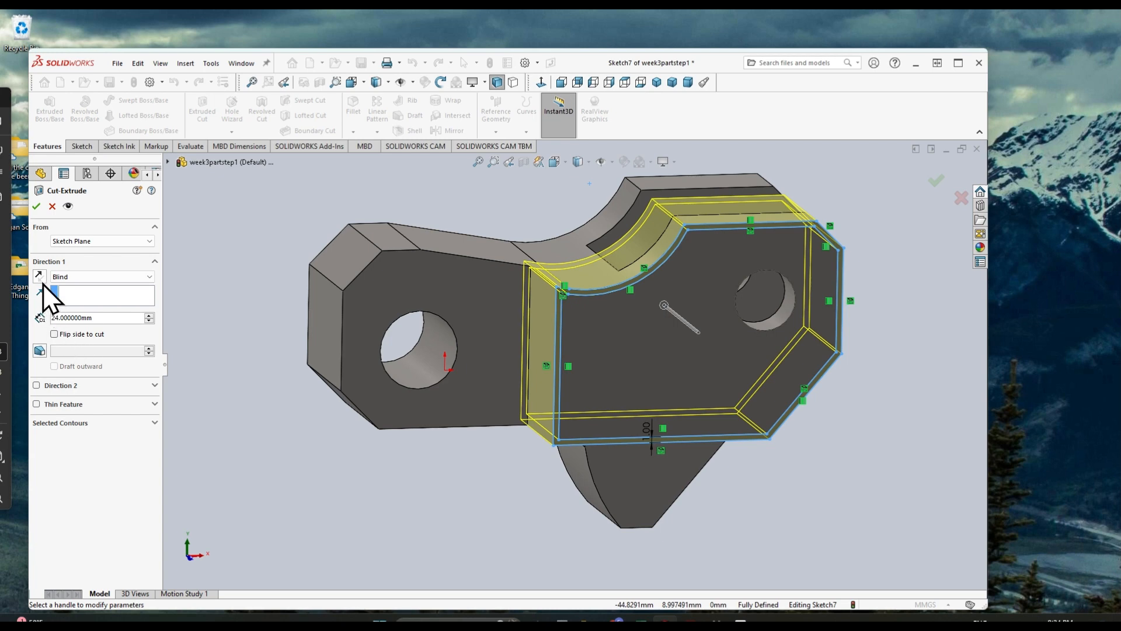
left_click(54, 334)
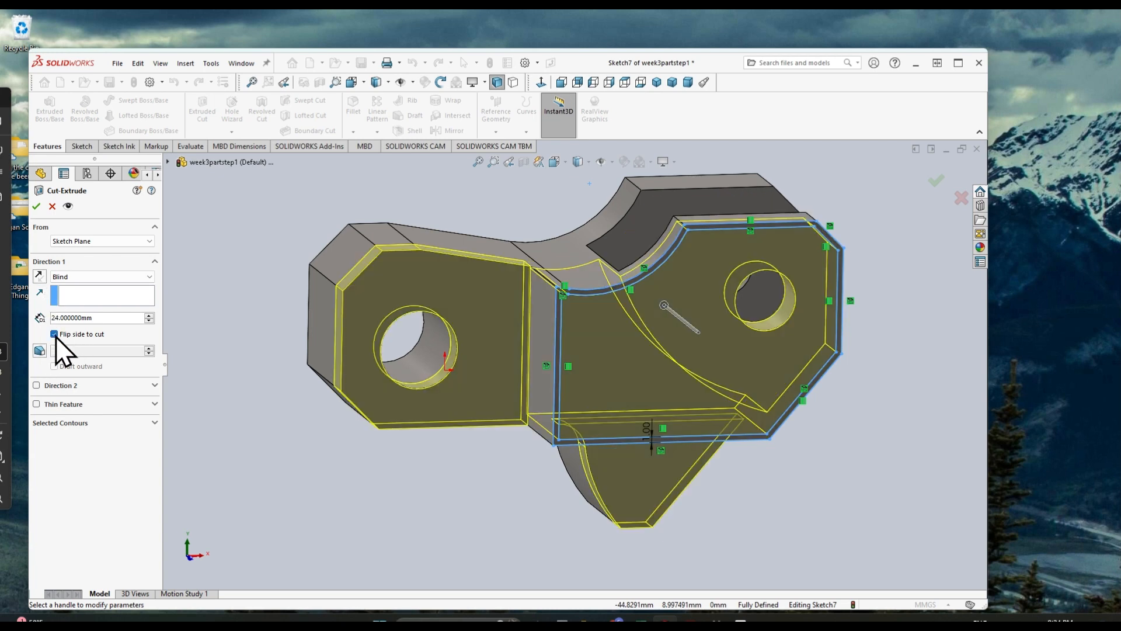
left_click(55, 334)
left_click(39, 275)
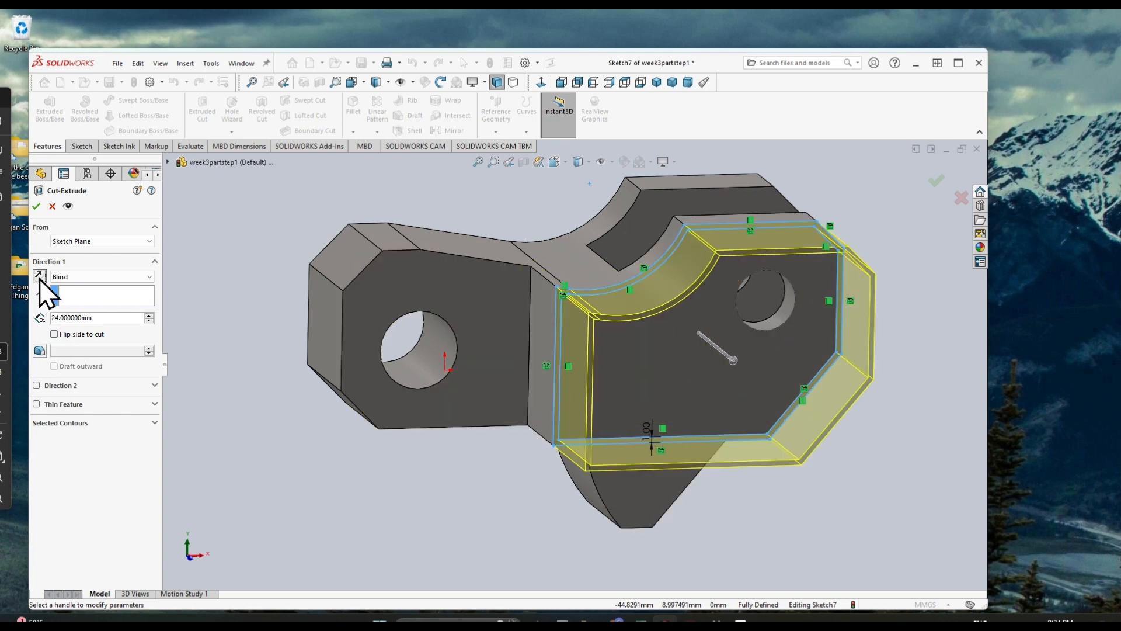
left_click(39, 275)
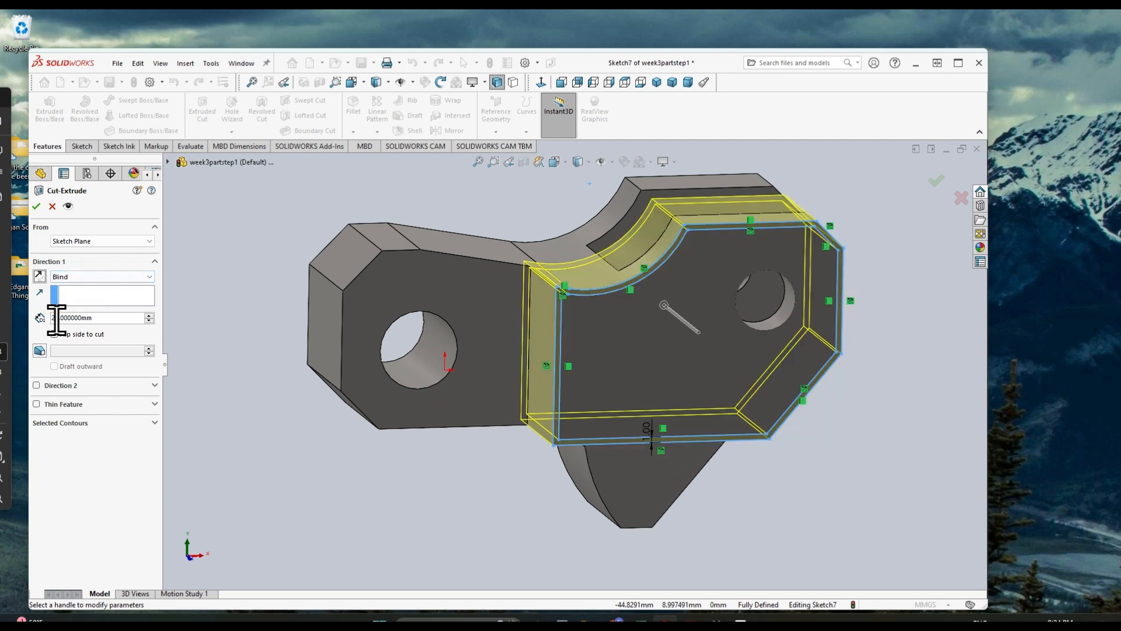
key("BackSpace")
key("BackSpace")
type("8")
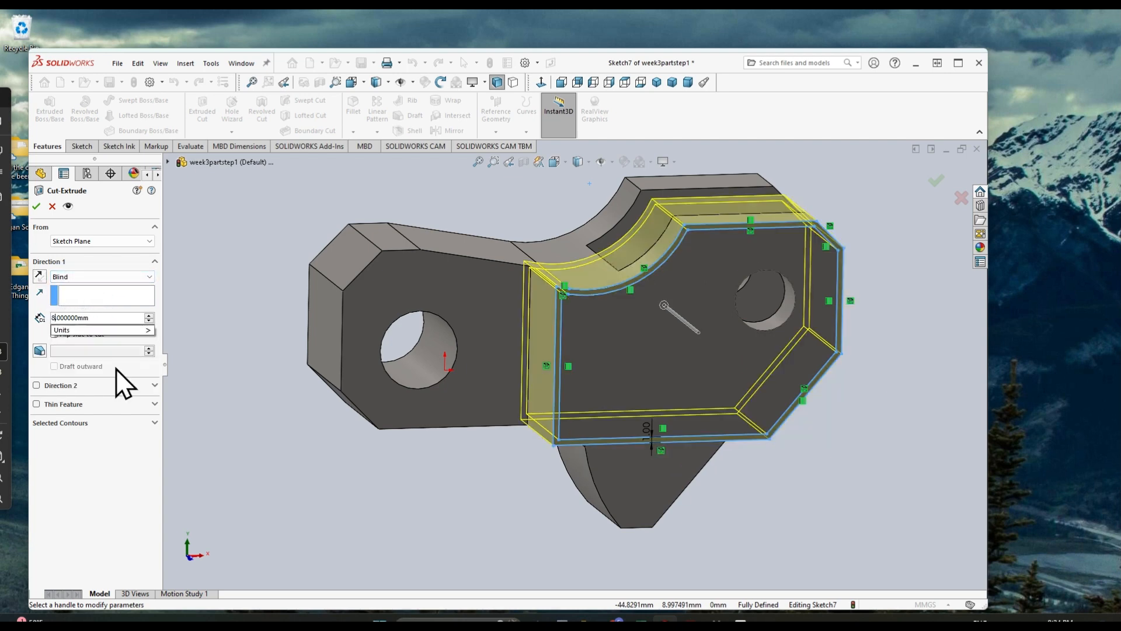
left_click(36, 206)
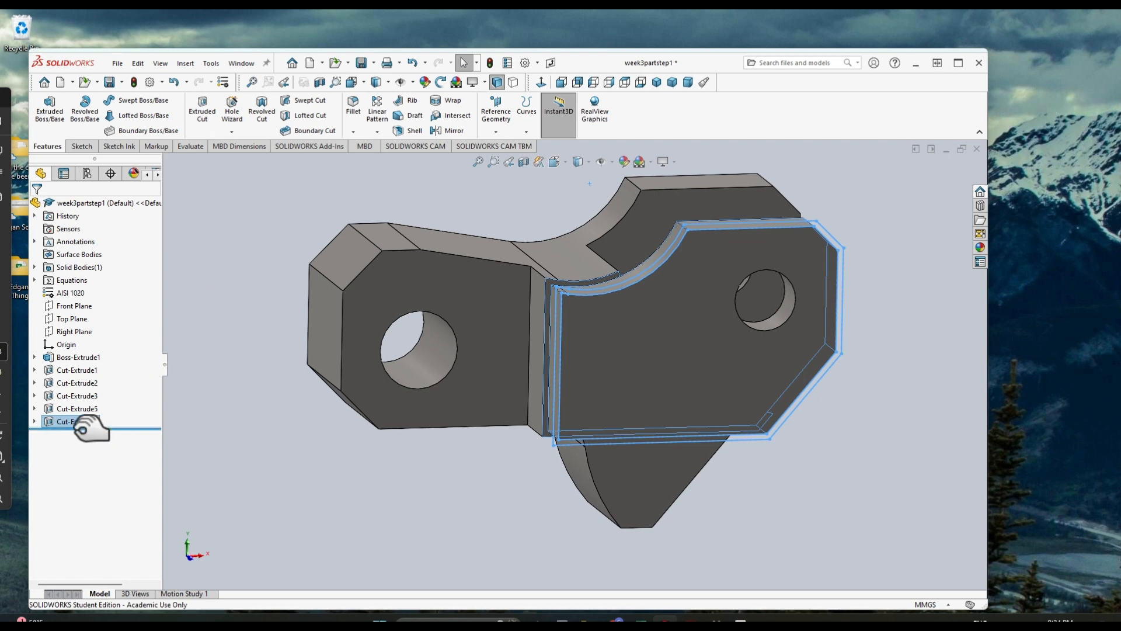
Step: Try to reverse the direction of the 8 mm perimeter cut, test flipping its cut side, and discard the edit
left_click(35, 421)
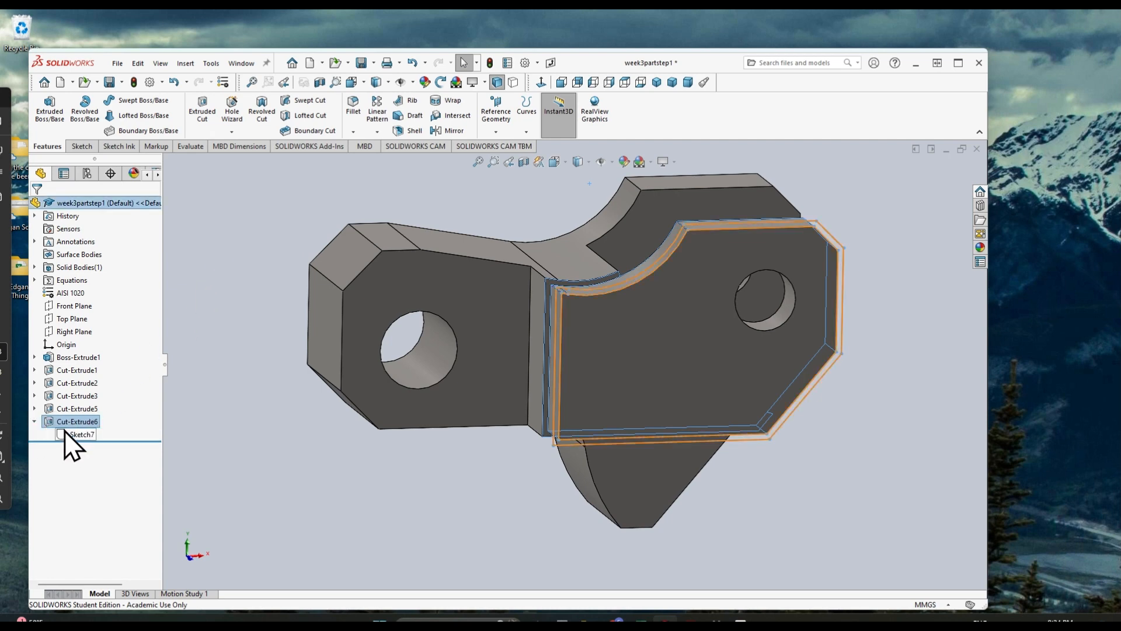
right_click(64, 432)
left_click(72, 368)
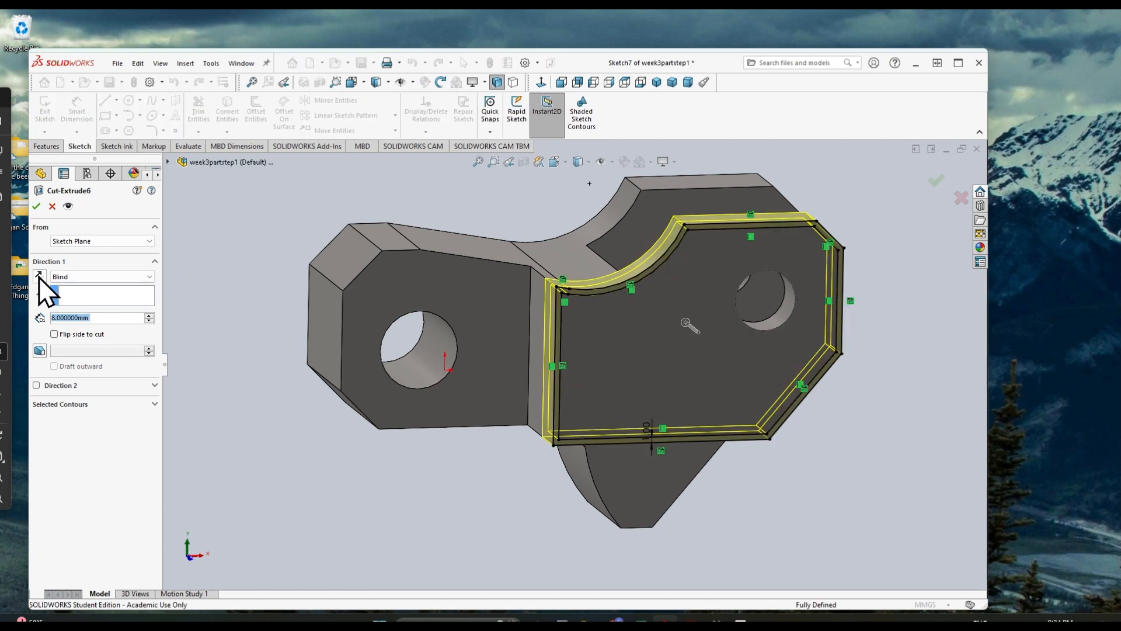
left_click(42, 279)
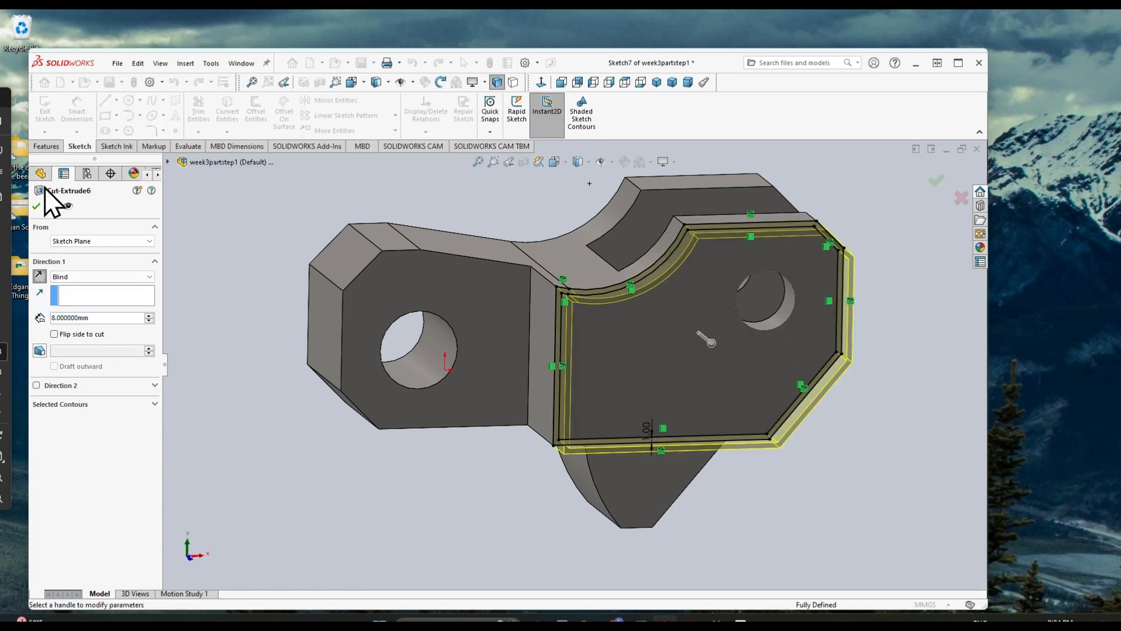
left_click(33, 207)
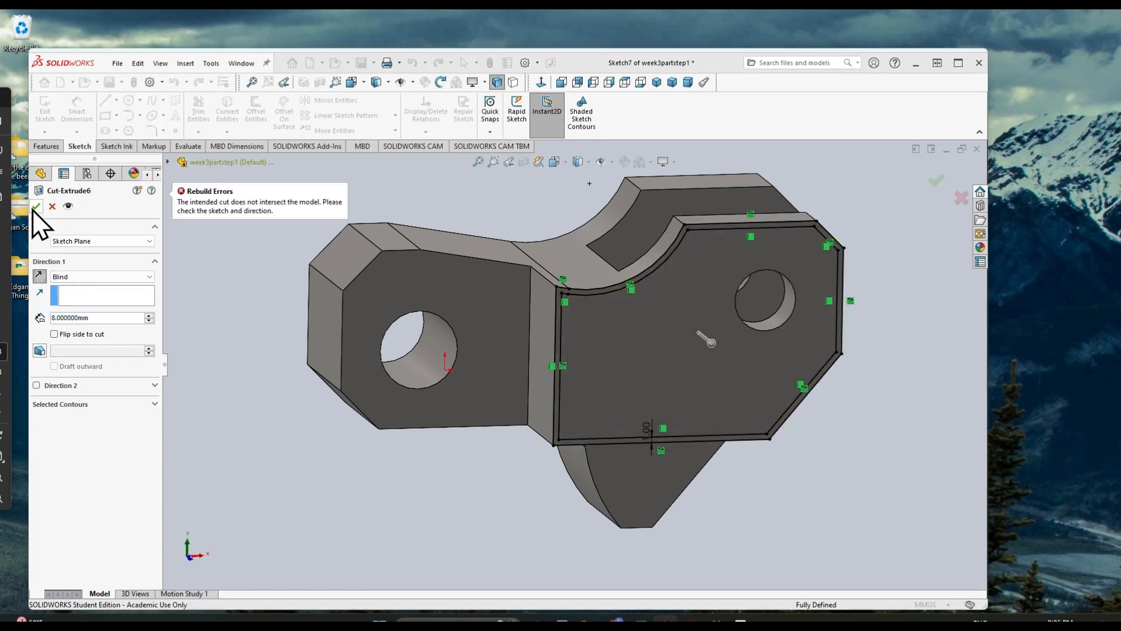
left_click(54, 333)
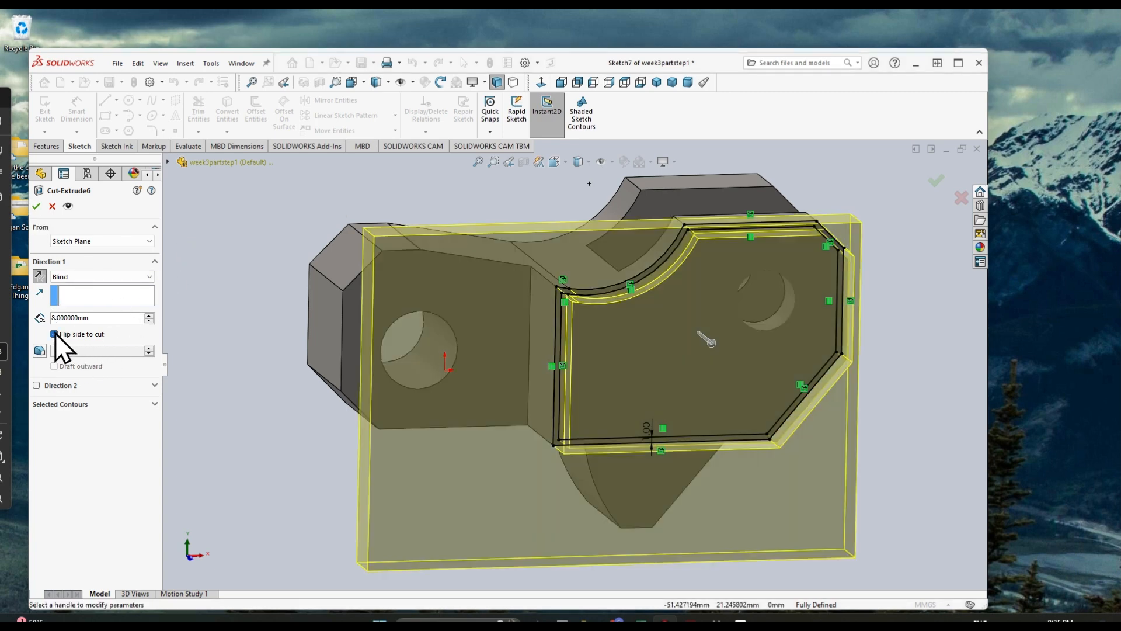
left_click(55, 333)
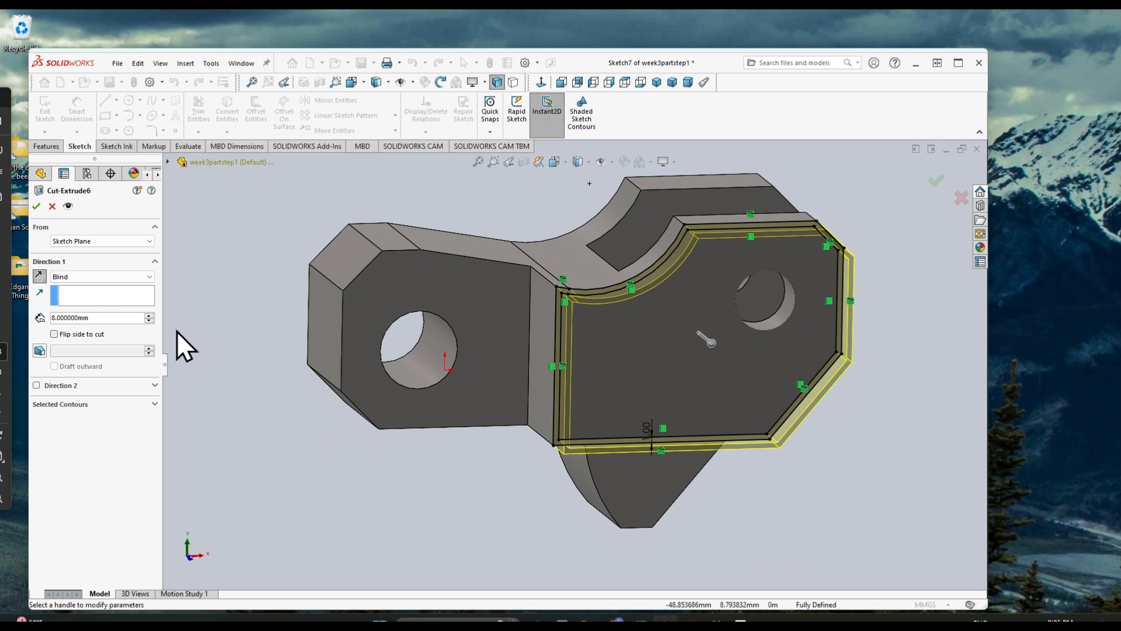
left_click(52, 206)
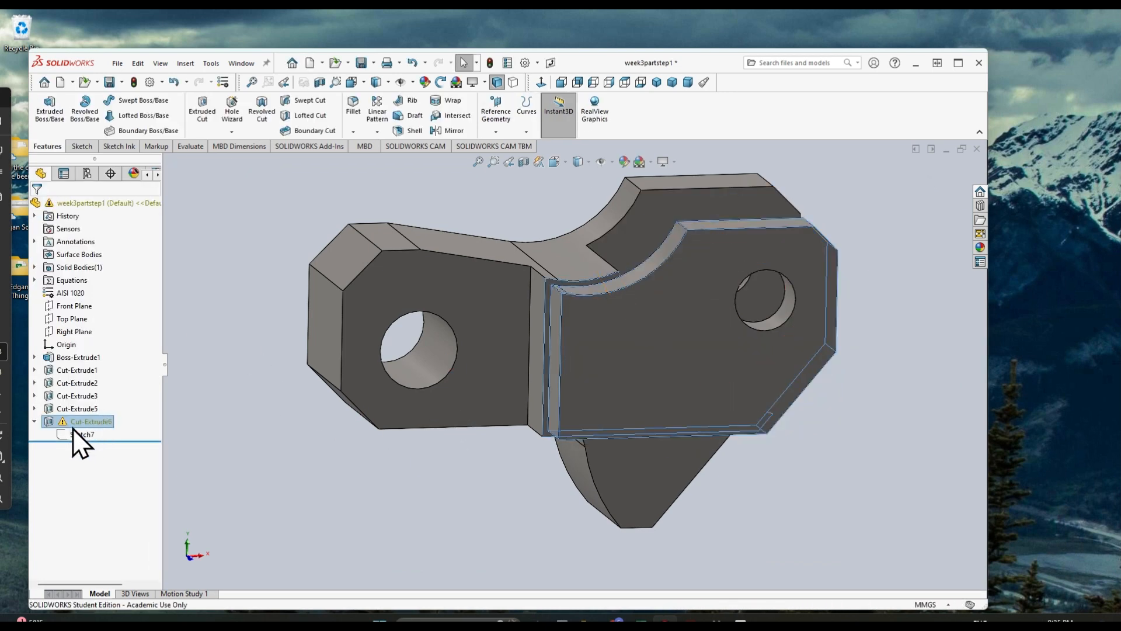
Step: Delete the perimeter cut feature from the lug while keeping its sketch
right_click(73, 421)
left_click(110, 460)
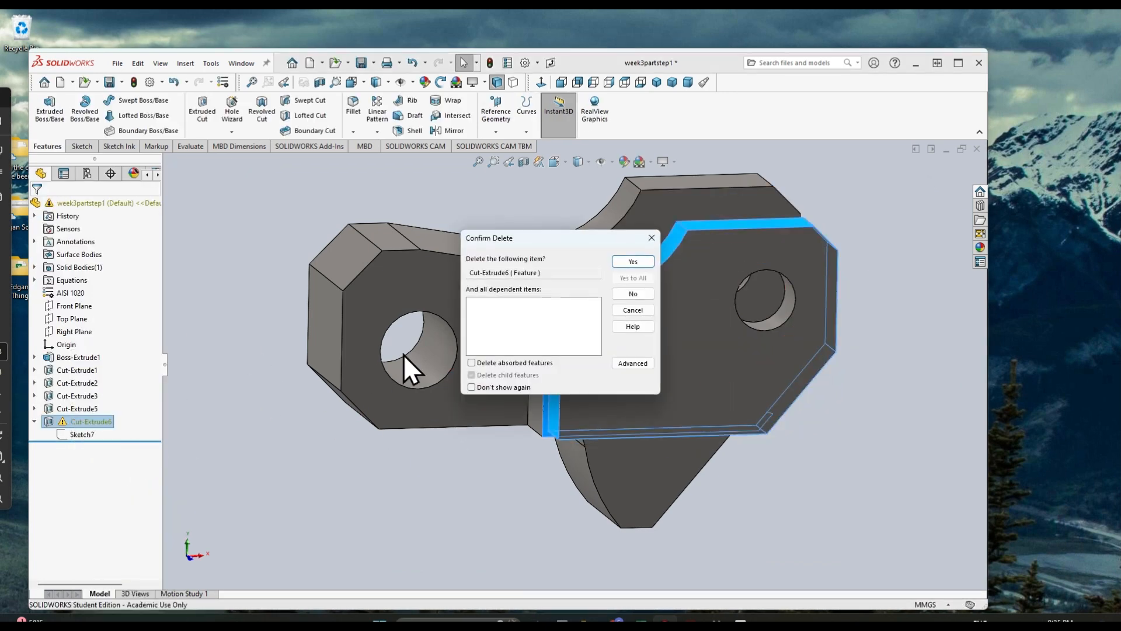
left_click(633, 262)
Step: Edit the sketch on the lug's side face and trim away the converted outer outline, keeping only the inward offset profile
left_click(66, 422)
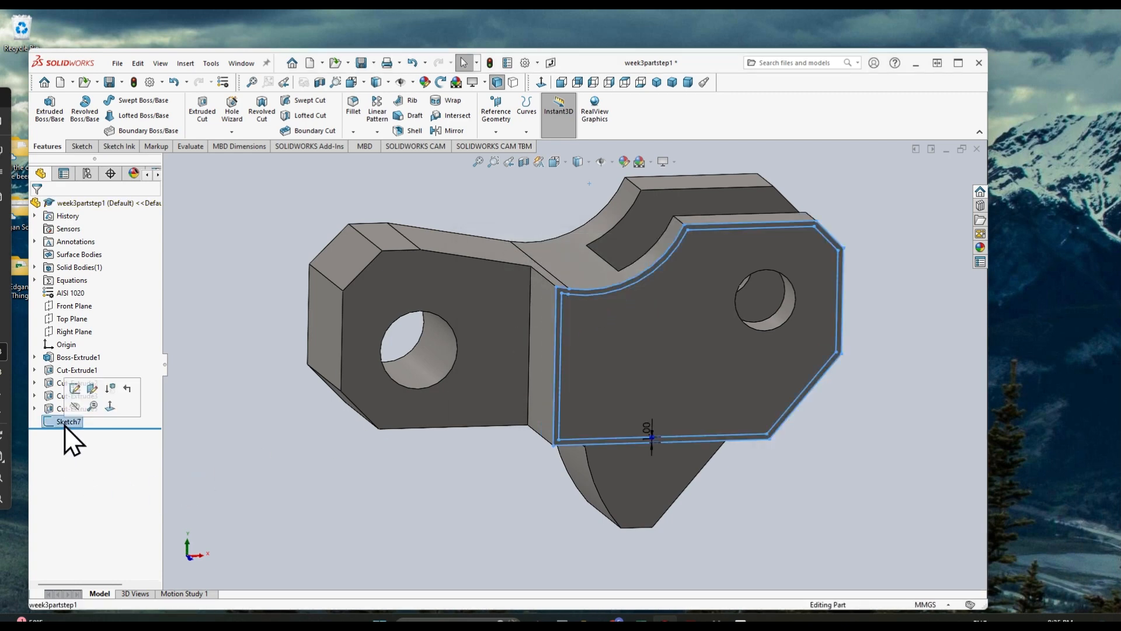
scroll(804, 487, "up", 1)
scroll(803, 487, "down", 2)
scroll(783, 445, "up", 1)
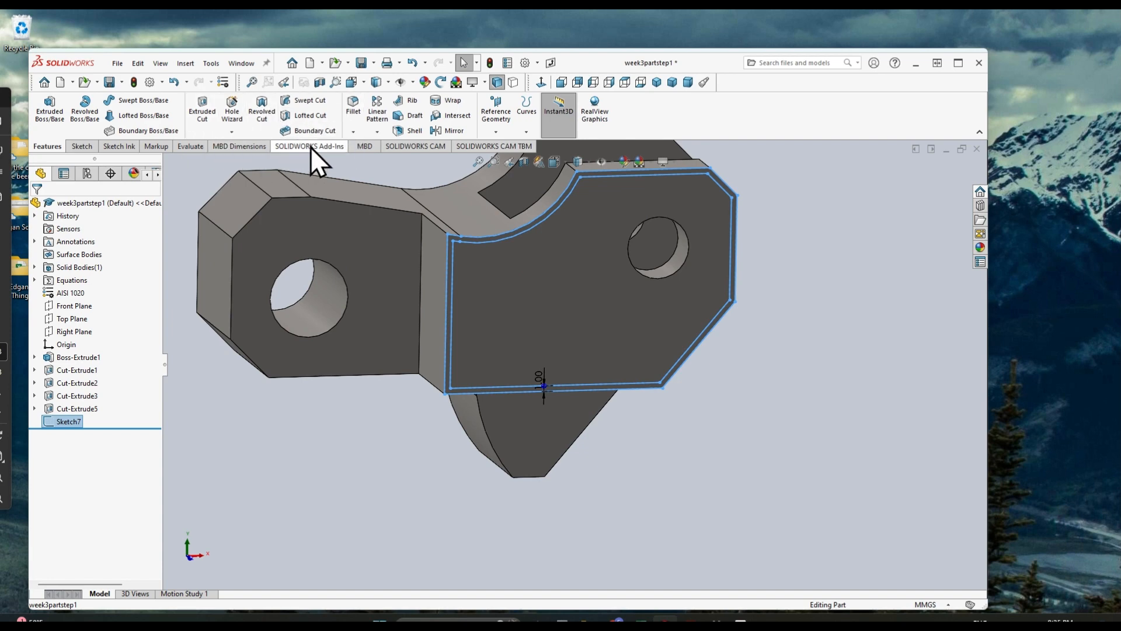
left_click(85, 147)
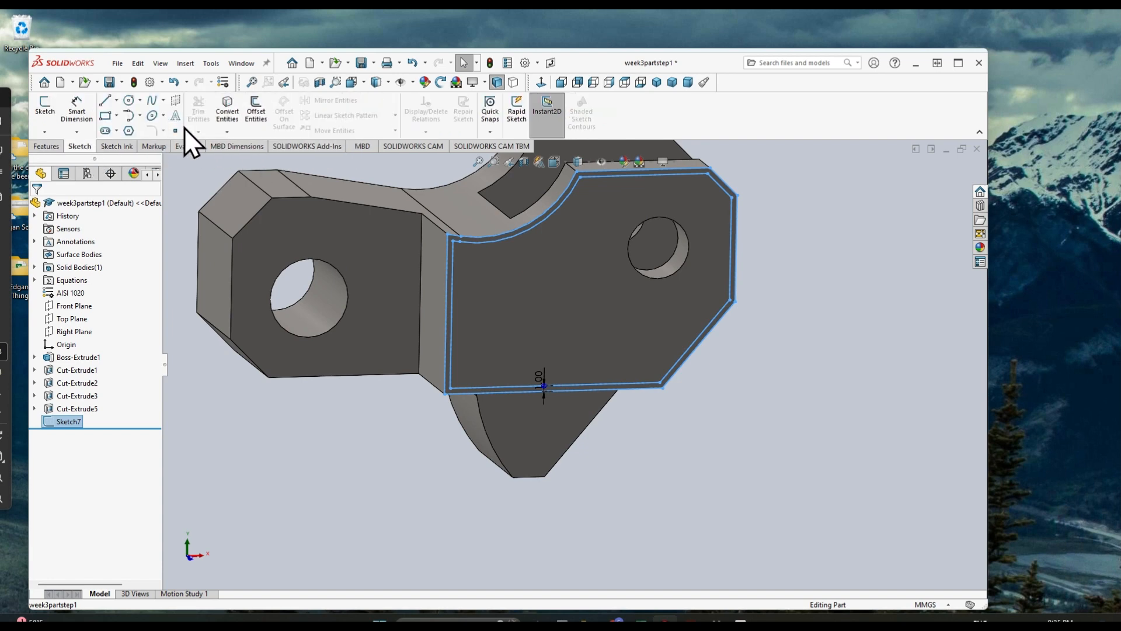
left_click(52, 145)
right_click(71, 423)
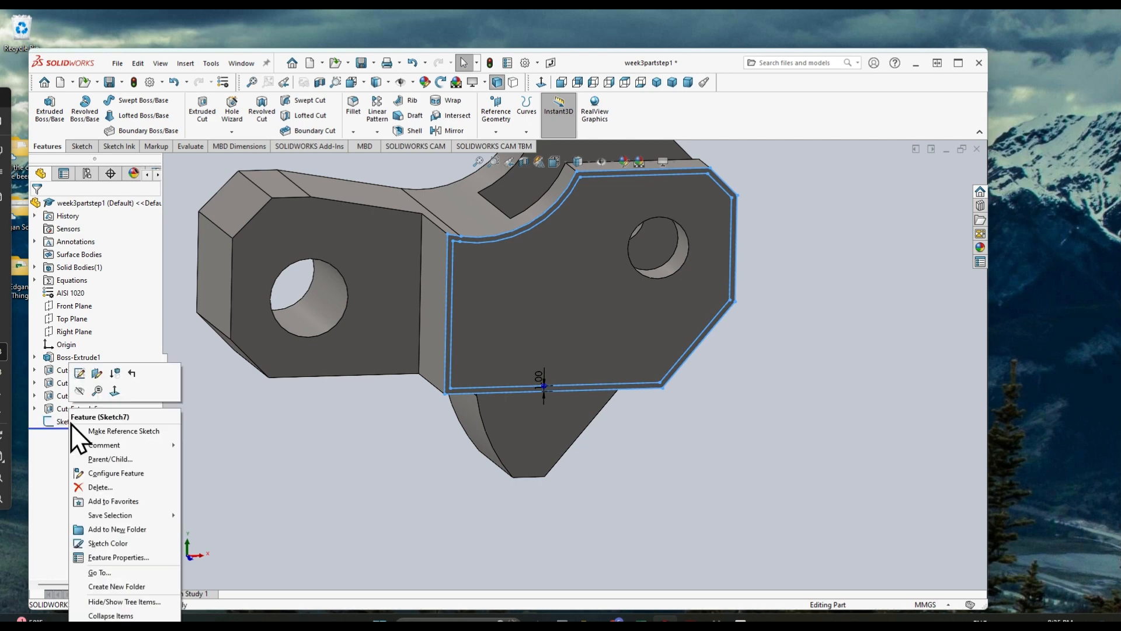
right_click(61, 419)
left_click(73, 362)
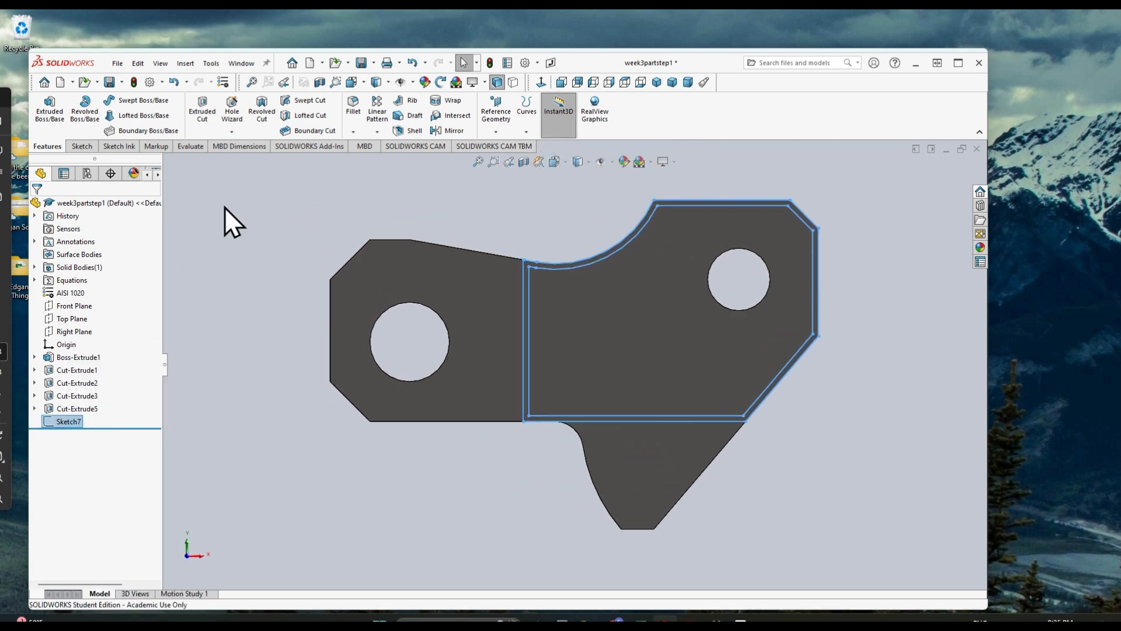
left_click(200, 110)
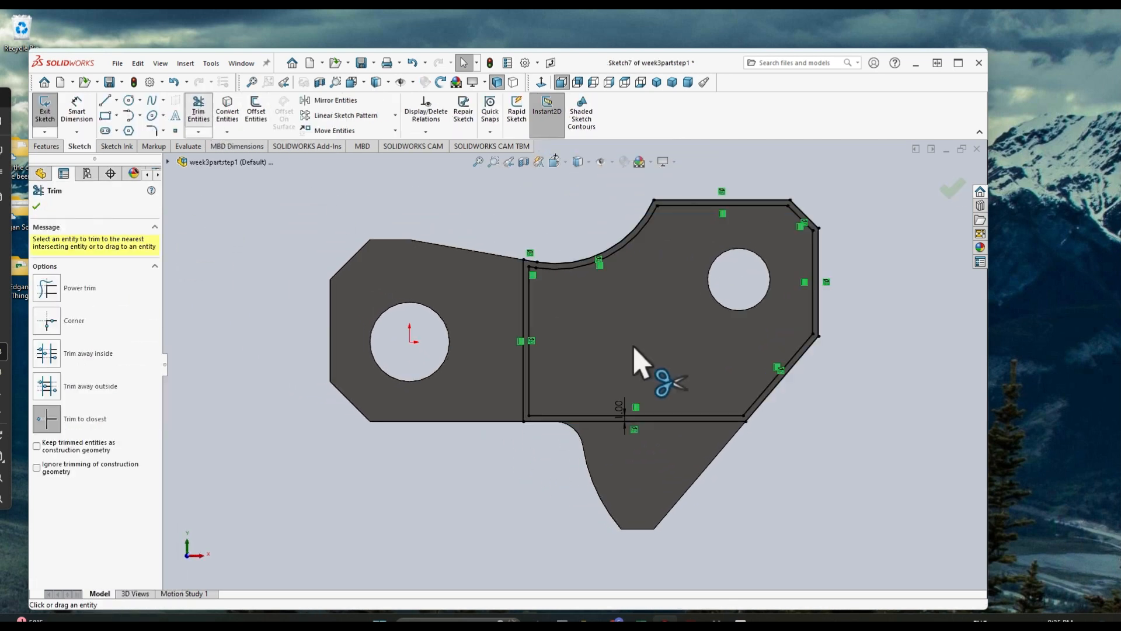
left_click(525, 330)
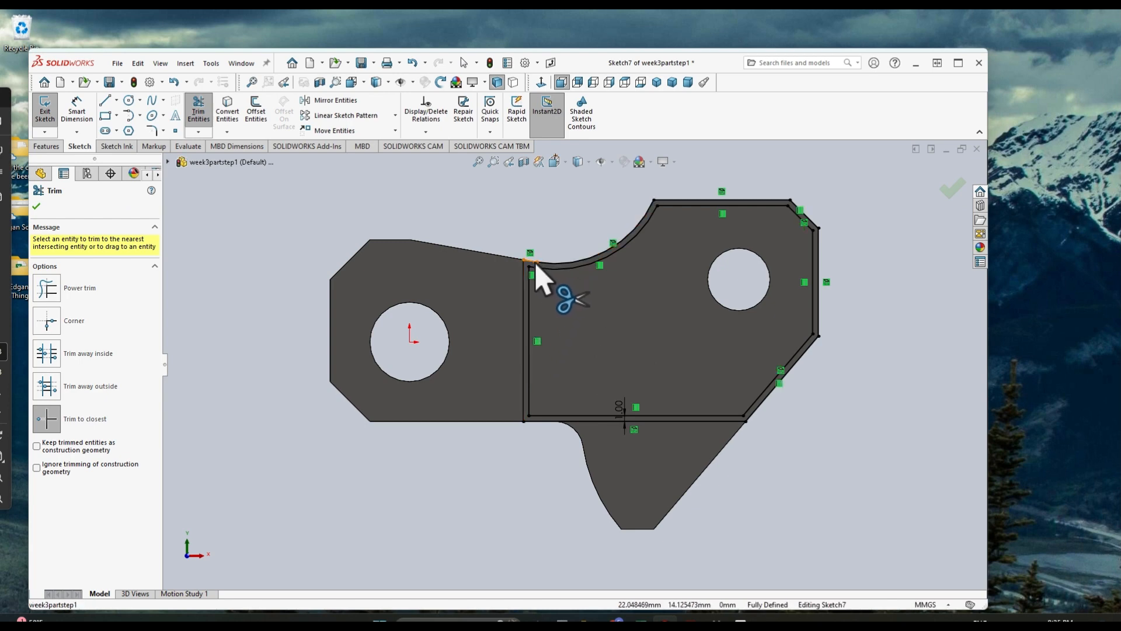
left_click(550, 266)
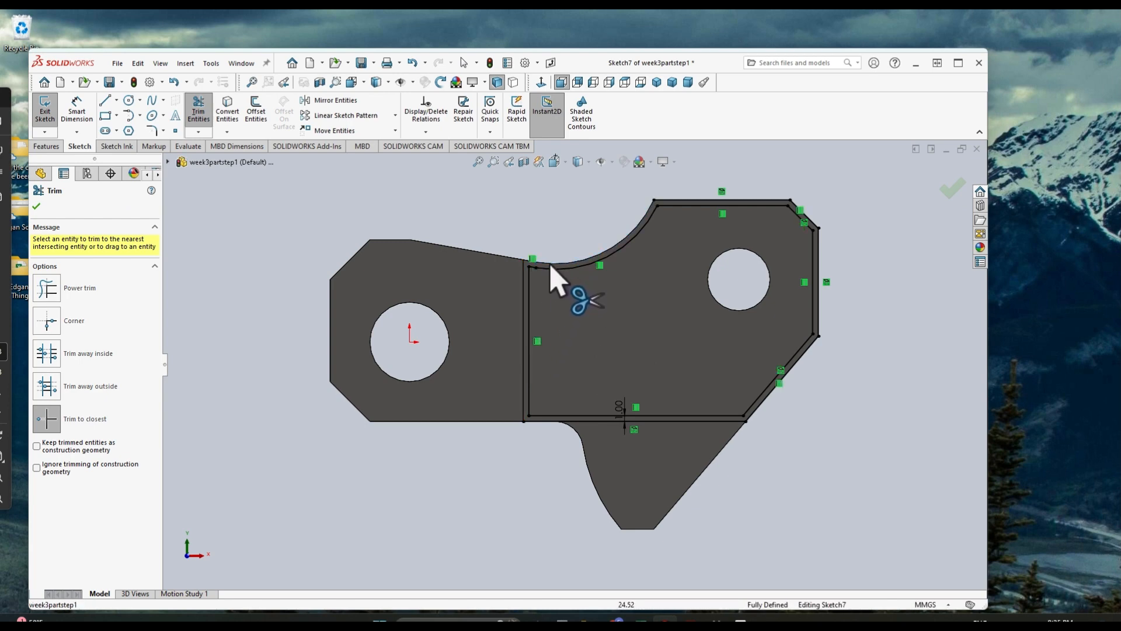
left_click(665, 201)
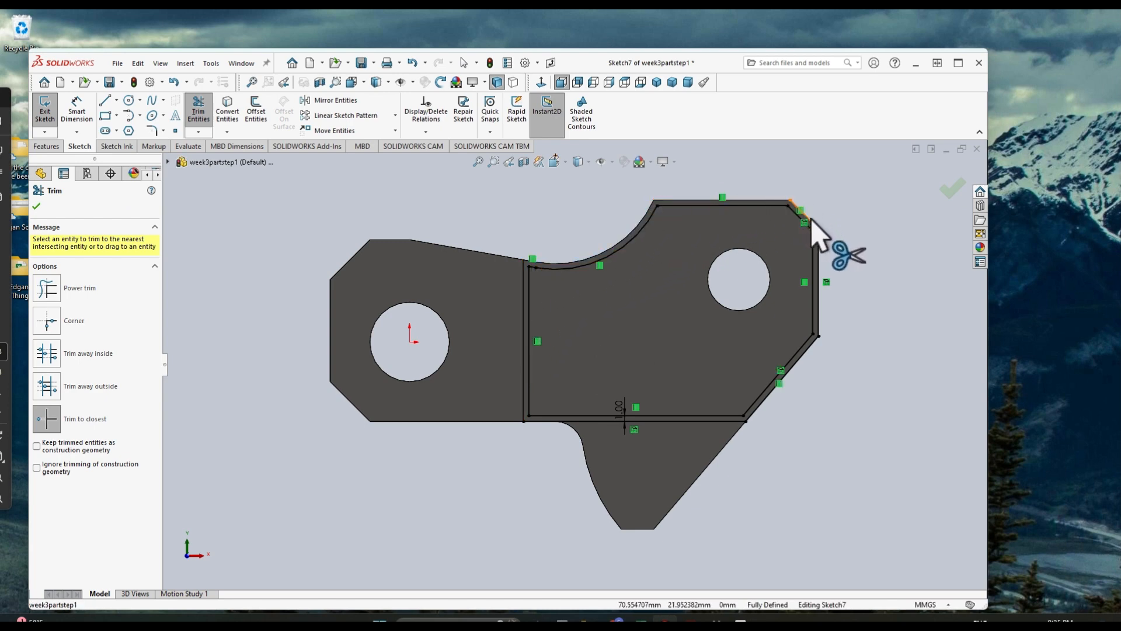
left_click(820, 260)
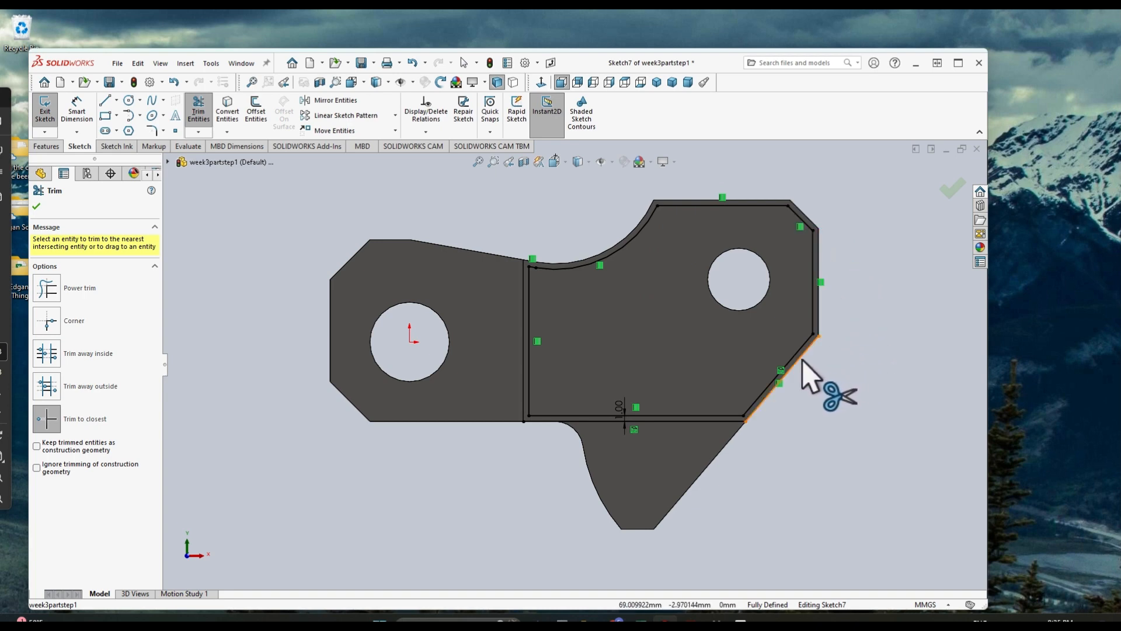
left_click(680, 421)
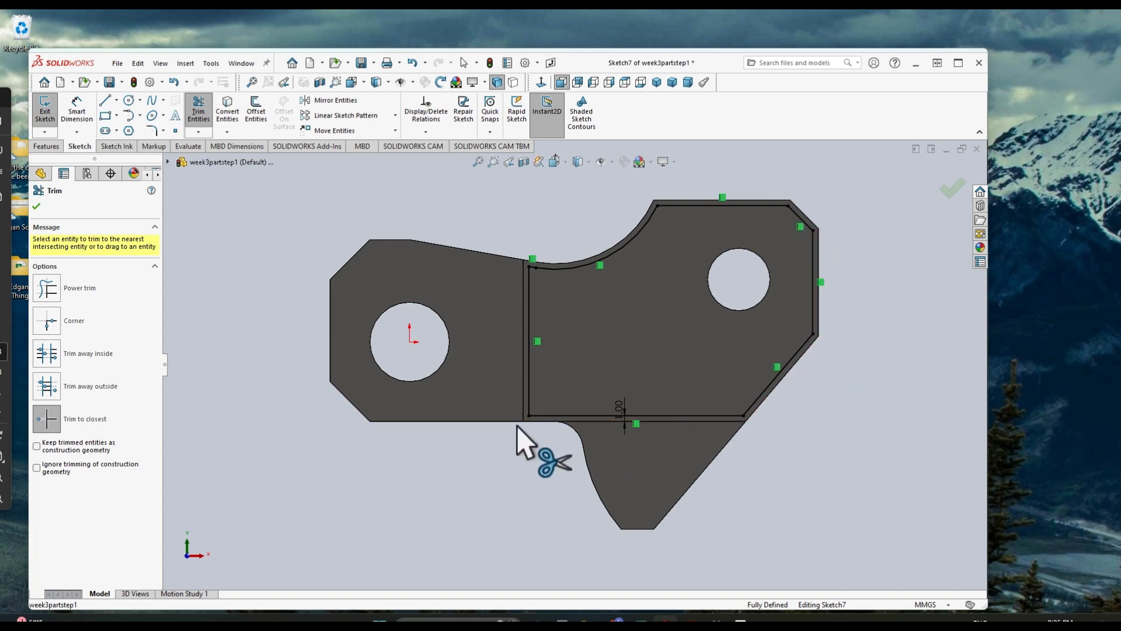
left_click(38, 207)
Step: Cut the offset profile 8 mm deep into the lug's side face with Extruded Cut to form the pocket
left_click(46, 145)
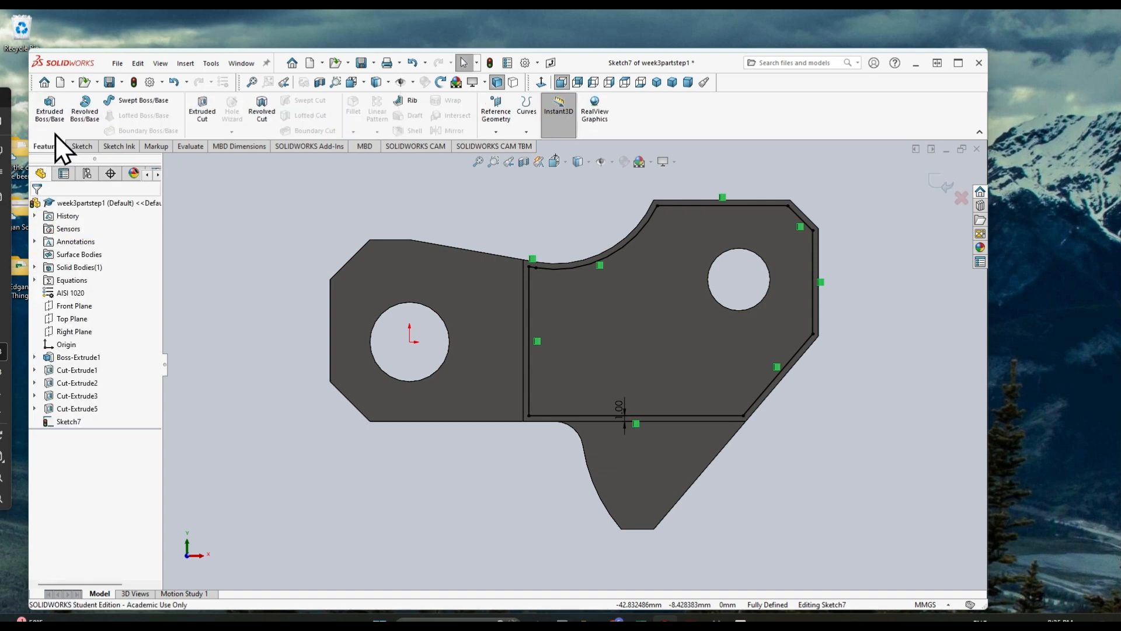
left_click(201, 111)
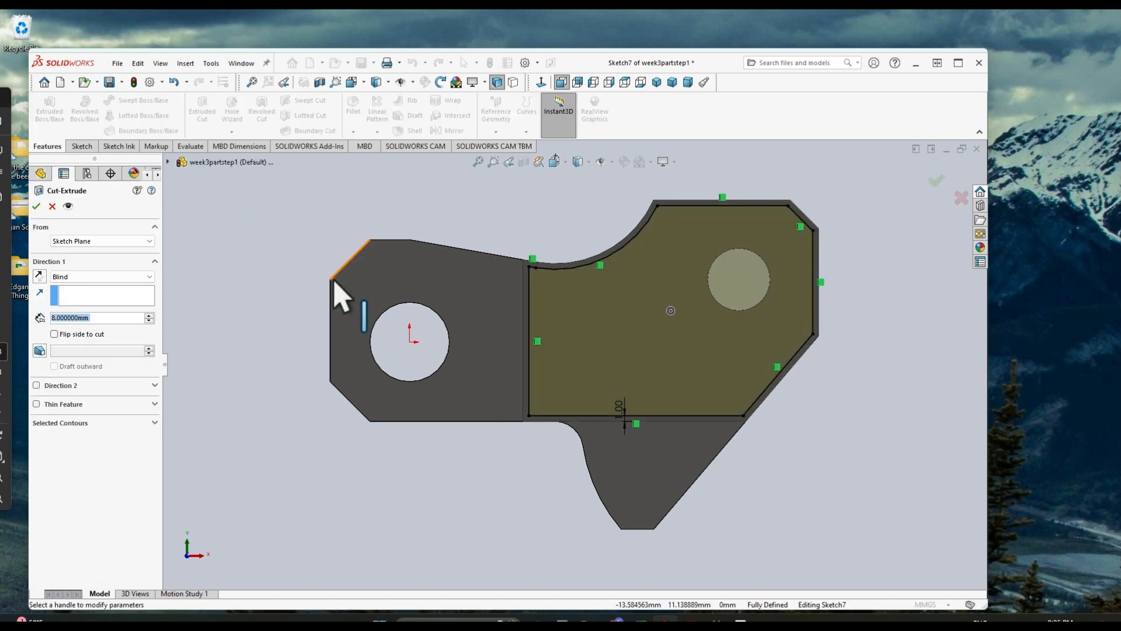
middle_click_drag(313, 264, 320, 274)
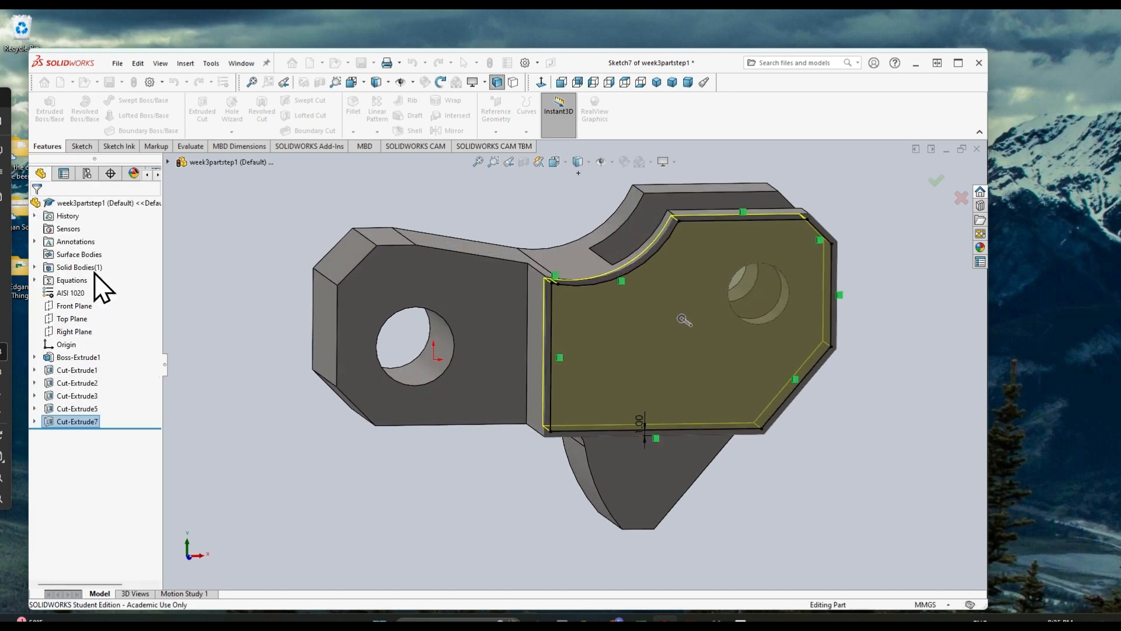
middle_click_drag(892, 401, 862, 427)
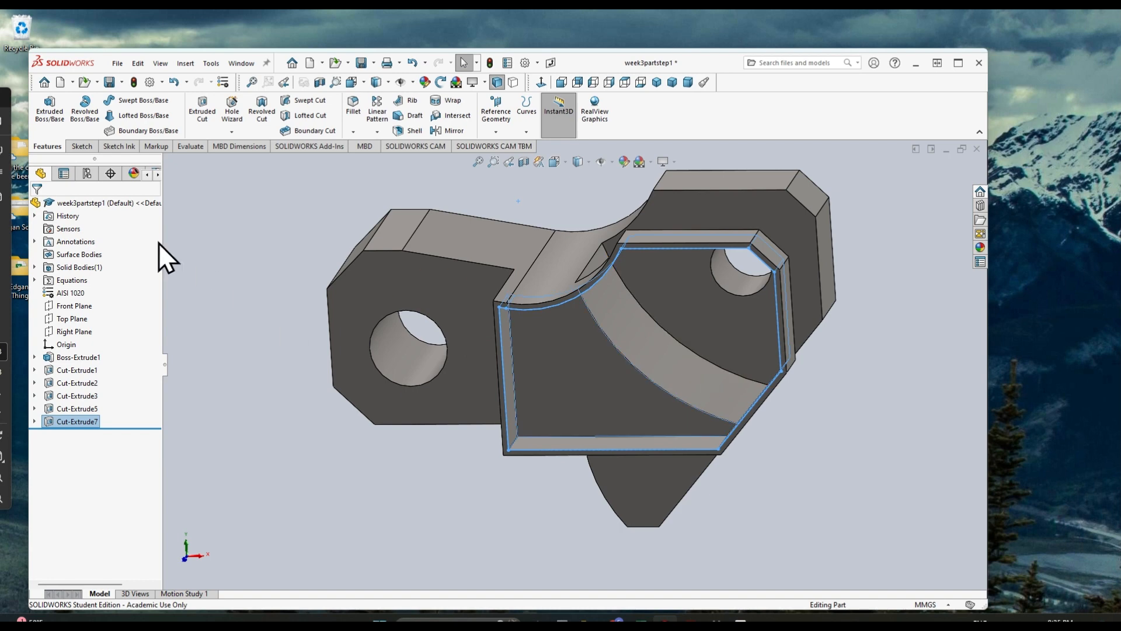
Step: Edit the lug's pocket cut and set its blind depth to 7 mm
right_click(62, 419)
left_click(71, 365)
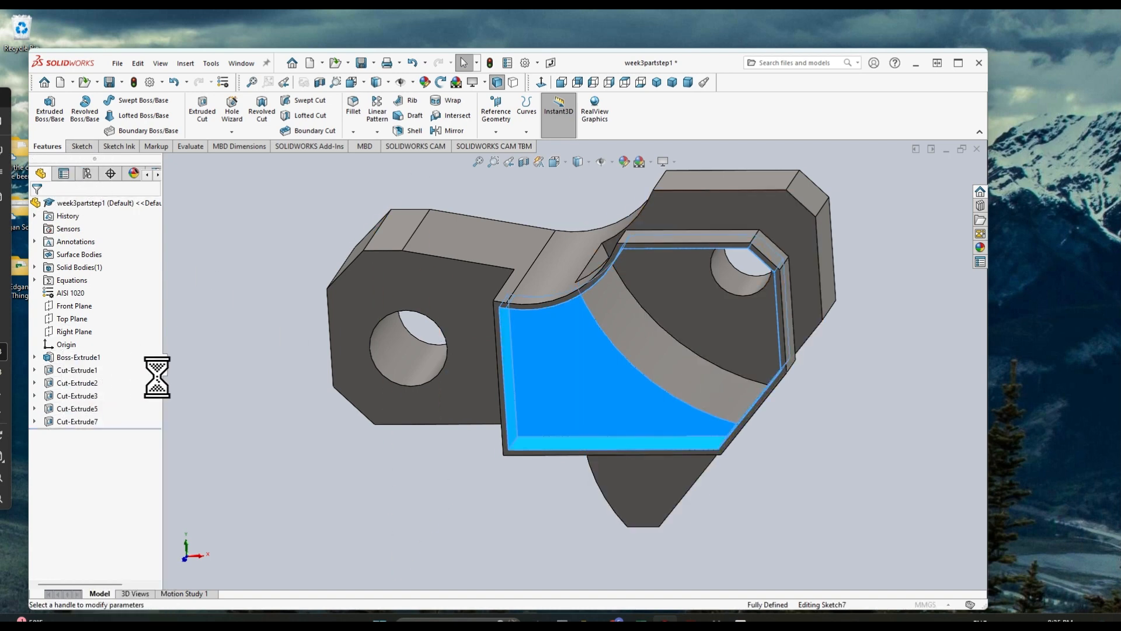
left_click(54, 317)
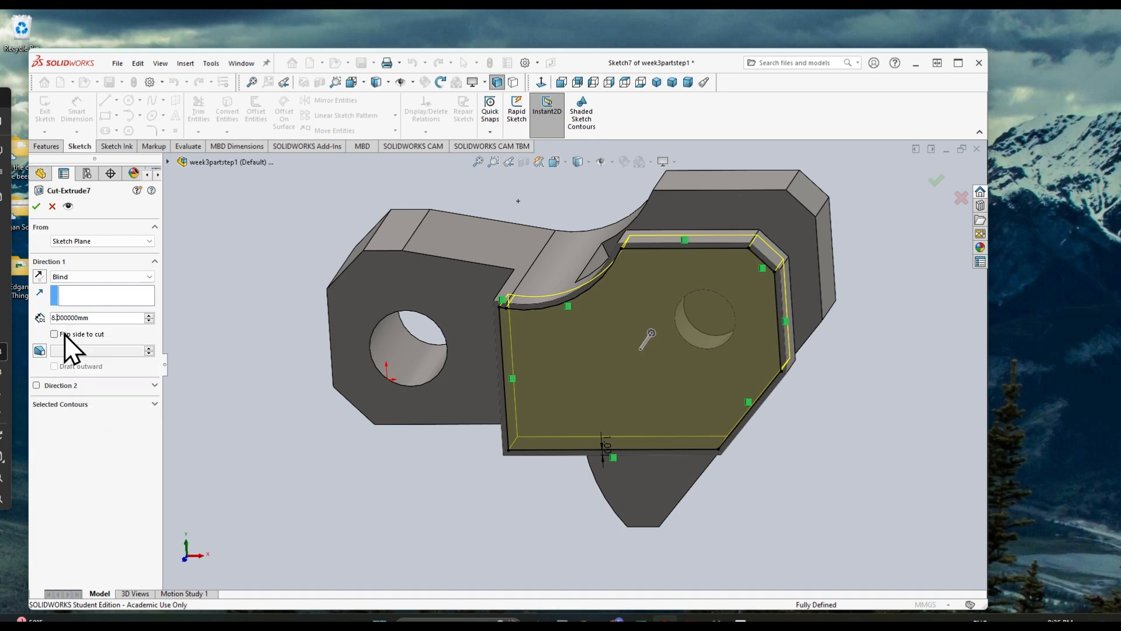
key("BackSpace")
type("7")
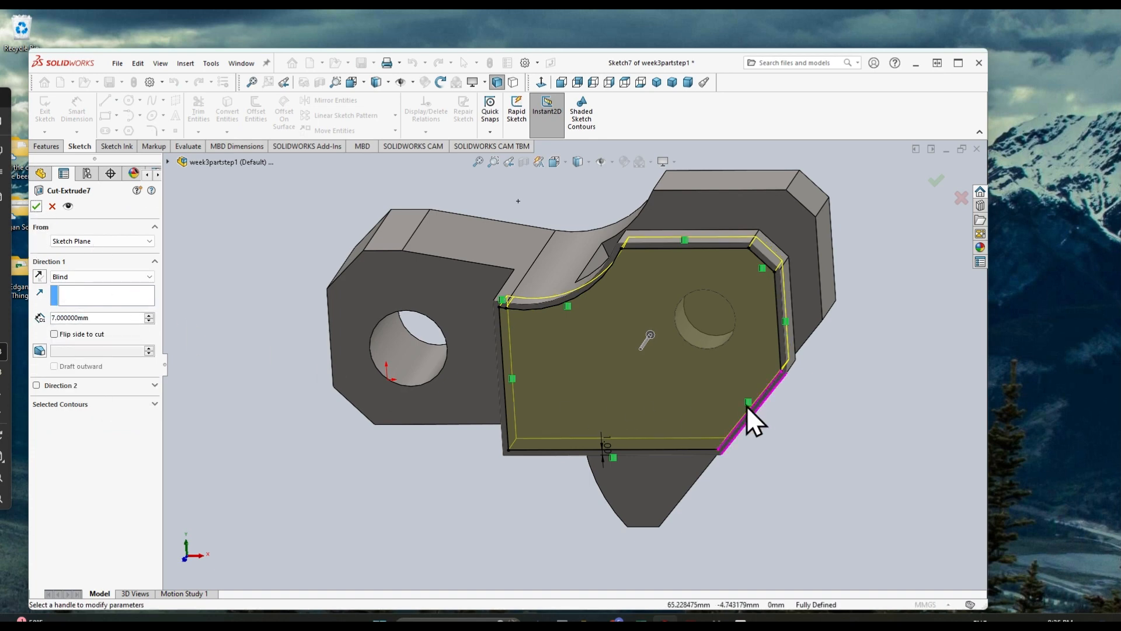
left_click(39, 208)
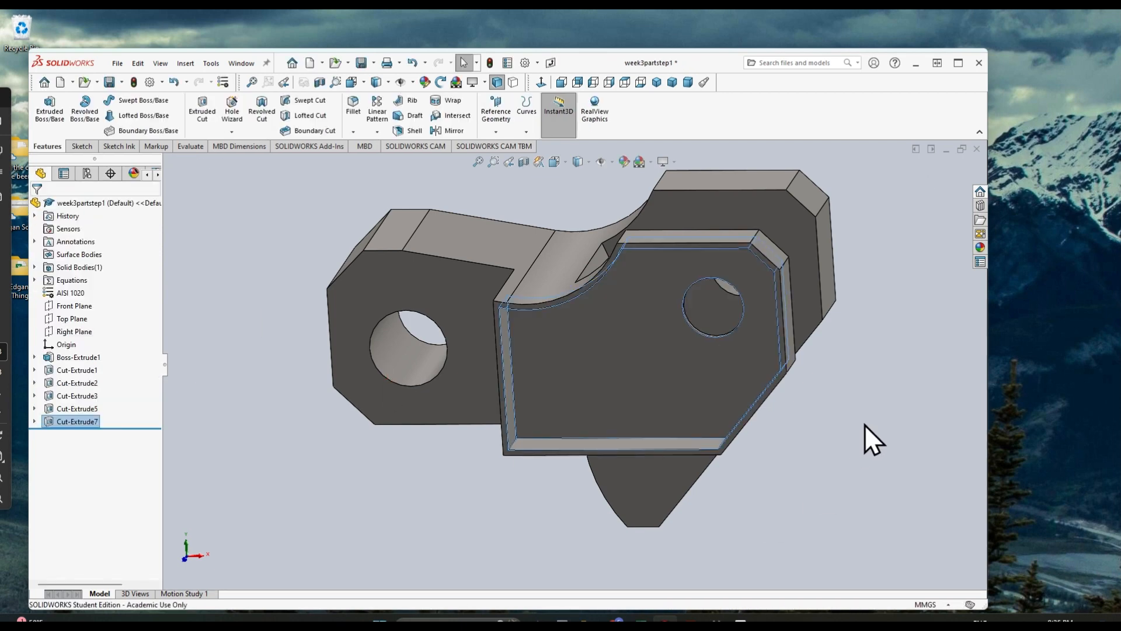
middle_click_drag(865, 425, 924, 430)
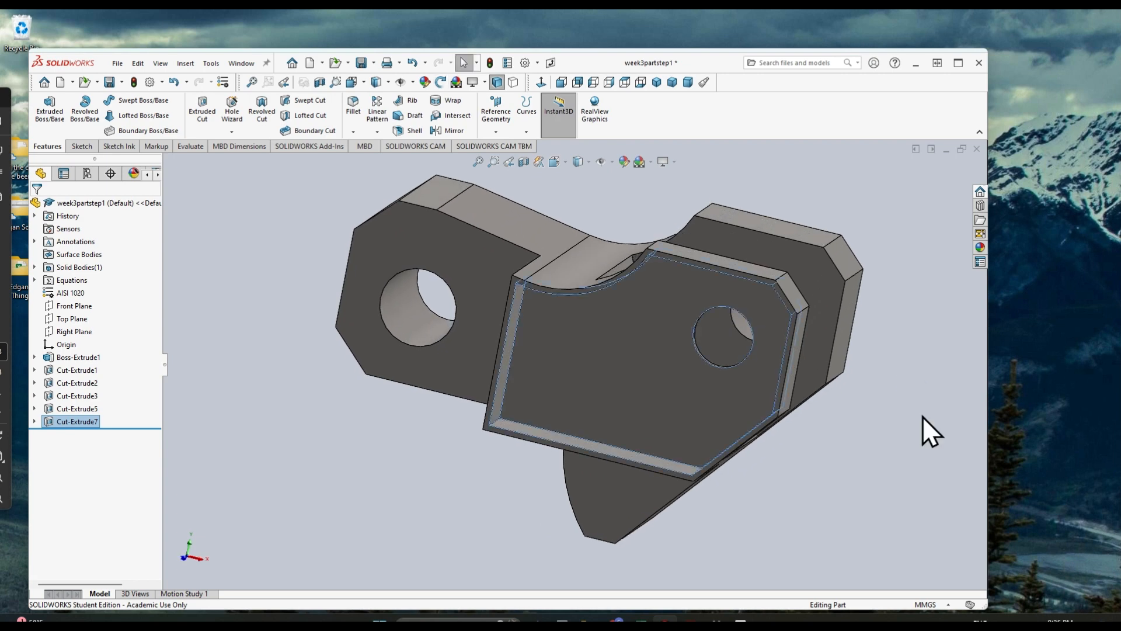
Step: Try to start a sketch from the curved edge where the pocketed lug's inner face meets the cylindrical cut
middle_click_drag(734, 283, 885, 377)
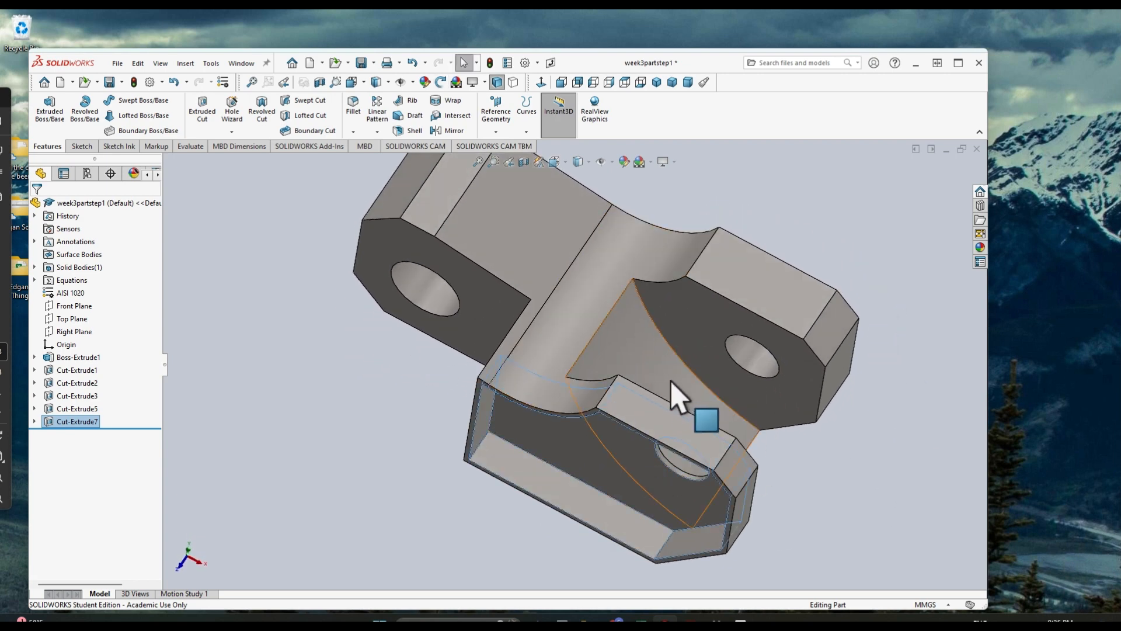
middle_click_drag(891, 442, 917, 313)
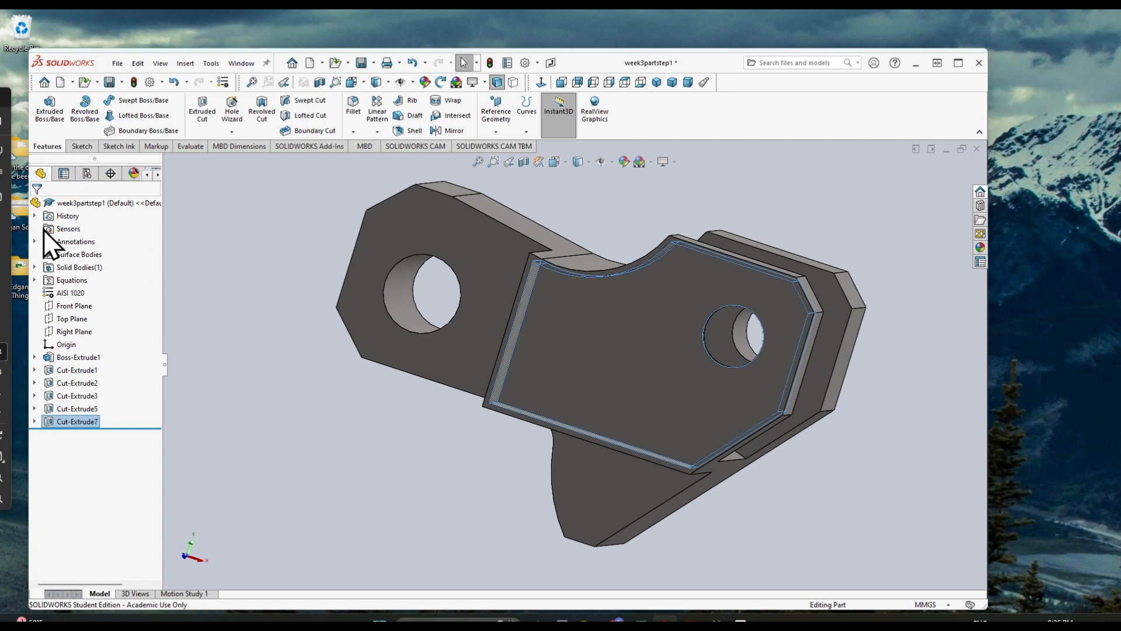
left_click(338, 330)
middle_click_drag(338, 330, 530, 419)
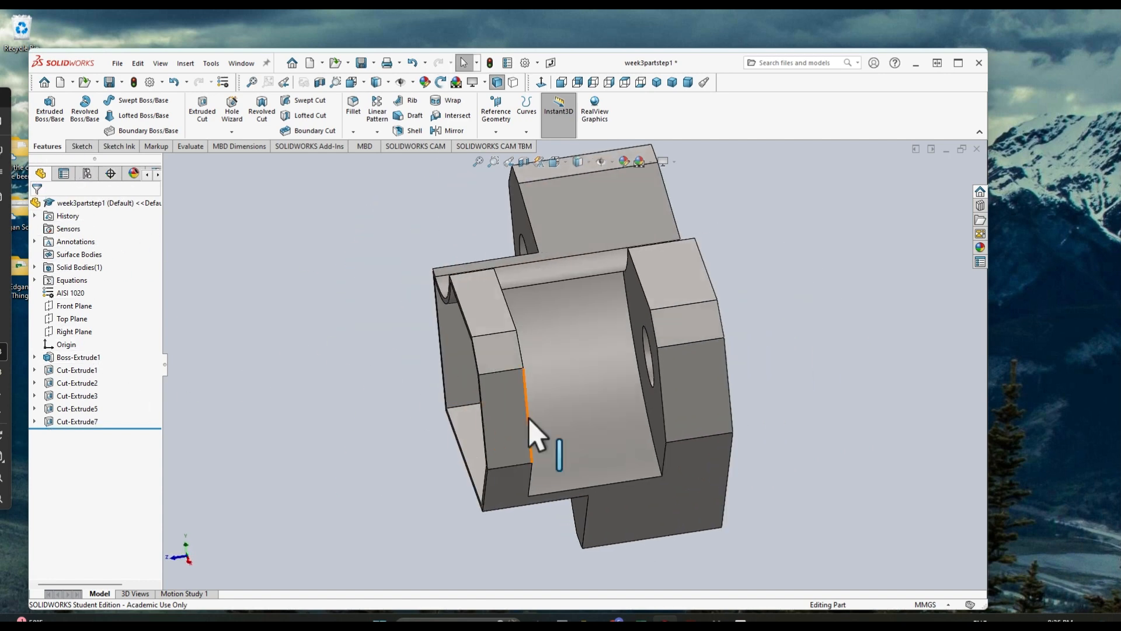
middle_click_drag(839, 327, 695, 395)
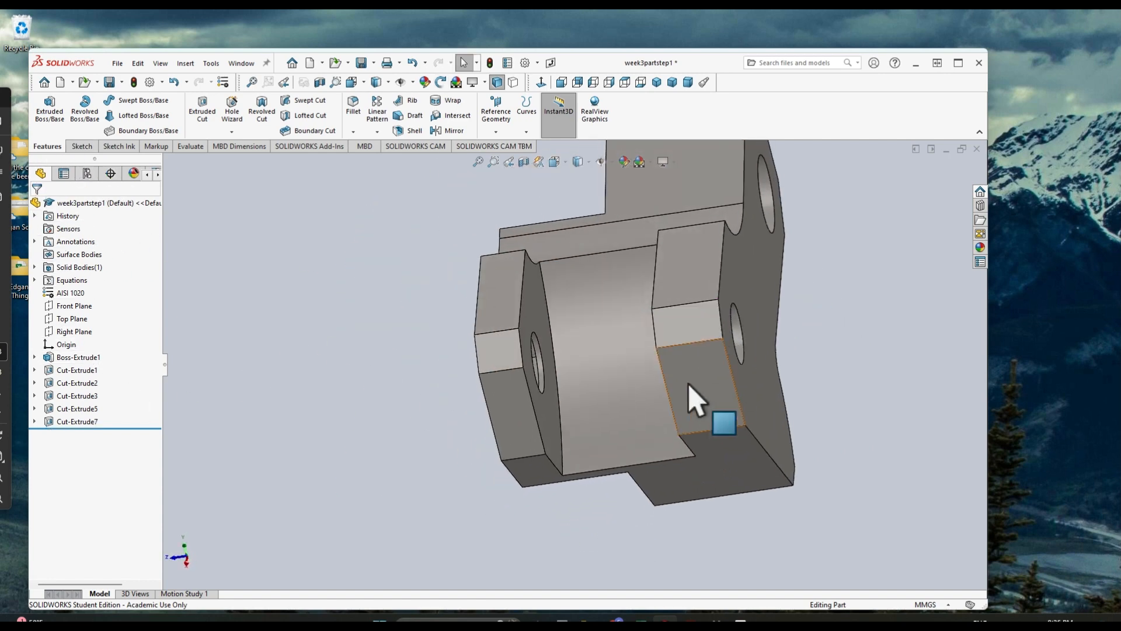
left_click(560, 391)
mouse_move(388, 401)
middle_mouse_down()
mouse_move(438, 371)
mouse_move(449, 344)
middle_mouse_up()
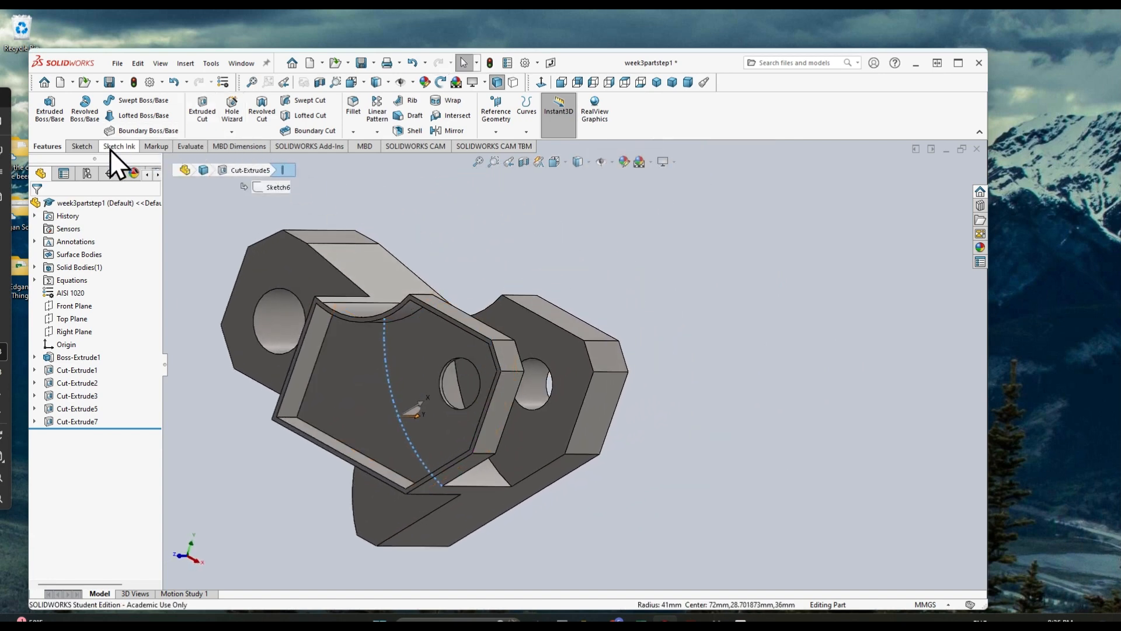
left_click(83, 147)
left_click(46, 116)
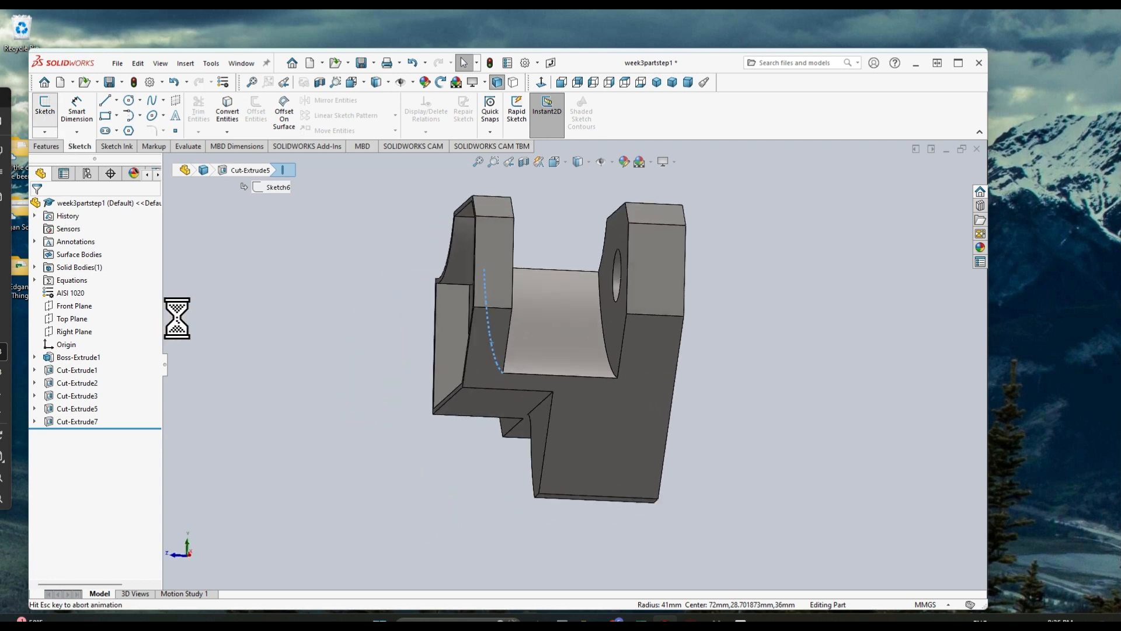
middle_click_drag(314, 303, 353, 300)
Step: Try to convert the curved inner edge of the pocketed lug into the new sketch
left_click(533, 351)
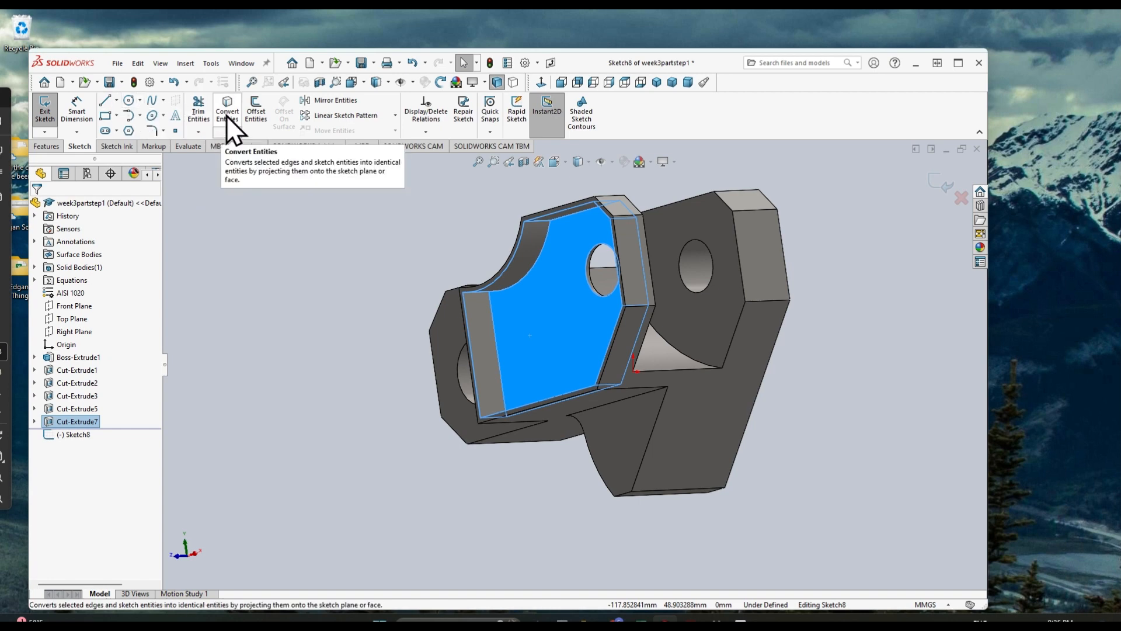
middle_click_drag(387, 220, 304, 222)
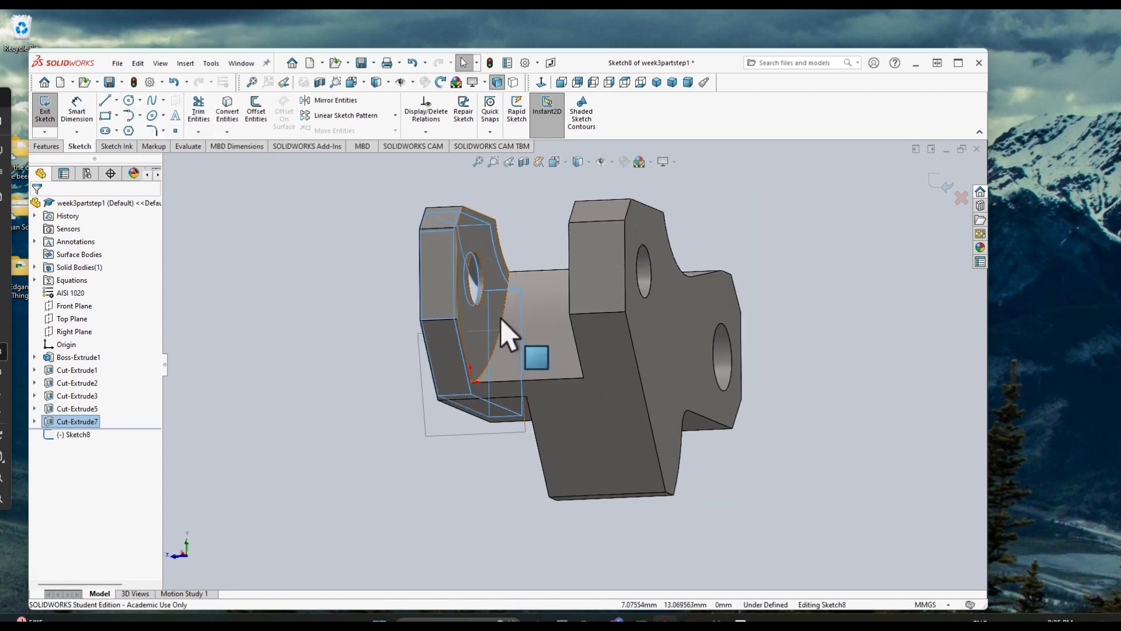
left_click(499, 318)
left_click(233, 303)
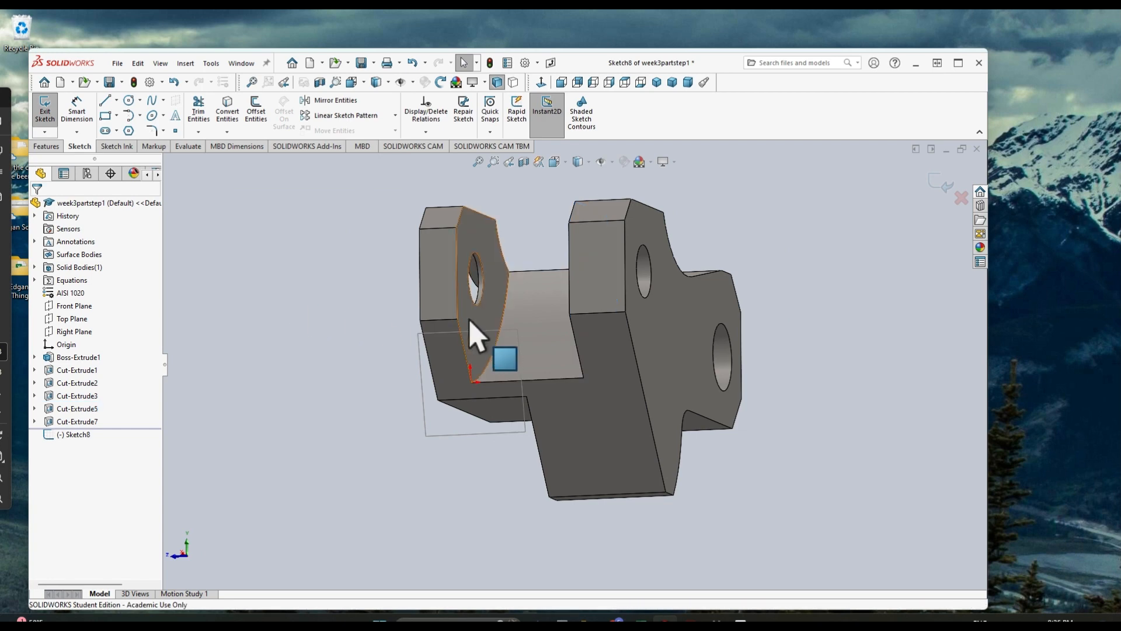
left_click(503, 313)
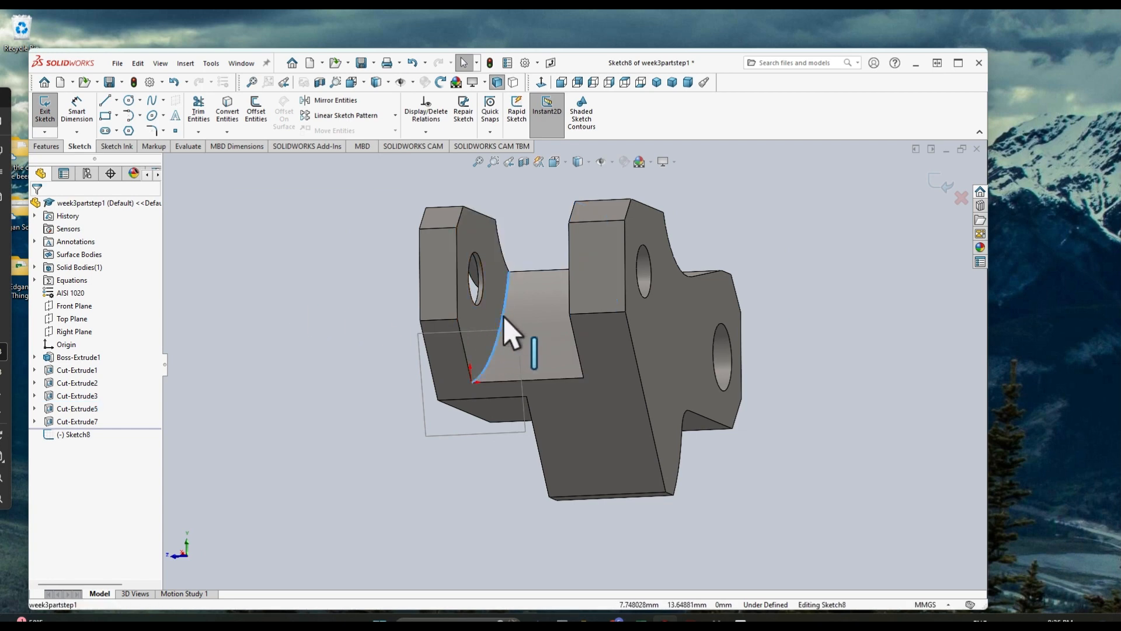
left_click(215, 120)
mouse_move(281, 243)
middle_mouse_down()
mouse_move(375, 257)
mouse_move(450, 312)
middle_mouse_up()
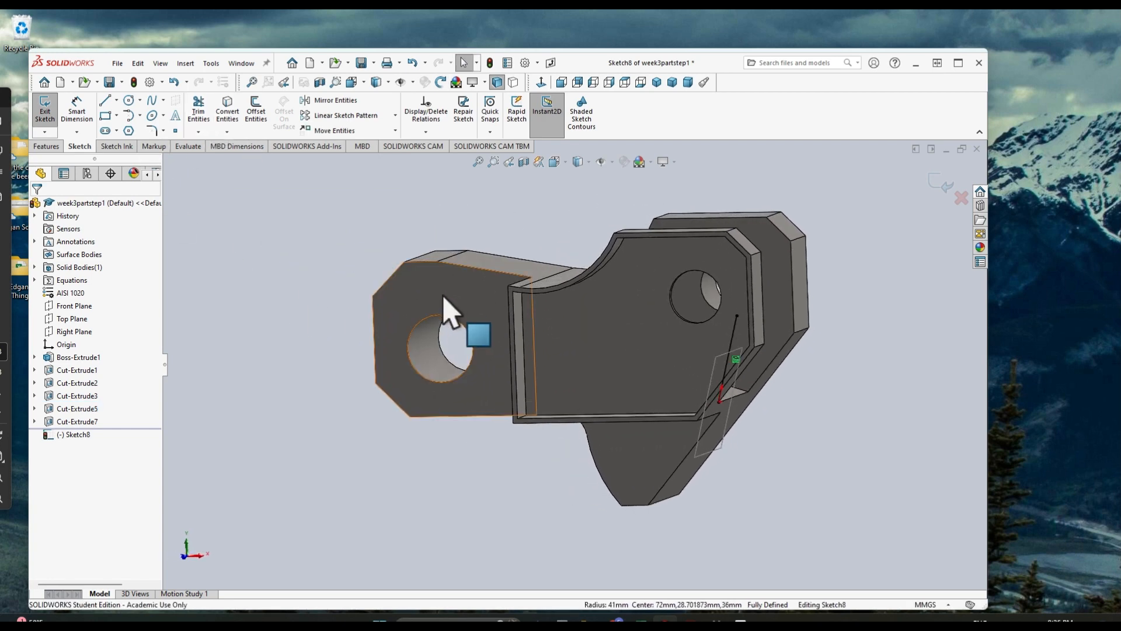
middle_click_drag(299, 311, 442, 379)
middle_click_drag(951, 406, 367, 330)
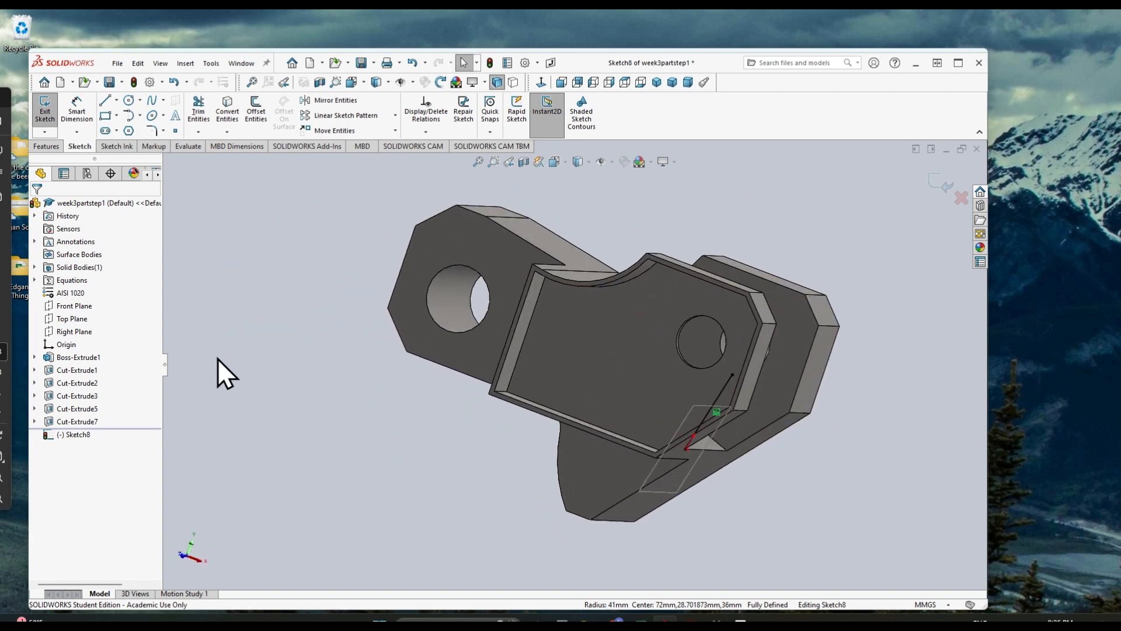
Step: Exit the sketch and delete its reference plane together with the dependent sketch
left_click(57, 111)
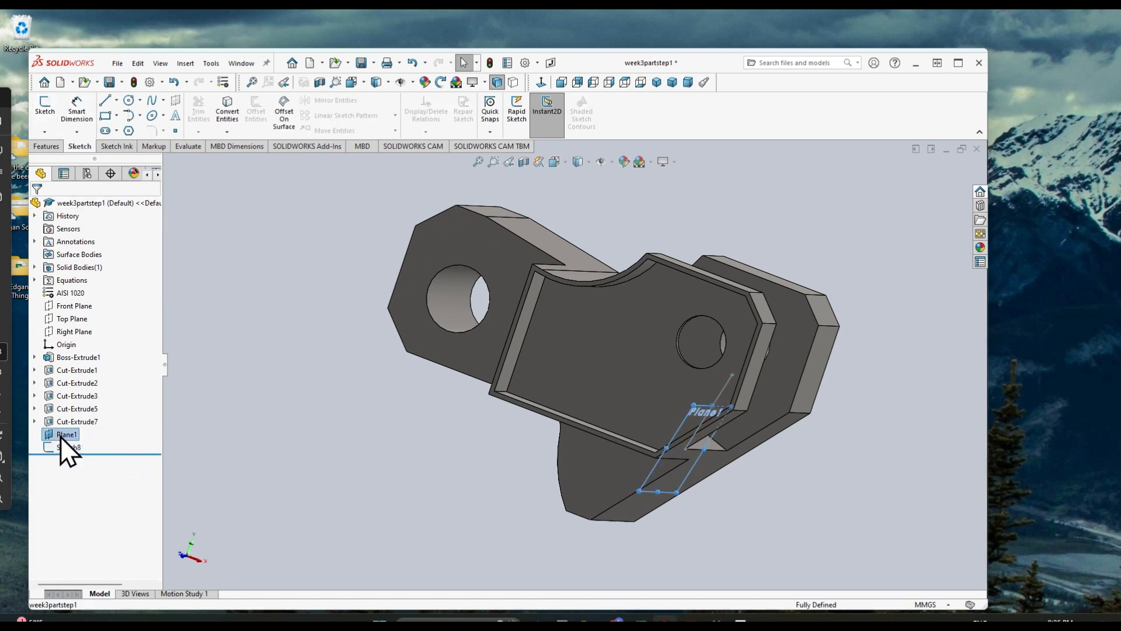
right_click(61, 436)
left_click(95, 489)
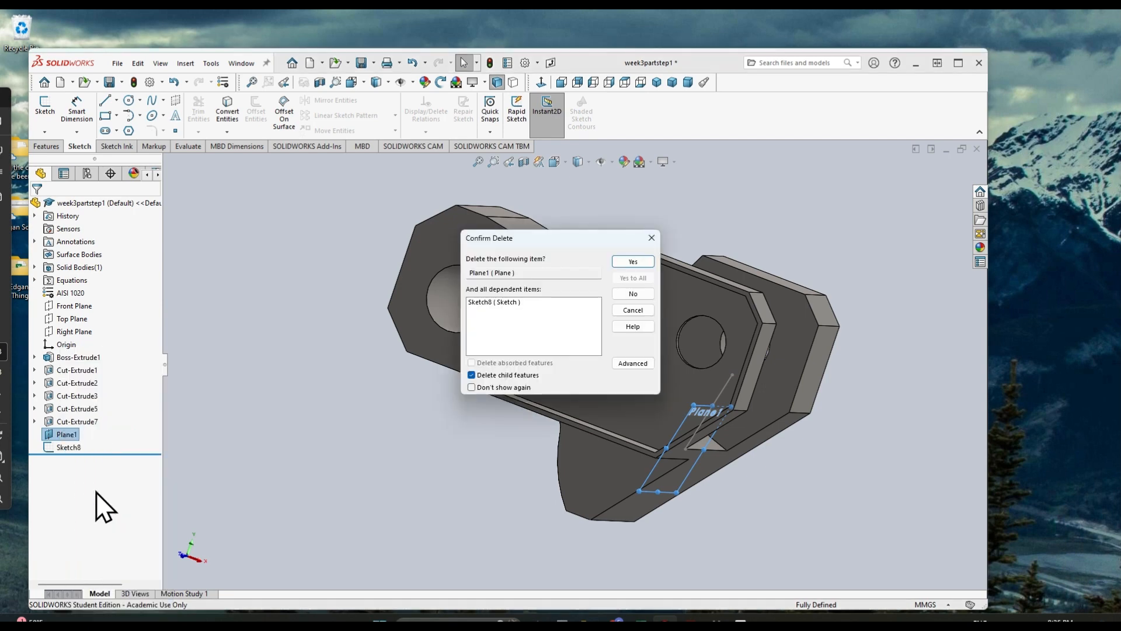
left_click(642, 263)
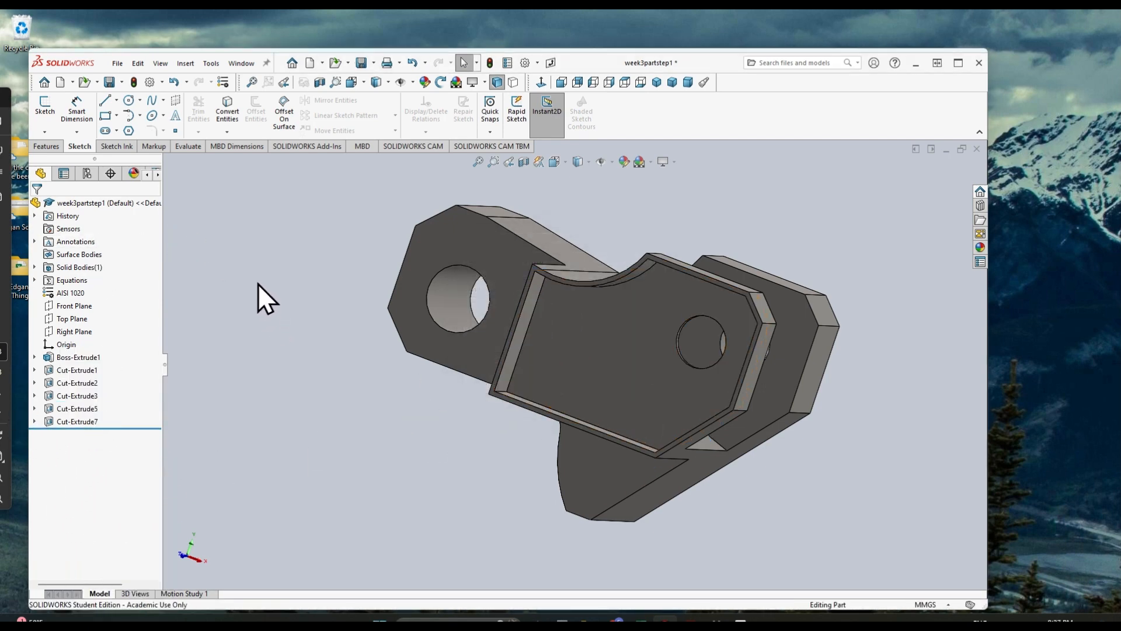
Step: Start a sketch on the pocket floor and convert the lug's curved inner edge and the floor's outline into it
left_click(620, 359)
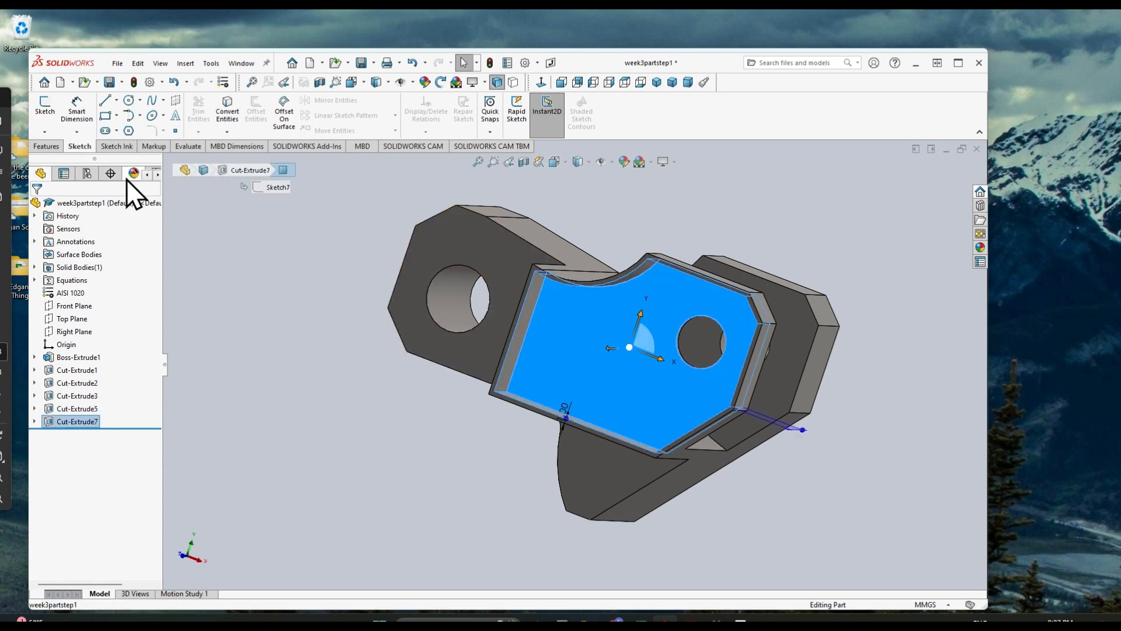
left_click(41, 114)
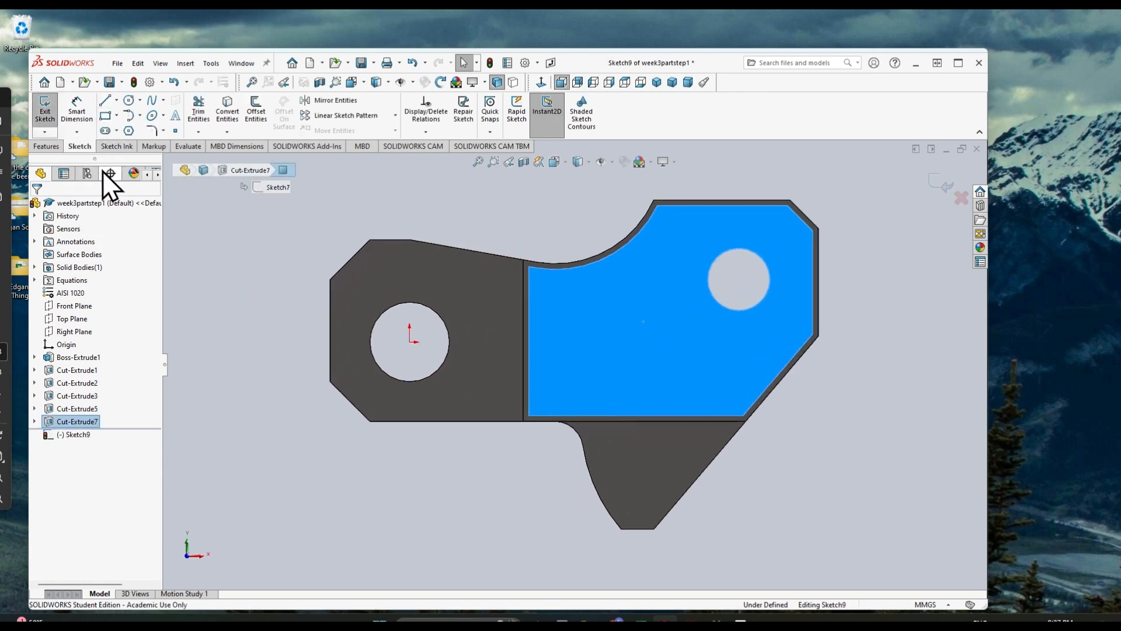
mouse_move(541, 198)
middle_mouse_down()
mouse_move(483, 226)
mouse_move(463, 288)
middle_mouse_up()
left_click(473, 345)
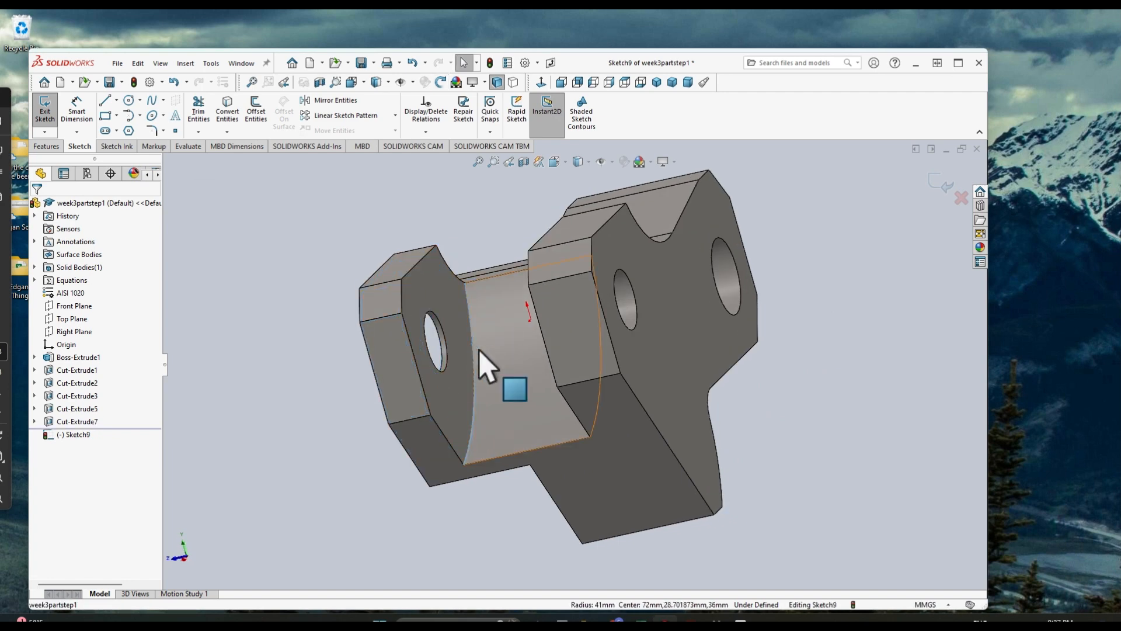
left_click(232, 112)
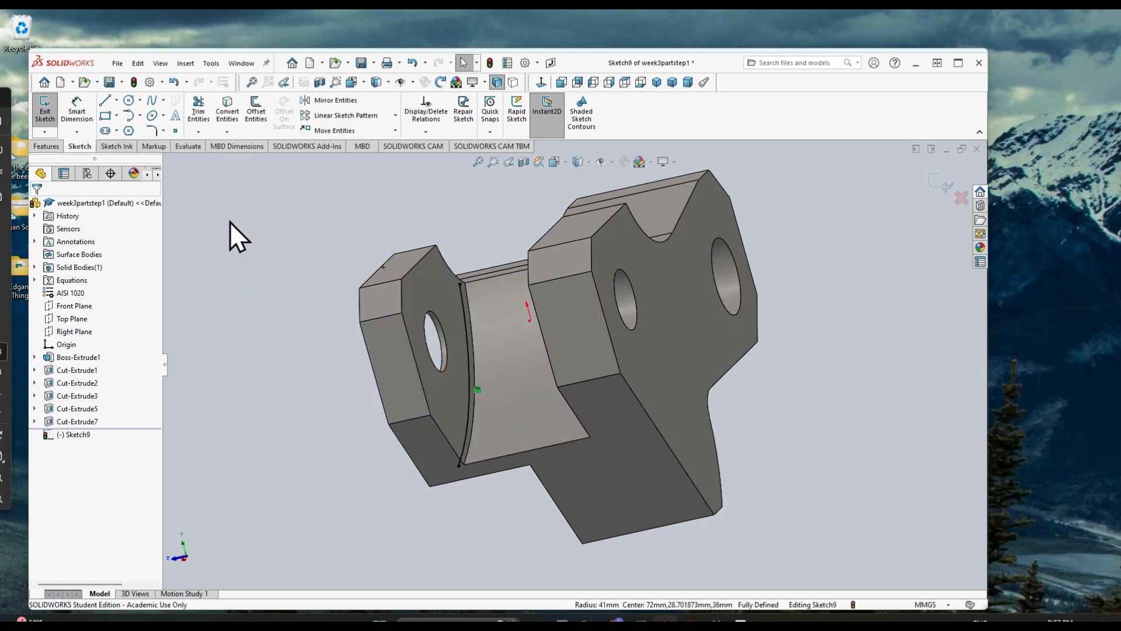
mouse_move(231, 225)
middle_mouse_down()
mouse_move(292, 205)
mouse_move(333, 175)
mouse_move(363, 195)
middle_mouse_up()
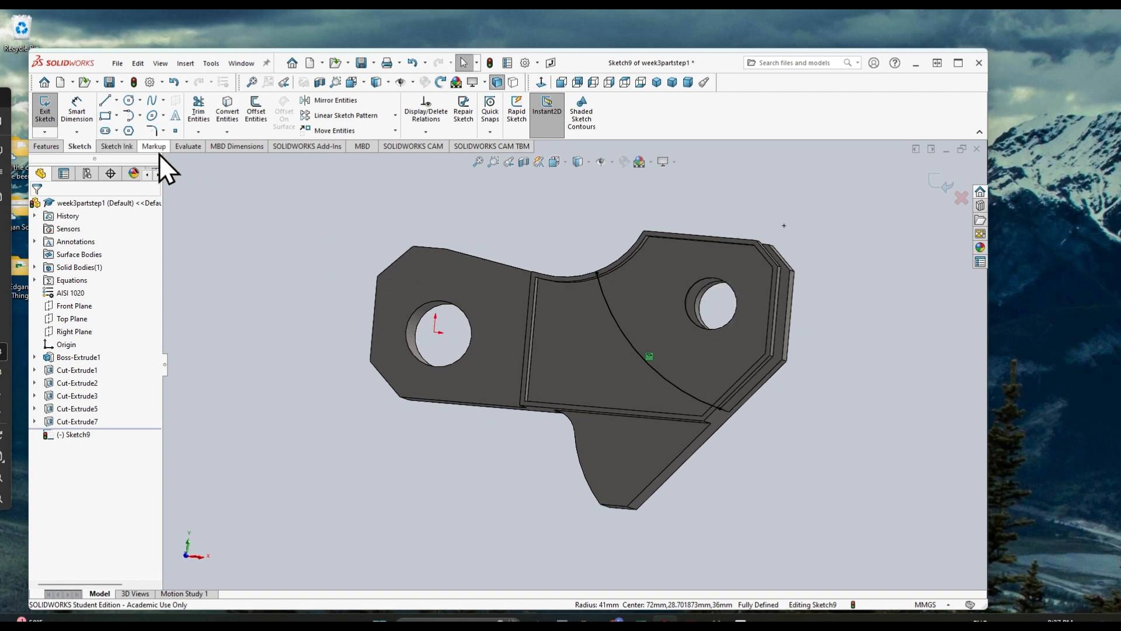
left_click(582, 340)
left_click(226, 116)
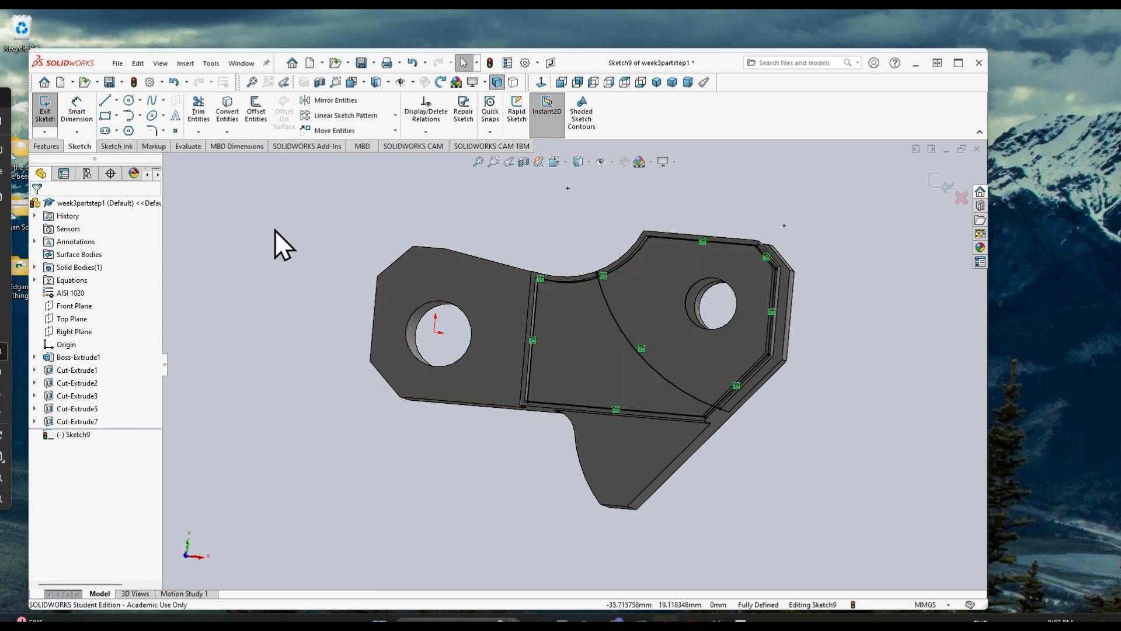
Step: Trim away the converted outline segments around the lug's hole, keeping the closed region on the other side of the arc
left_click(198, 111)
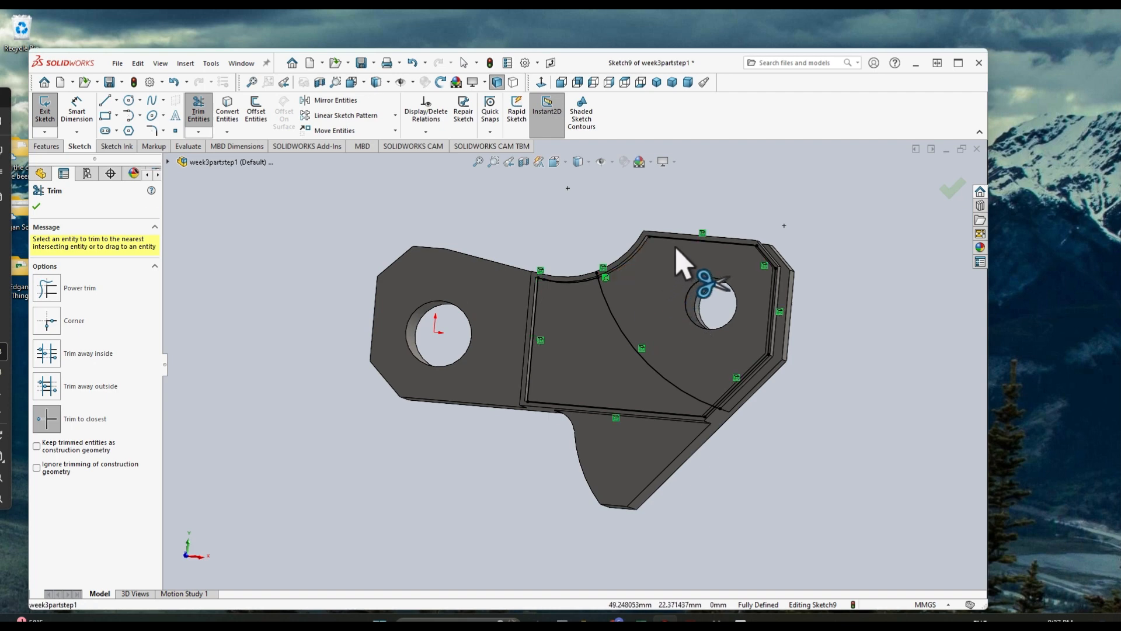
left_click(700, 245)
mouse_move(765, 263)
left_mouse_down()
mouse_move(779, 320)
mouse_move(759, 388)
mouse_move(746, 385)
left_mouse_up()
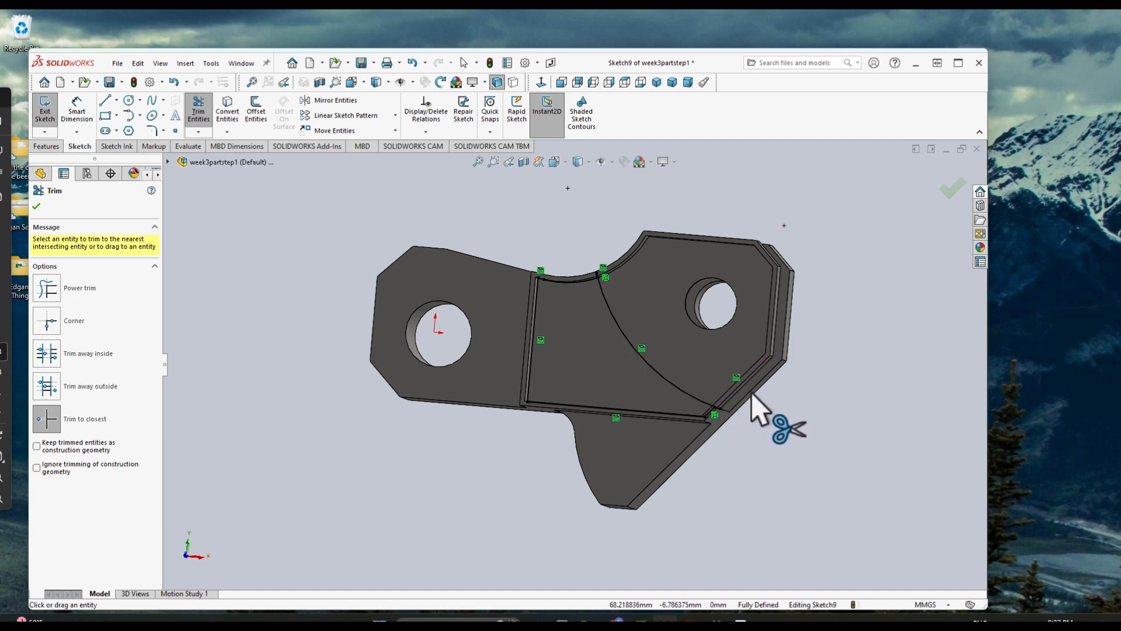
mouse_move(759, 408)
middle_mouse_down()
mouse_move(716, 358)
mouse_move(763, 420)
middle_mouse_up()
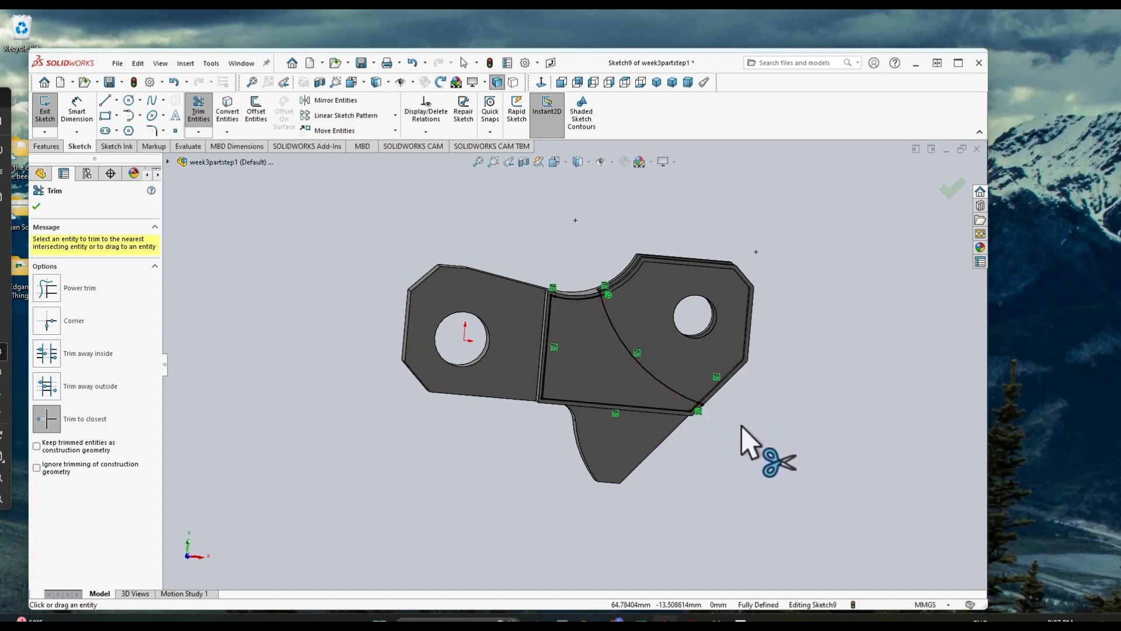
scroll(745, 446, "down", 5)
scroll(546, 367, "up", 5)
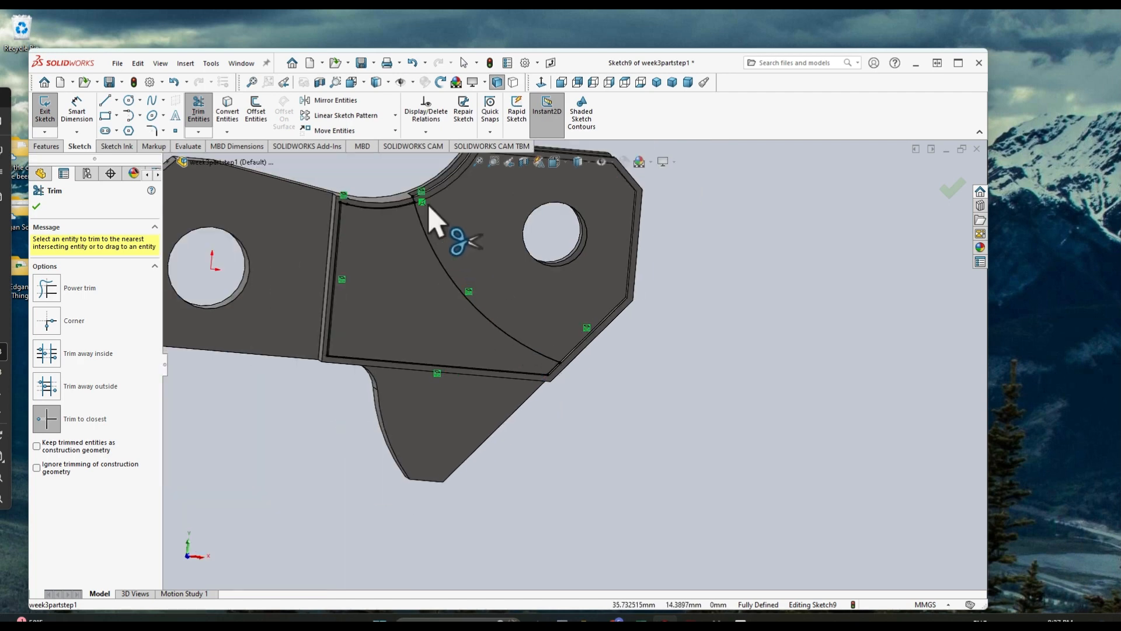
scroll(425, 220, "up", 3)
middle_click_drag(555, 268, 476, 295)
scroll(469, 279, "down", 5)
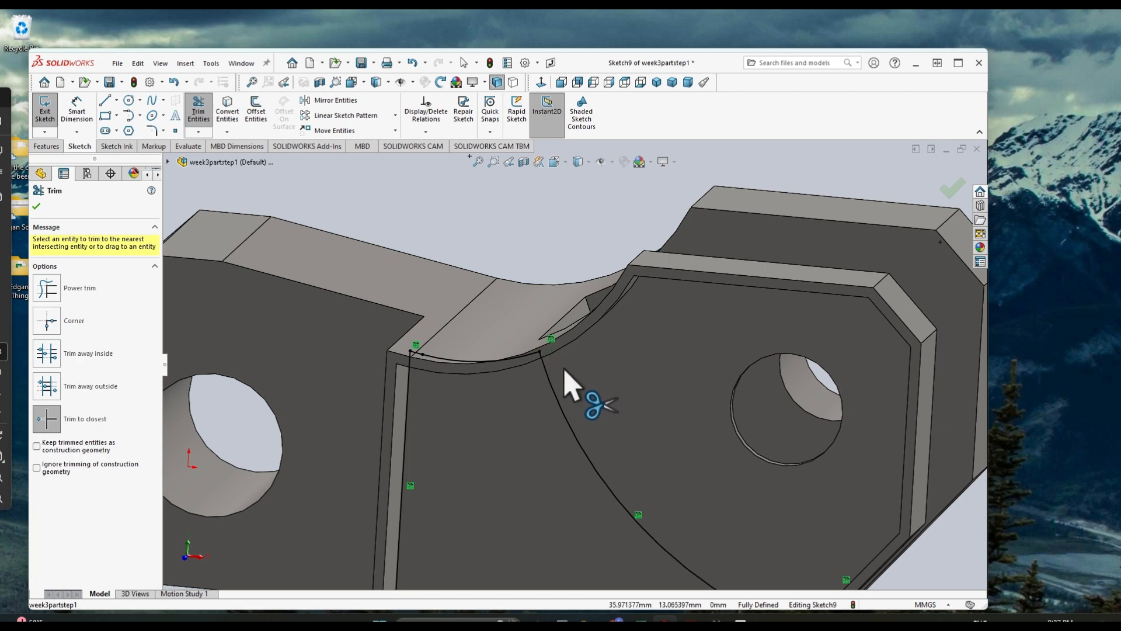
scroll(533, 453, "up", 3)
middle_click_drag(533, 453, 601, 446)
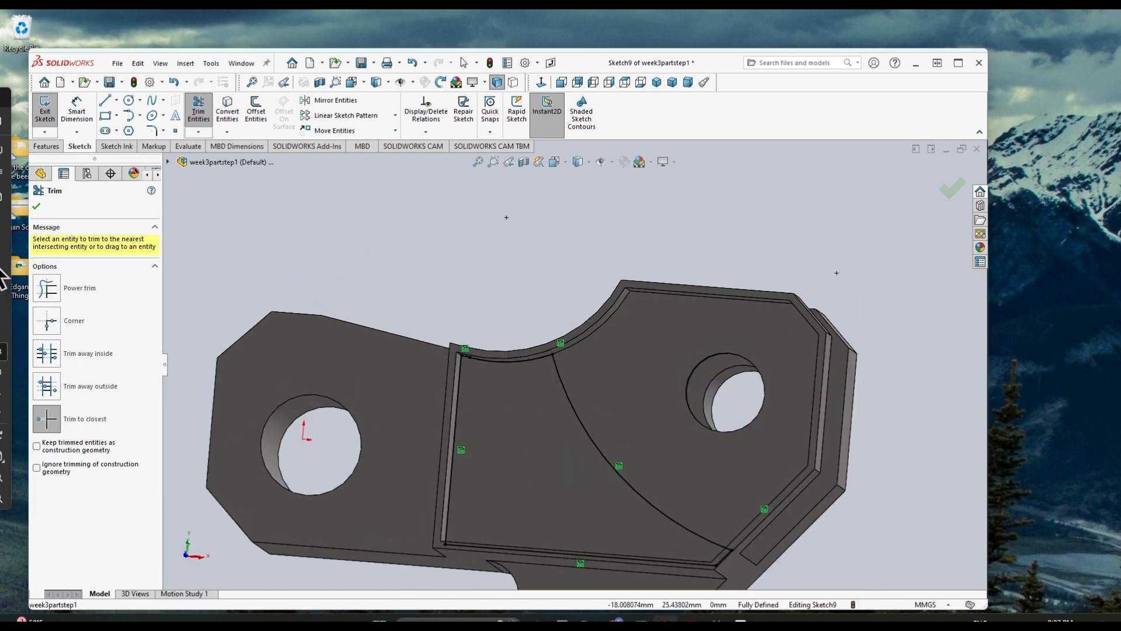
left_click(36, 206)
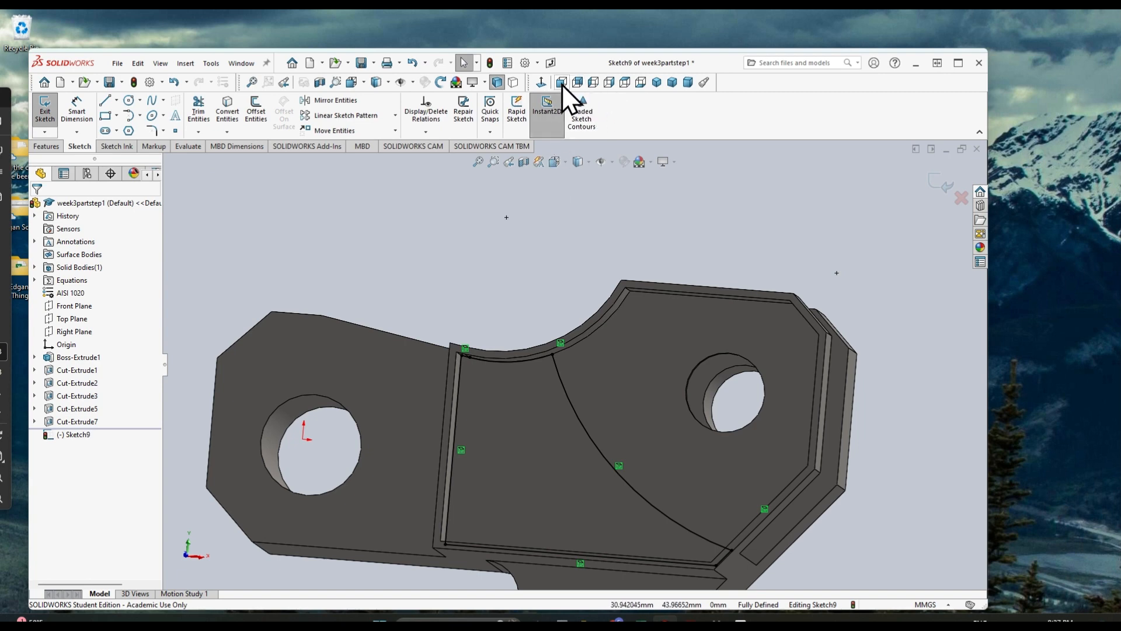
Step: Offset the converted arc by 1 mm, away from the lug's hole
left_click(562, 83)
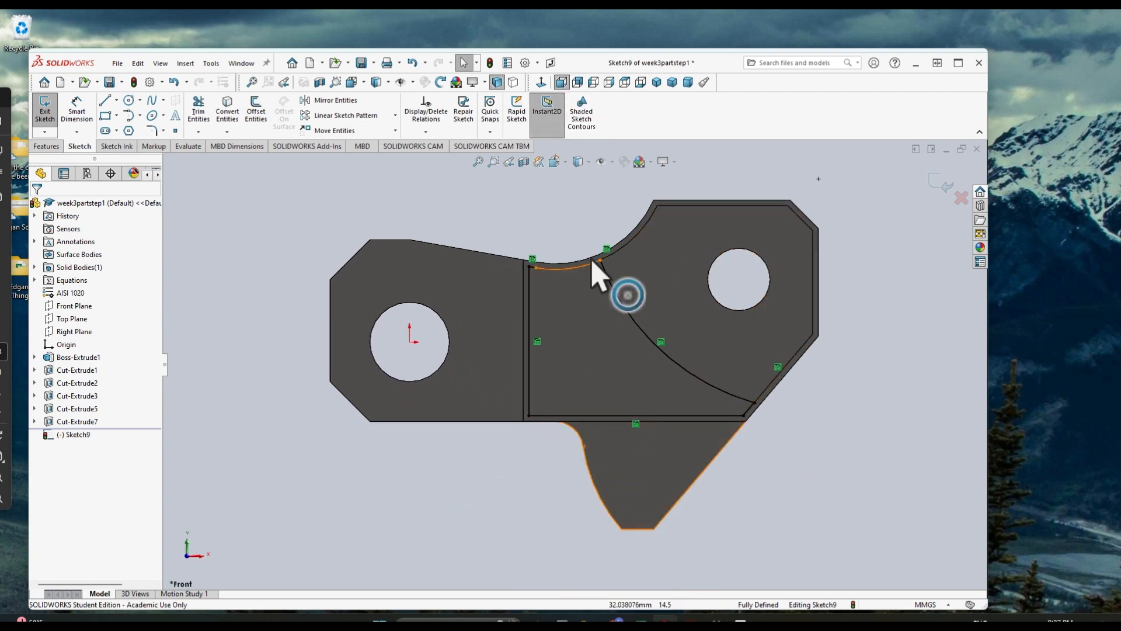
left_click_drag(628, 295, 595, 258)
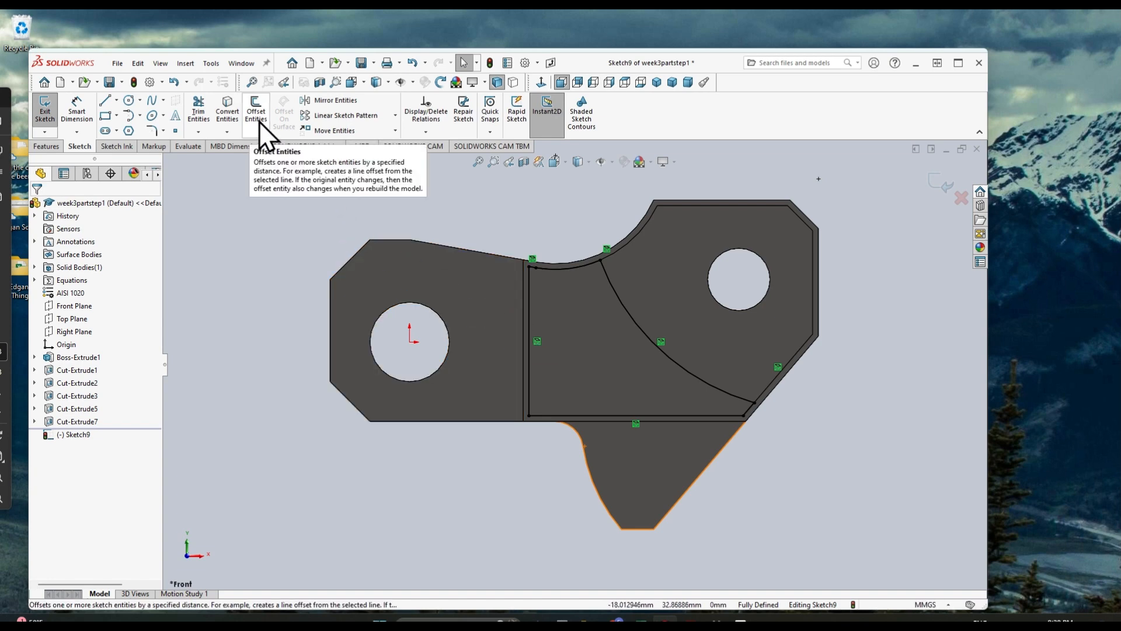
left_click(633, 305)
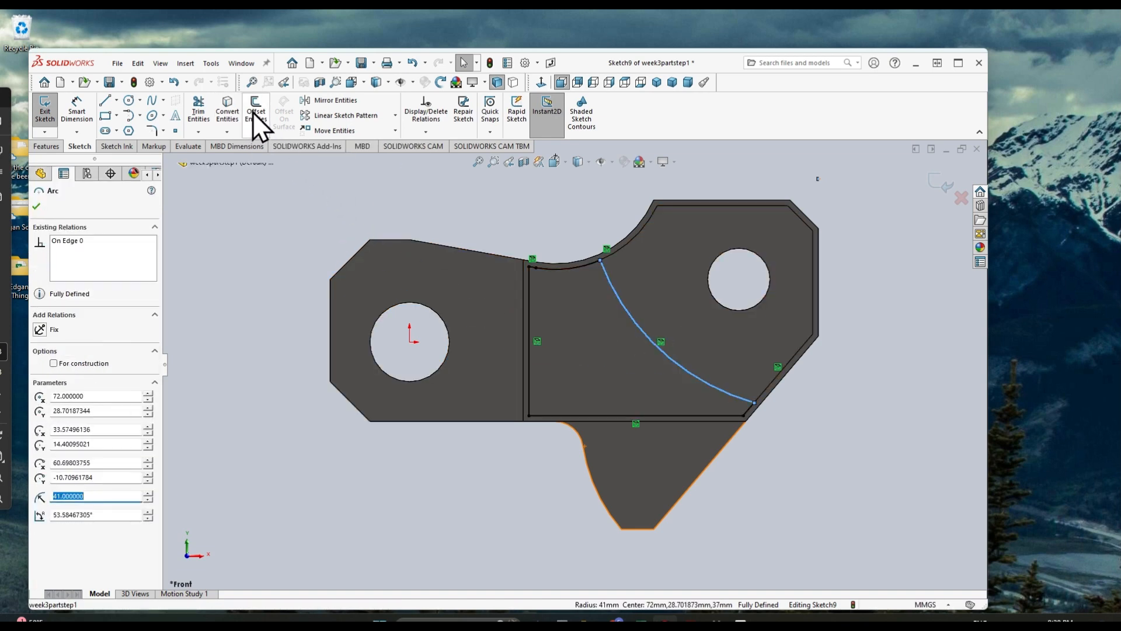
left_click(254, 111)
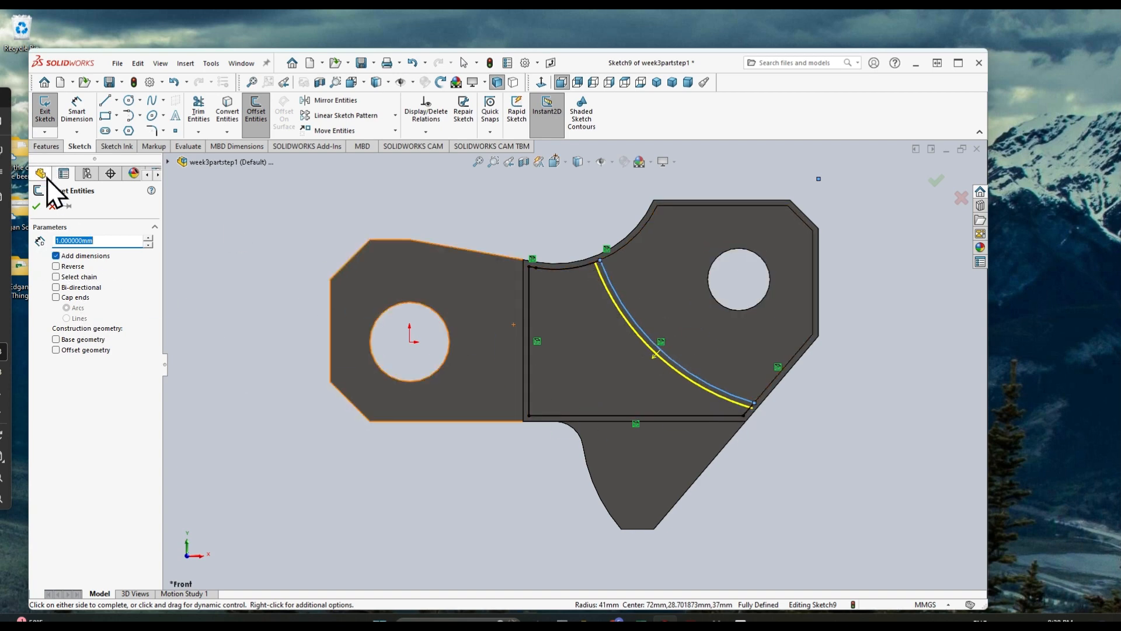
left_click(37, 206)
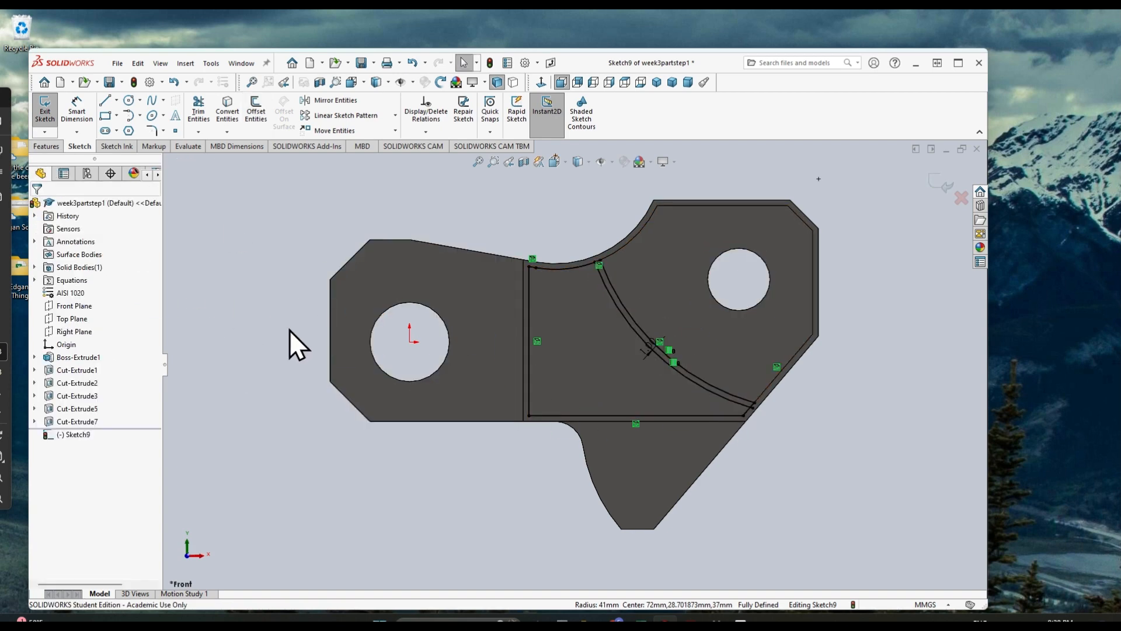
Step: Trim away the original converted arc and the outline stub beyond the upper end of the offset arc
left_click(647, 337)
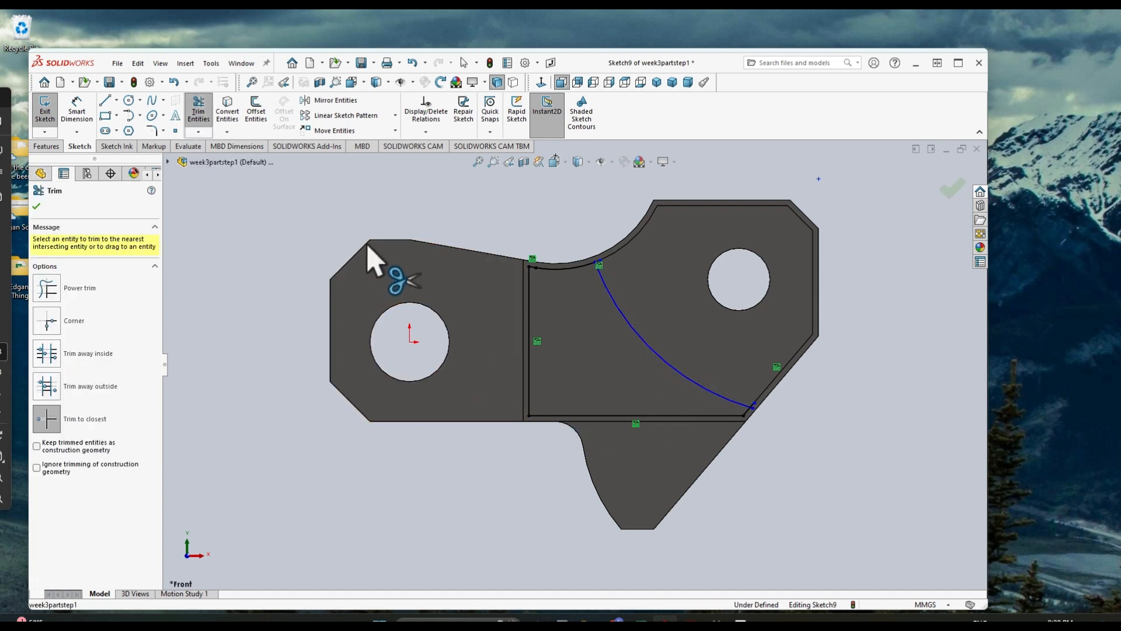
scroll(634, 305, "down", 8)
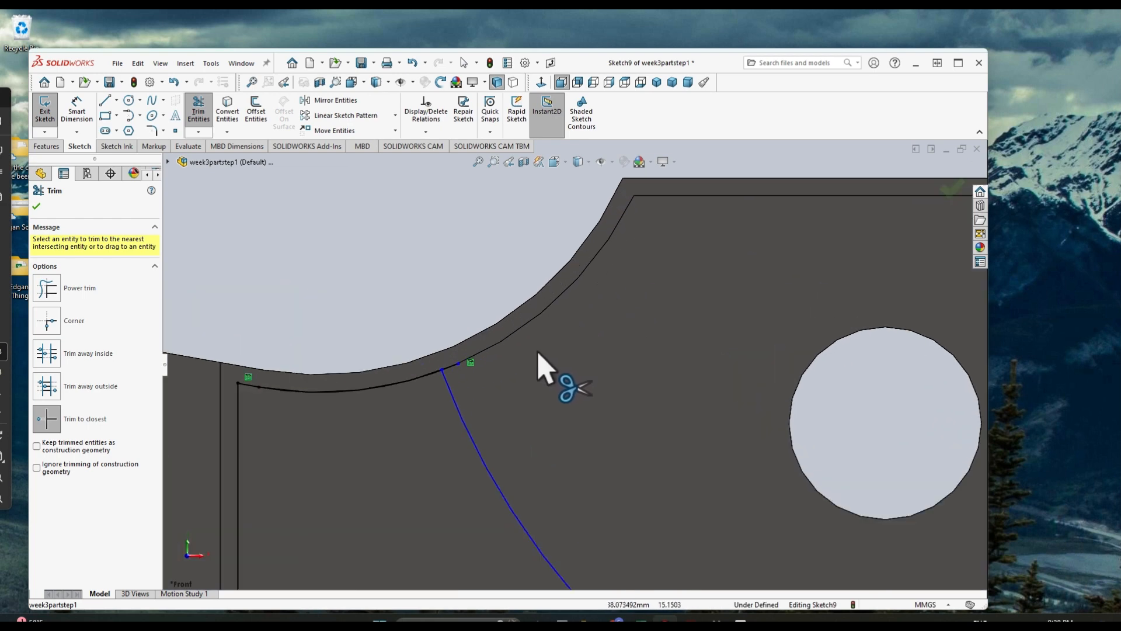
left_click(416, 337)
scroll(586, 374, "up", 8)
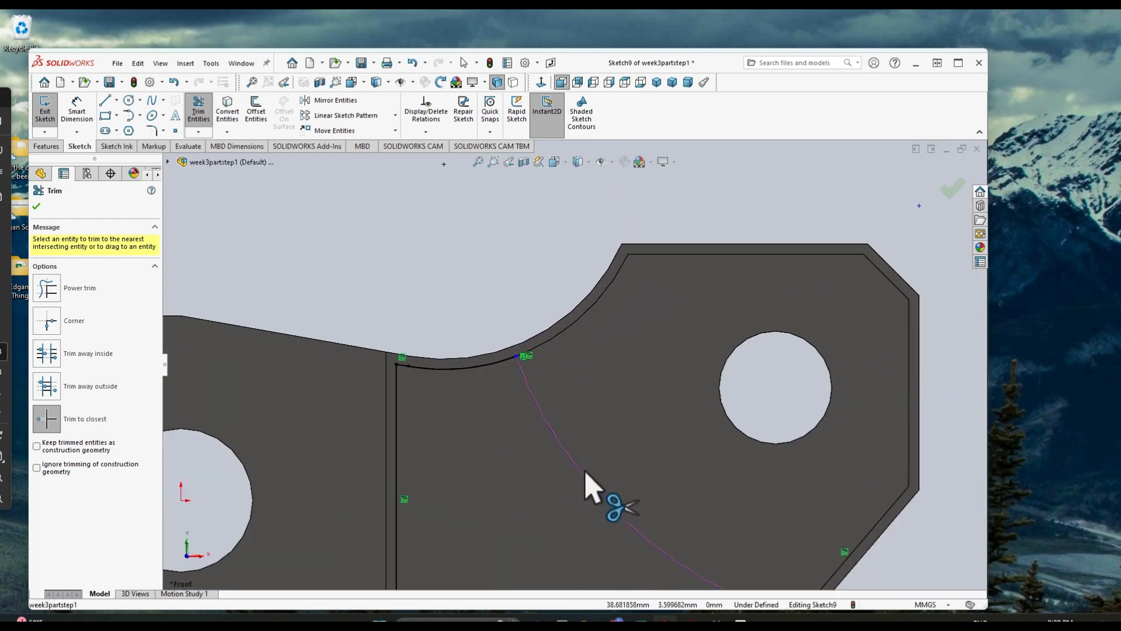
scroll(779, 565, "down", 4)
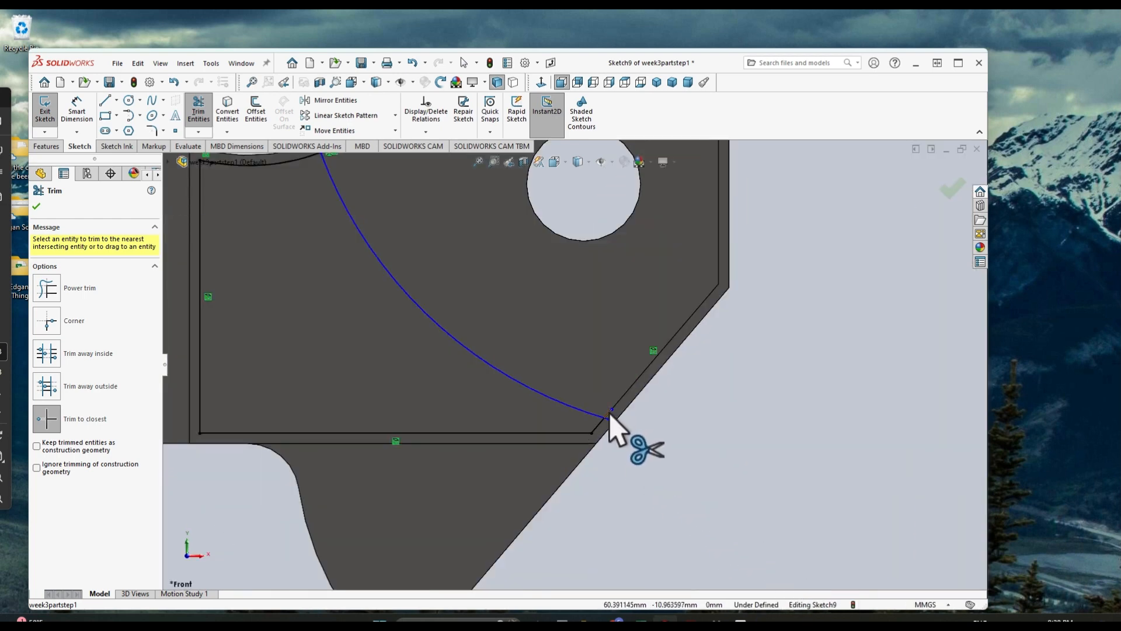
scroll(650, 488, "up", 3)
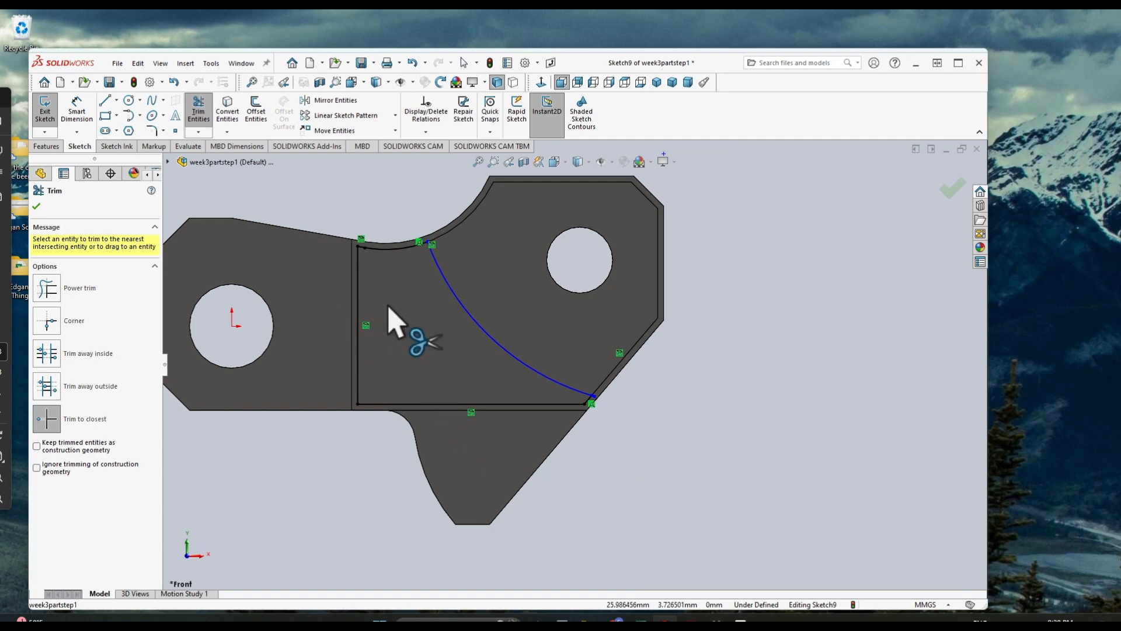
left_click(36, 206)
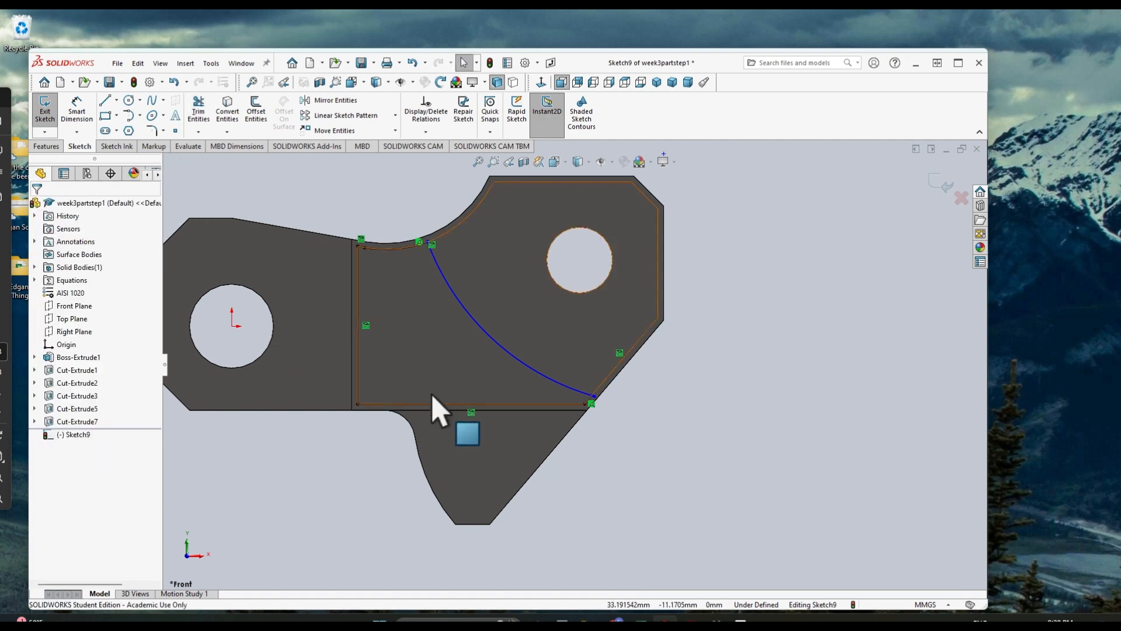
Step: Check both corners where the offset arc meets the pocket outline and clean up leftover ends with the Trim tool
left_click(198, 111)
scroll(589, 409, "down", 6)
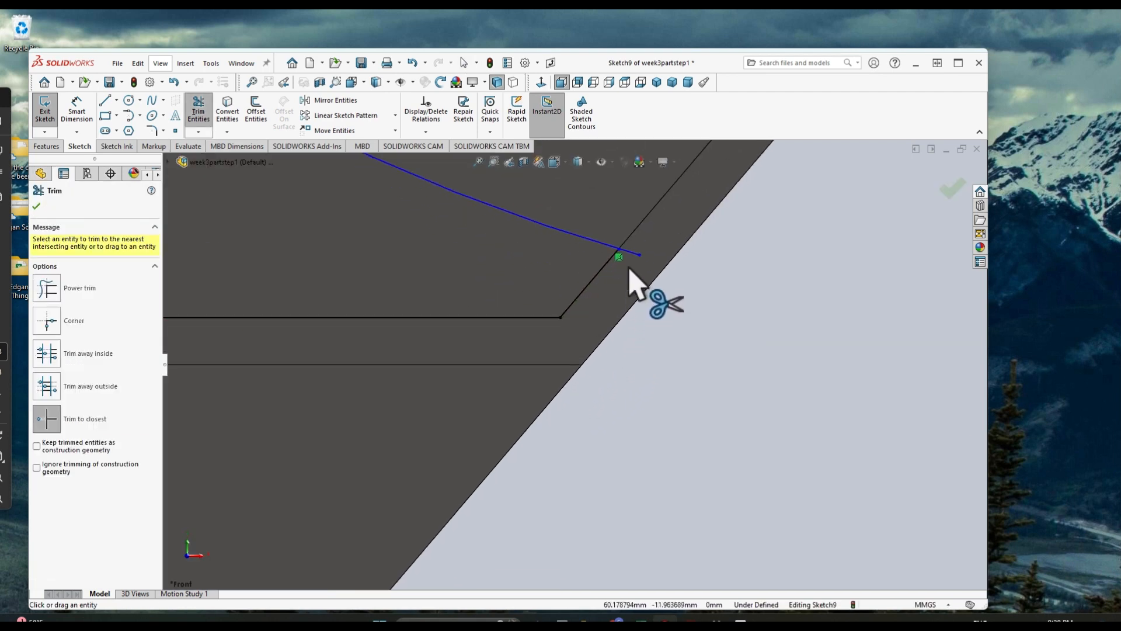
scroll(631, 257, "up", 8)
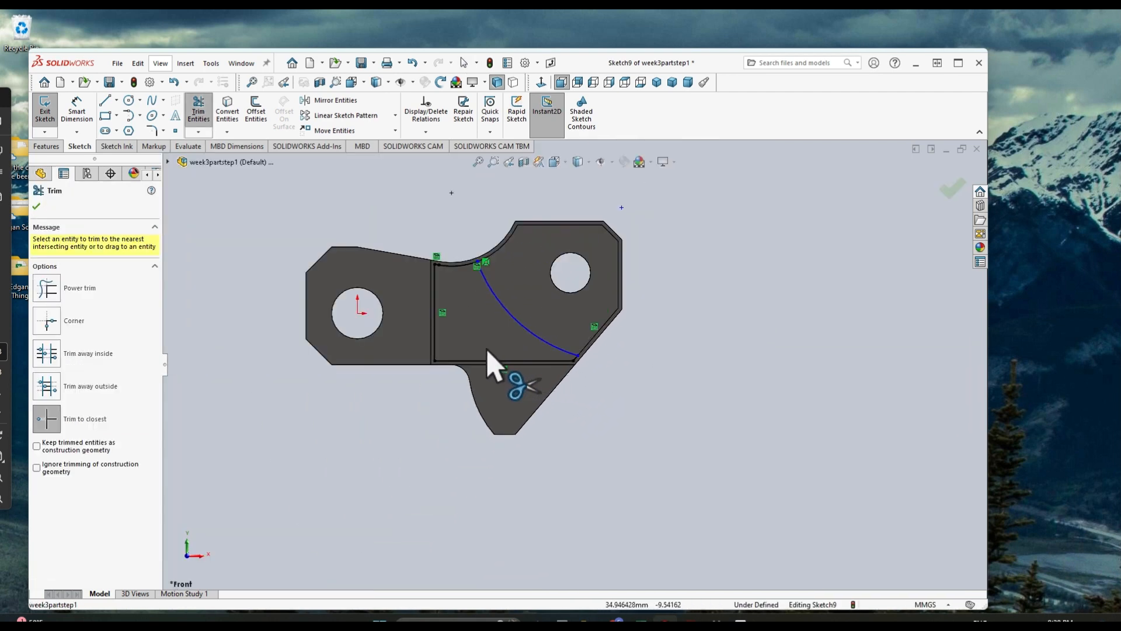
scroll(492, 315, "up", 2)
scroll(633, 265, "down", 6)
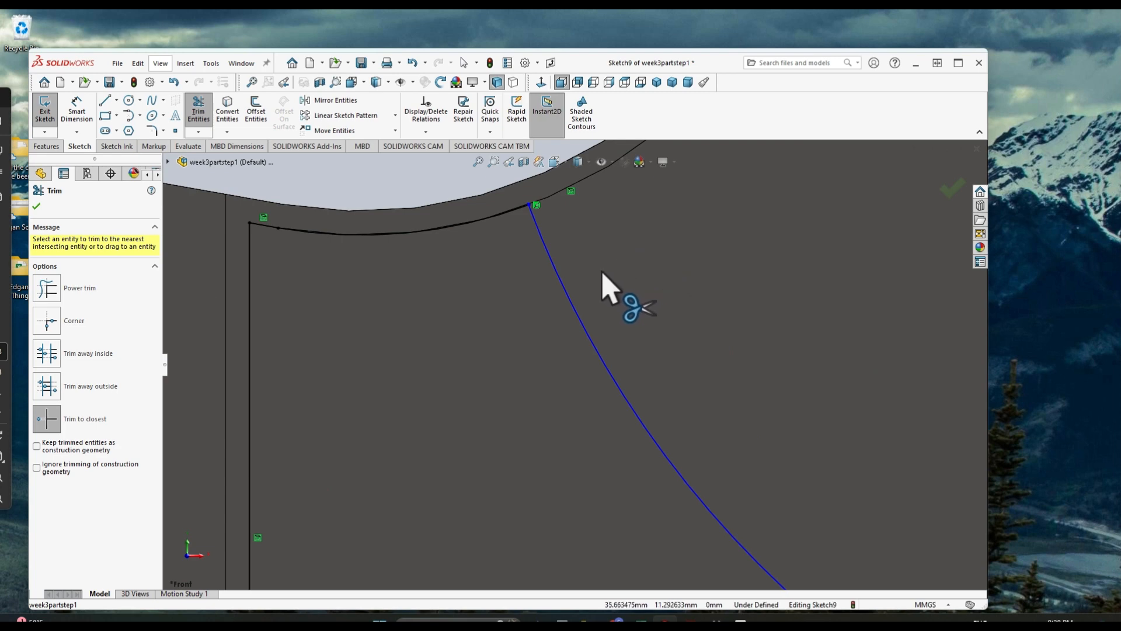
scroll(619, 315, "up", 6)
scroll(631, 350, "up", 2)
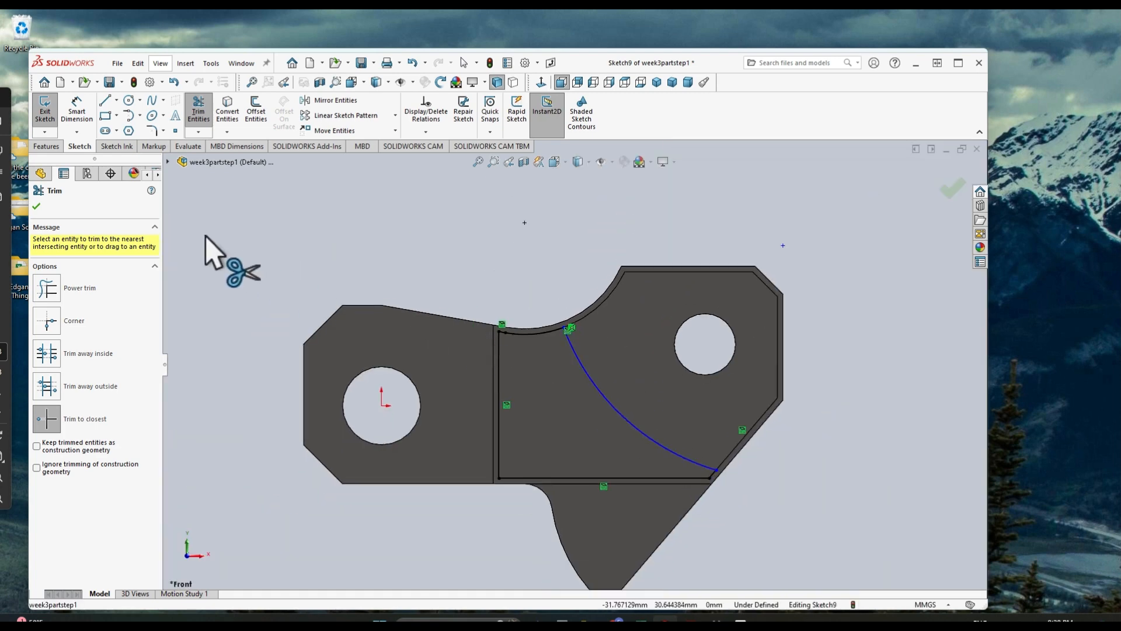
left_click(36, 208)
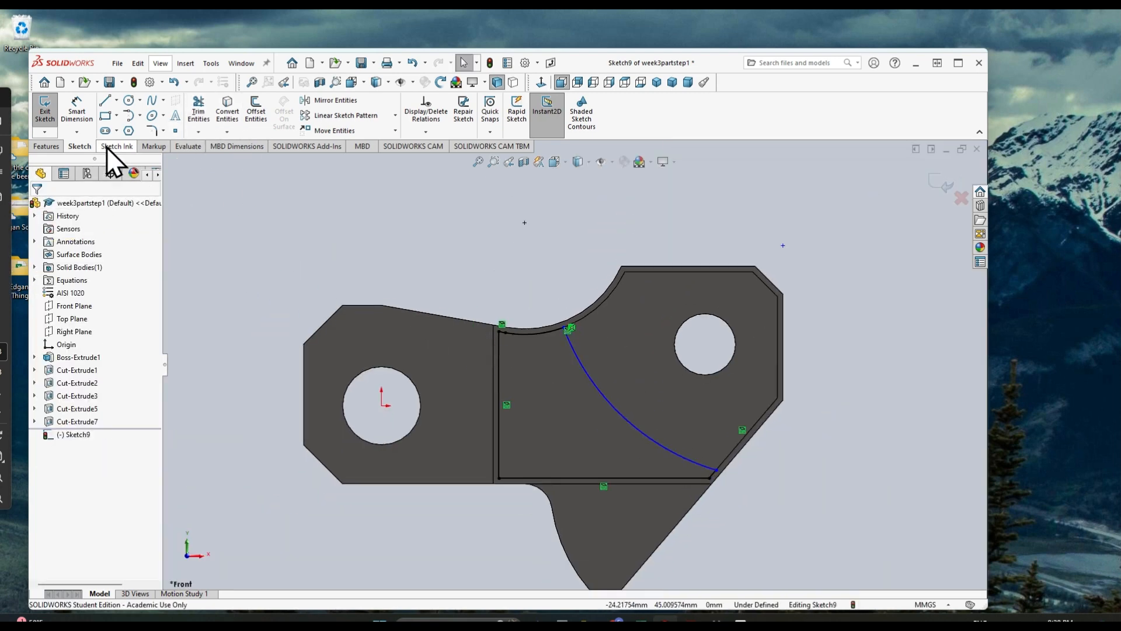
Step: Start an extruded cut of the region enclosed by the offset arc and look up the lug spacing in the exam drawing
left_click(43, 145)
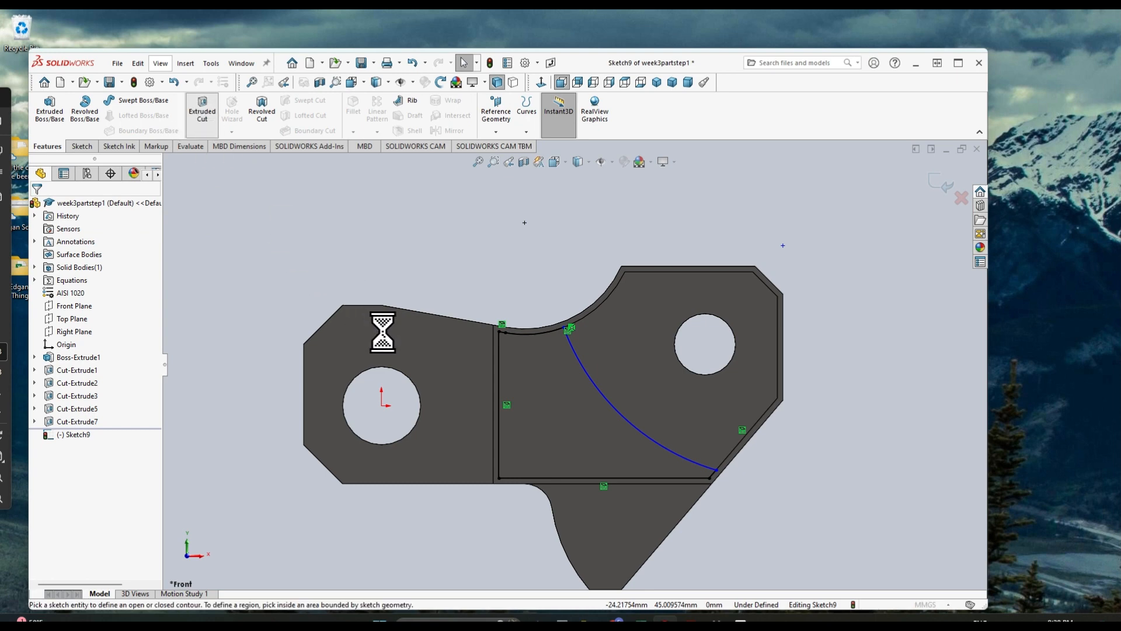
left_click(558, 403)
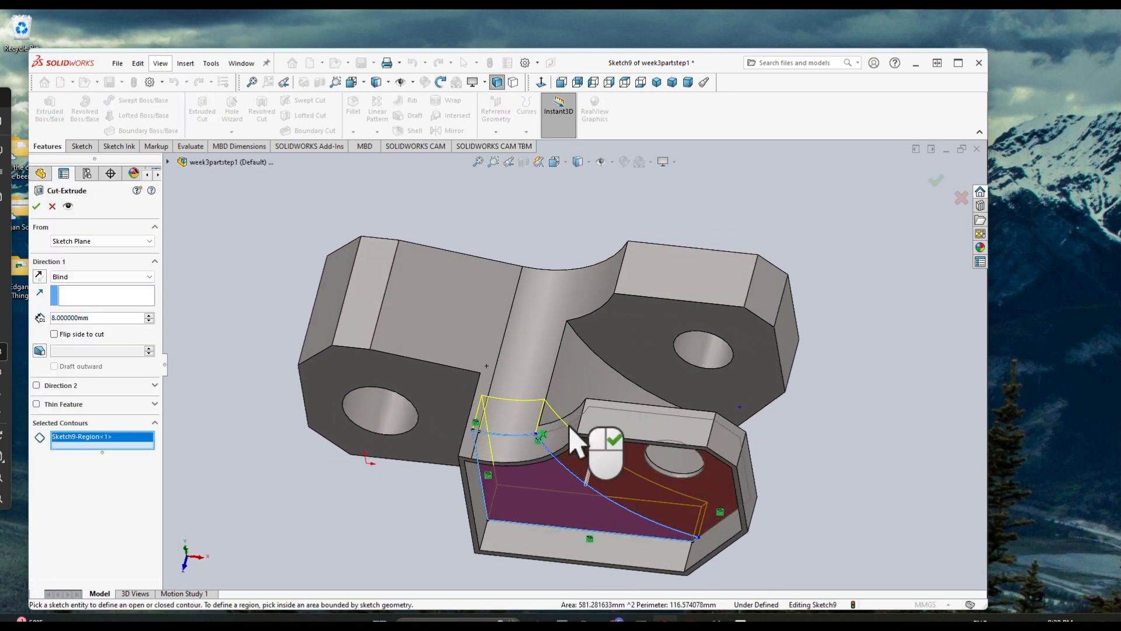
mouse_move(0, 100)
left_mouse_down()
mouse_move(0, 137)
mouse_move(576, 121)
mouse_move(535, 112)
left_mouse_up()
scroll(601, 352, "up", 6)
scroll(604, 359, "up", 10)
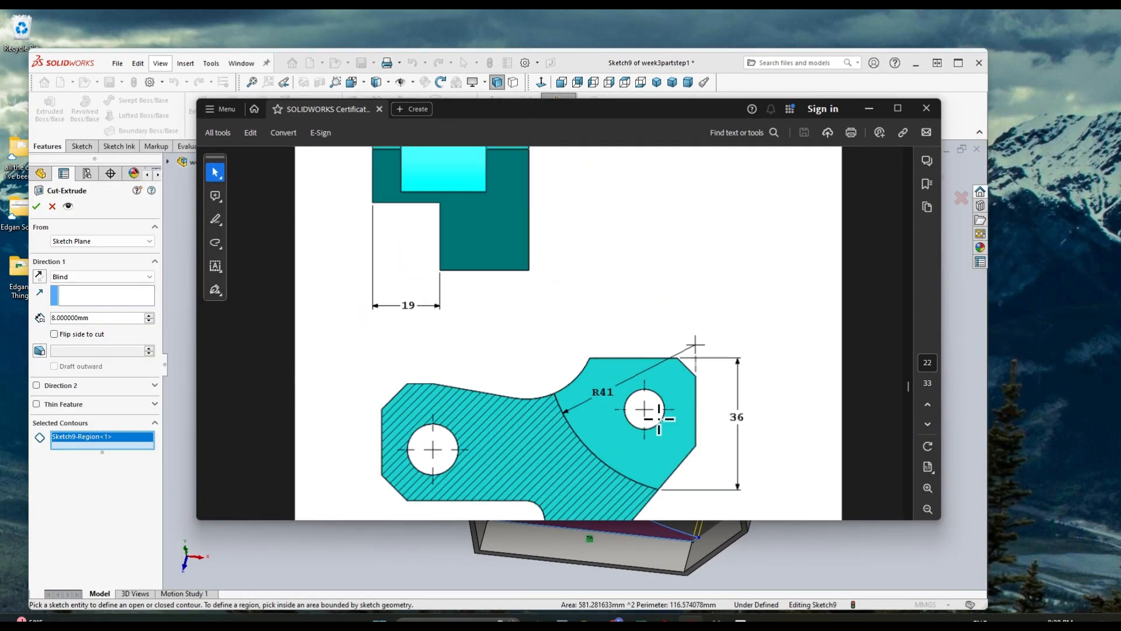
scroll(658, 419, "up", 3)
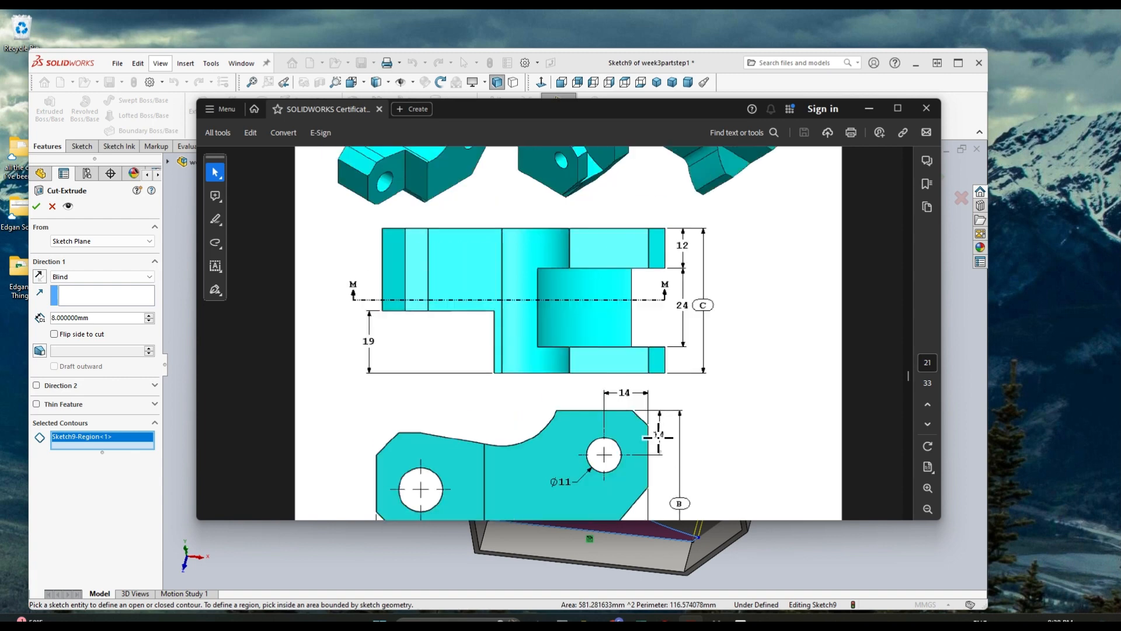
left_click_drag(682, 118, 0, 135)
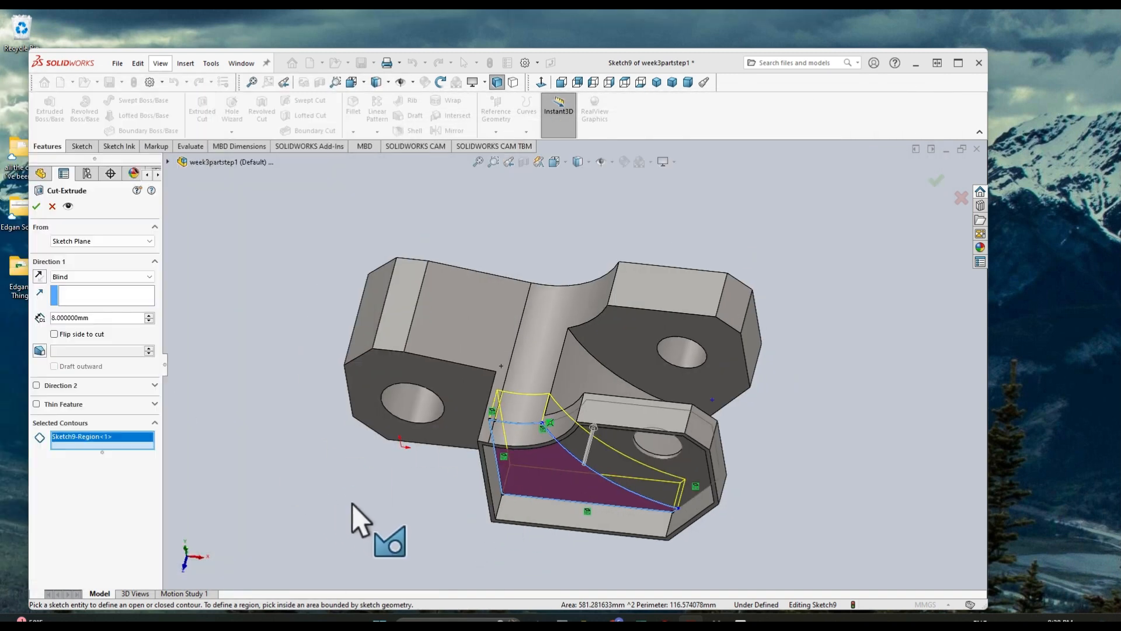
Step: Set the blind cut's depth to 24 mm and create the cut
mouse_move(353, 518)
middle_mouse_down()
mouse_move(368, 424)
mouse_move(361, 430)
middle_mouse_up()
mouse_move(538, 250)
middle_mouse_down()
mouse_move(534, 233)
mouse_move(576, 376)
middle_mouse_up()
middle_click_drag(570, 233, 555, 240)
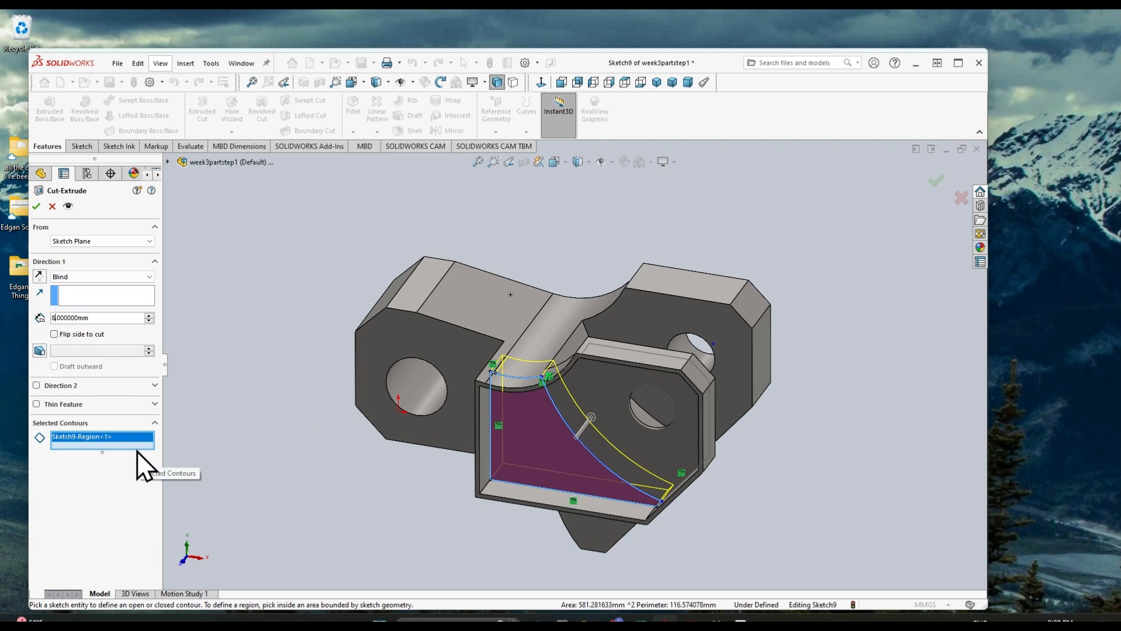
key("BackSpace")
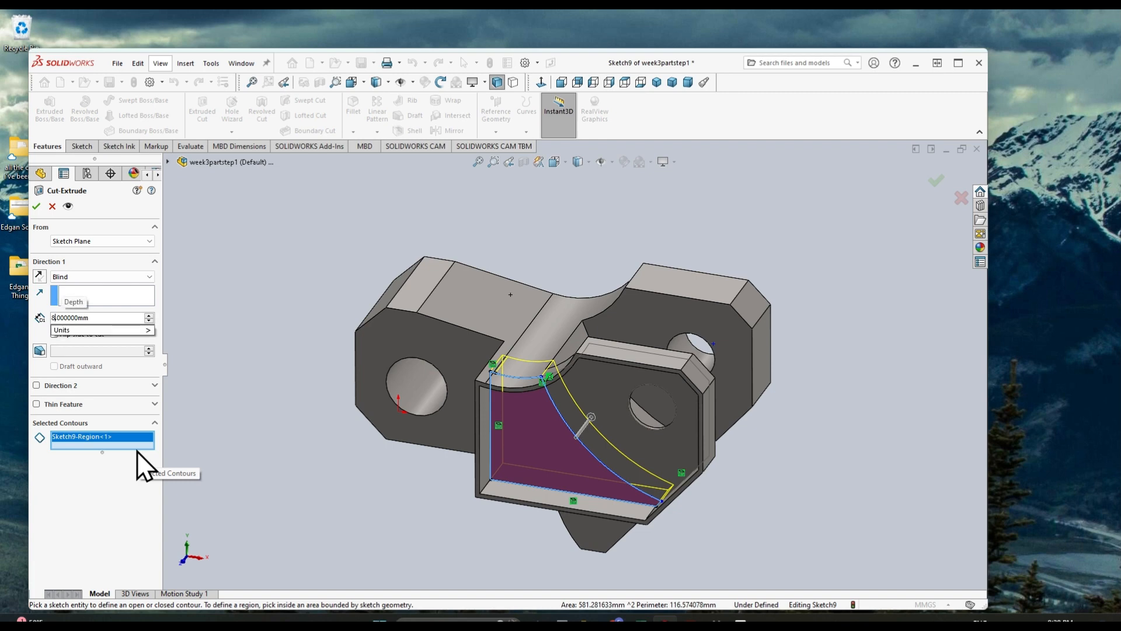
type("24")
key("Return")
left_click(40, 206)
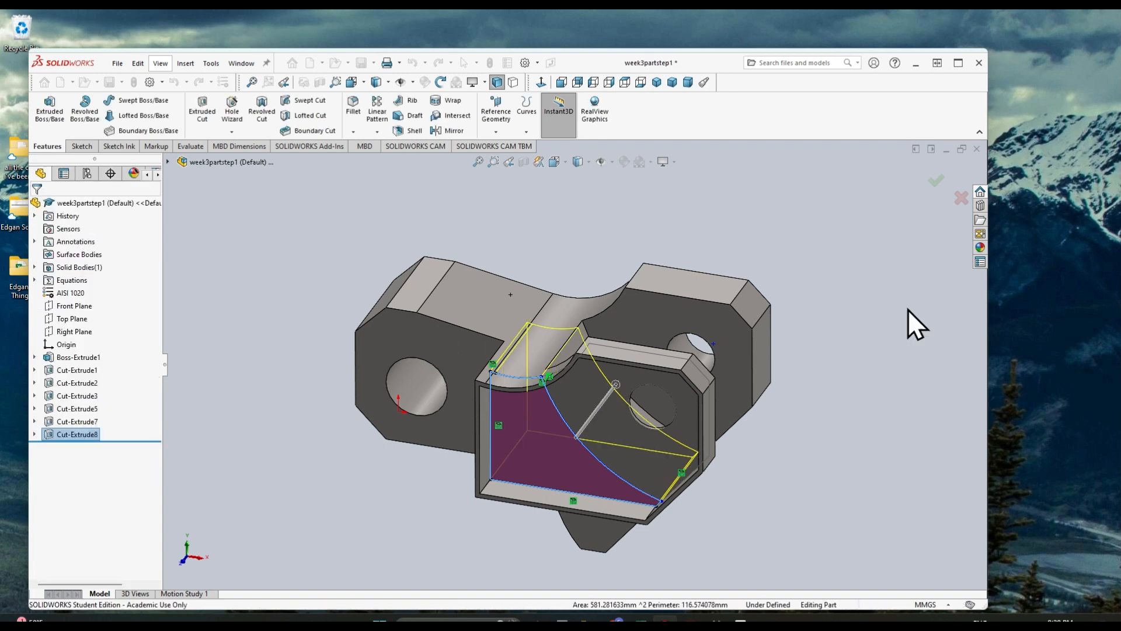
Step: Inspect the new cut inside the pocket and edit the feature to set its depth to 25 mm
mouse_move(919, 332)
middle_mouse_down()
mouse_move(814, 427)
mouse_move(873, 315)
middle_mouse_up()
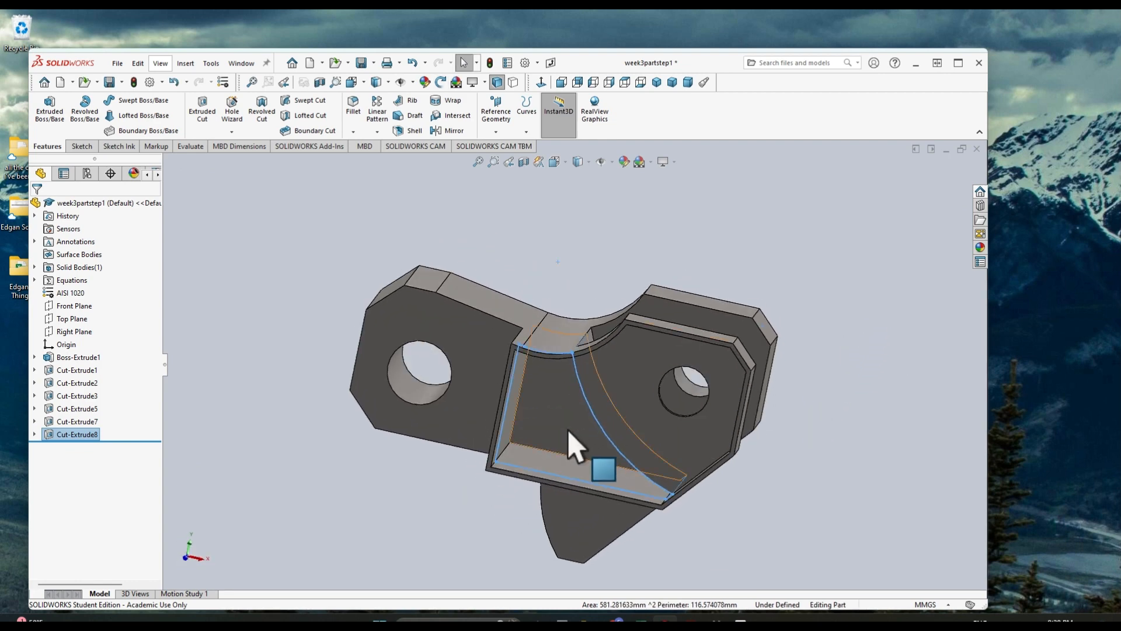
left_click(540, 424)
middle_click_drag(844, 403, 730, 476)
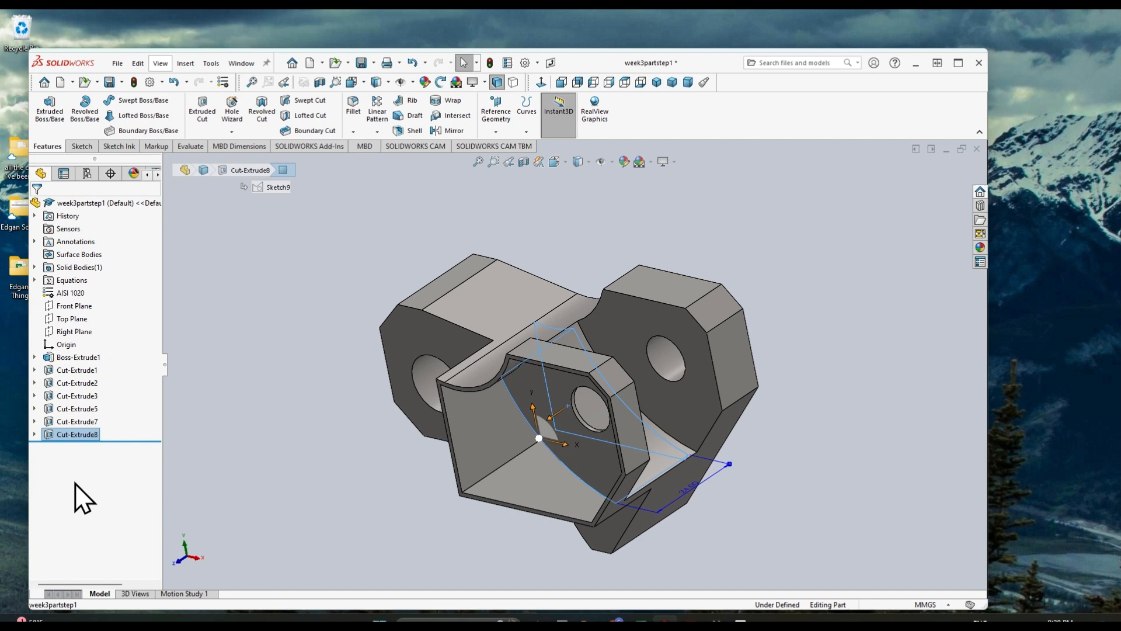
right_click(72, 432)
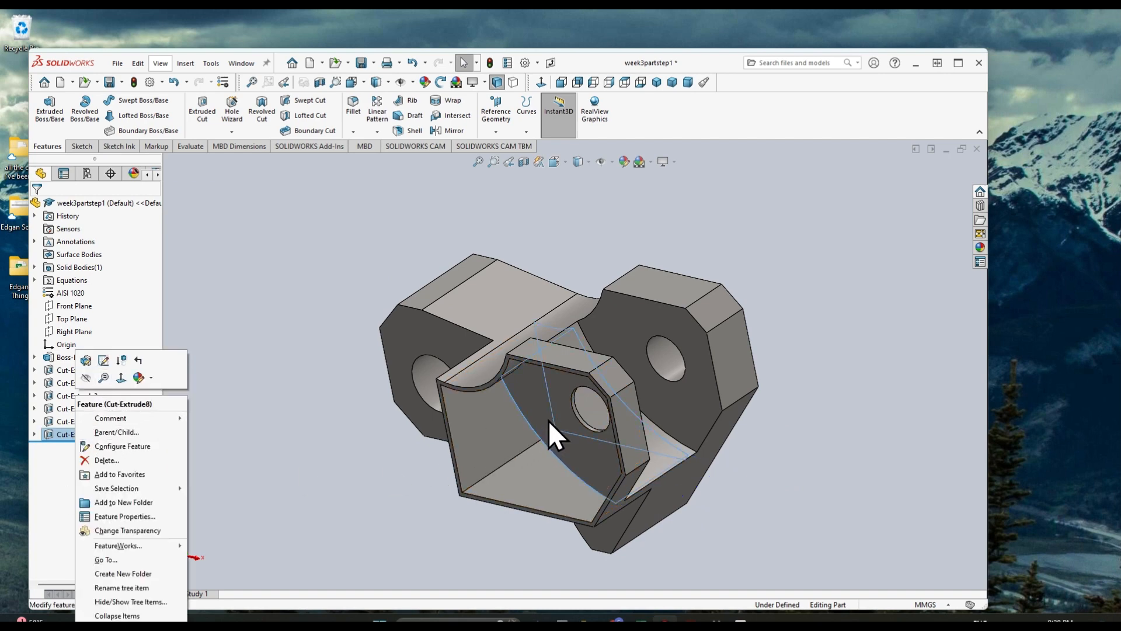
left_click(91, 362)
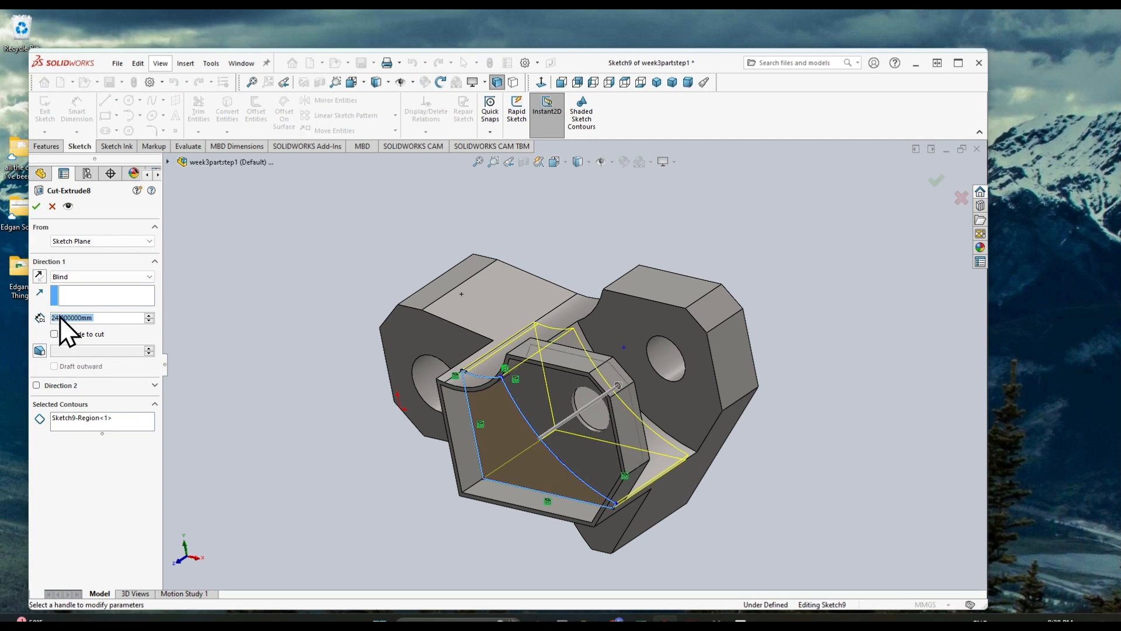
right_click(59, 320)
key("BackSpace")
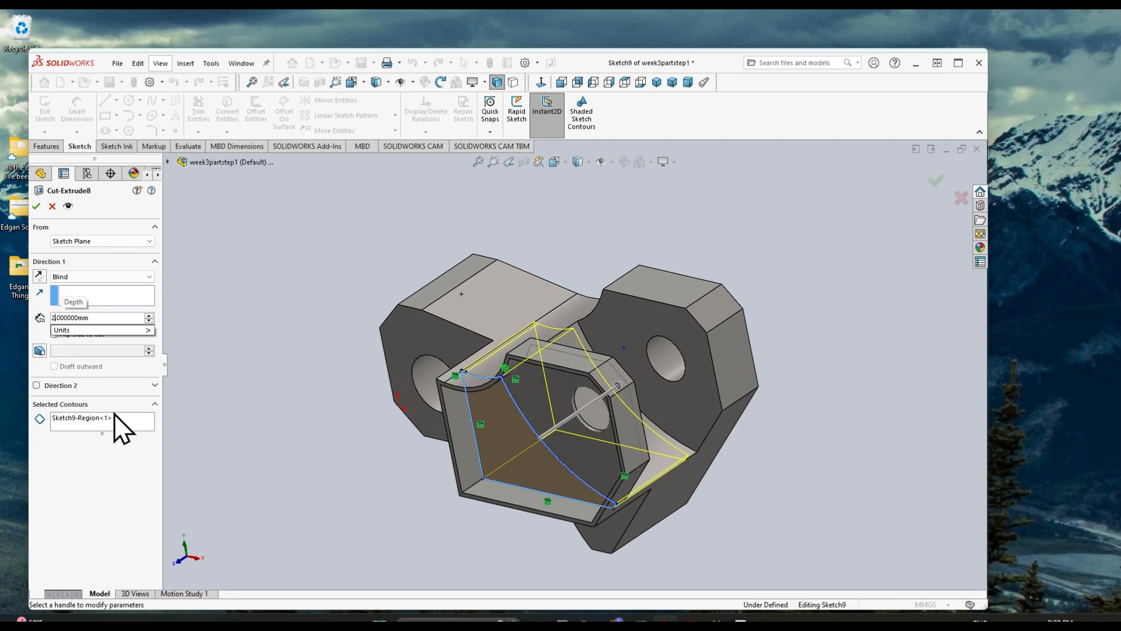
type("5")
key("Return")
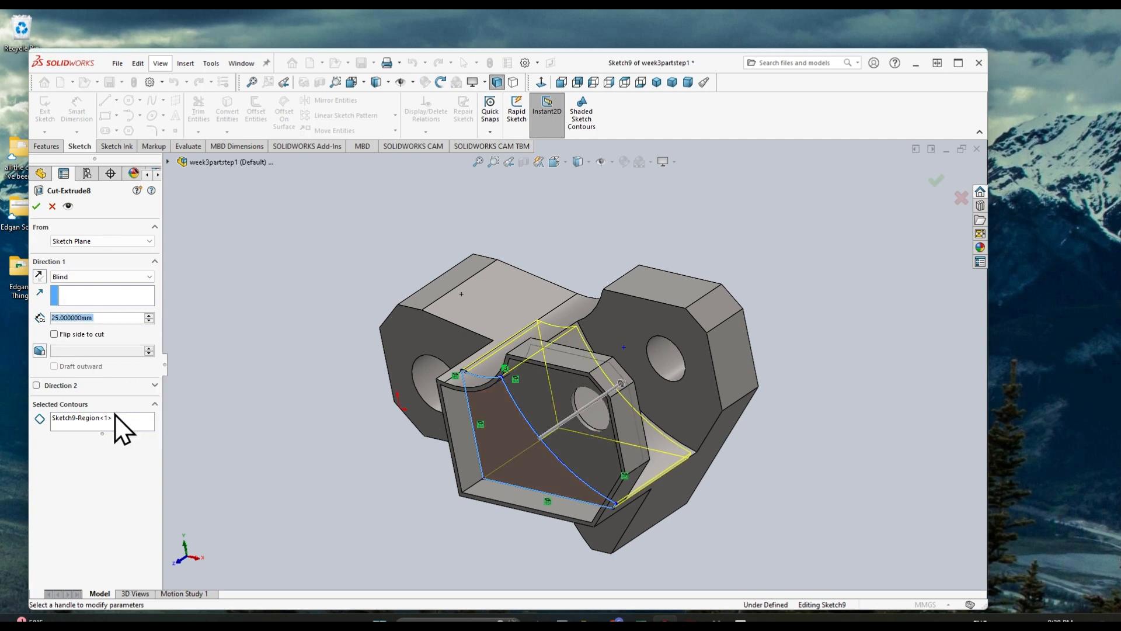
left_click(36, 206)
middle_click_drag(798, 484, 770, 457)
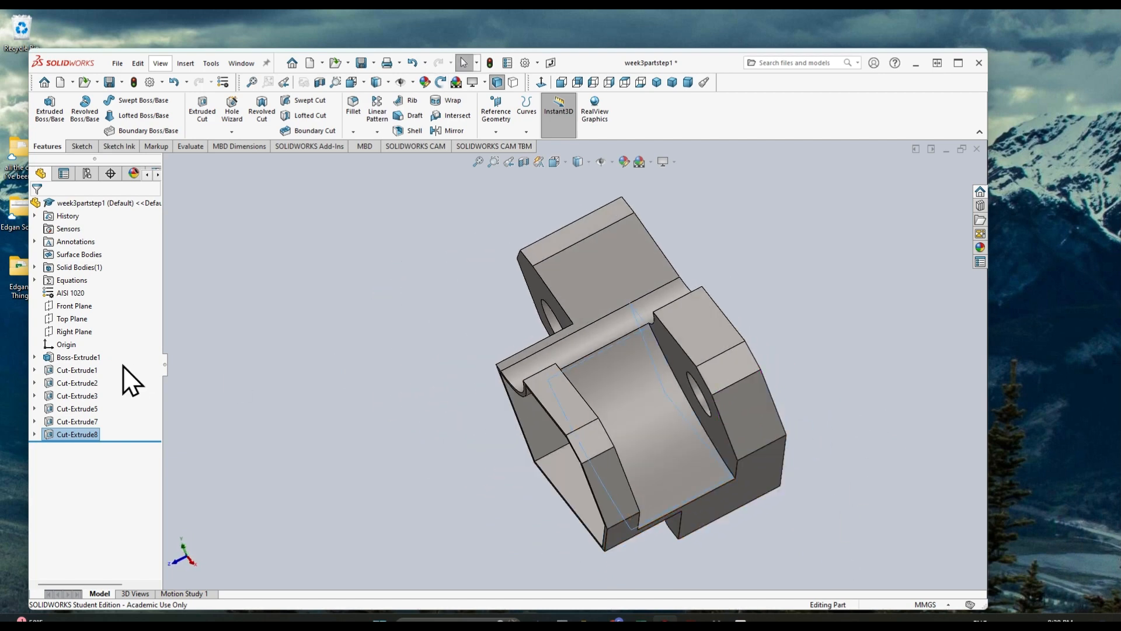
Step: Evaluate the part's mass properties and compare the mass with question 6 in the exam PDF's answer key
left_click(188, 147)
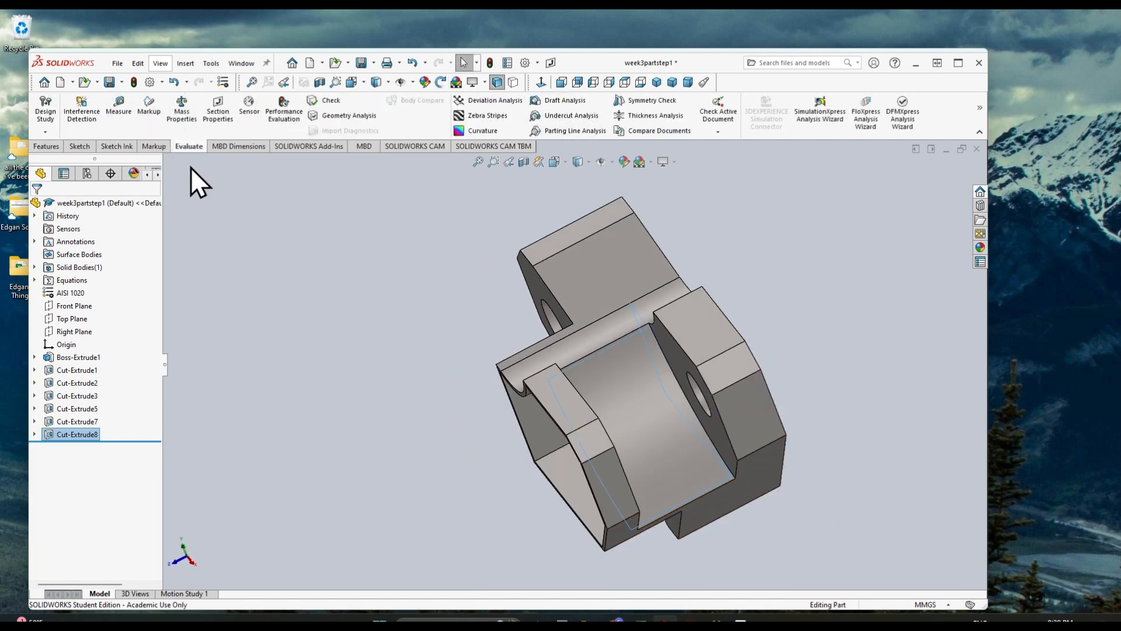
left_click(197, 110)
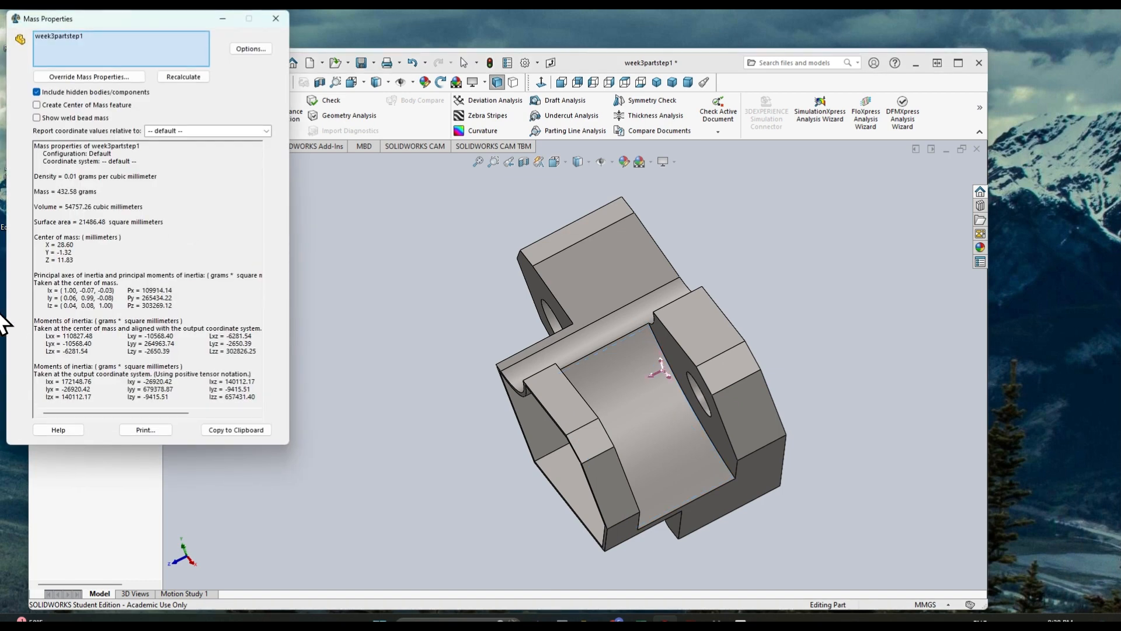
key("alt+Tab")
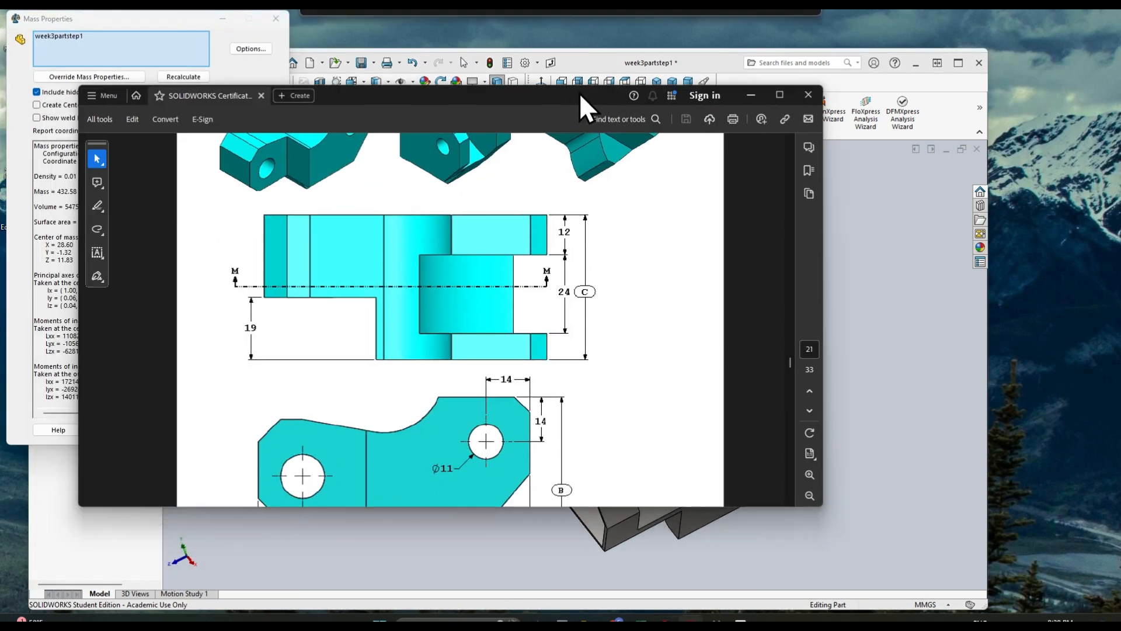
scroll(626, 296, "down", 7)
left_click_drag(792, 378, 792, 443)
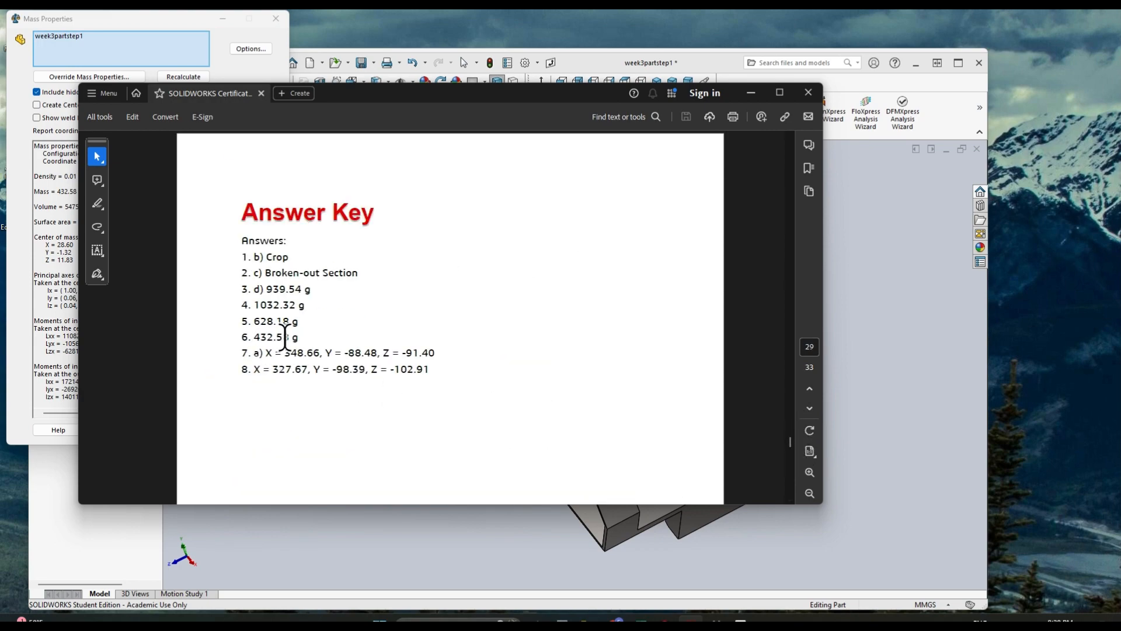
left_click(808, 93)
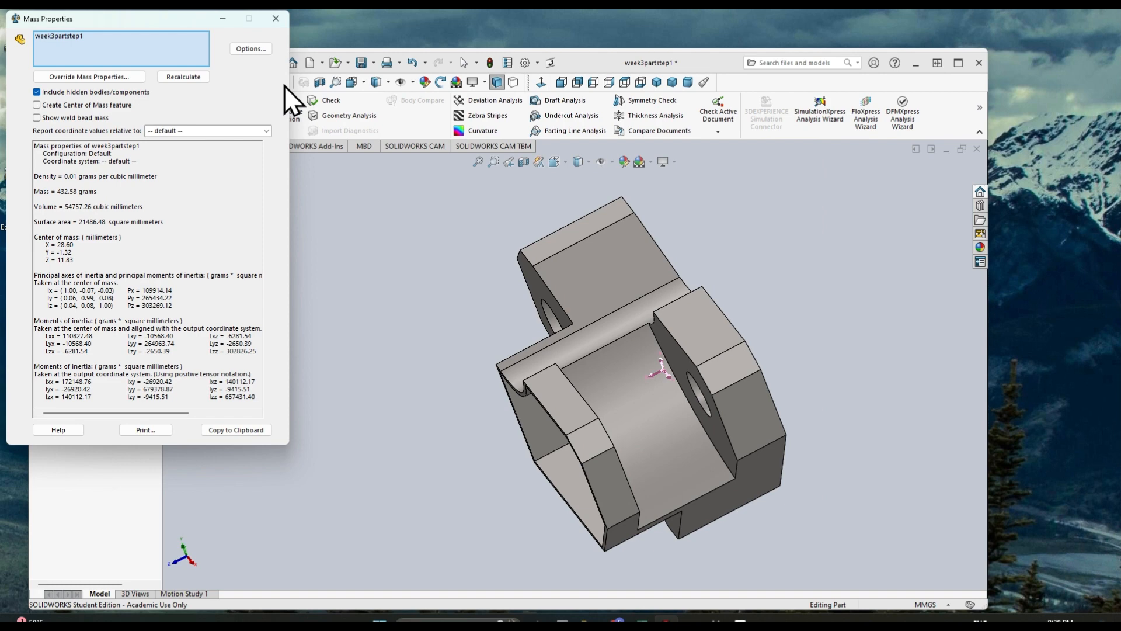
left_click(276, 18)
Step: Reopen the sketch of the arc-bounded deeper cut for editing
left_click(37, 435)
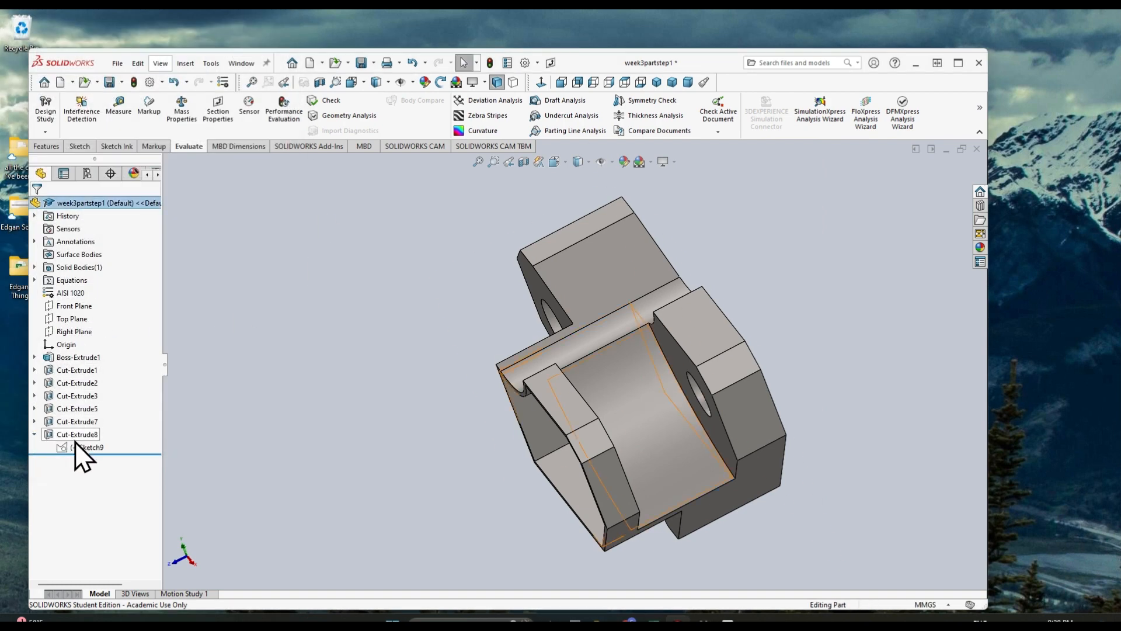
left_click(79, 446)
mouse_move(327, 438)
middle_mouse_down()
mouse_move(401, 430)
mouse_move(479, 306)
middle_mouse_up()
key("Escape")
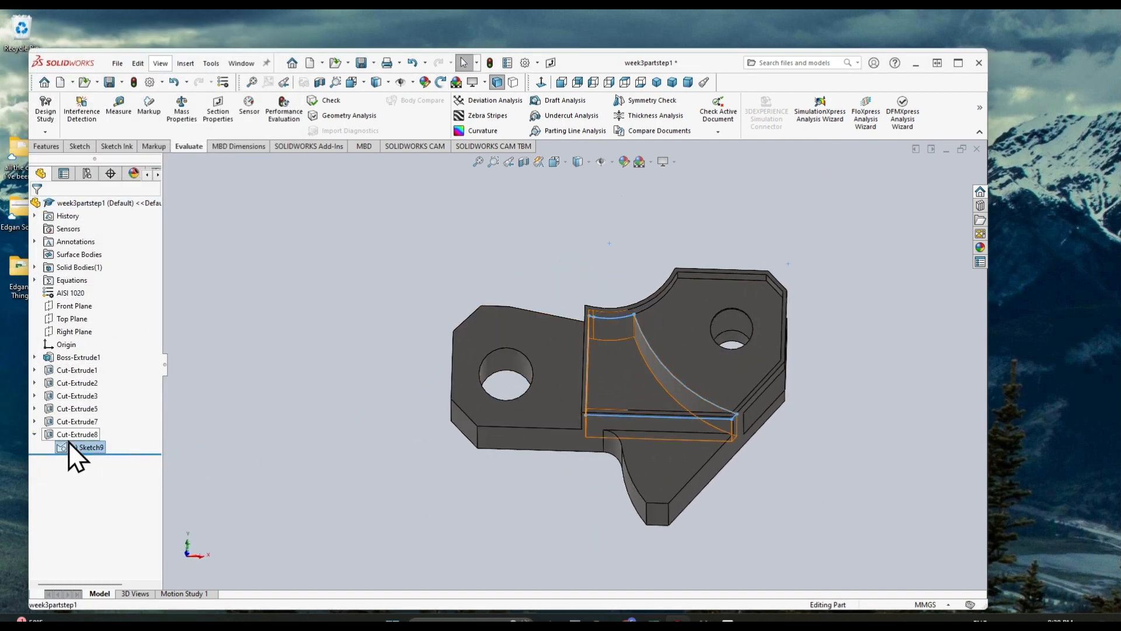
right_click(73, 446)
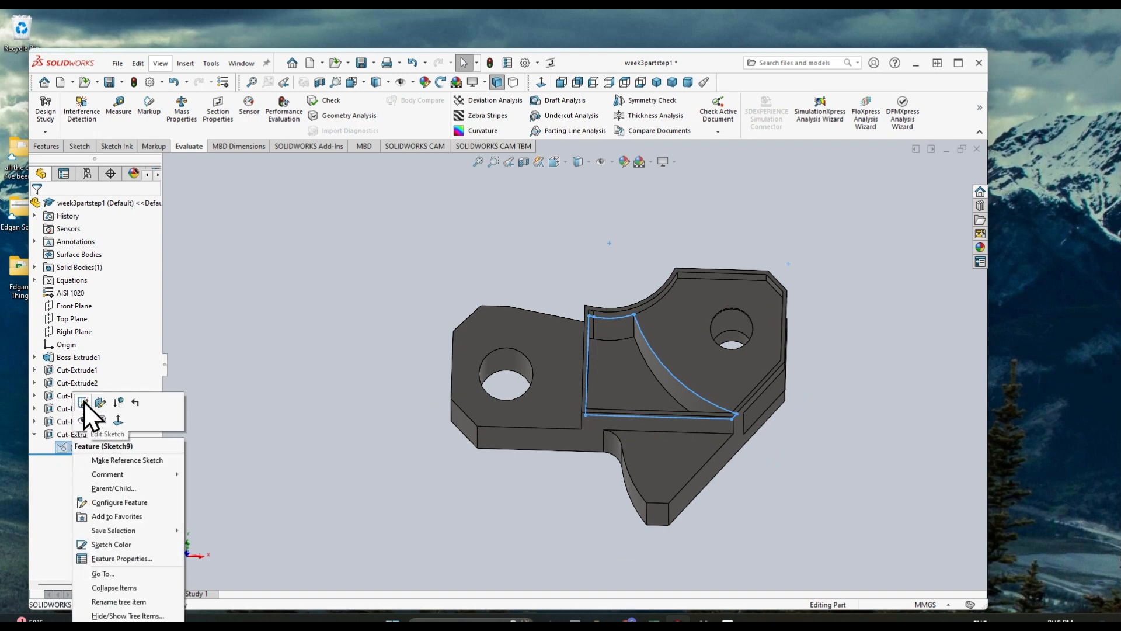
left_click(82, 401)
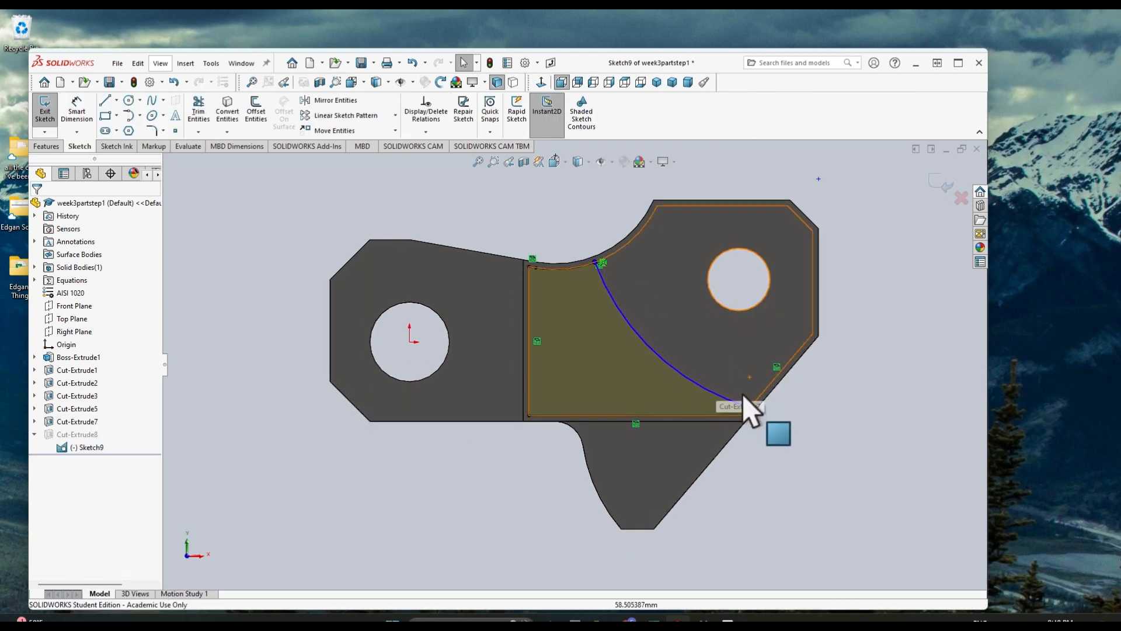
Step: Dimension the vertical distance from the arc's lower endpoint to the pocket's straight upper edge, accepting the current value
left_click(692, 387)
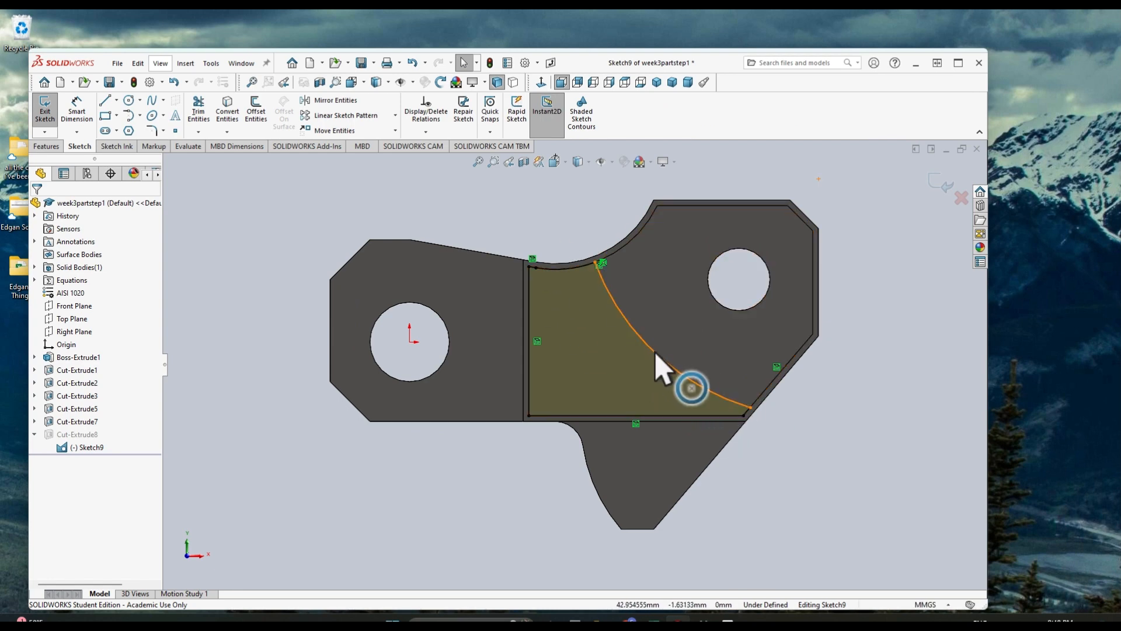
left_click(629, 326)
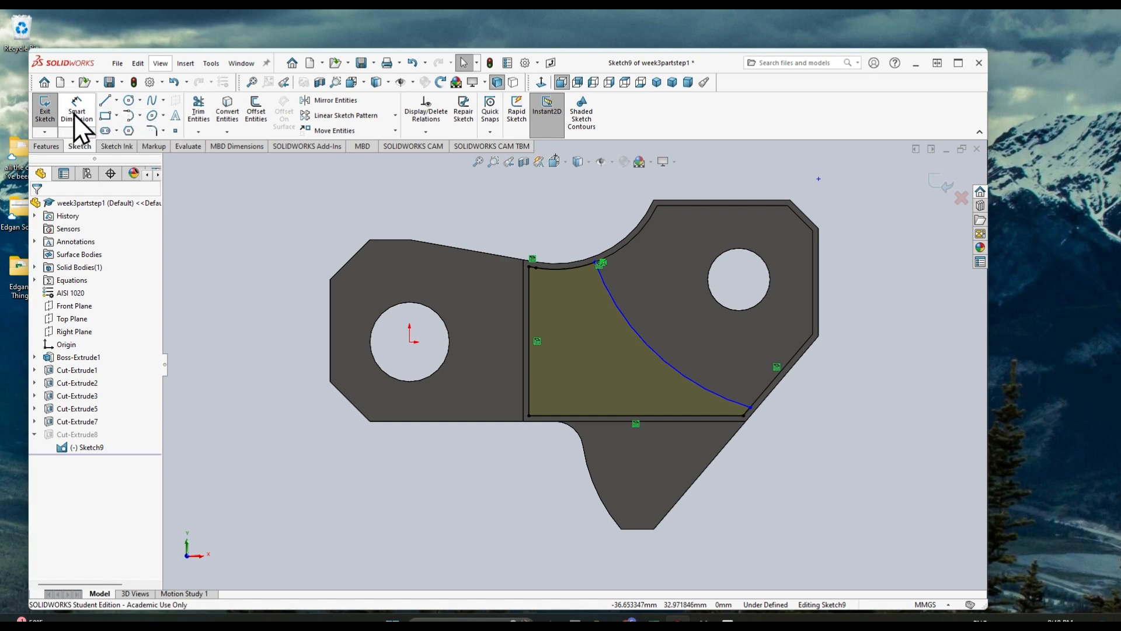
left_click(751, 408)
left_click(776, 208)
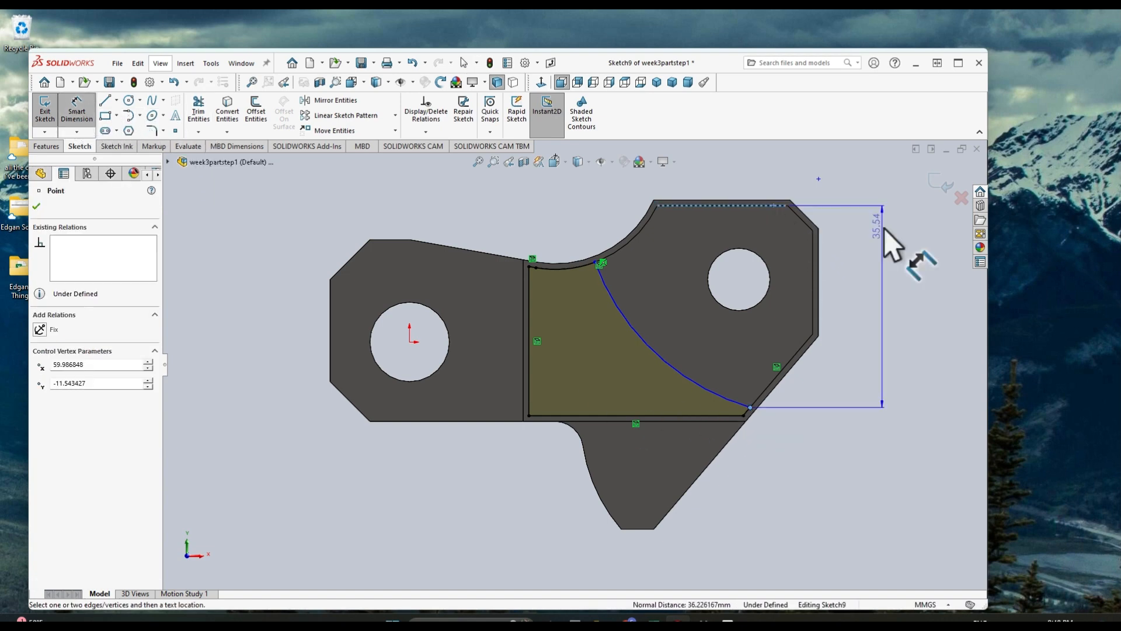
left_click(891, 262)
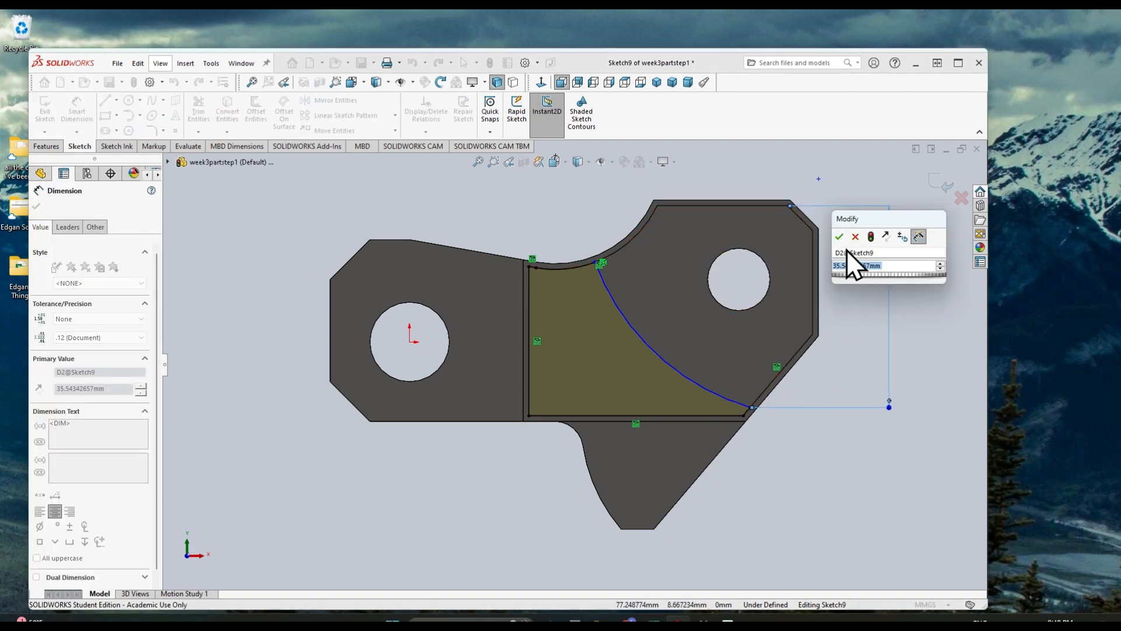
left_click(840, 236)
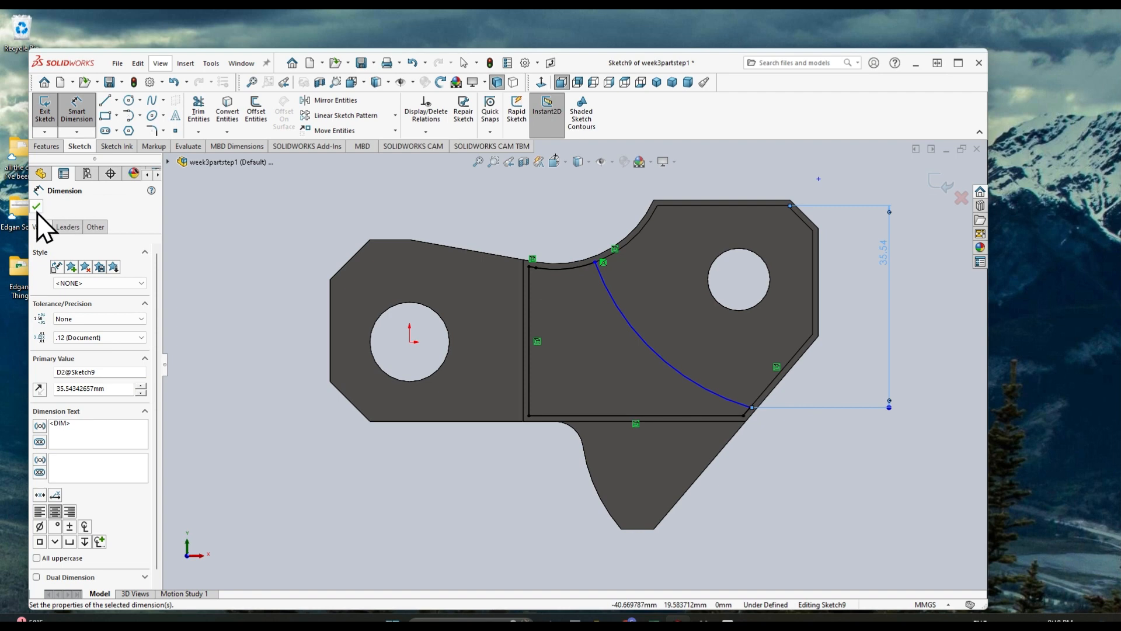
Step: Add a radius dimension to the arc that bounds the deeper cut, accepting its current value
left_click(646, 346)
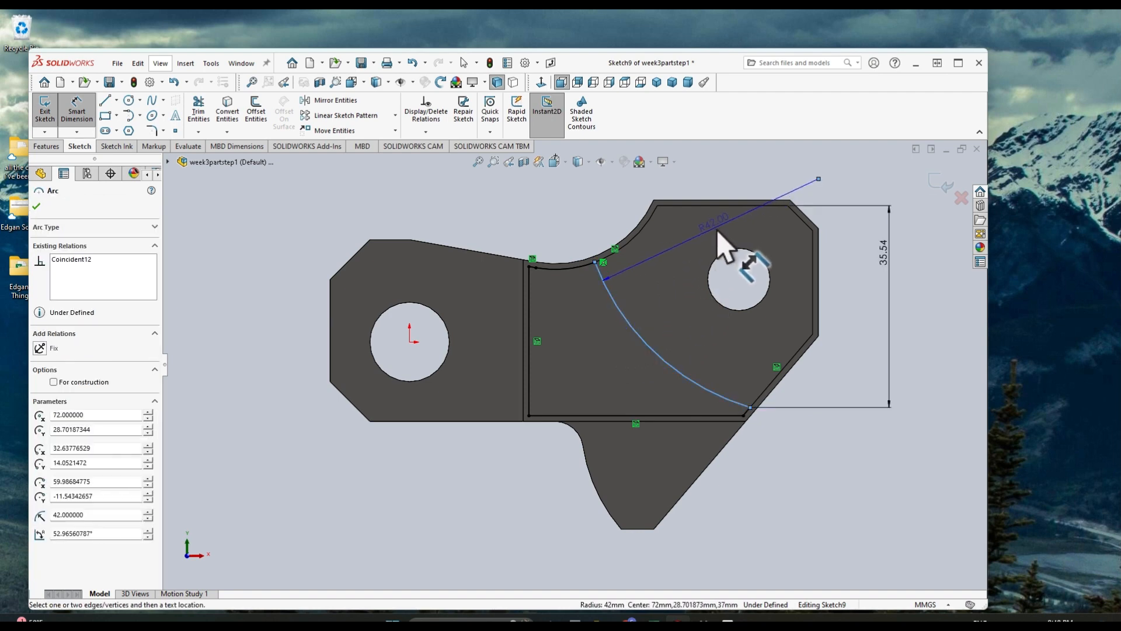
left_click(799, 334)
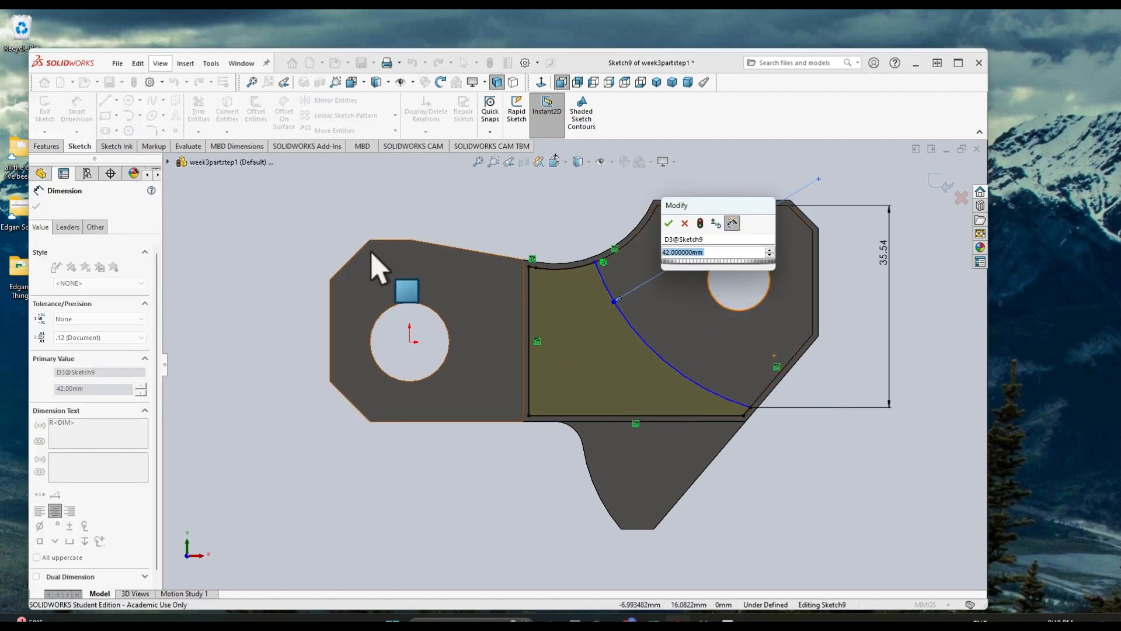
left_click(670, 224)
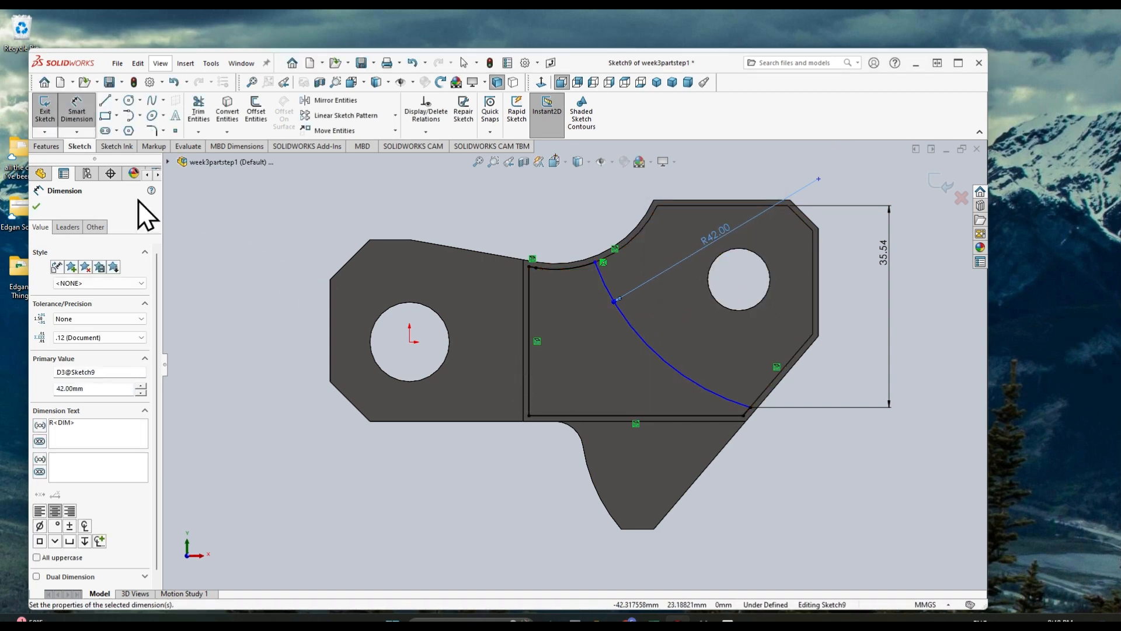
left_click(37, 207)
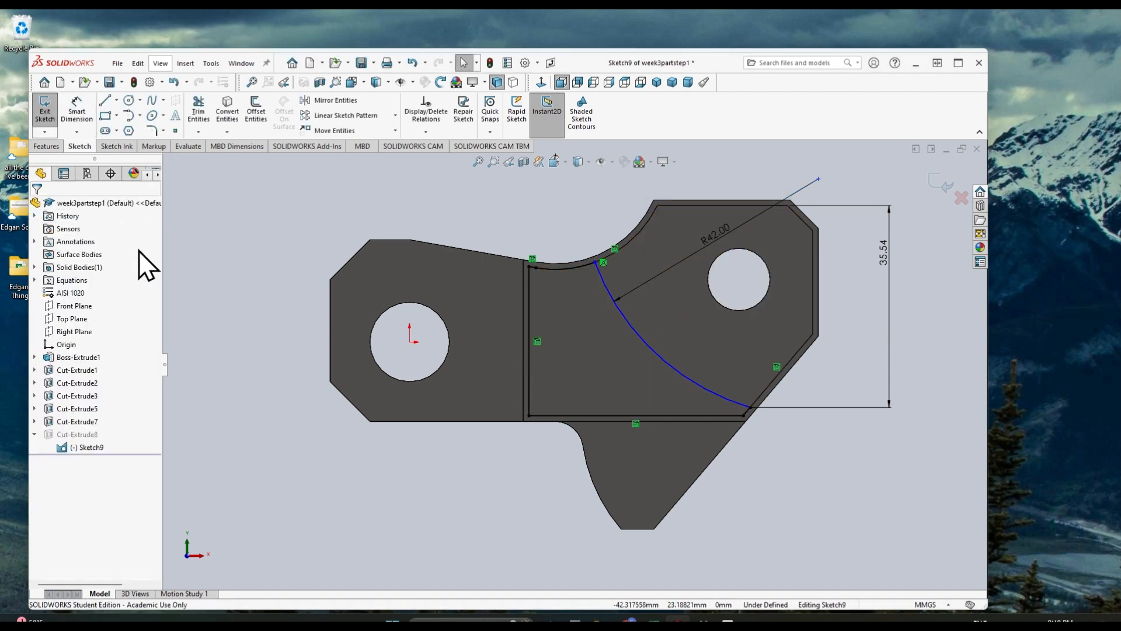
Step: Make the arc's center point coincident with the block's outer vertical edge beside the small hole, and exit the sketch
left_click(819, 179)
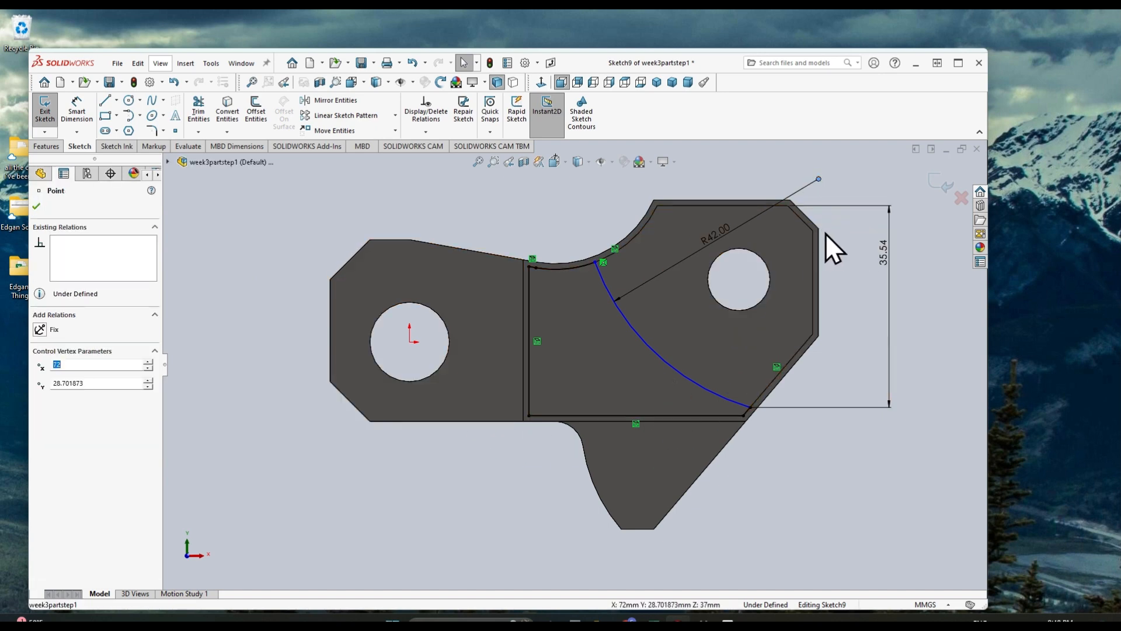
left_click(819, 257, "ctrl")
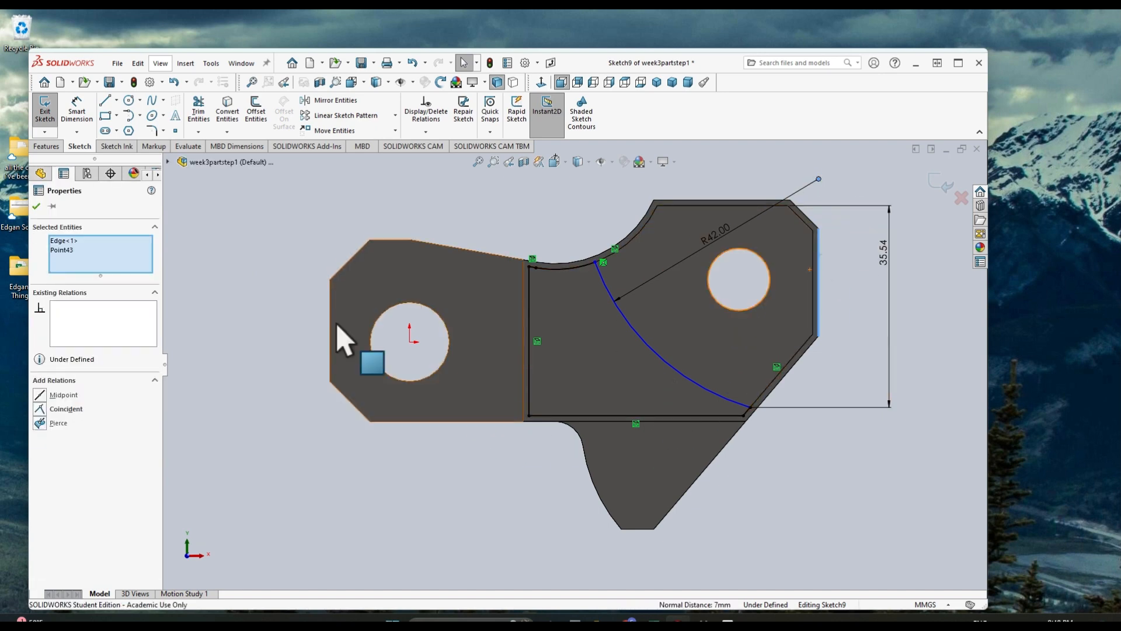
left_click(44, 411)
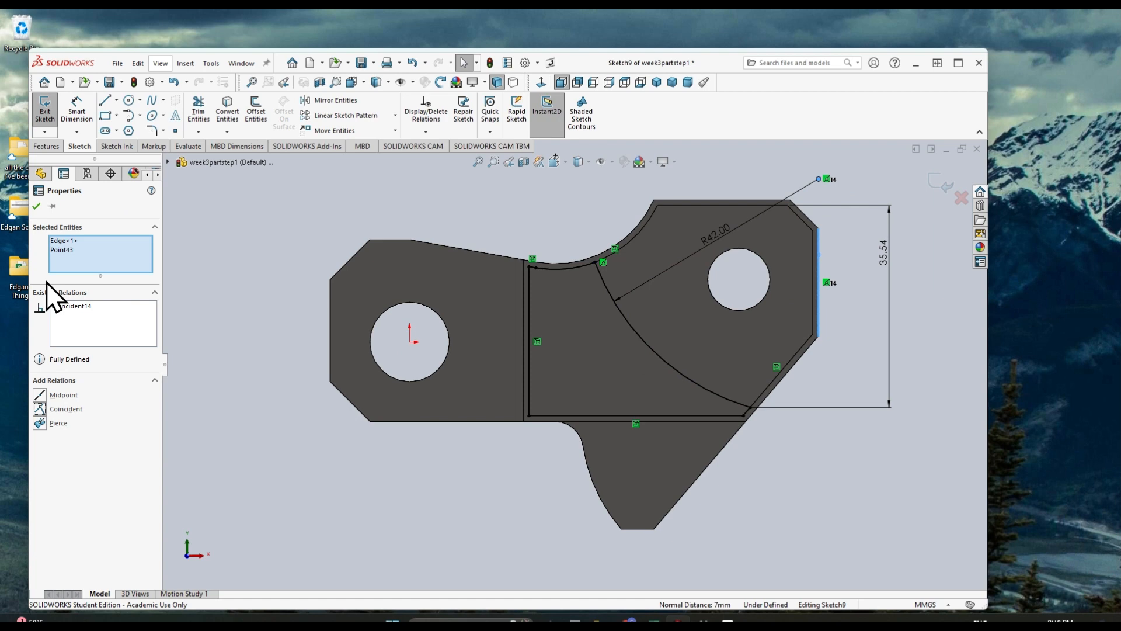
left_click(37, 206)
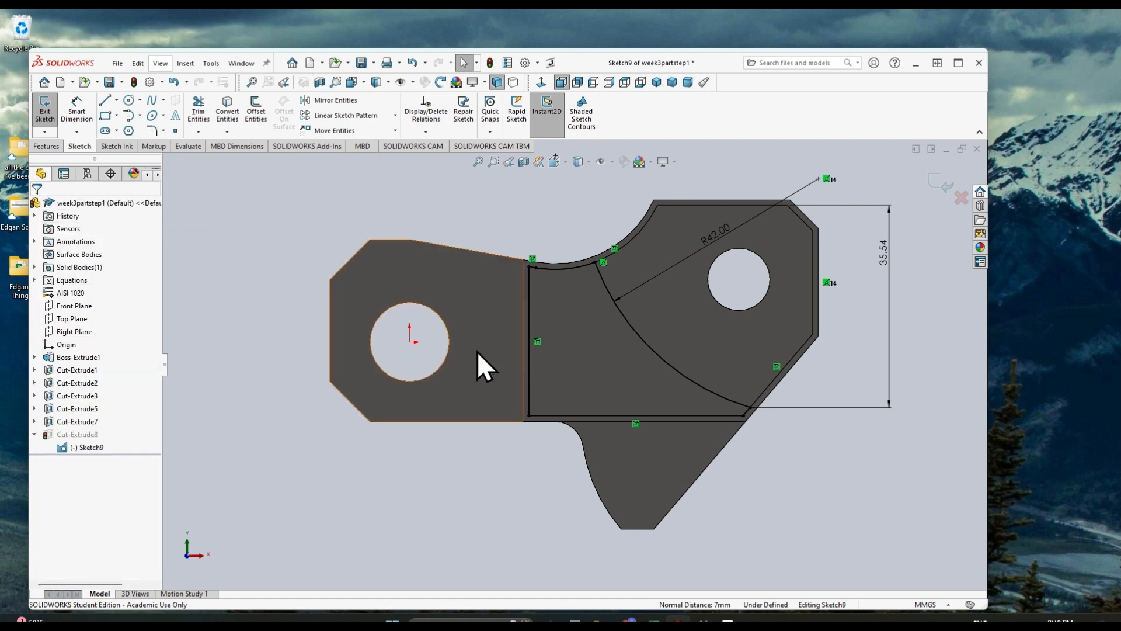
left_click(44, 117)
Step: Evaluate the part's mass properties again, inspect the pocket and deeper cut from several angles, and close the report
mouse_move(251, 252)
middle_mouse_down()
mouse_move(434, 428)
mouse_move(560, 429)
middle_mouse_up()
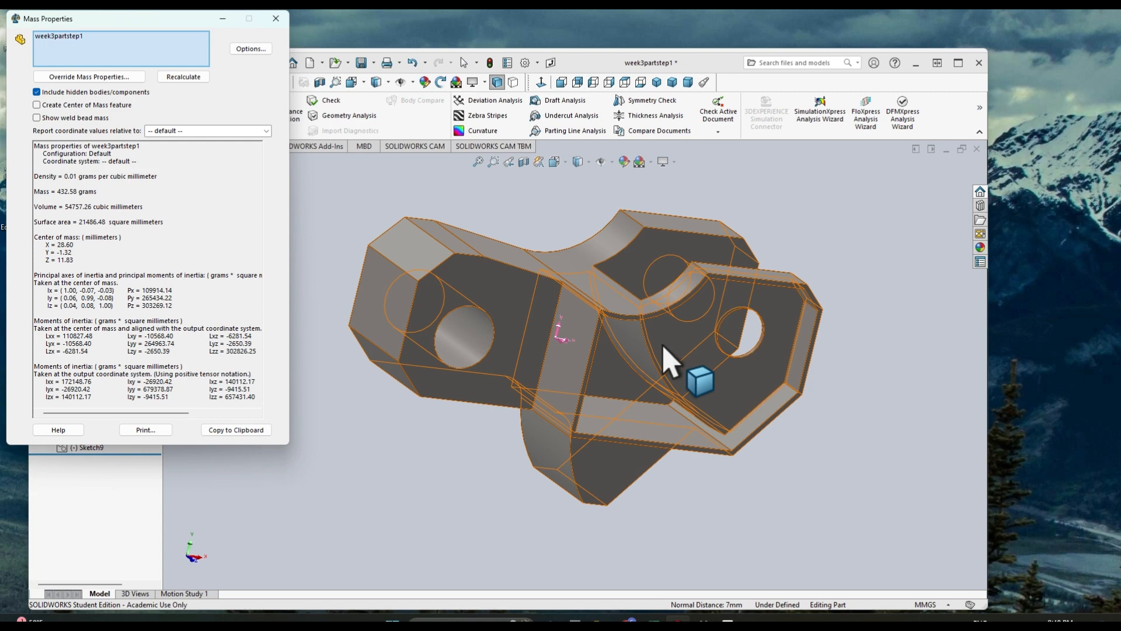
middle_click_drag(902, 388, 876, 400)
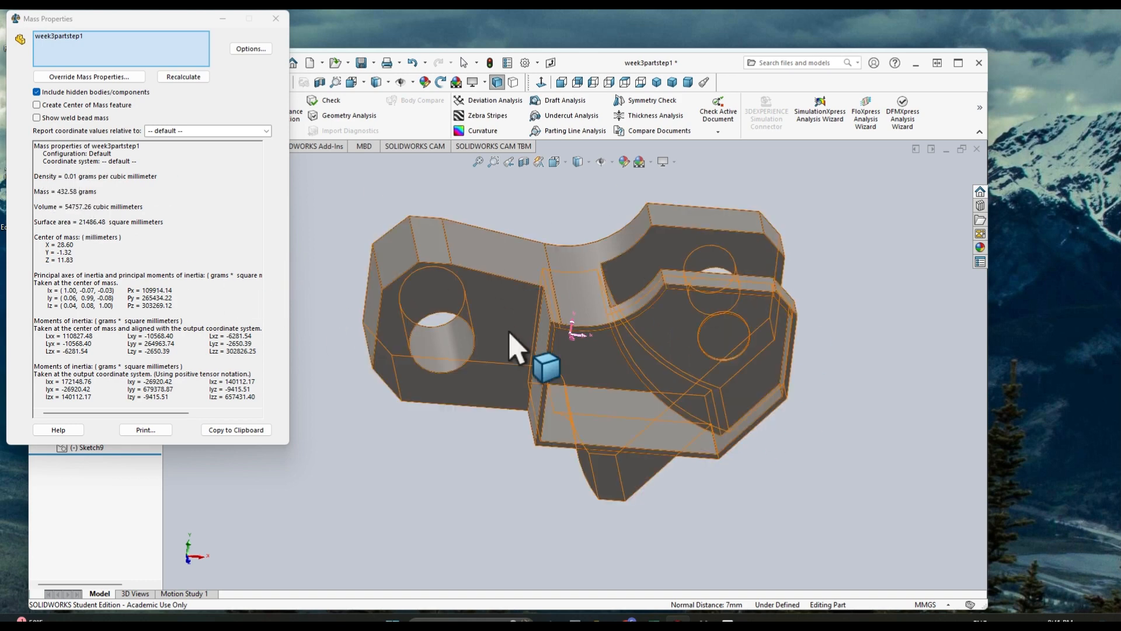
scroll(905, 391, "up", 1)
middle_click_drag(905, 392, 839, 307)
scroll(854, 444, "up", 1)
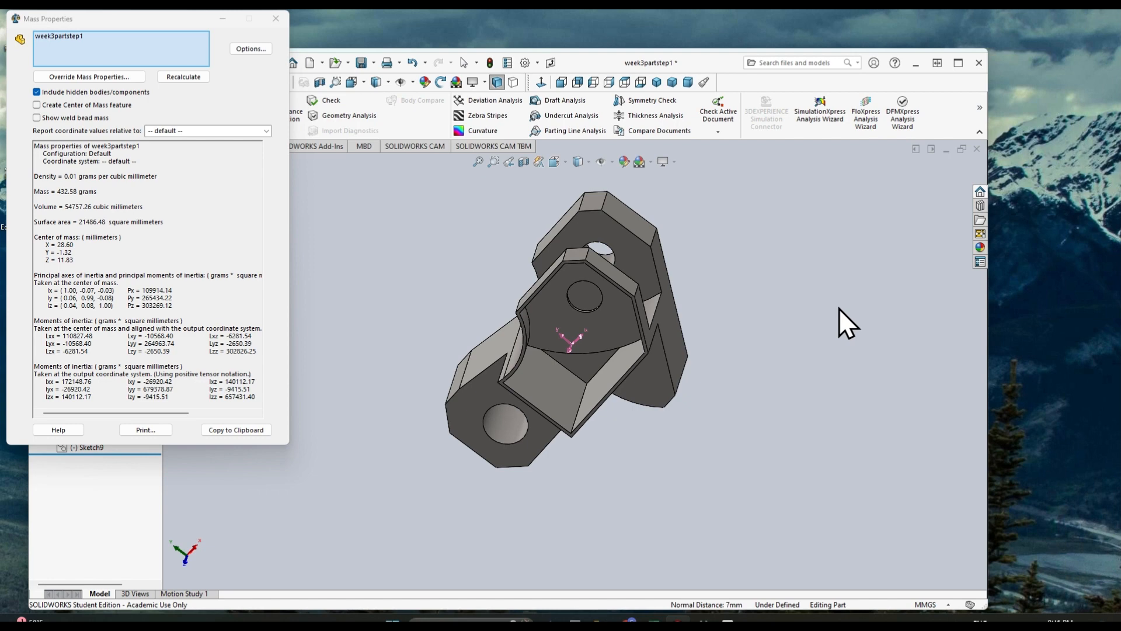
middle_click_drag(843, 308, 769, 291)
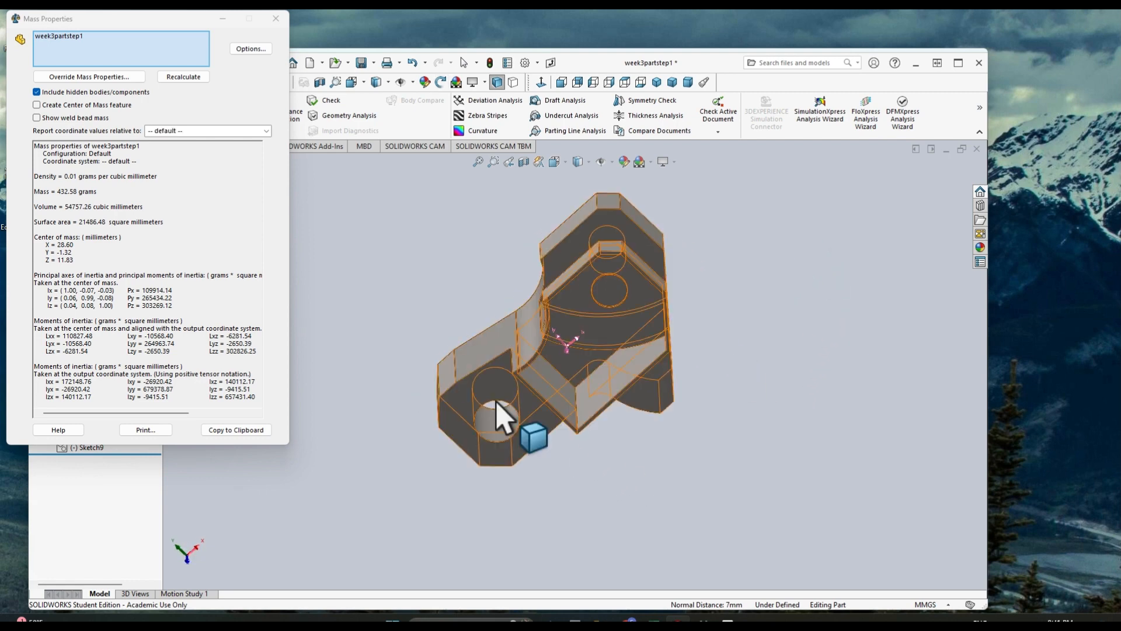
left_click(274, 19)
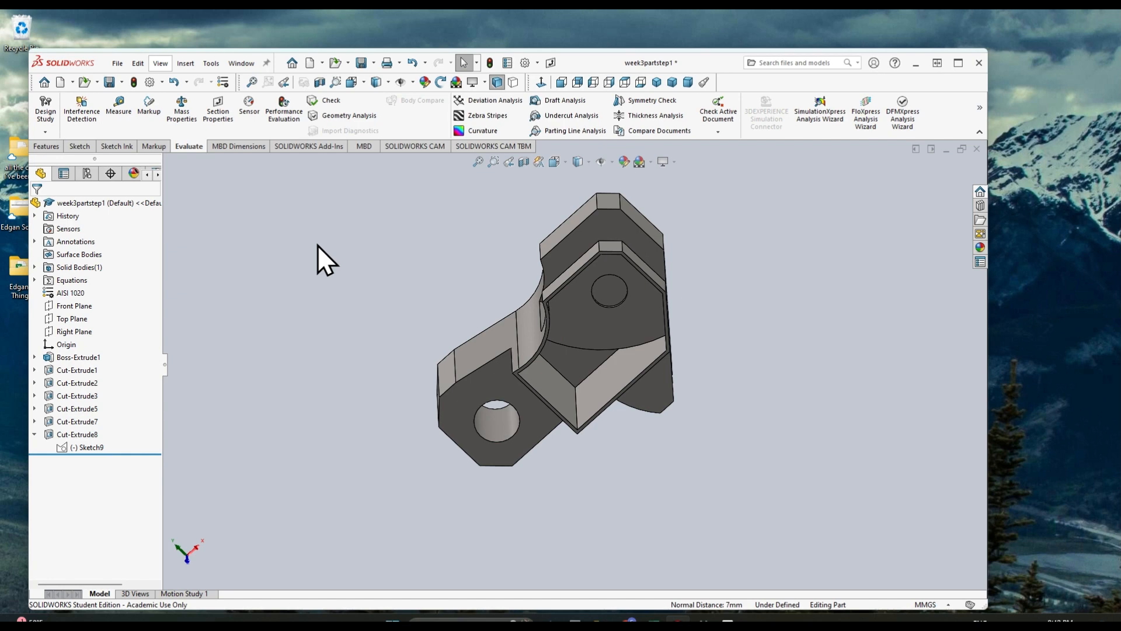